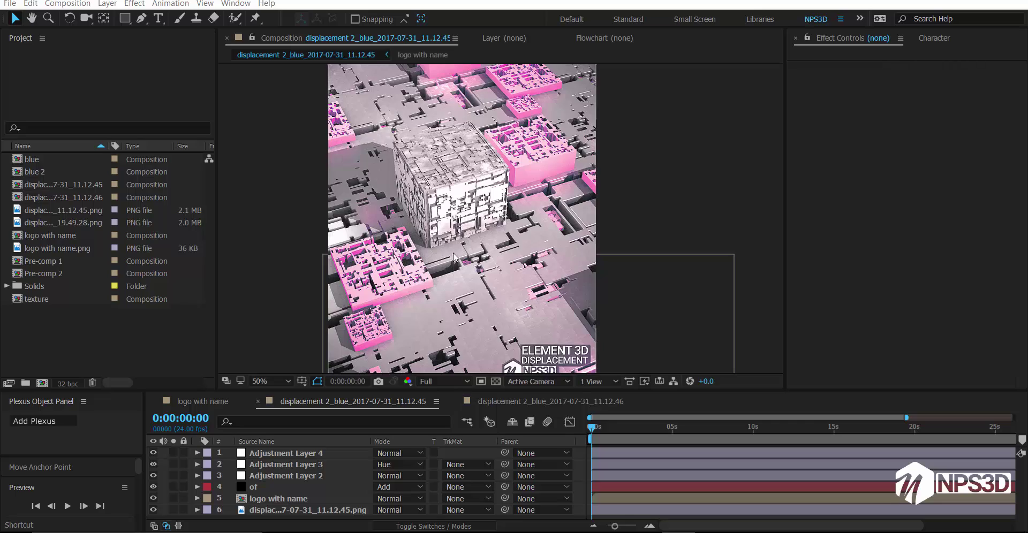
# Start a new empty After Effects project and check its project settings.
pyautogui.scroll(2, 484, 248)
pyautogui.scroll(-2, 580, 212)
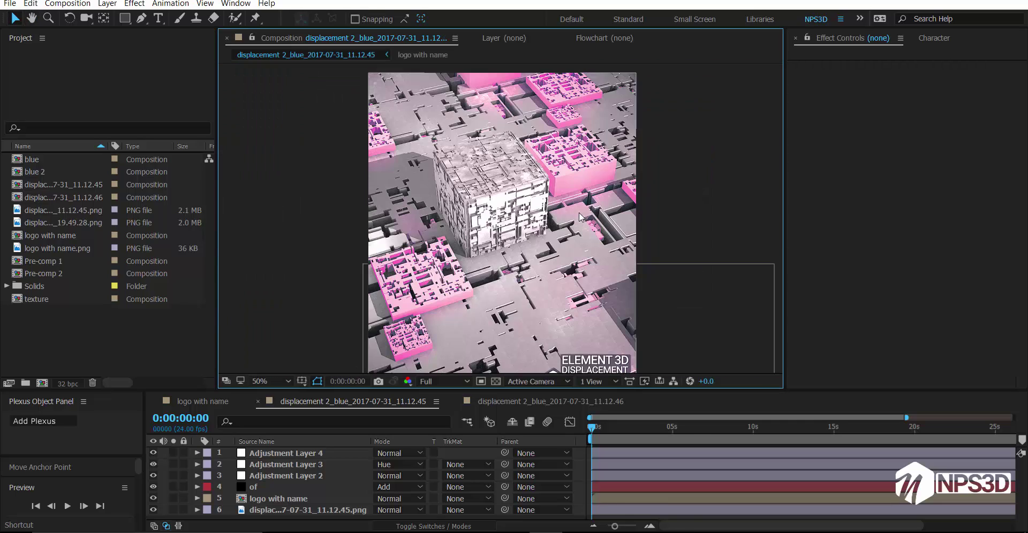
pyautogui.click(70, 313)
pyautogui.hotkey('alt', 'f')
pyautogui.press('n')
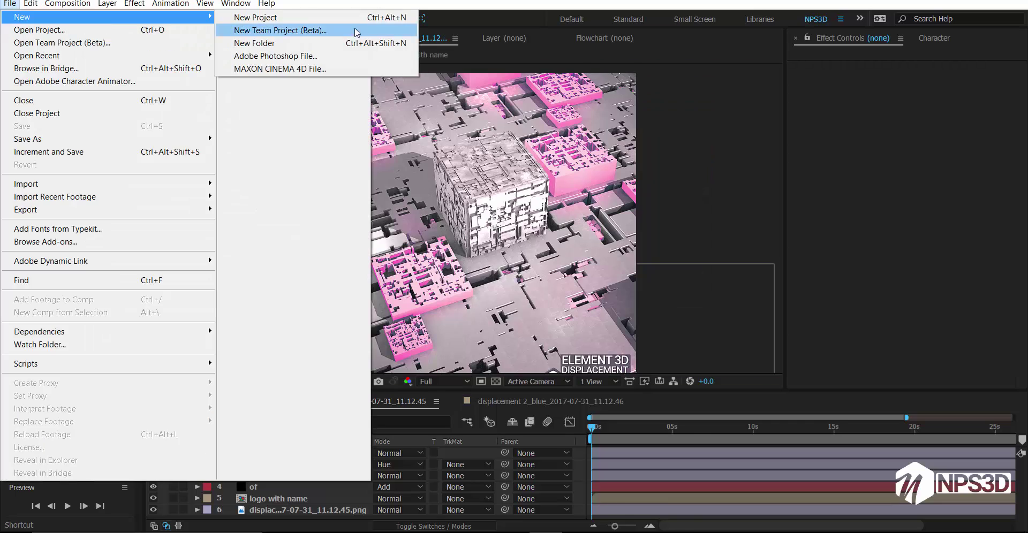
pyautogui.press('Return')
pyautogui.click(68, 383)
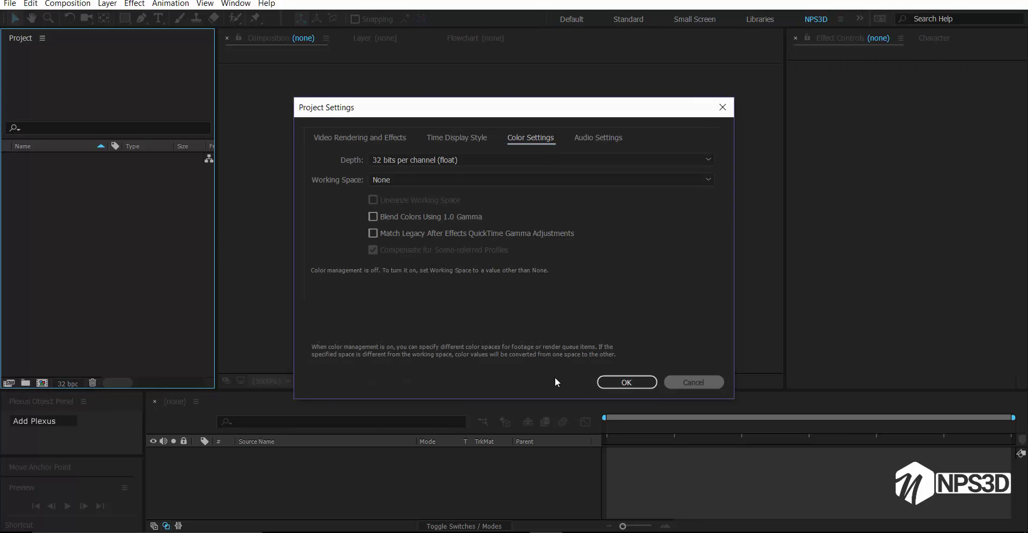
pyautogui.click(627, 381)
# Create a 1080×1200 composition named 'displacement'.
pyautogui.hotkey('ctrl', 'n')
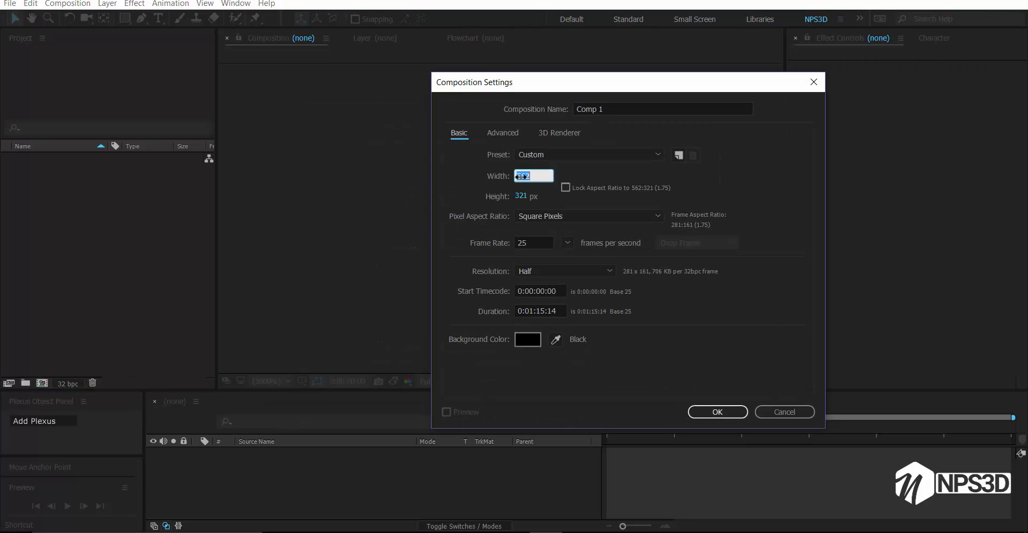
pyautogui.write('1080')
pyautogui.click(584, 109)
pyautogui.write('displacement')
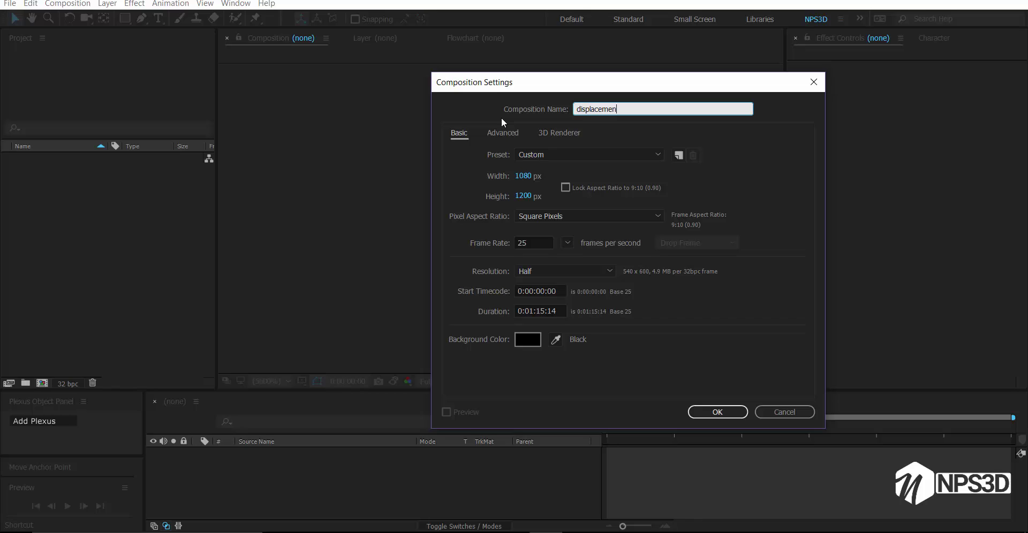
pyautogui.press('Return')
# Create a second composition at 1080×1080 and rename it 'map'.
pyautogui.hotkey('ctrl', 'n')
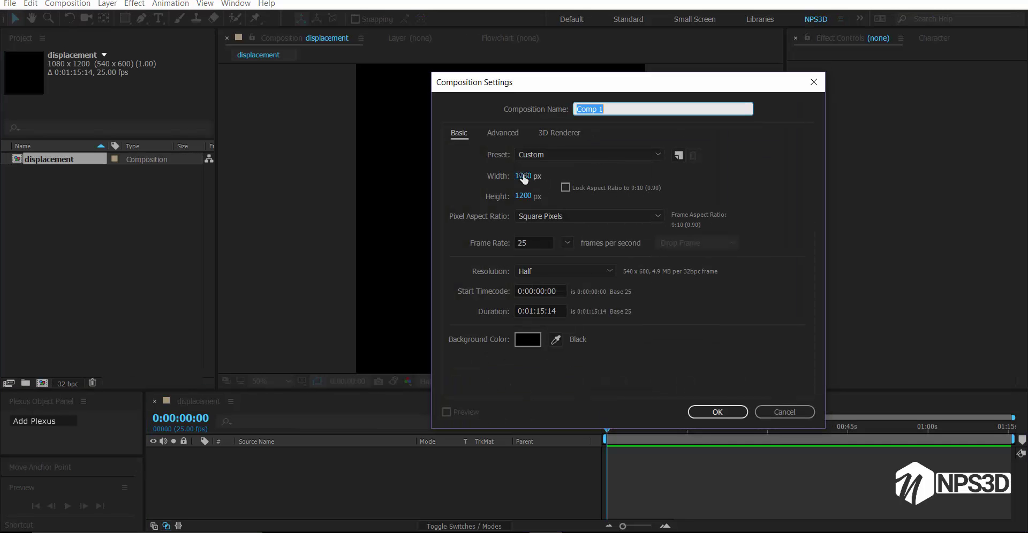
pyautogui.click(523, 196)
pyautogui.write('1080')
pyautogui.press('Return')
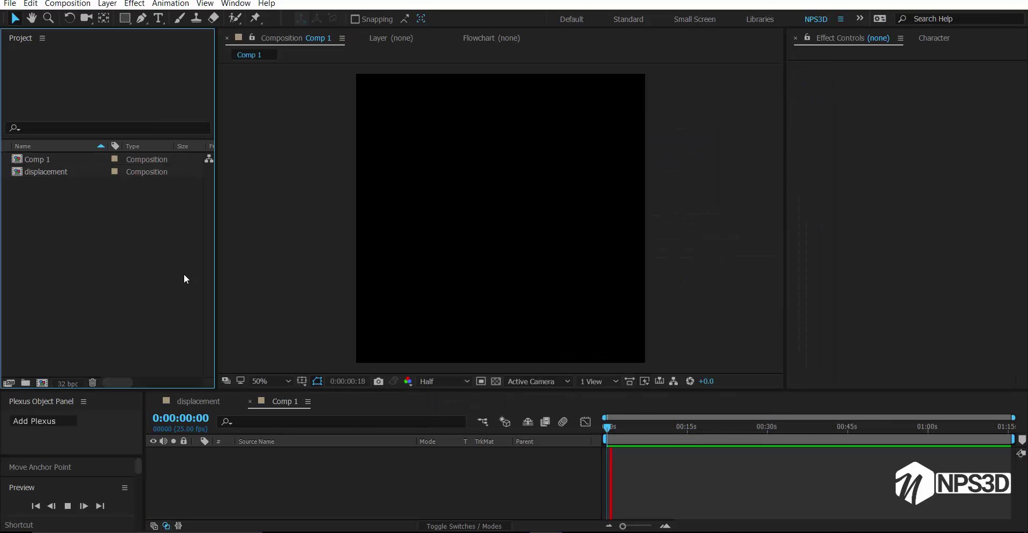
pyautogui.press('Return')
pyautogui.write('map')
pyautogui.press('Return')
pyautogui.rightClick(247, 500)
# Draw the first rectangles in the map comp with the Rectangle tool, filled white.
pyautogui.click(124, 18)
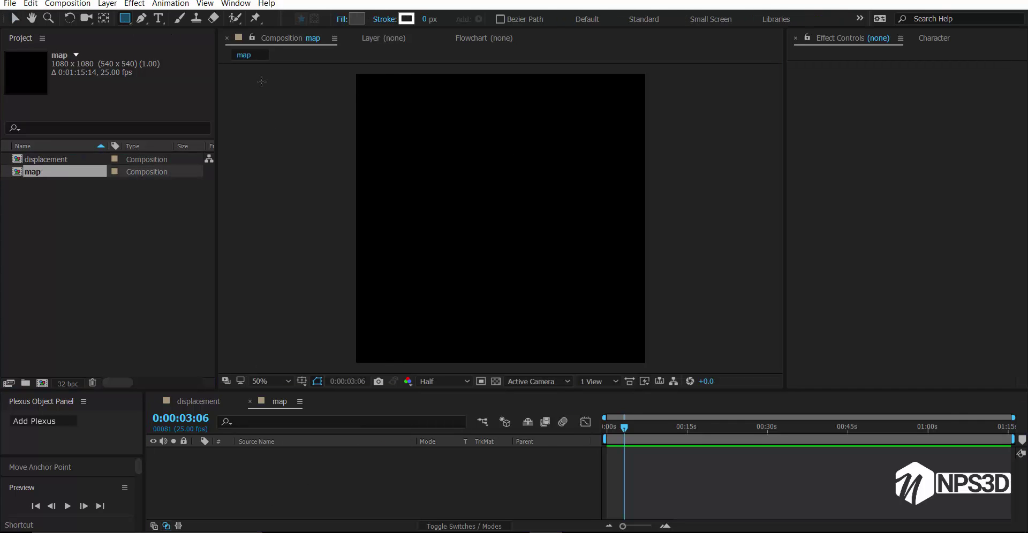
pyautogui.moveTo(361, 78)
pyautogui.mouseDown()
pyautogui.moveTo(387, 105)
pyautogui.moveTo(393, 155)
pyautogui.moveTo(426, 91)
pyautogui.mouseUp()
pyautogui.click(356, 19)
pyautogui.click(294, 140)
pyautogui.moveTo(400, 102)
pyautogui.mouseDown()
pyautogui.moveTo(411, 148)
pyautogui.moveTo(430, 159)
pyautogui.mouseUp()
pyautogui.moveTo(441, 83); pyautogui.dragTo(454, 119)
pyautogui.moveTo(472, 74)
pyautogui.mouseDown()
pyautogui.moveTo(640, 88)
pyautogui.moveTo(640, 164)
pyautogui.mouseUp()
# Add many more white rectangles of varying sizes until they tile the black frame.
pyautogui.moveTo(463, 98); pyautogui.dragTo(488, 187)
pyautogui.moveTo(497, 96); pyautogui.dragTo(609, 119)
pyautogui.moveTo(505, 133); pyautogui.dragTo(612, 214)
pyautogui.moveTo(413, 194); pyautogui.dragTo(495, 217)
pyautogui.moveTo(367, 173); pyautogui.dragTo(412, 268)
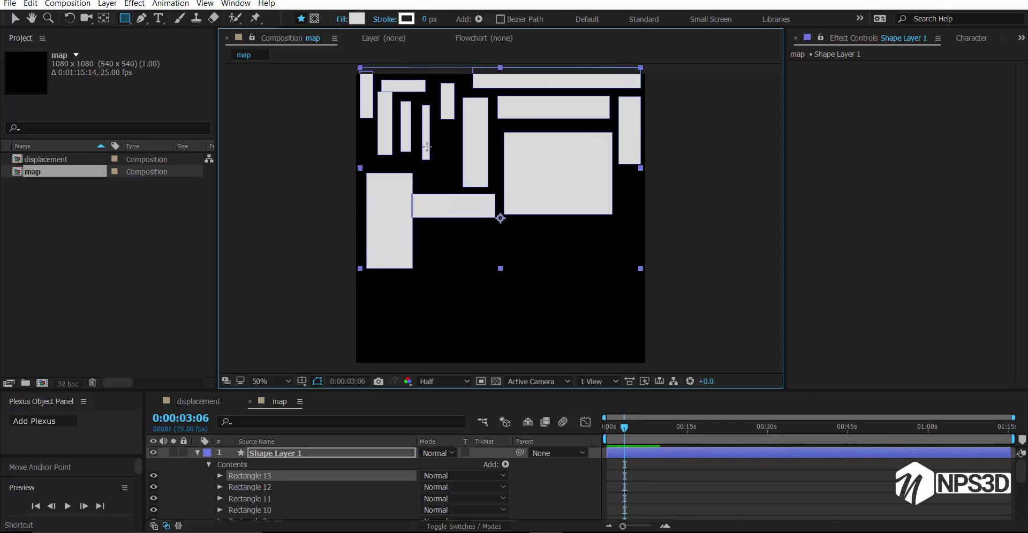
pyautogui.moveTo(630, 181); pyautogui.dragTo(645, 290)
pyautogui.moveTo(412, 227)
pyautogui.mouseDown()
pyautogui.moveTo(494, 257)
pyautogui.moveTo(535, 329)
pyautogui.mouseUp()
pyautogui.moveTo(549, 227); pyautogui.dragTo(575, 259)
pyautogui.moveTo(583, 231); pyautogui.dragTo(593, 268)
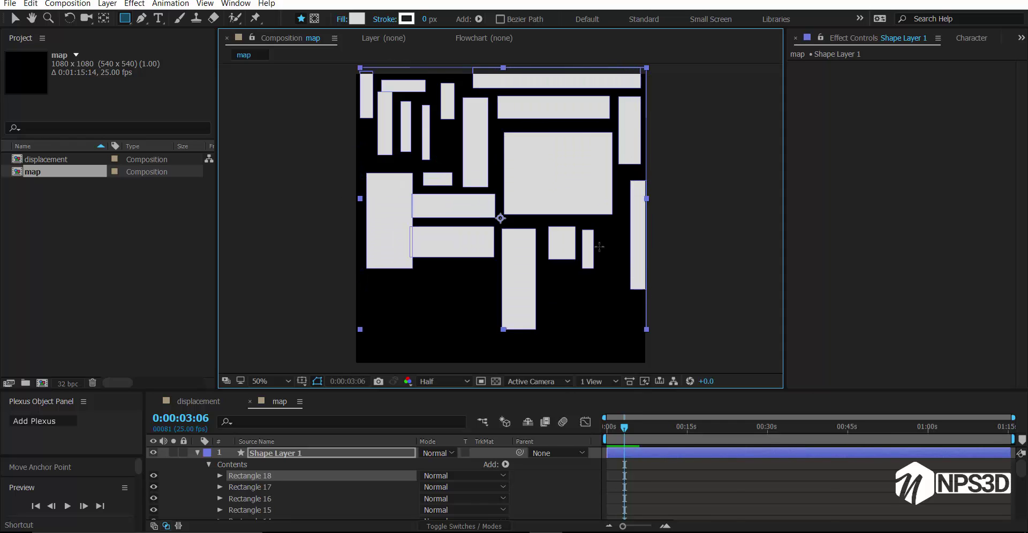
pyautogui.moveTo(415, 300); pyautogui.dragTo(478, 272)
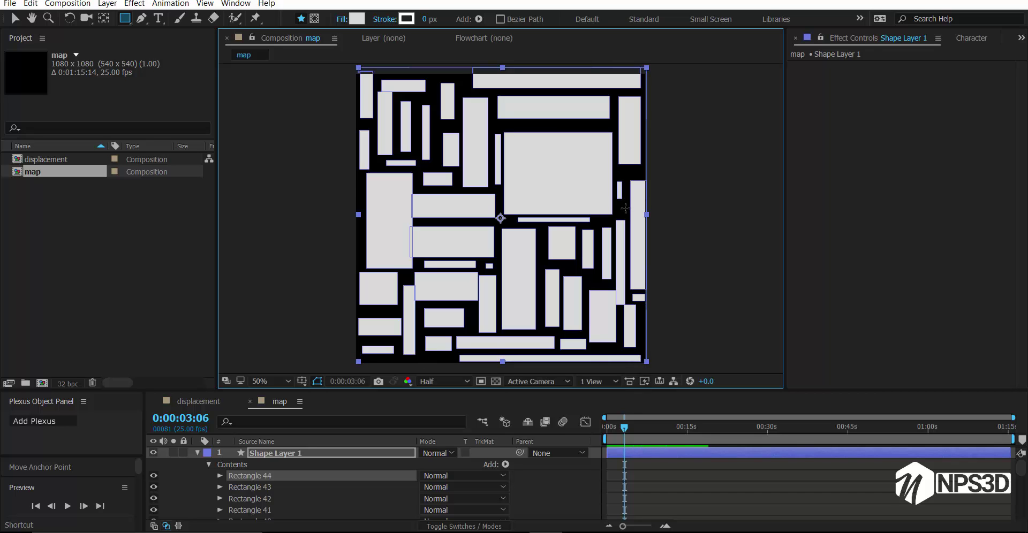
pyautogui.click(197, 453)
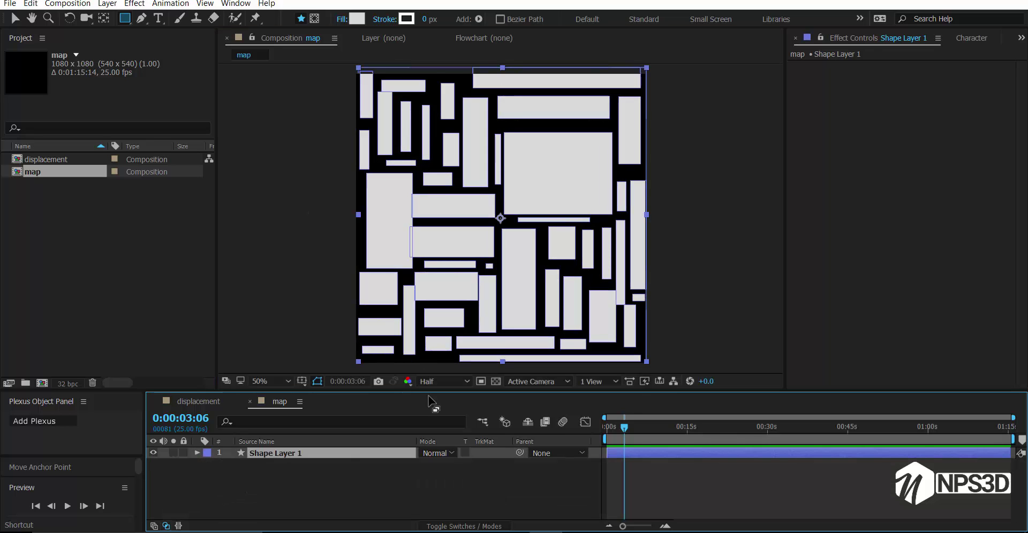
# Pre-compose the rectangles as 'base map', duplicate it, and make the lower copy use an inverted alpha matte.
pyautogui.hotkey('ctrl', 'shift', 'c')
pyautogui.write('base map')
pyautogui.press('Return')
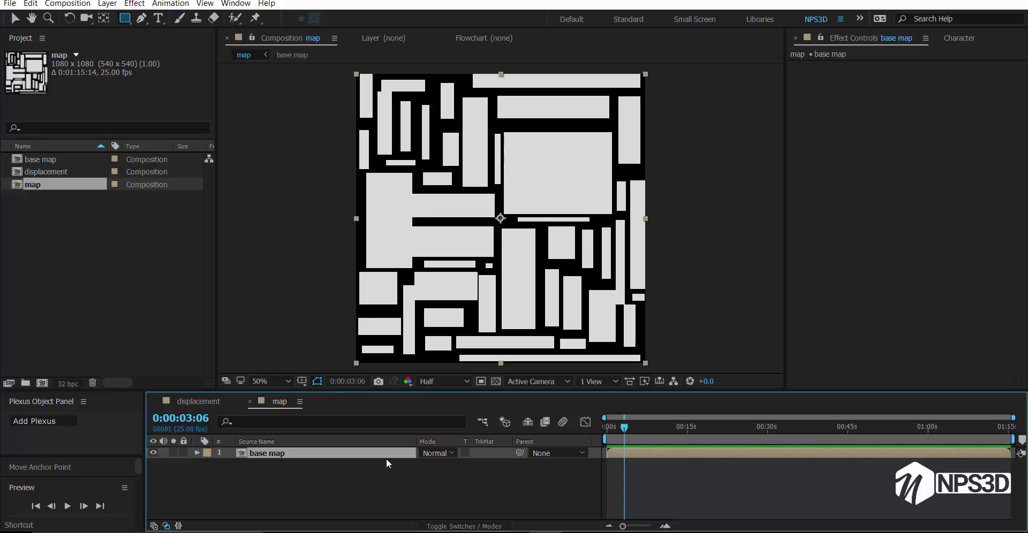
pyautogui.hotkey('ctrl', 'd')
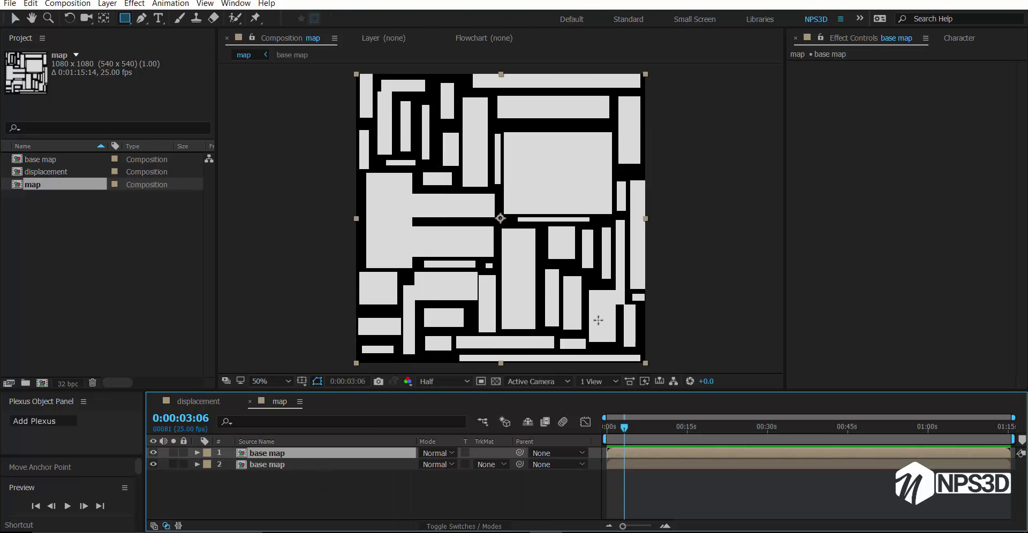
pyautogui.click(490, 464)
pyautogui.click(525, 443)
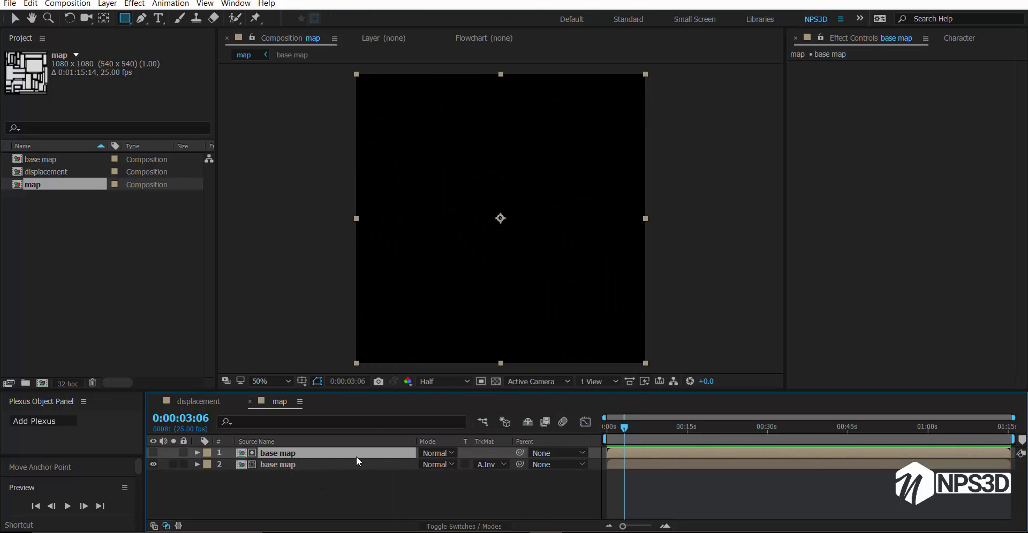
pyautogui.hotkey('shift', 'Right')
pyautogui.hotkey('shift', 'Right')
pyautogui.hotkey('shift', 'Right')
pyautogui.hotkey('shift', 'Right')
pyautogui.hotkey('shift', 'Right')
pyautogui.hotkey('shift', 'Right')
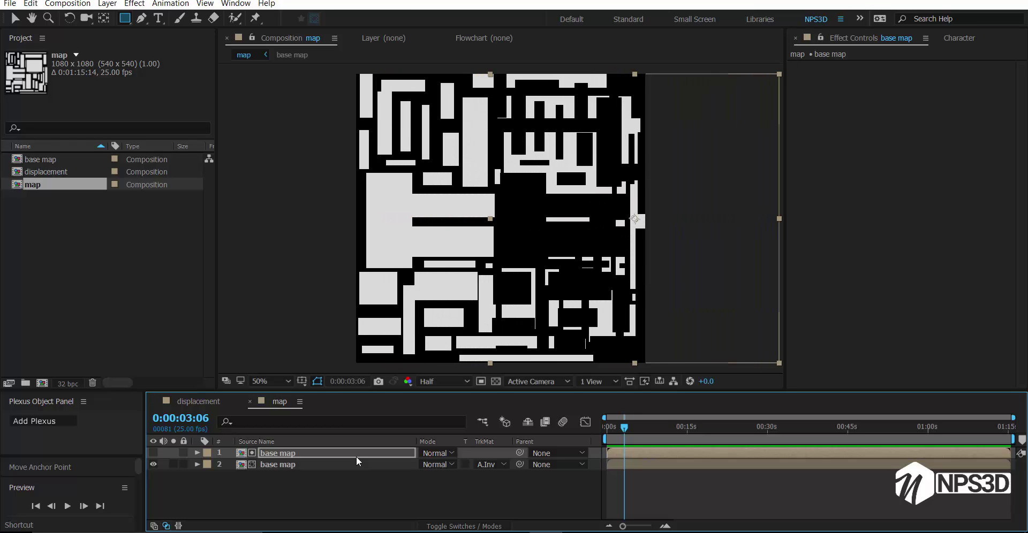
# Draw a rectangular mask over the left part of the lower base map layer and invert it.
pyautogui.click(263, 488)
pyautogui.click(278, 464)
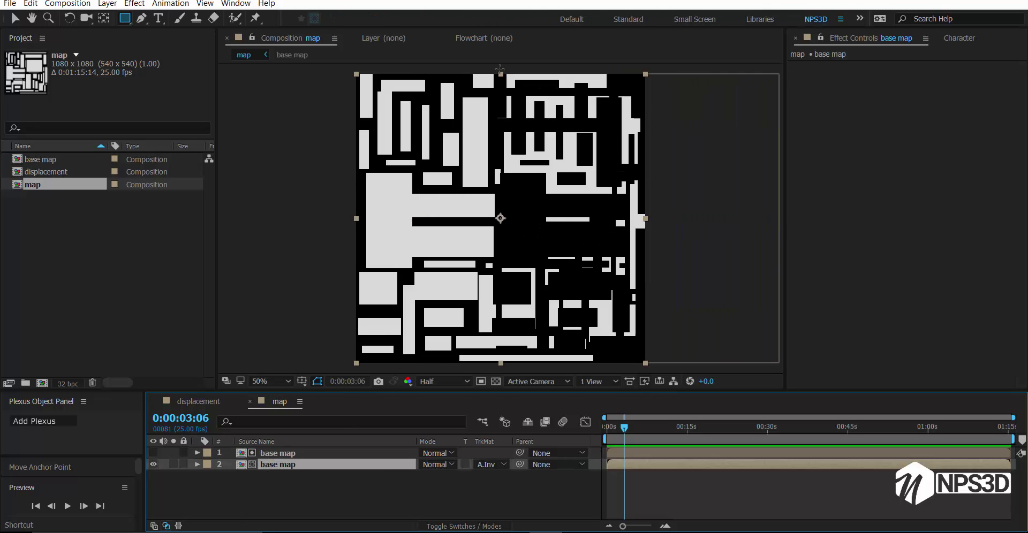
pyautogui.moveTo(337, 67); pyautogui.dragTo(496, 375)
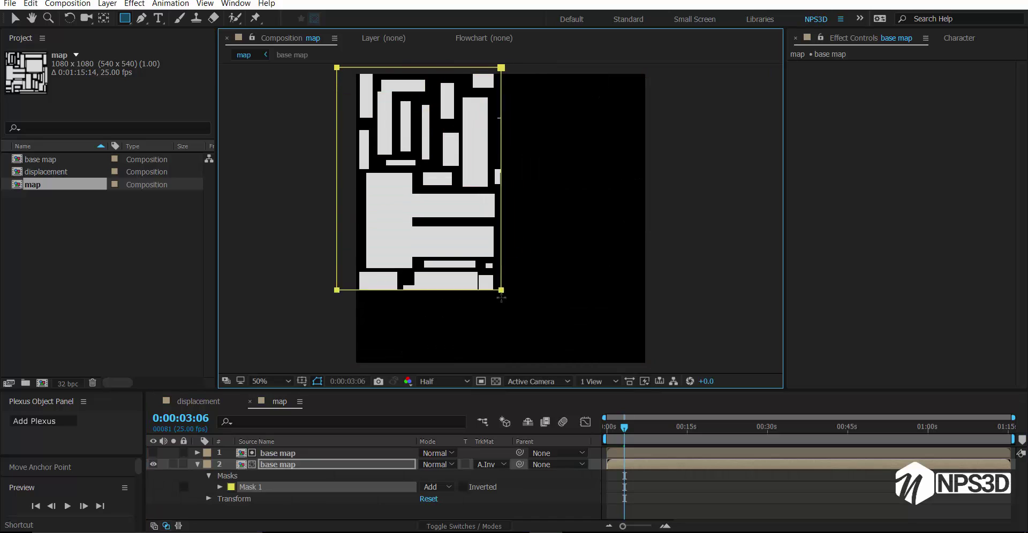
pyautogui.click(461, 487)
pyautogui.click(330, 465)
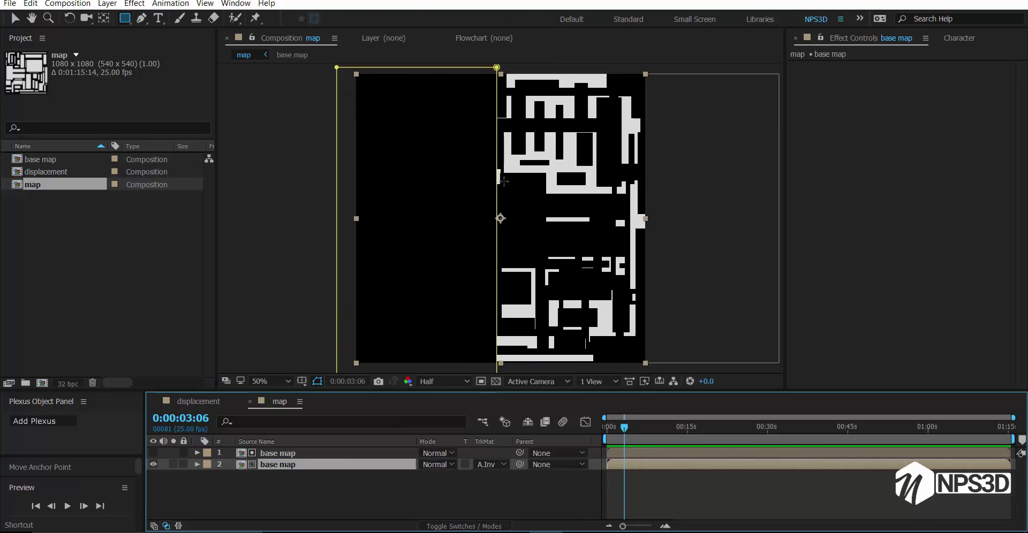
# Duplicate the matte and masked layer pair and offset the copies horizontally into a fragmented pattern.
pyautogui.hotkey('ctrl', 'a')
pyautogui.hotkey('ctrl', 'd')
pyautogui.click(310, 465)
pyautogui.press('v')
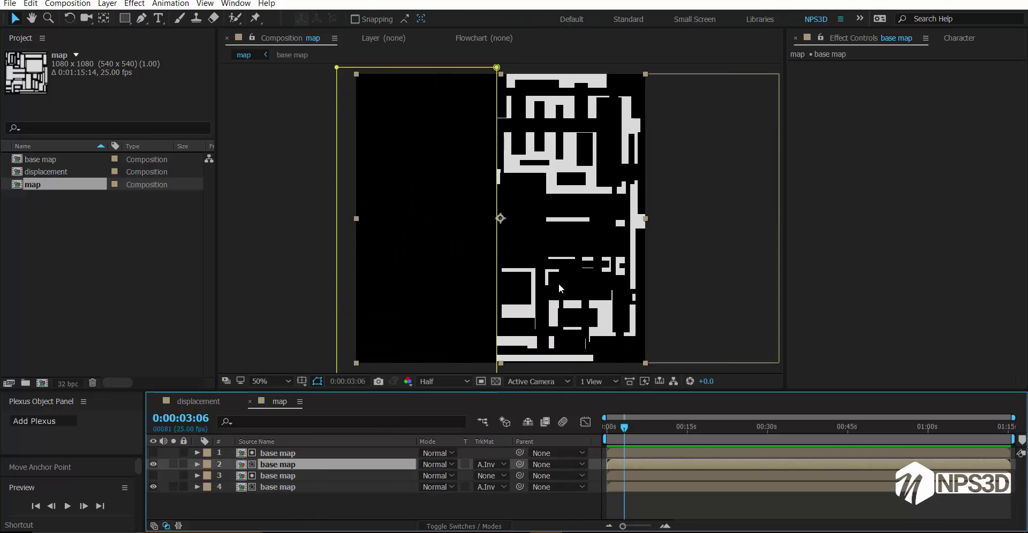
pyautogui.moveTo(558, 292); pyautogui.dragTo(446, 292)
pyautogui.click(173, 464)
pyautogui.click(277, 453)
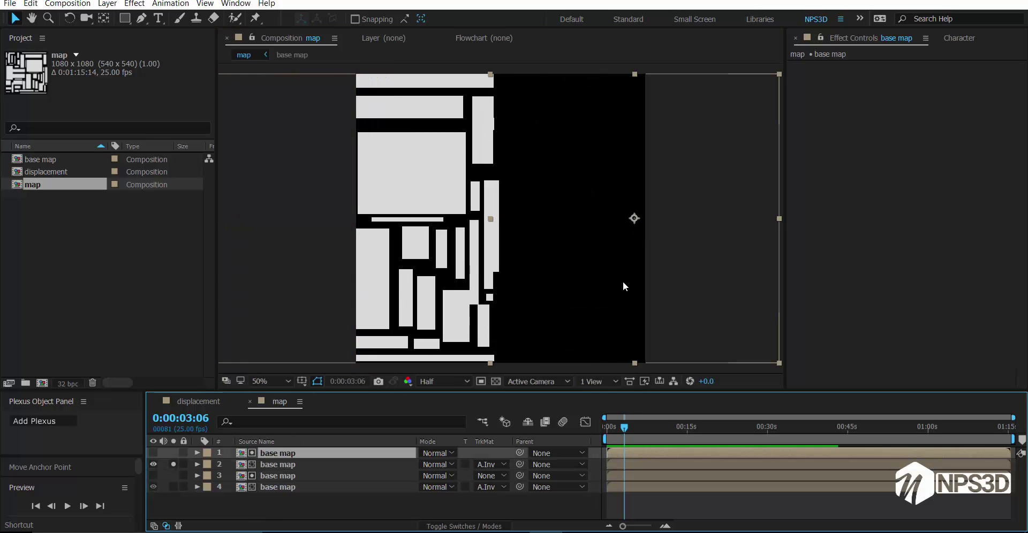
pyautogui.click(173, 464)
pyautogui.moveTo(617, 259)
pyautogui.mouseDown()
pyautogui.moveTo(481, 259)
pyautogui.moveTo(344, 278)
pyautogui.mouseUp()
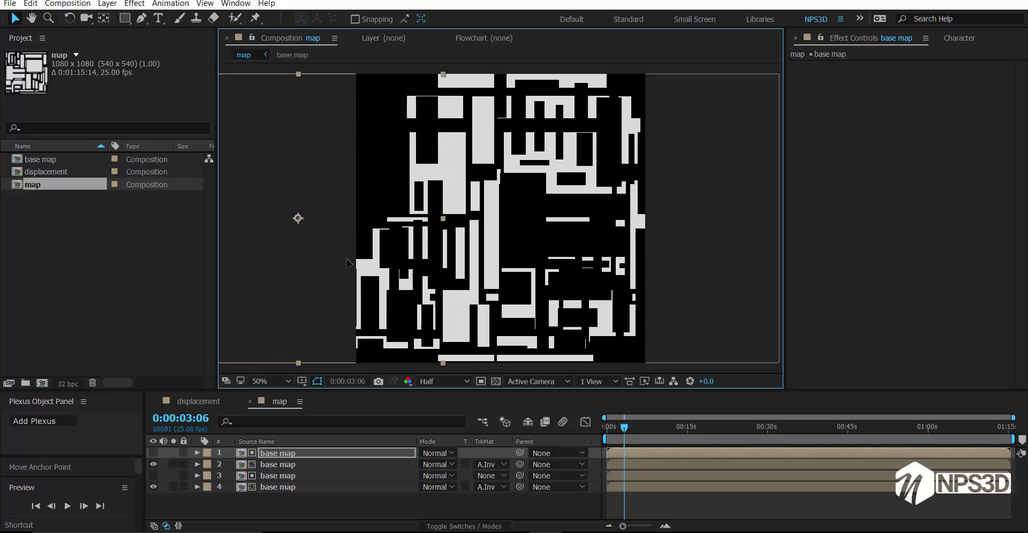
pyautogui.moveTo(421, 266); pyautogui.dragTo(487, 266)
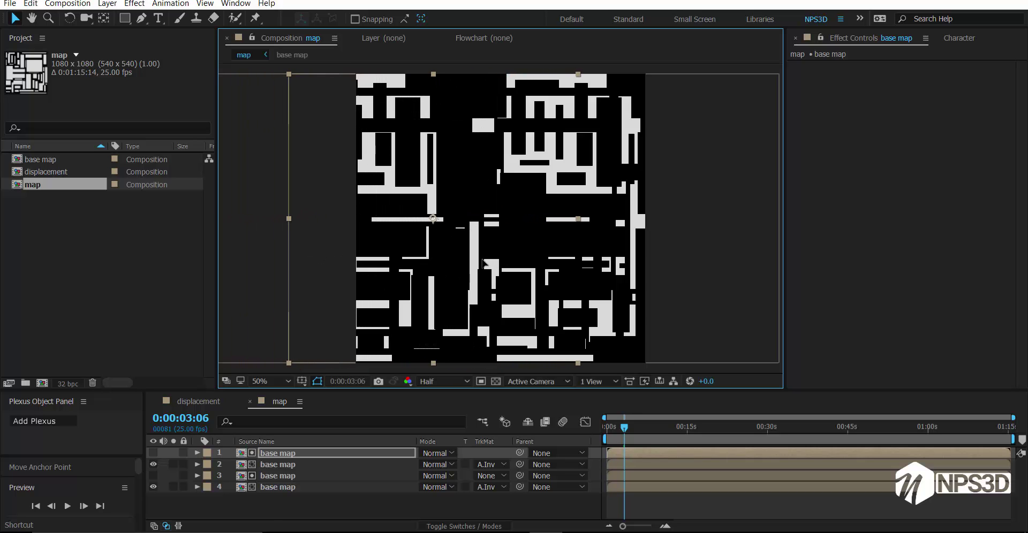
pyautogui.keyDown('shift'); pyautogui.click(283, 486); pyautogui.keyUp('shift')
# Pre-compose the four base map layers into a precomp named 'add more'.
pyautogui.rightClick(283, 486)
pyautogui.click(321, 412)
pyautogui.write('add')
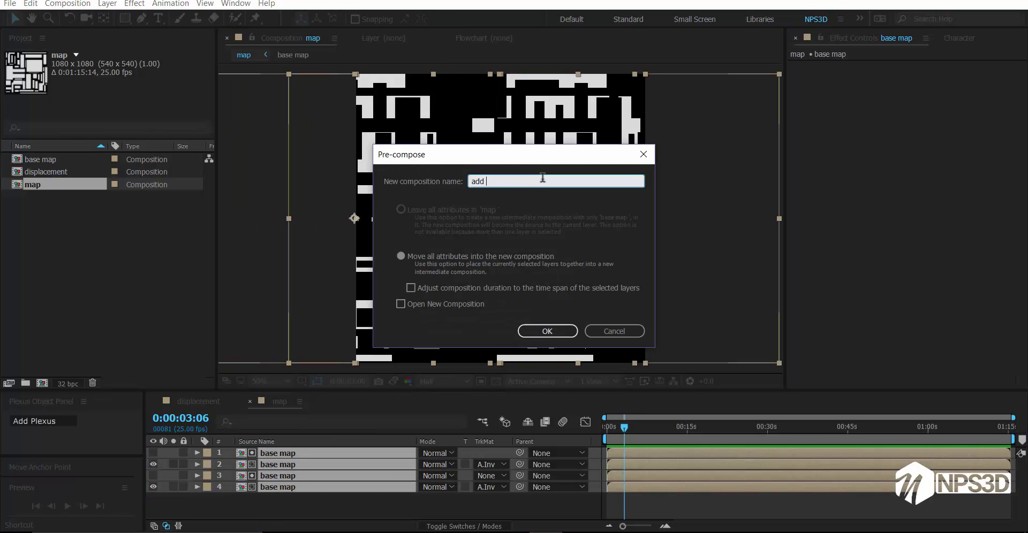
pyautogui.write('more')
pyautogui.press('Return')
pyautogui.hotkey('ctrl', 'd')
# Duplicate 'add more', set the lower copy to an inverted alpha matte, and nudge the matte up and right.
pyautogui.press('s')
pyautogui.moveTo(445, 464)
pyautogui.mouseDown()
pyautogui.moveTo(415, 465)
pyautogui.moveTo(606, 165)
pyautogui.mouseUp()
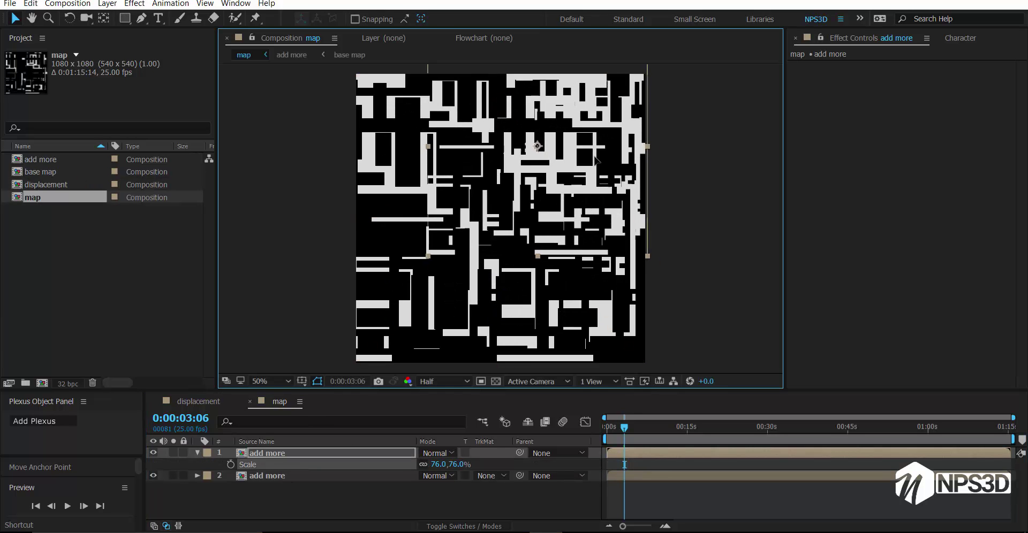
pyautogui.click(450, 464)
pyautogui.rightClick(284, 454)
pyautogui.click(621, 193)
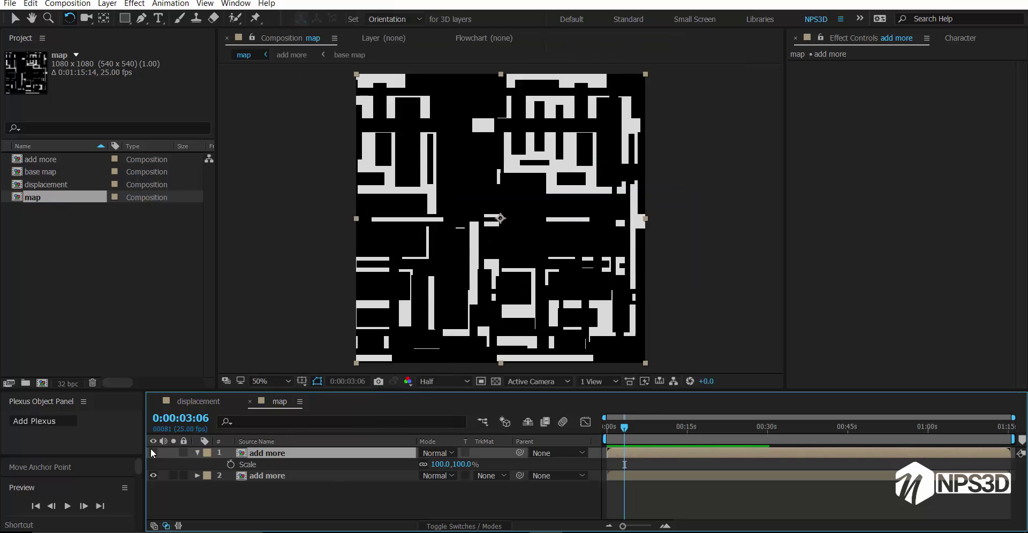
pyautogui.click(490, 475)
pyautogui.click(498, 435)
pyautogui.press('v')
pyautogui.moveTo(467, 315); pyautogui.dragTo(484, 315)
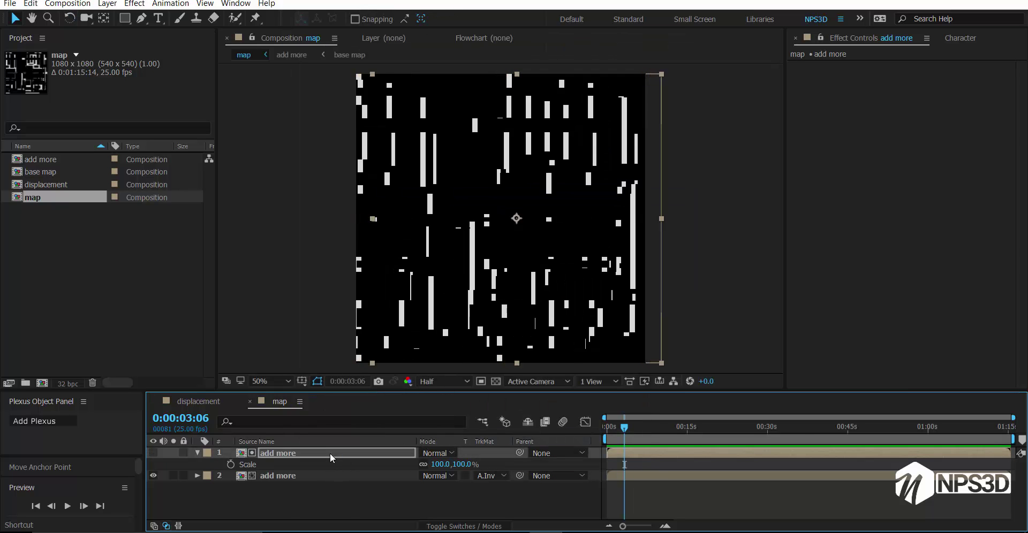
pyautogui.hotkey('shift', 'Right')
pyautogui.hotkey('shift', 'Right')
pyautogui.hotkey('shift', 'Right')
pyautogui.hotkey('shift', 'Up')
pyautogui.hotkey('shift', 'Up')
pyautogui.hotkey('shift', 'Up')
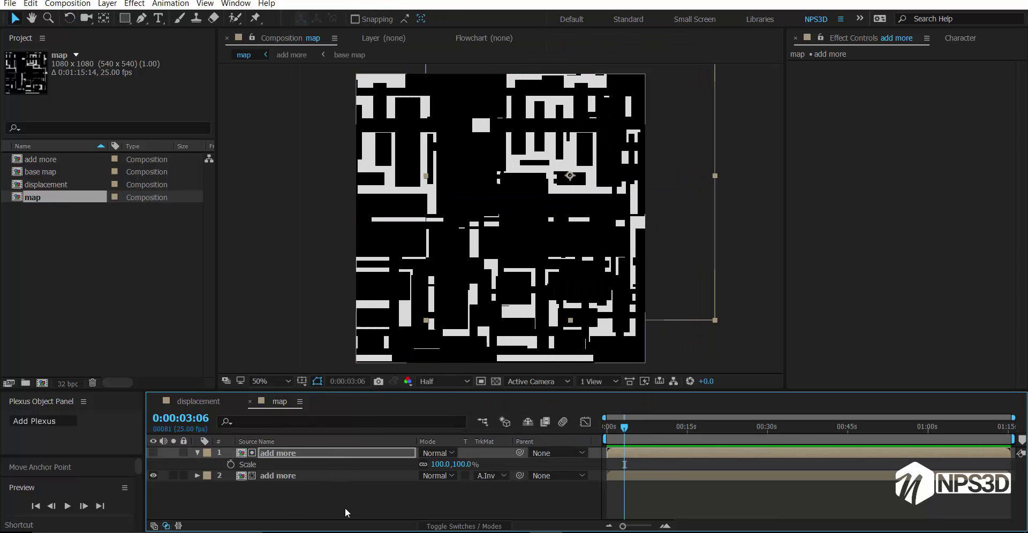
# Duplicate the add more layer pair twice, shifting a copy left and down.
pyautogui.hotkey('ctrl', 'd')
pyautogui.hotkey('shift', 'Left')
pyautogui.hotkey('shift', 'Left')
pyautogui.hotkey('shift', 'Left')
pyautogui.hotkey('shift', 'Down')
pyautogui.hotkey('shift', 'Down')
pyautogui.hotkey('shift', 'Down')
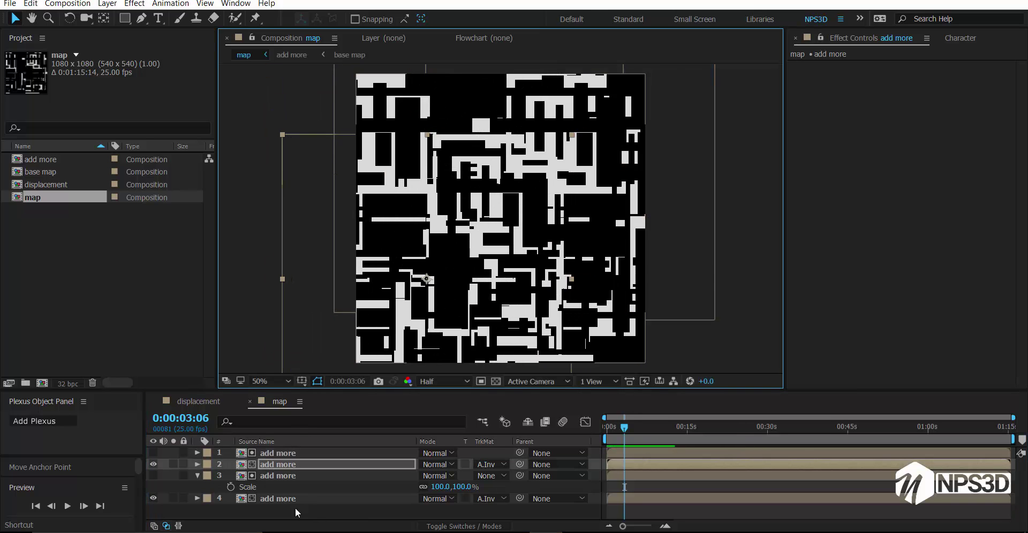
pyautogui.hotkey('ctrl', 'd')
# Drag several add more layers to new positions to rearrange the map pattern.
pyautogui.click(303, 476)
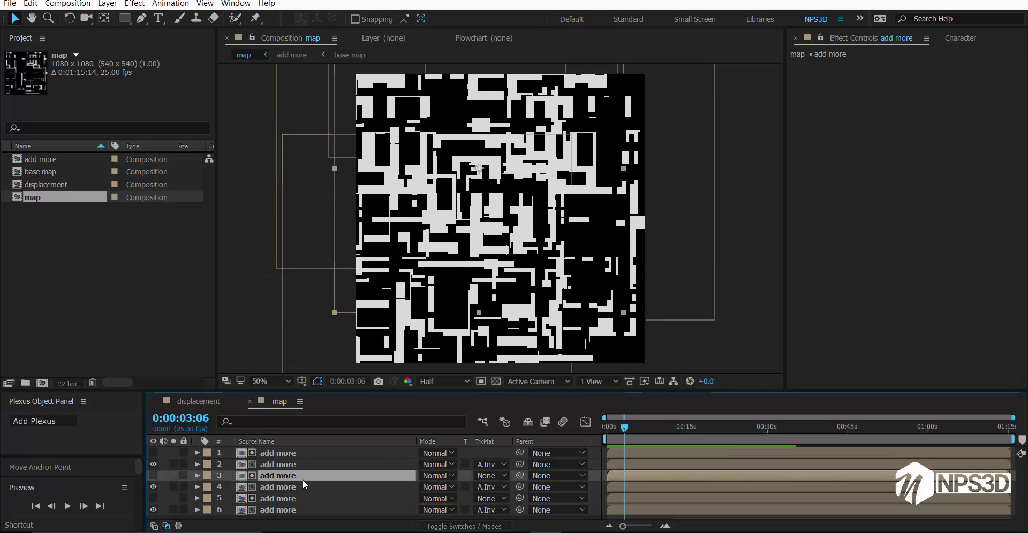
pyautogui.click(279, 510)
pyautogui.keyDown('shift'); pyautogui.click(278, 499); pyautogui.keyUp('shift')
pyautogui.moveTo(505, 295); pyautogui.dragTo(649, 295)
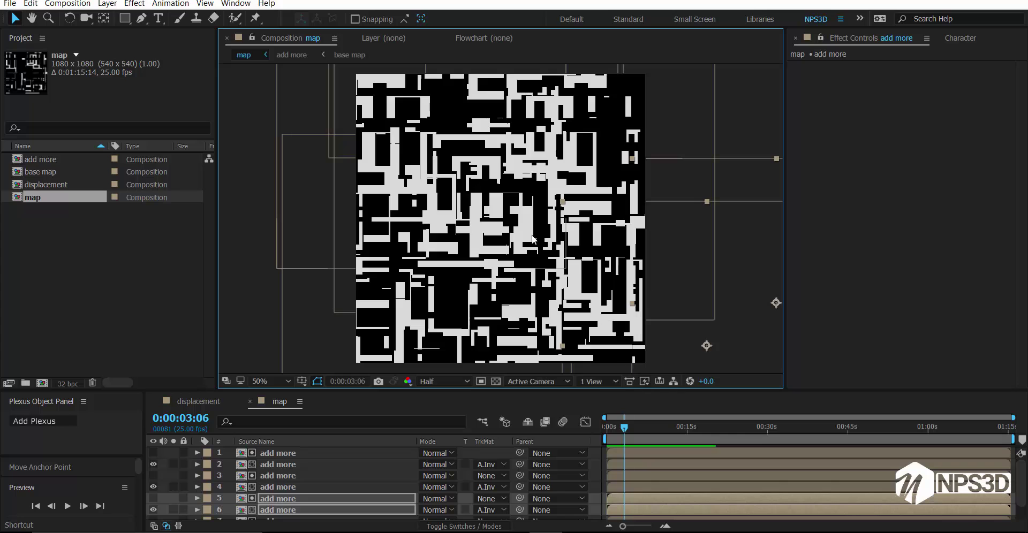
pyautogui.moveTo(533, 240)
pyautogui.mouseDown()
pyautogui.moveTo(463, 314)
pyautogui.moveTo(430, 312)
pyautogui.mouseUp()
pyautogui.press('v')
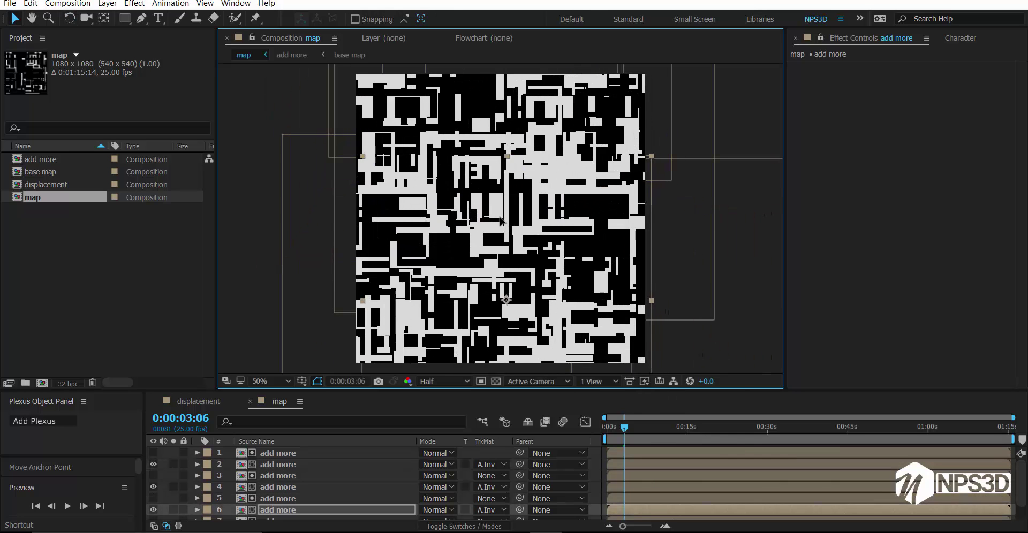
pyautogui.click(534, 72)
pyautogui.moveTo(534, 72); pyautogui.dragTo(544, 63)
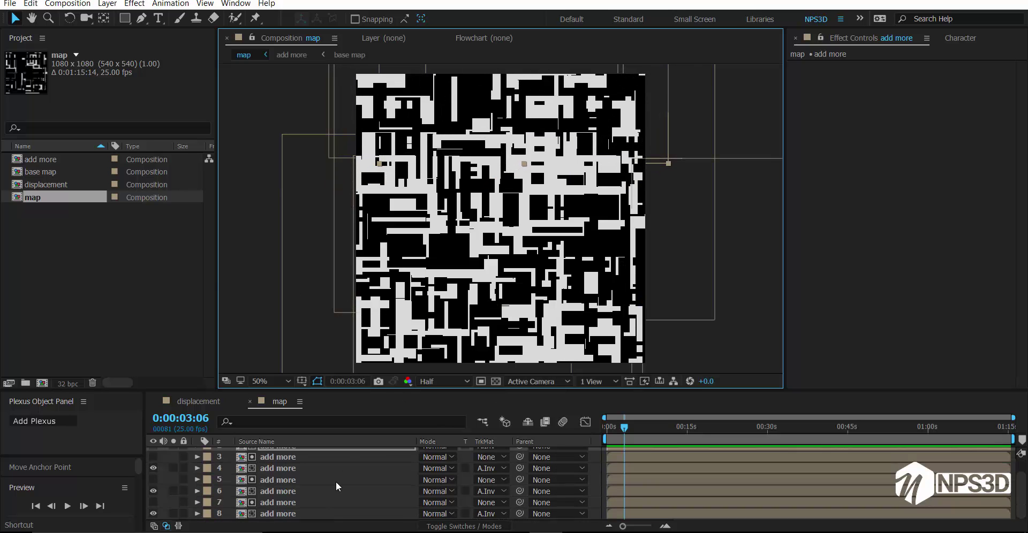
pyautogui.click(336, 498)
# Try scaling the top two add more layers to 53%, then undo back to 100%.
pyautogui.scroll(-1, 480, 286)
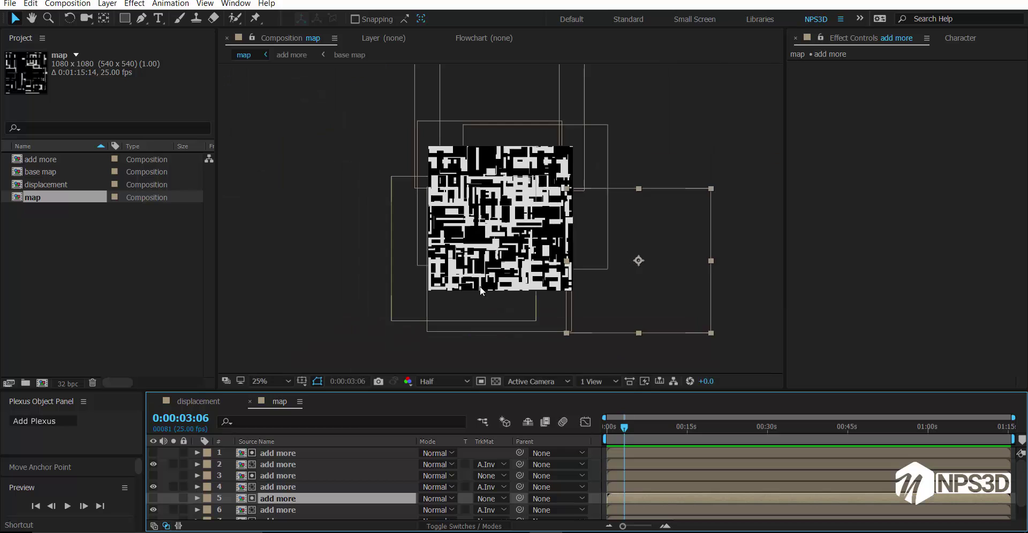
pyautogui.scroll(1, 480, 286)
pyautogui.click(296, 464)
pyautogui.keyDown('shift'); pyautogui.click(297, 453); pyautogui.keyUp('shift')
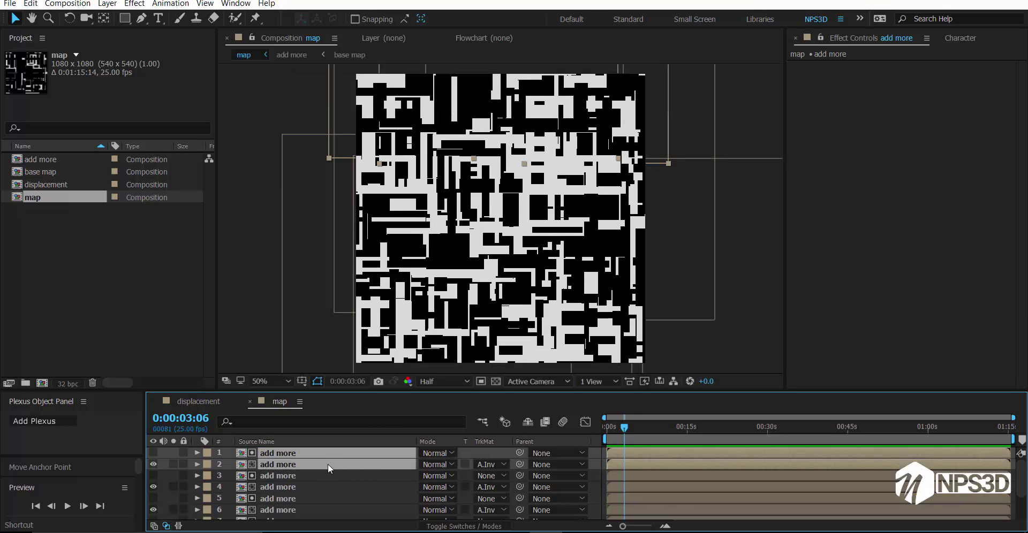
pyautogui.press('s')
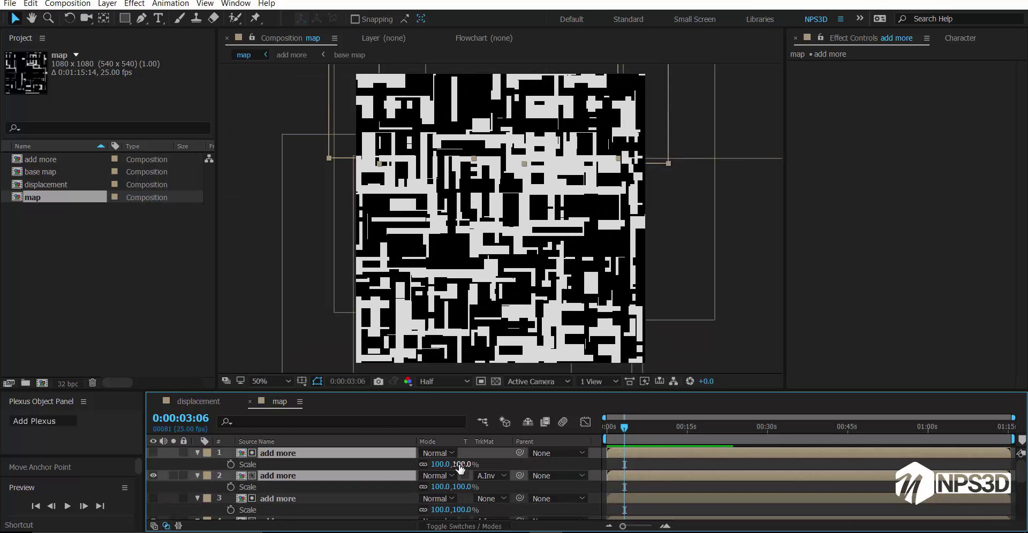
pyautogui.click(546, 102)
pyautogui.scroll(2, 493, 312)
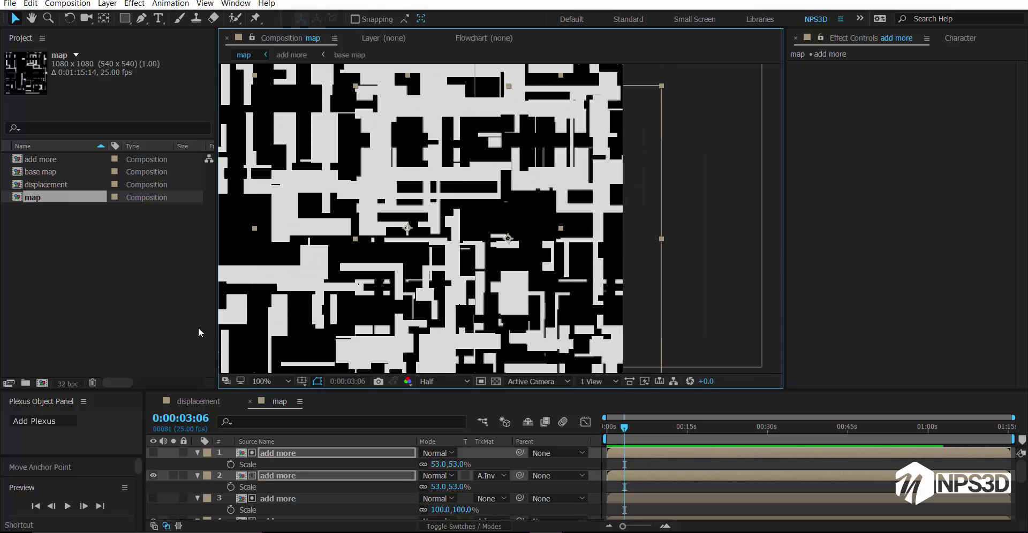
pyautogui.scroll(-1, 532, 236)
pyautogui.scroll(1, 532, 236)
pyautogui.scroll(-1, 532, 237)
pyautogui.hotkey('ctrl', 'z')
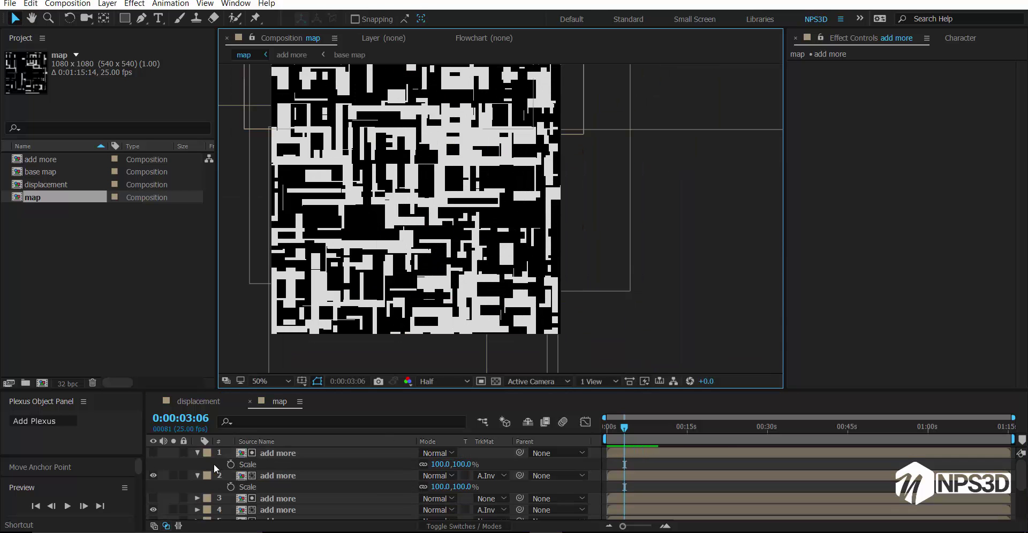
pyautogui.press('s')
# Place the map composition into the displacement composition and reveal its Scale.
pyautogui.moveTo(296, 190); pyautogui.dragTo(376, 205)
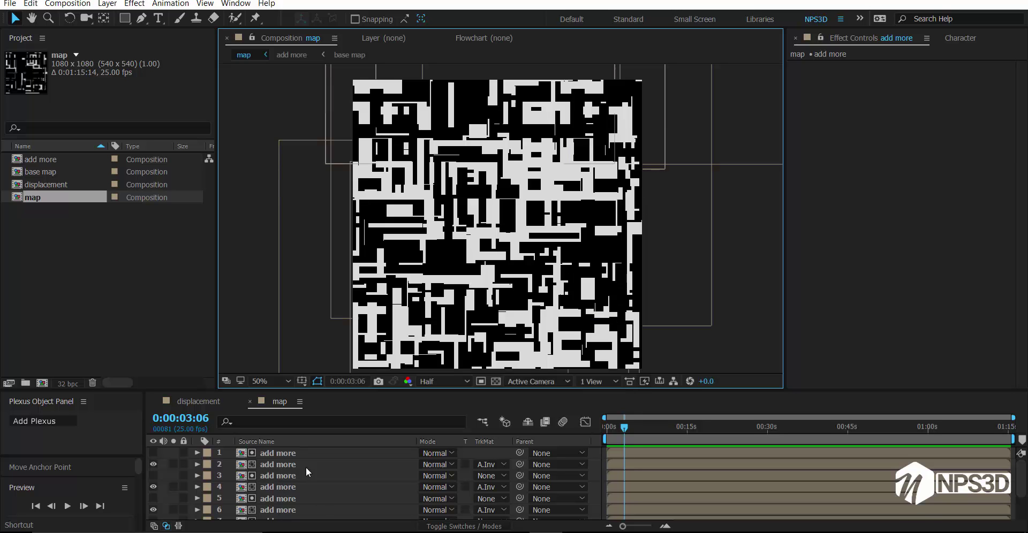
pyautogui.click(198, 401)
pyautogui.moveTo(32, 197); pyautogui.dragTo(394, 471)
pyautogui.press('s')
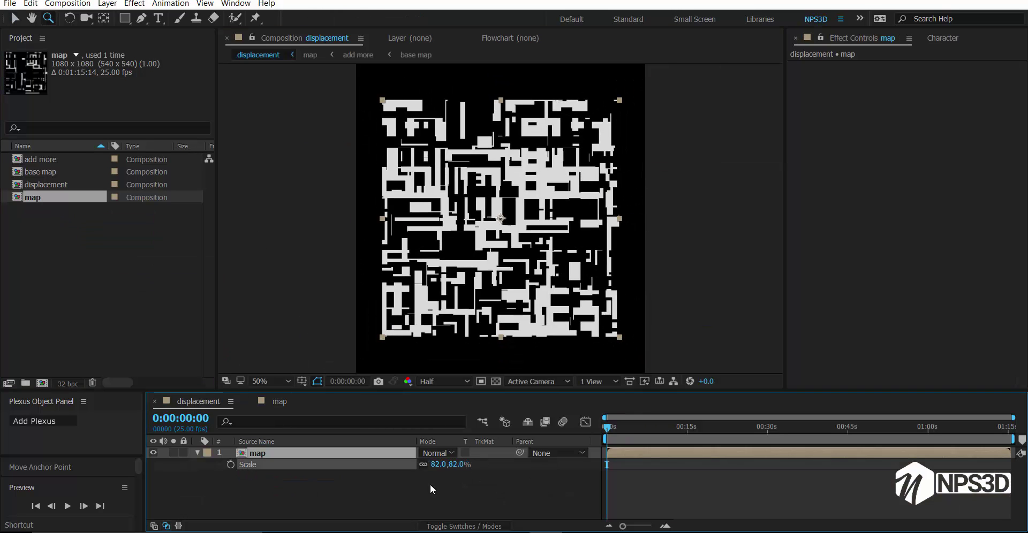
pyautogui.moveTo(439, 470); pyautogui.dragTo(476, 477)
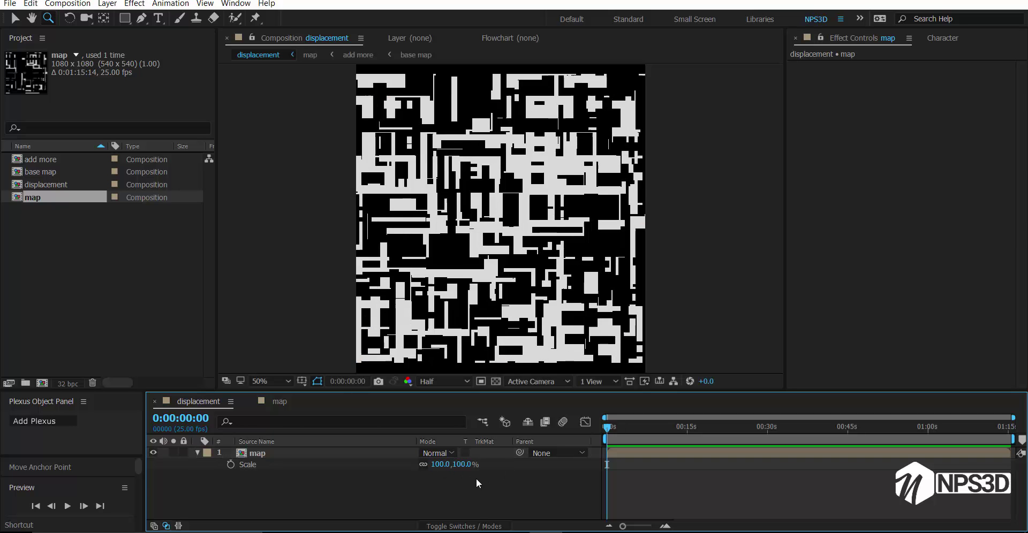
pyautogui.click(280, 401)
pyautogui.hotkey('ctrl', 'a')
pyautogui.rightClick(311, 474)
pyautogui.click(327, 378)
pyautogui.write('last onre')
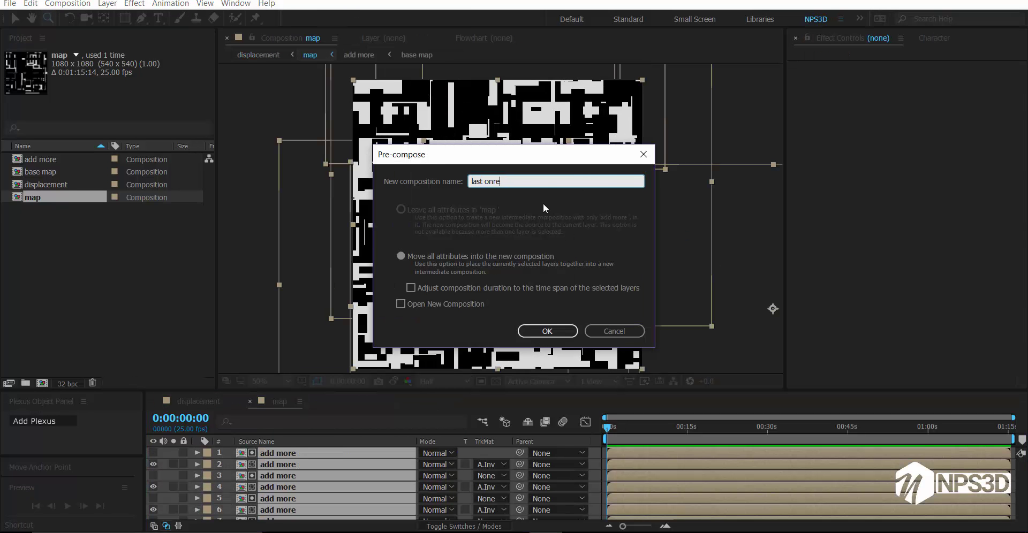
pyautogui.press('Return')
pyautogui.hotkey('ctrl', 'k')
pyautogui.write('120')
pyautogui.press('Return')
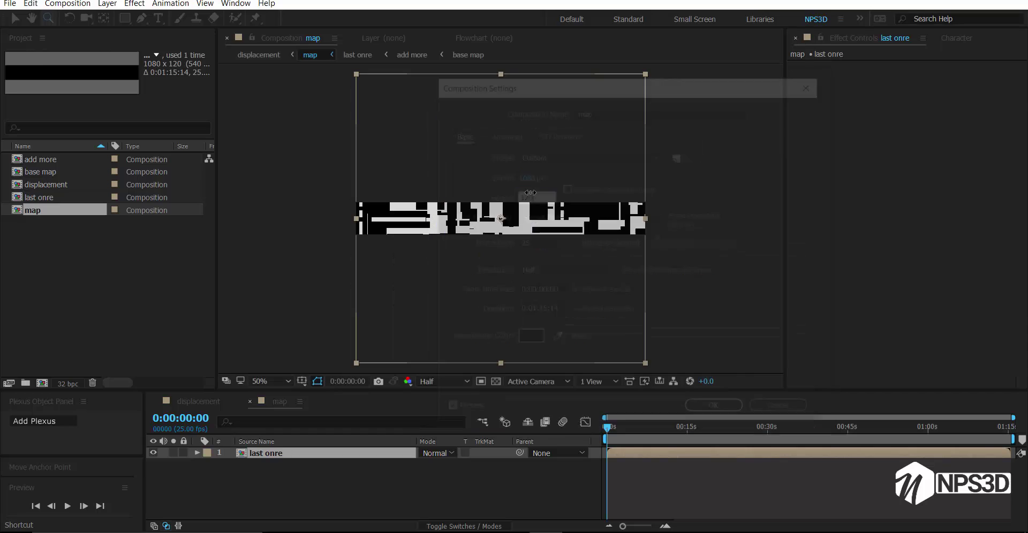
pyautogui.hotkey('ctrl', 'k')
pyautogui.write('1200')
pyautogui.press('Return')
pyautogui.press('F4')
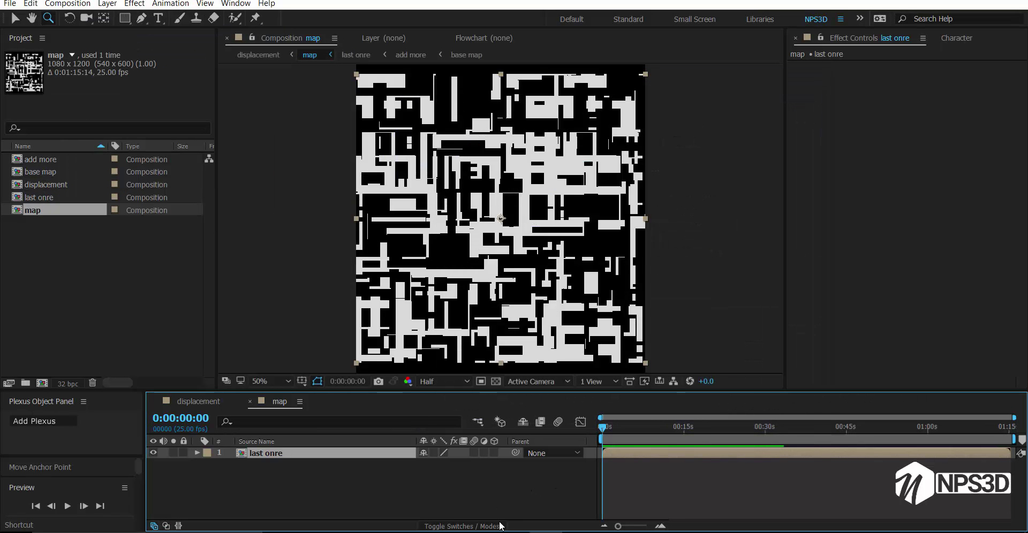
pyautogui.press('s')
pyautogui.moveTo(439, 464); pyautogui.dragTo(413, 475)
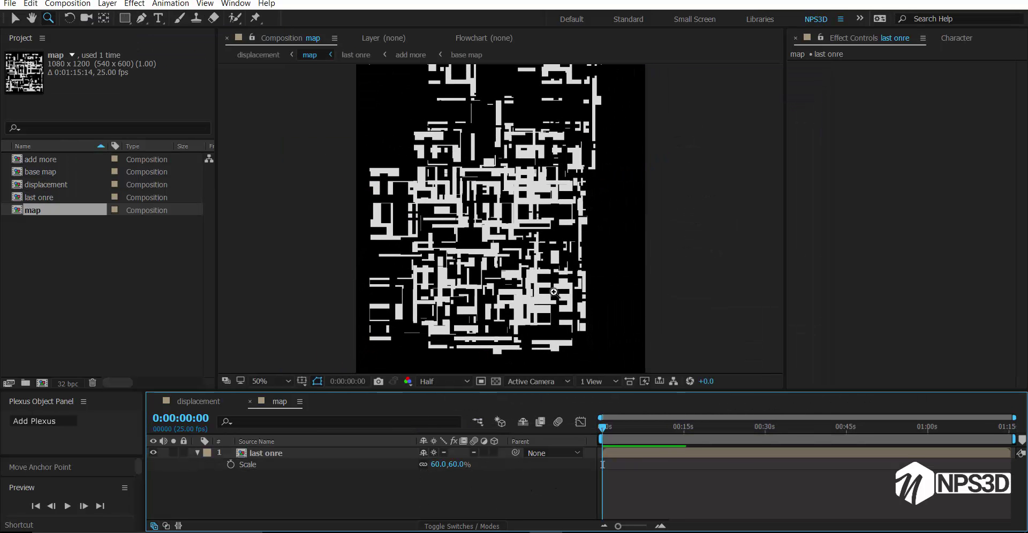
pyautogui.doubleClick(266, 453)
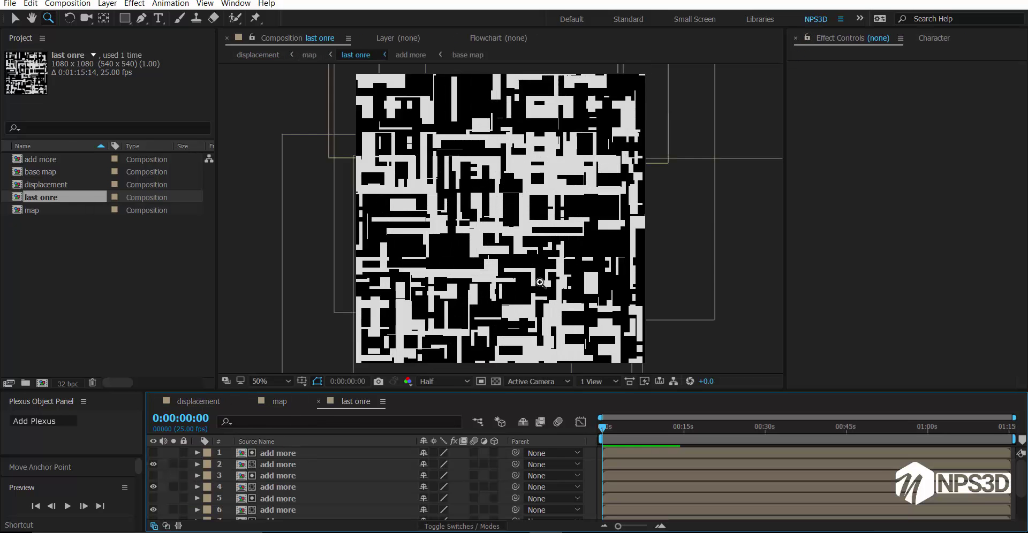
pyautogui.click(284, 406)
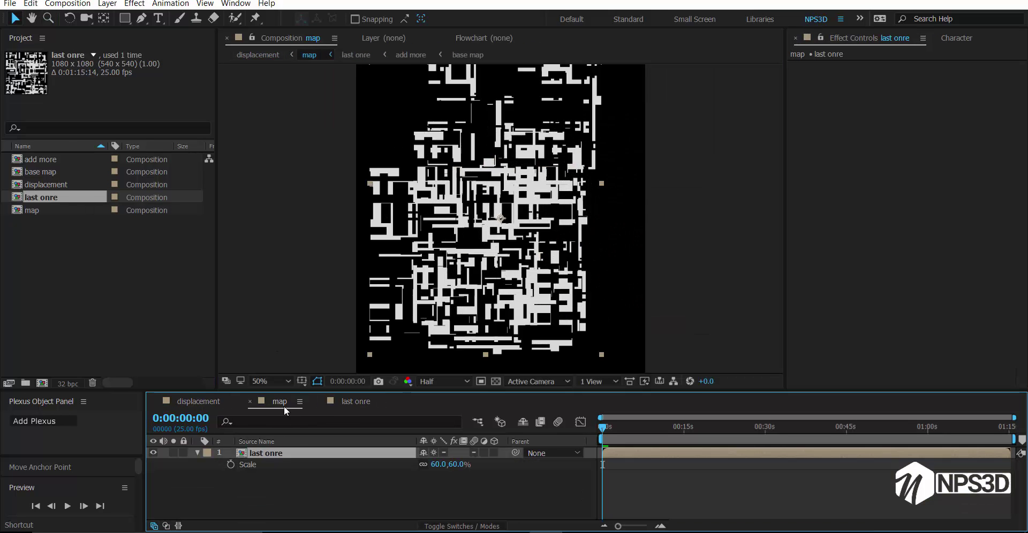
pyautogui.click(125, 18)
pyautogui.scroll(-2, 415, 102)
pyautogui.moveTo(415, 103); pyautogui.dragTo(609, 170)
pyautogui.click(455, 476)
pyautogui.click(444, 498)
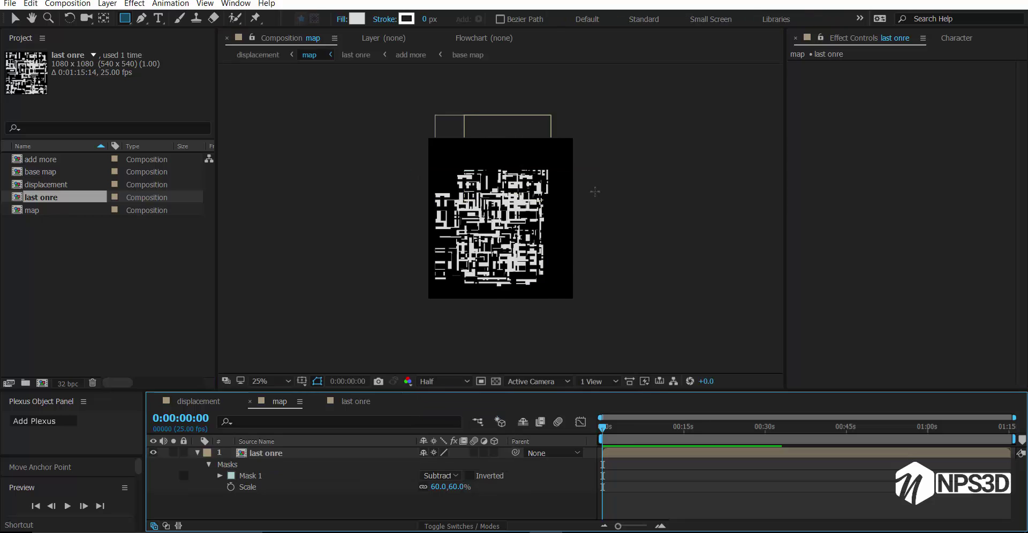
pyautogui.press('.')
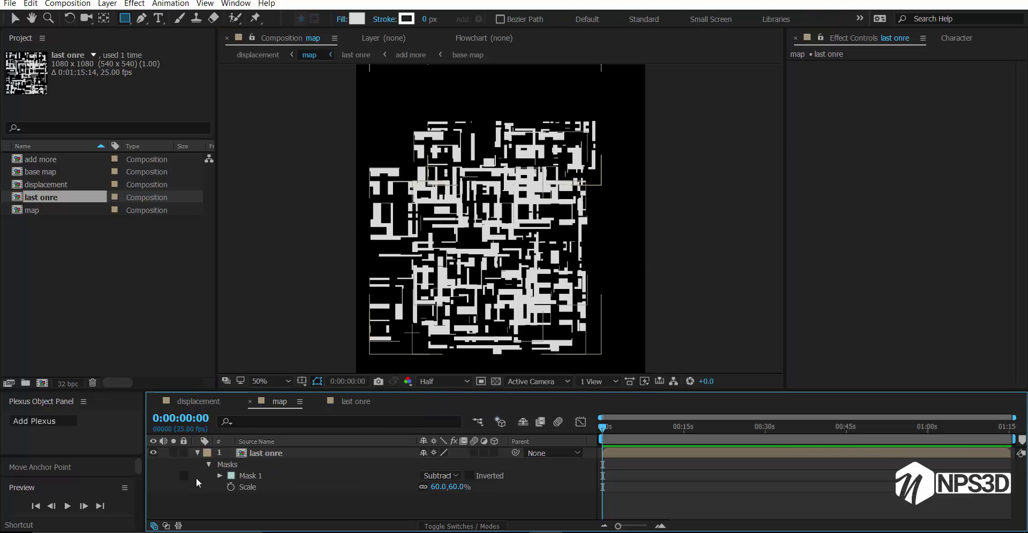
pyautogui.hotkey('ctrl', 'z')
pyautogui.hotkey('ctrl', 'z')
pyautogui.hotkey('ctrl', 'z')
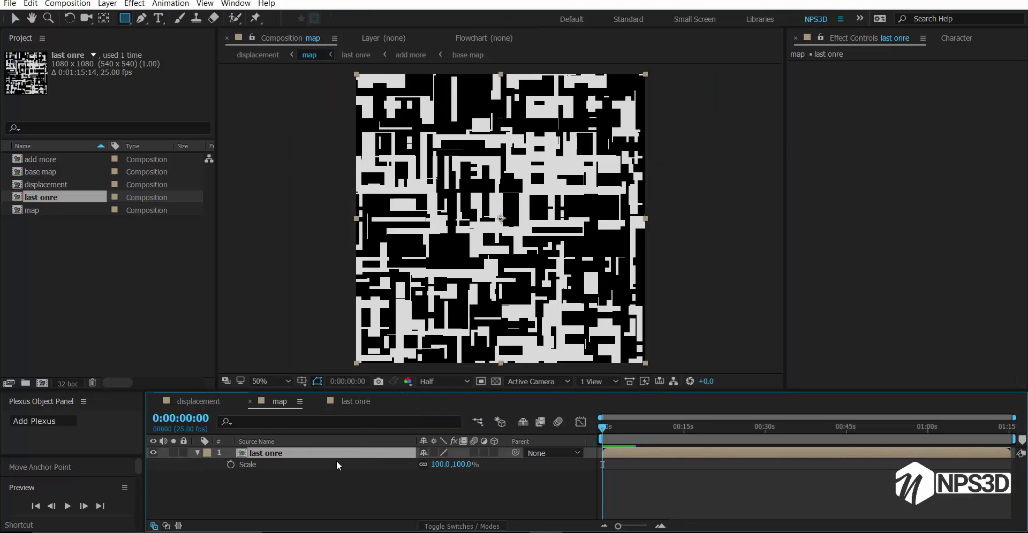
pyautogui.hotkey('ctrl', 'z')
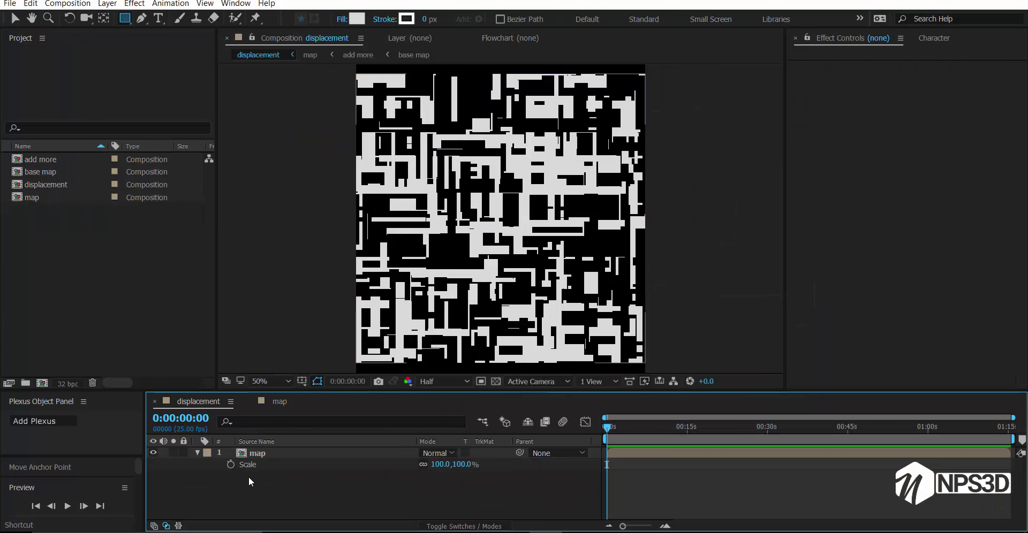
# Auto-trace the map layer and name the traced layer 'front face'.
pyautogui.click(107, 3)
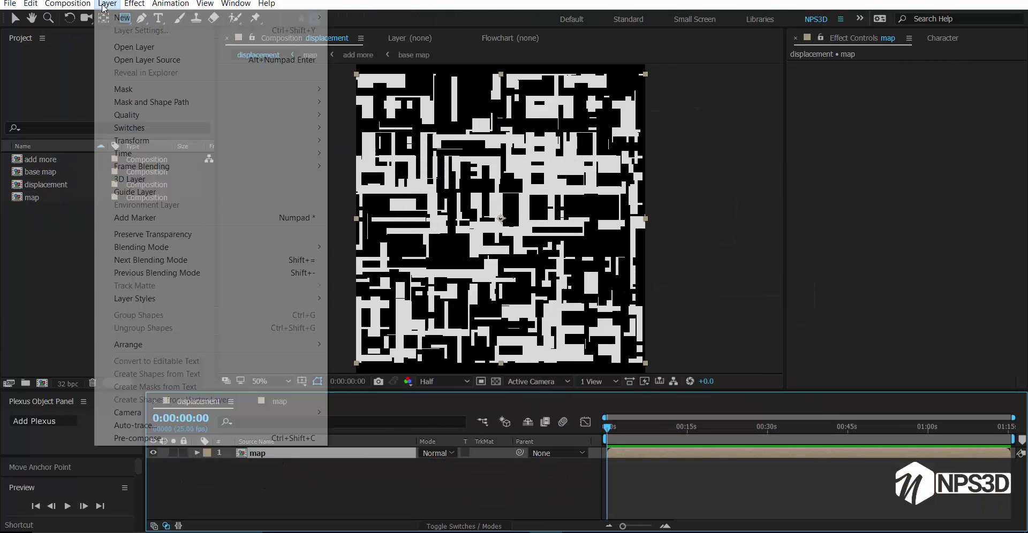
pyautogui.click(209, 425)
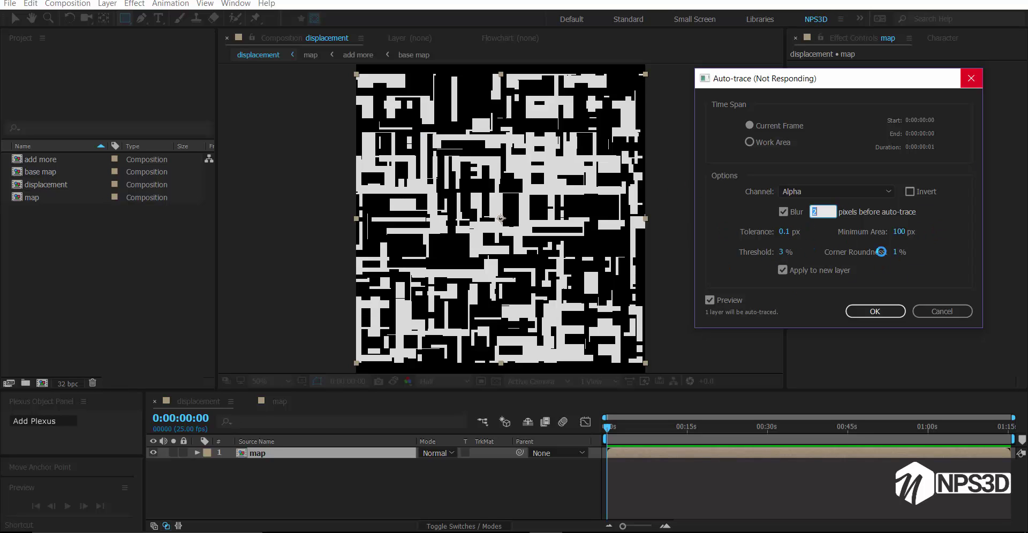
pyautogui.press('Return')
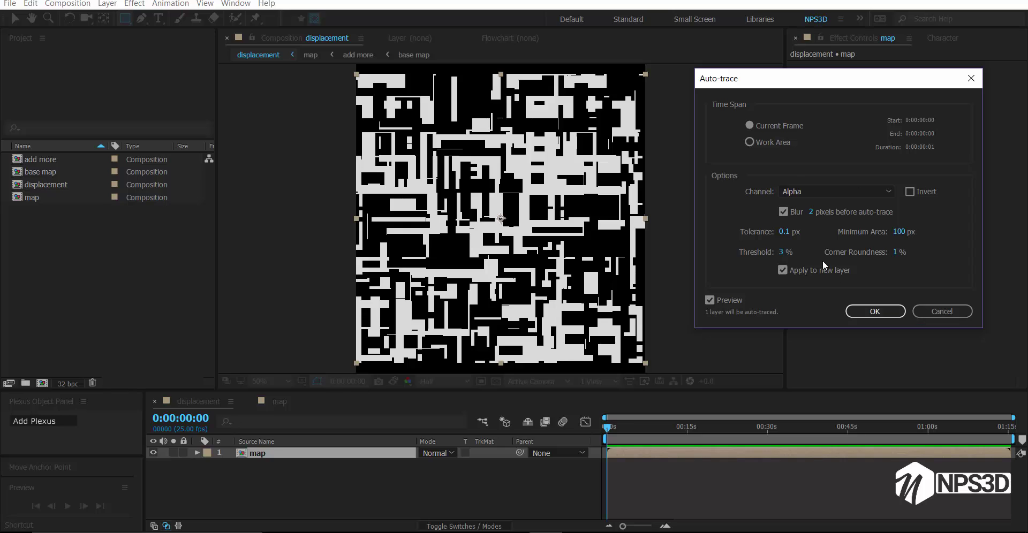
pyautogui.press('Return')
pyautogui.press('Return')
pyautogui.write('front face')
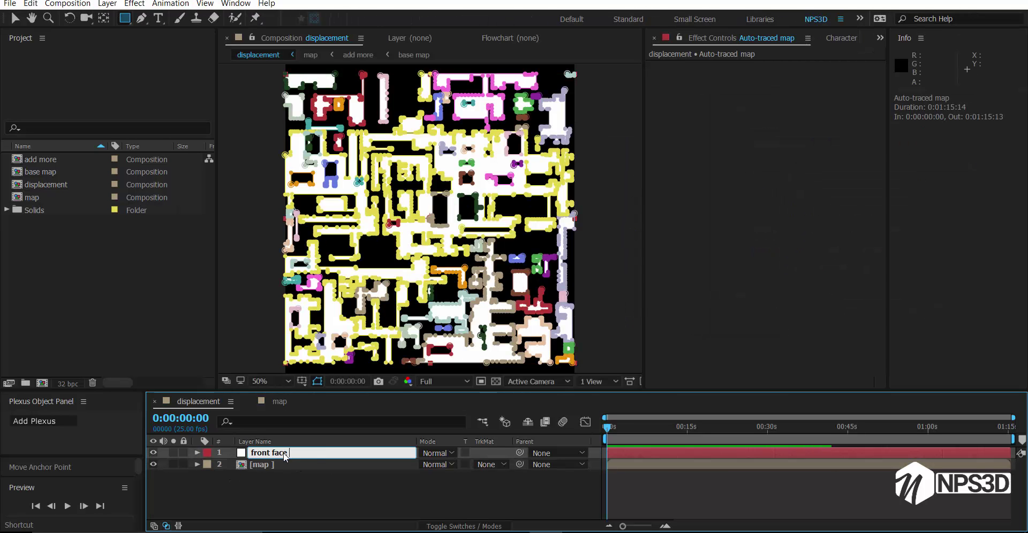
pyautogui.press('Return')
# Save the project as 'displacement tutorial'.
pyautogui.hotkey('ctrl', 'shift', 's')
pyautogui.write('displacement ')
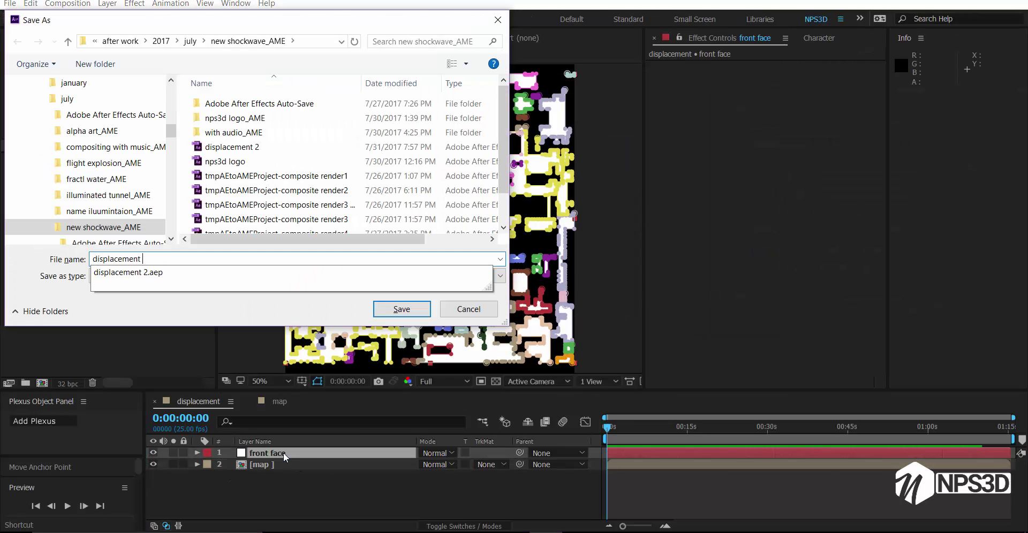
pyautogui.write('tutorial')
pyautogui.press('Return')
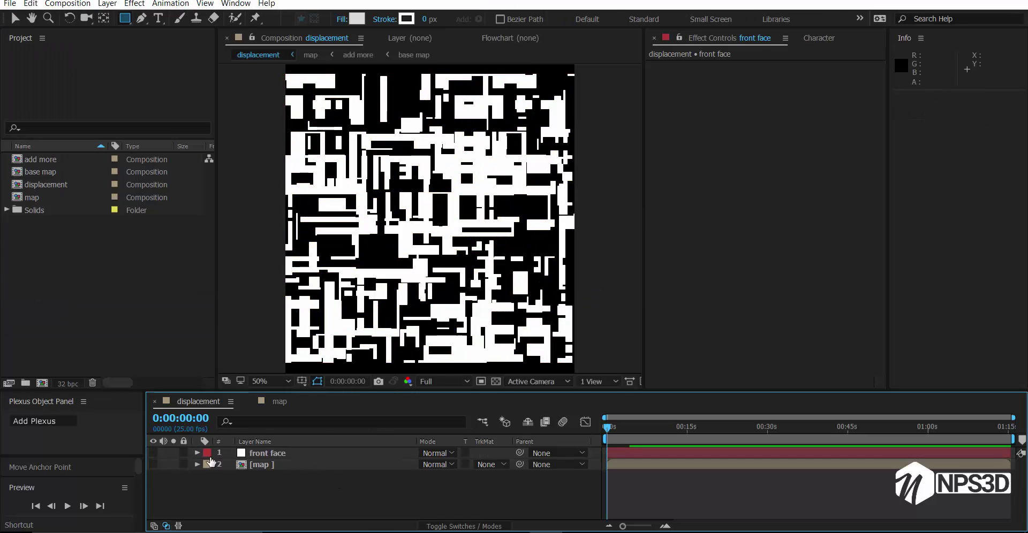
# Auto-trace the map layer again and name the new traced layer 'back'.
pyautogui.click(257, 464)
pyautogui.click(107, 3)
pyautogui.click(139, 425)
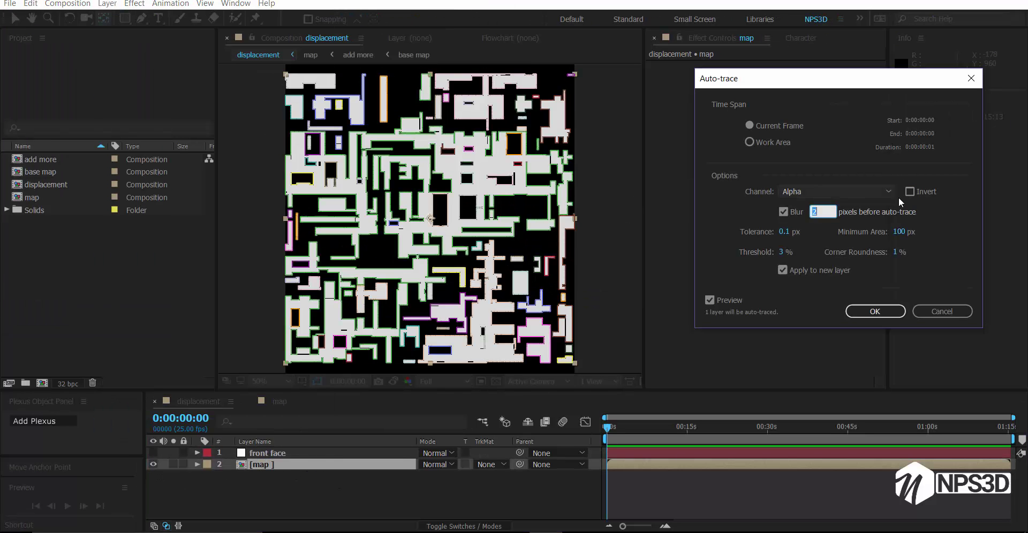
pyautogui.click(875, 312)
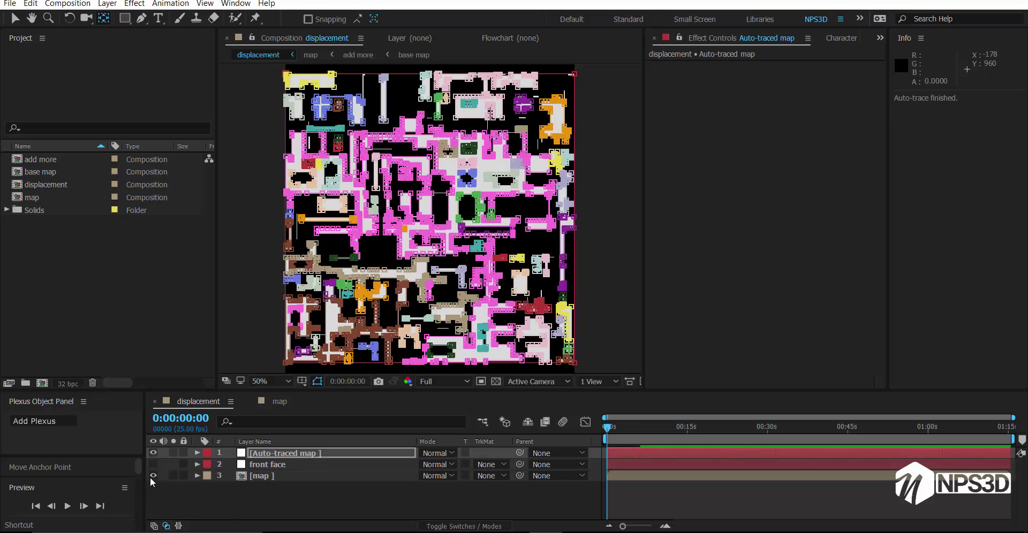
pyautogui.press('Return')
pyautogui.write('back')
pyautogui.press('Return')
# Add a new grey solid layer named 'ele' to the displacement composition.
pyautogui.click(173, 453)
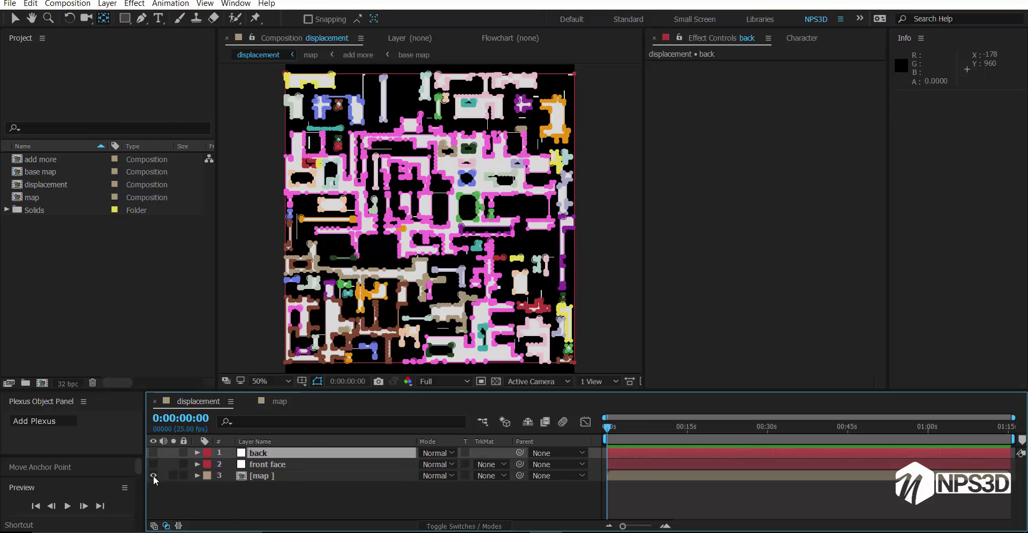
pyautogui.rightClick(257, 504)
pyautogui.moveTo(260, 383)
pyautogui.click(452, 414)
pyautogui.write('ele')
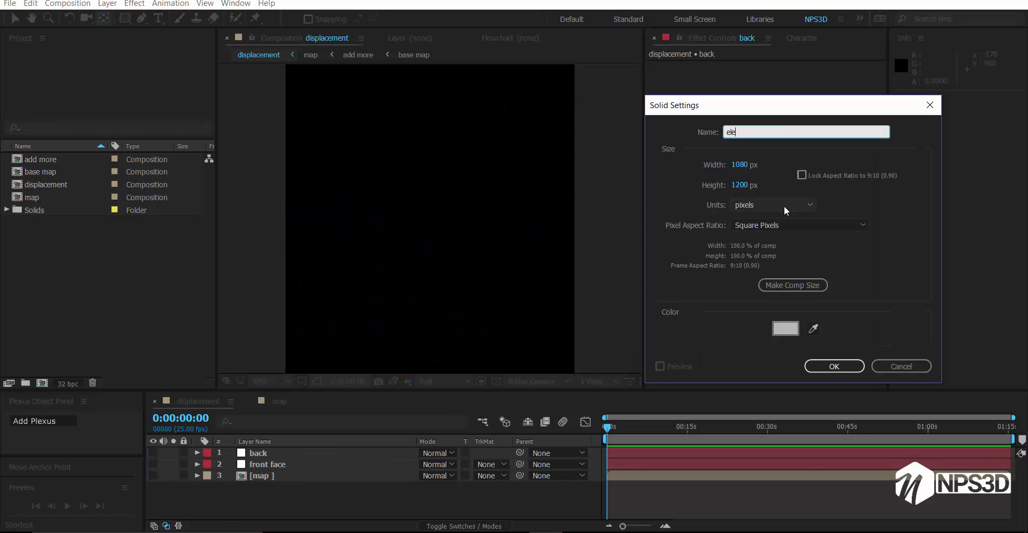
pyautogui.press('Return')
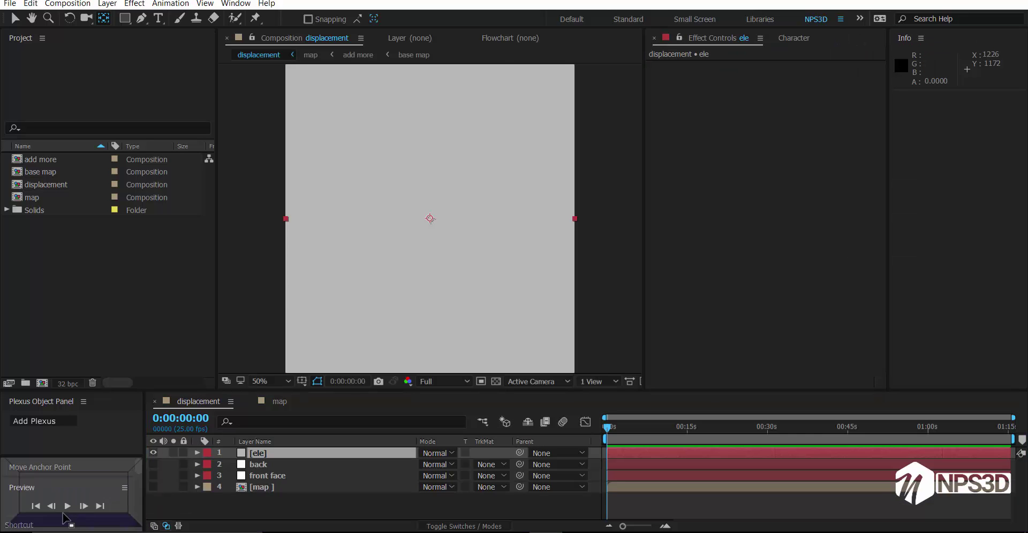
pyautogui.moveTo(64, 517); pyautogui.dragTo(65, 518)
# Apply Element to 'ele', set Path Layer 1 to front face, and open Scene Setup.
pyautogui.hotkey('ctrl', 'space')
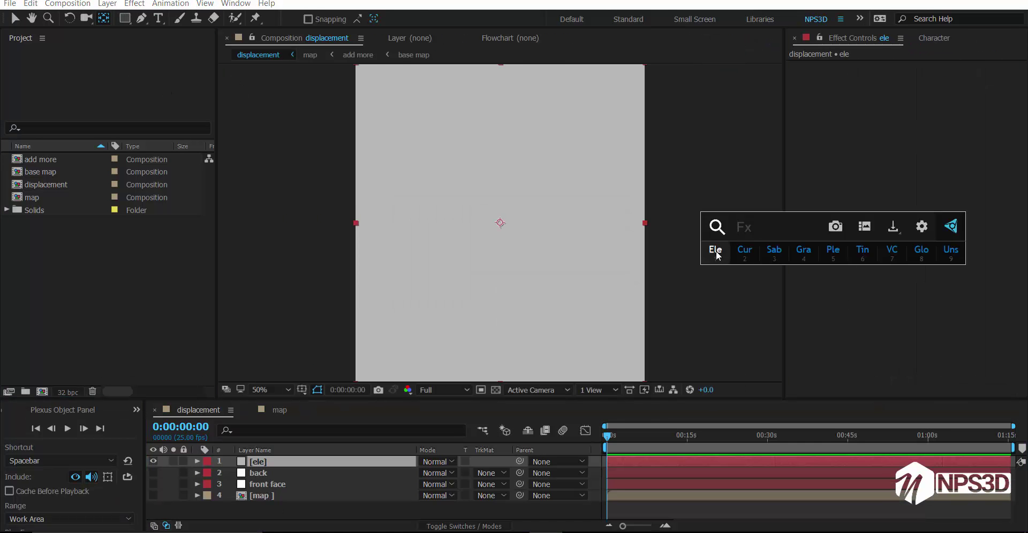
pyautogui.click(721, 252)
pyautogui.click(937, 212)
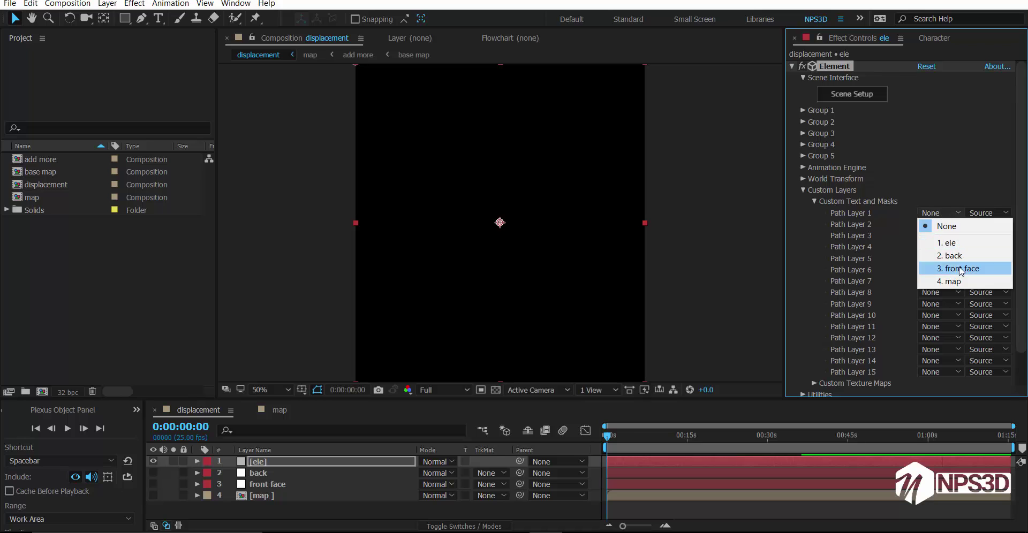
pyautogui.click(942, 265)
pyautogui.click(937, 224)
pyautogui.click(942, 260)
pyautogui.click(857, 94)
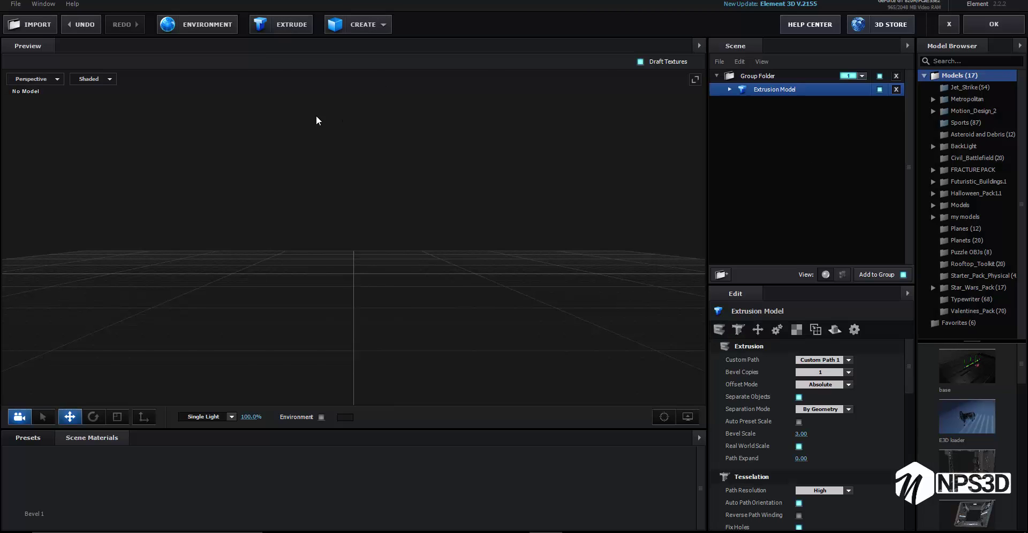
# Switch the Element 3D viewport to wireframe display.
pyautogui.scroll(-3, 851, 416)
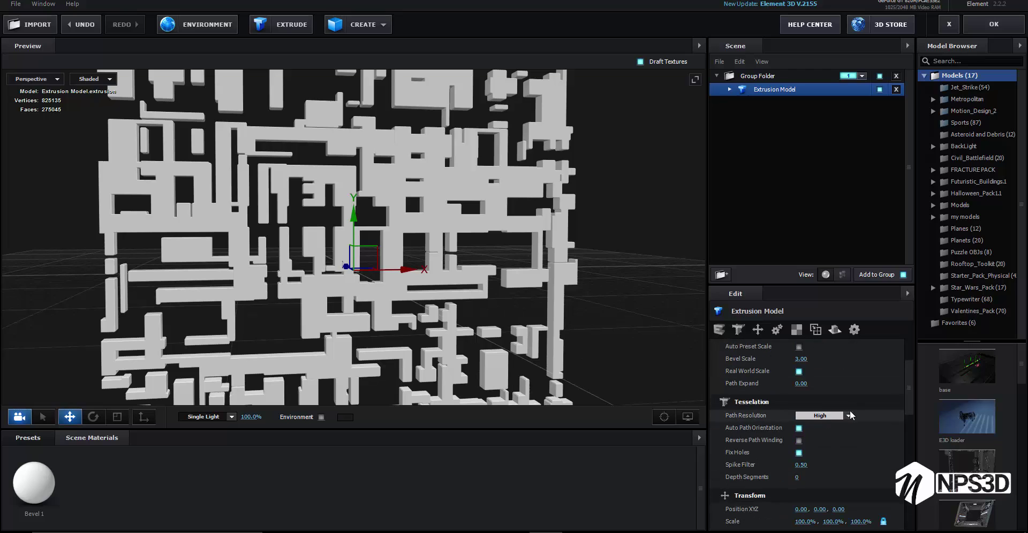
pyautogui.click(94, 79)
pyautogui.click(94, 94)
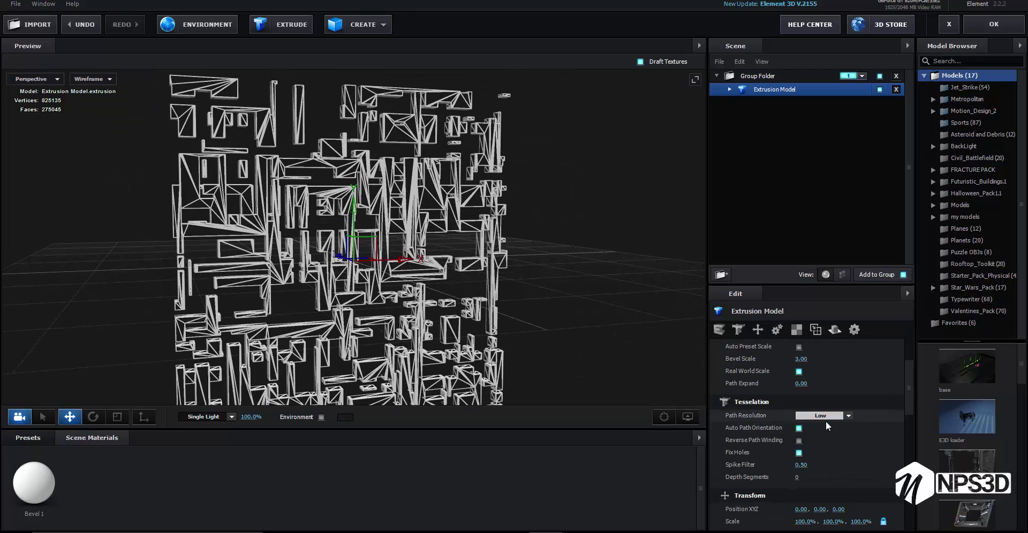
# Set Path Resolution to Low, turn off Fix Holes, and enable Optimize Mesh.
pyautogui.click(826, 421)
pyautogui.click(805, 446)
pyautogui.click(799, 453)
pyautogui.click(806, 465)
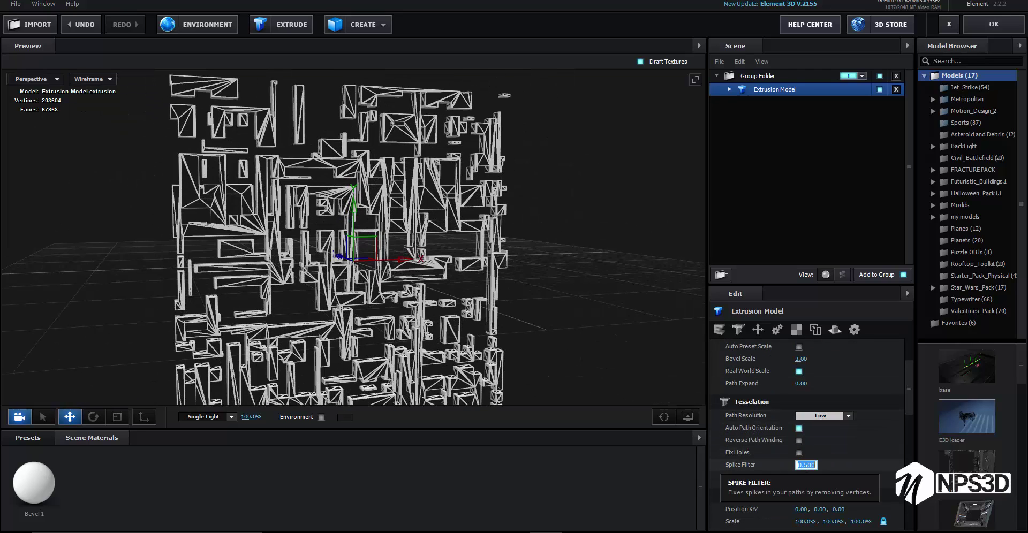
pyautogui.write('0')
pyautogui.scroll(-5, 867, 428)
pyautogui.scroll(-3, 867, 460)
pyautogui.click(799, 516)
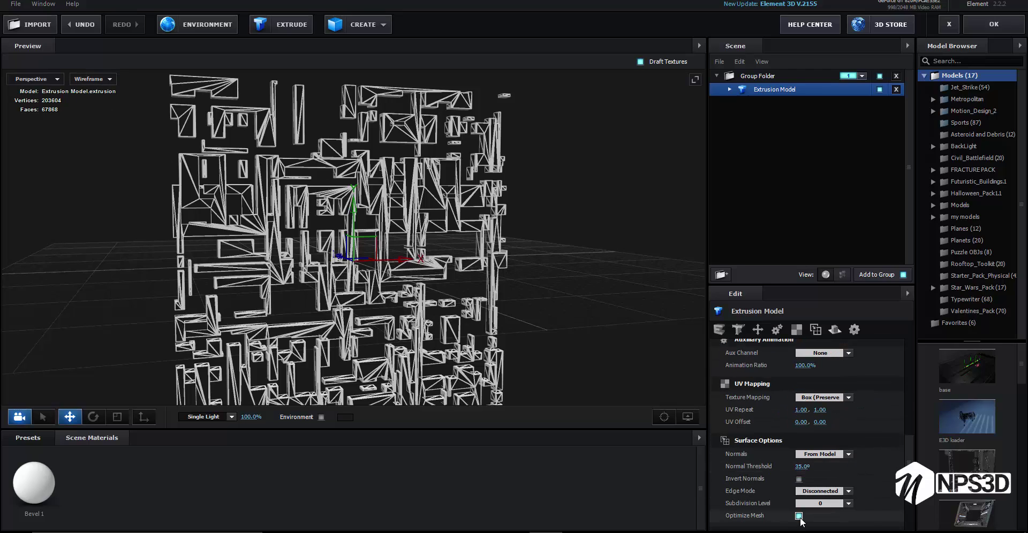
# Return the preview to shaded display and orbit around the city model.
pyautogui.click(94, 79)
pyautogui.click(91, 82)
pyautogui.moveTo(416, 143)
pyautogui.mouseDown()
pyautogui.moveTo(536, 251)
pyautogui.moveTo(548, 233)
pyautogui.moveTo(550, 266)
pyautogui.mouseUp()
# Add a plane model, scale it up to cover the city, and lower it beneath.
pyautogui.press('e')
pyautogui.click(358, 25)
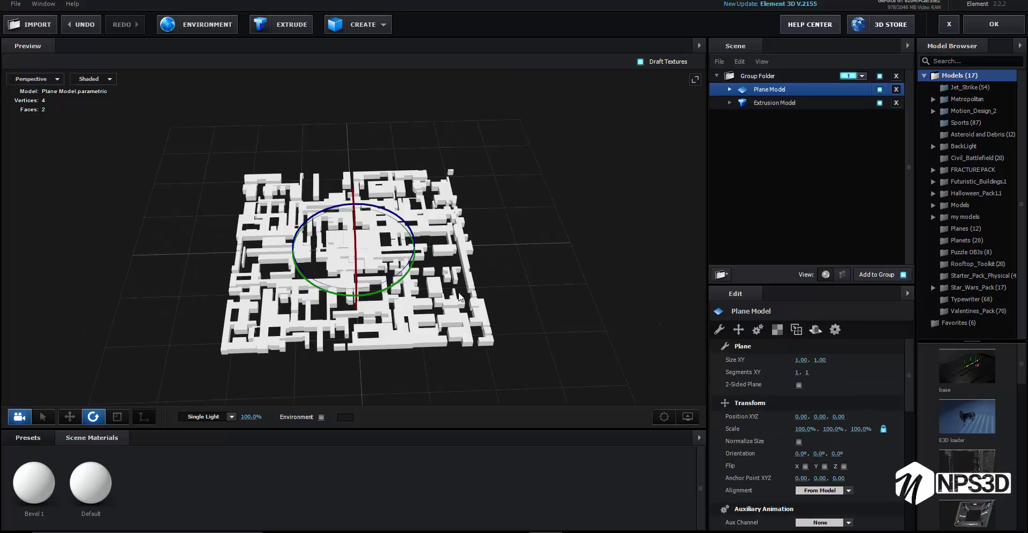
pyautogui.press('r')
pyautogui.moveTo(429, 225)
pyautogui.mouseDown()
pyautogui.moveTo(489, 232)
pyautogui.moveTo(411, 294)
pyautogui.moveTo(452, 307)
pyautogui.mouseUp()
pyautogui.press('w')
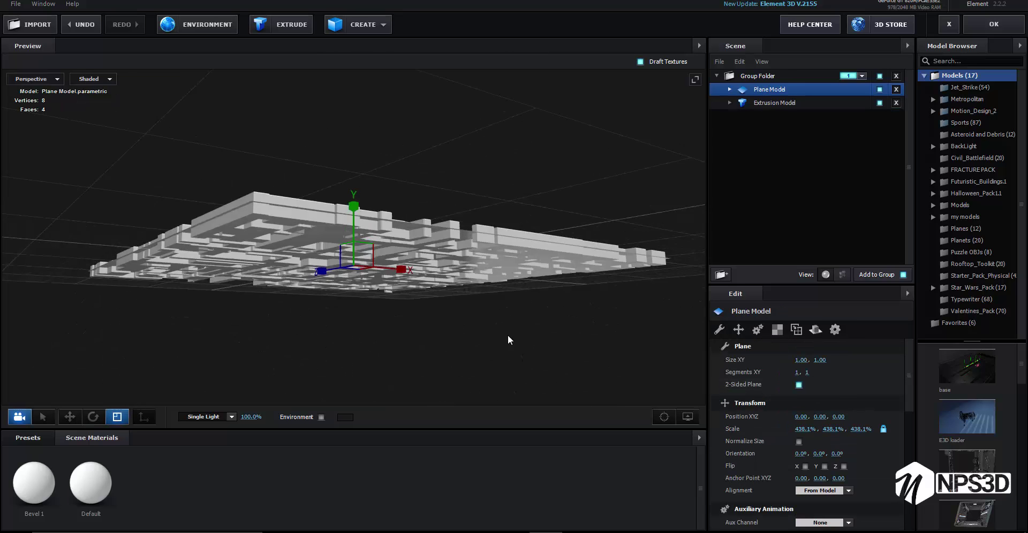
pyautogui.moveTo(509, 340)
pyautogui.mouseDown()
pyautogui.moveTo(365, 235)
pyautogui.moveTo(470, 185)
pyautogui.moveTo(482, 300)
pyautogui.mouseUp()
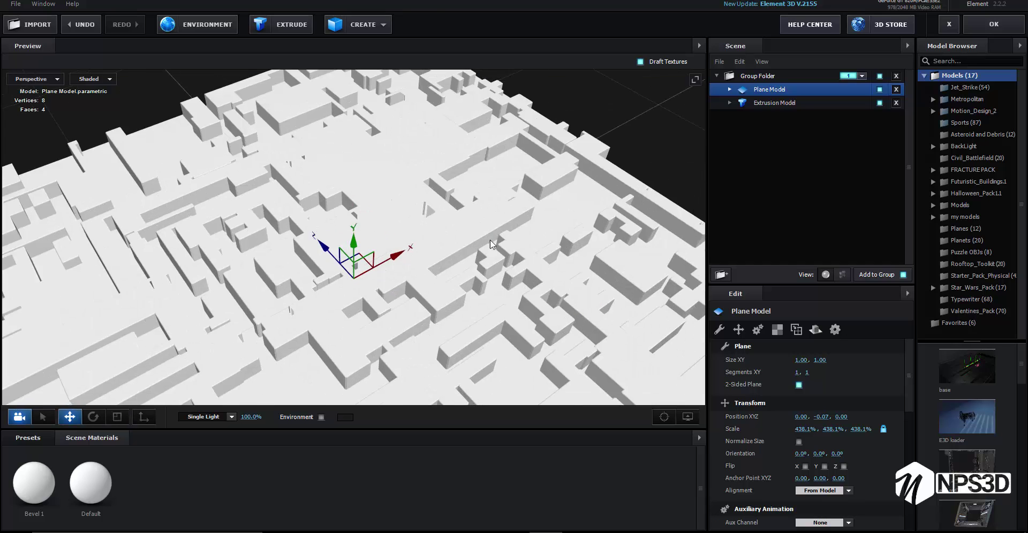
# Rename the extruded city model to 'front'.
pyautogui.click(731, 106)
pyautogui.doubleClick(789, 103)
pyautogui.write('front')
pyautogui.press('Return')
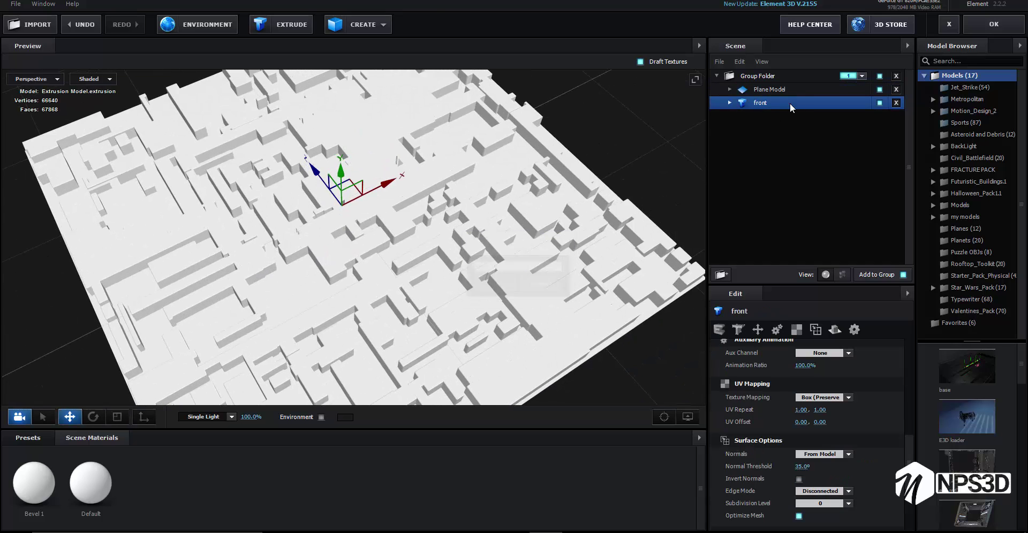
# Reduce the front model's Bevel 1 depth to zero and accept the scene.
pyautogui.click(729, 102)
pyautogui.click(778, 116)
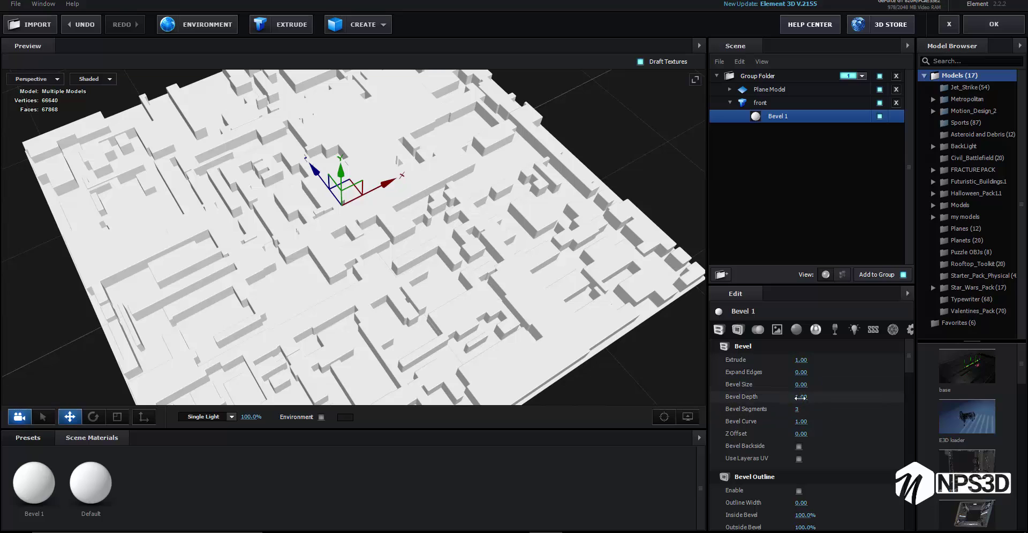
pyautogui.moveTo(800, 398); pyautogui.dragTo(771, 398)
pyautogui.moveTo(423, 332); pyautogui.dragTo(329, 233)
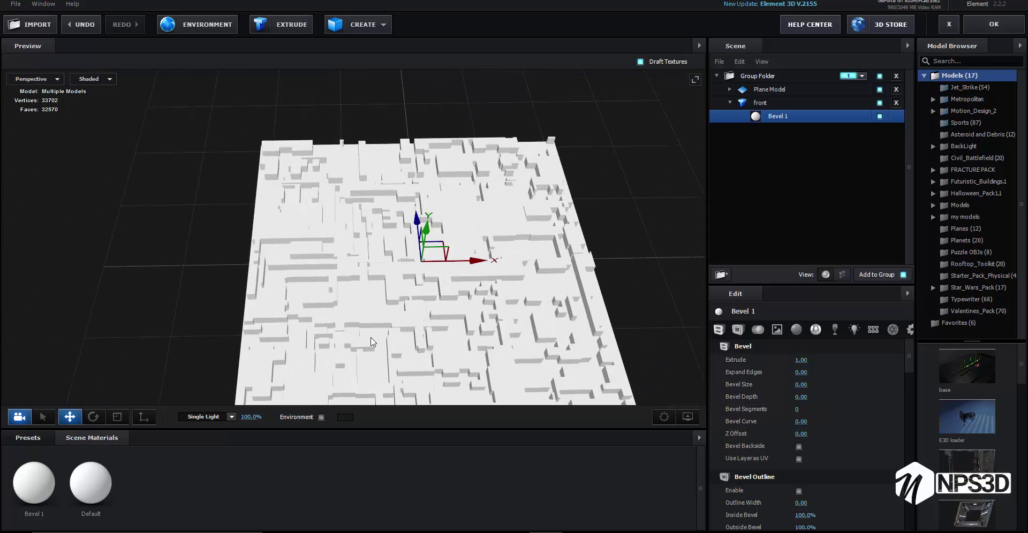
pyautogui.click(993, 24)
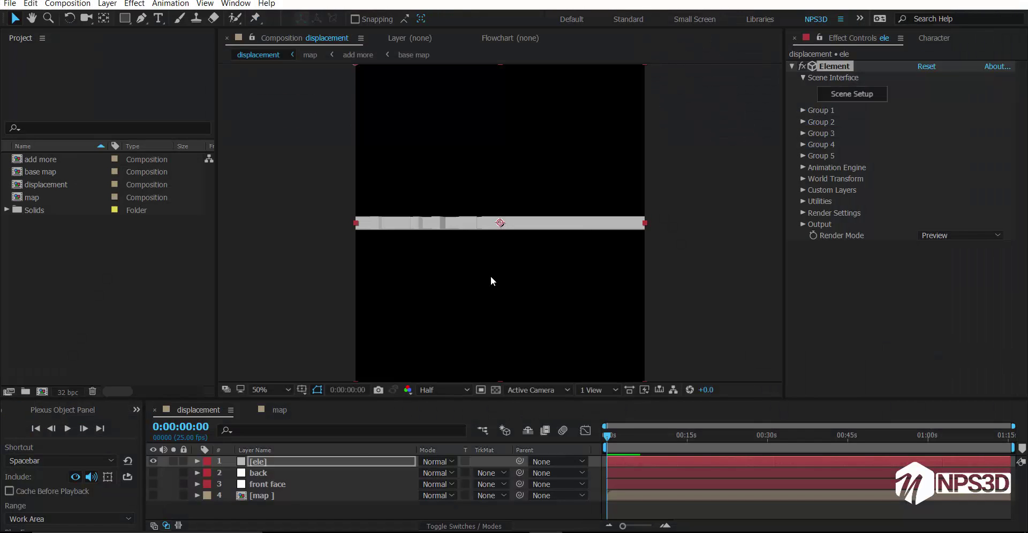
# Create a new camera using the 50mm preset.
pyautogui.hotkey('ctrl', 'alt', 'shift', 'c')
pyautogui.click(730, 179)
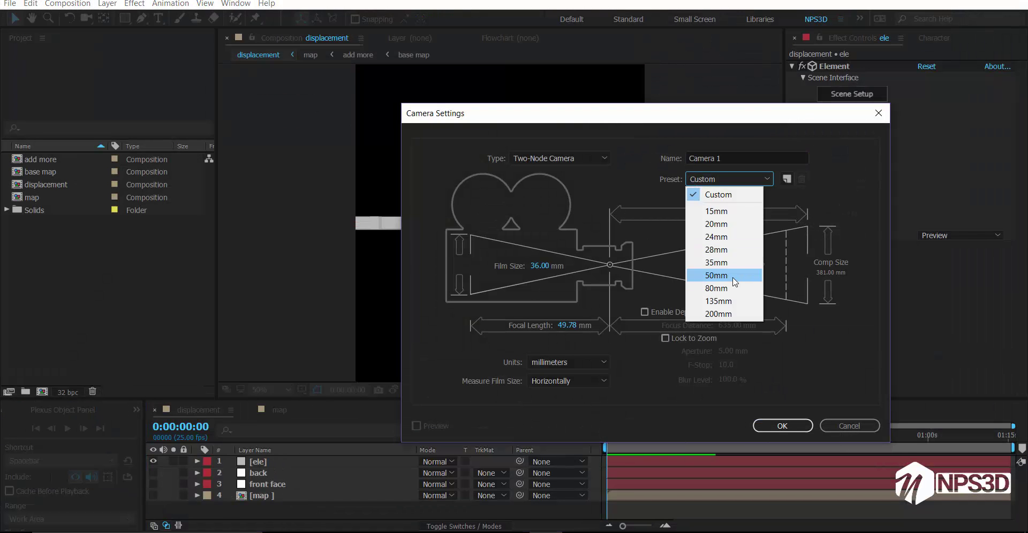
pyautogui.click(735, 275)
pyautogui.press('Return')
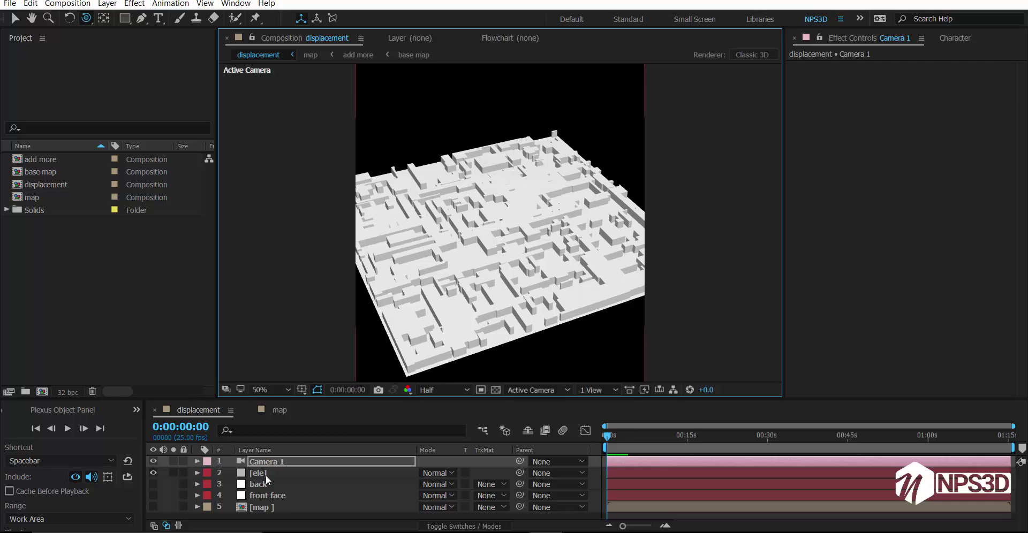
# In the ele layer's Group 1, set particle count to 6 and enlarge shape scale.
pyautogui.click(263, 474)
pyautogui.click(803, 110)
pyautogui.click(925, 145)
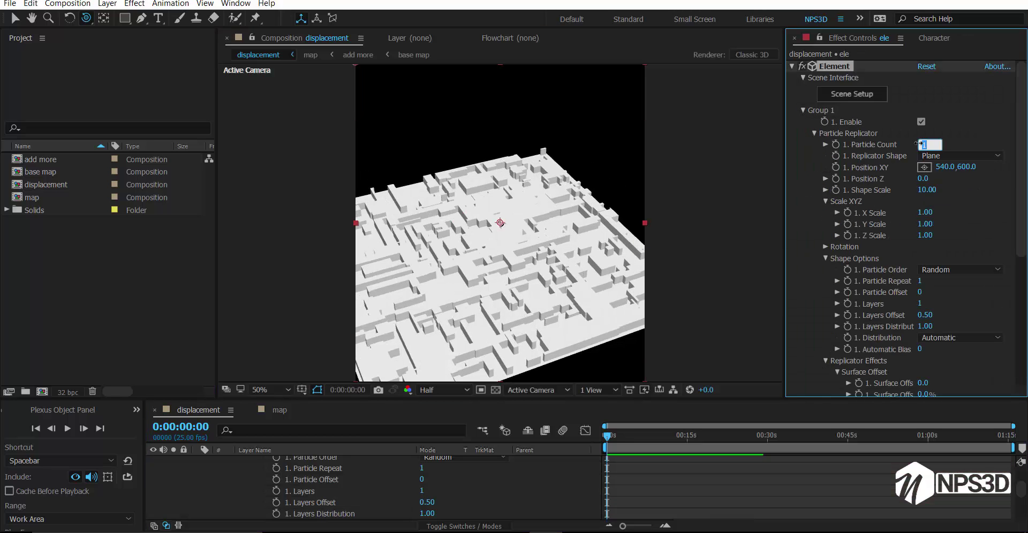
pyautogui.write('6')
pyautogui.press('Return')
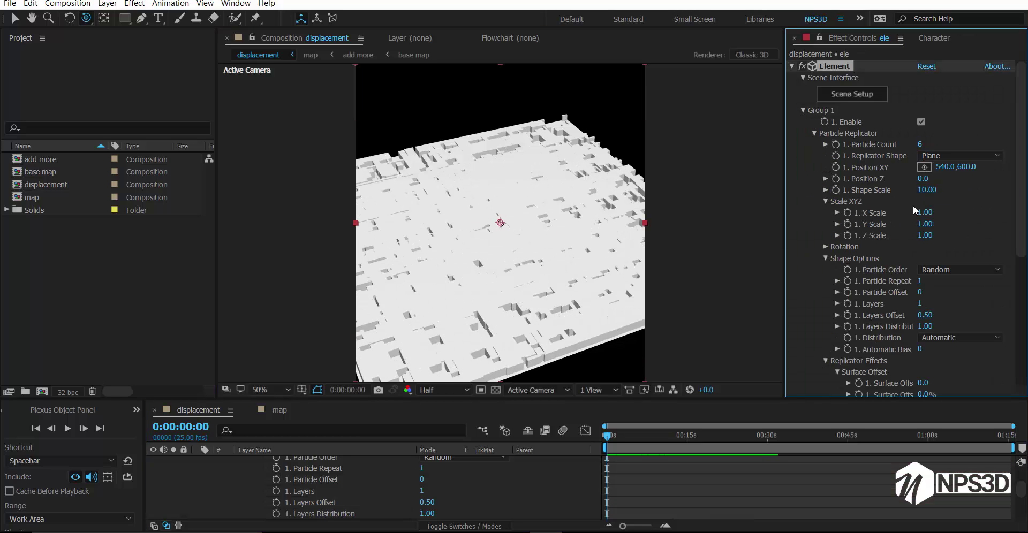
pyautogui.moveTo(926, 189)
pyautogui.mouseDown()
pyautogui.moveTo(1018, 176)
pyautogui.moveTo(943, 190)
pyautogui.moveTo(936, 209)
pyautogui.mouseUp()
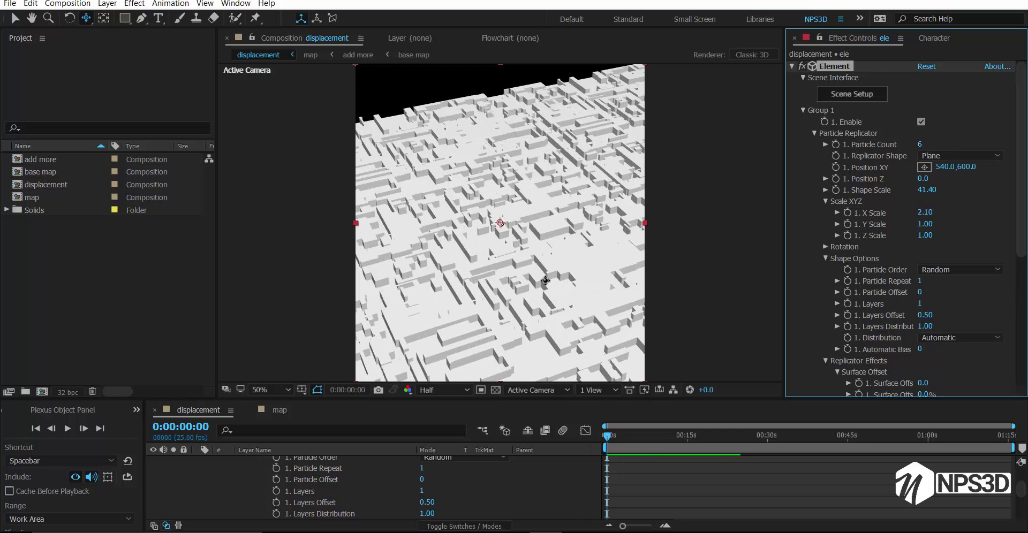
# Raise particle count to 12, shape scale to 61.10, stretch Z scale, then reopen Scene Setup.
pyautogui.moveTo(517, 275); pyautogui.dragTo(541, 268)
pyautogui.moveTo(919, 145); pyautogui.dragTo(934, 143)
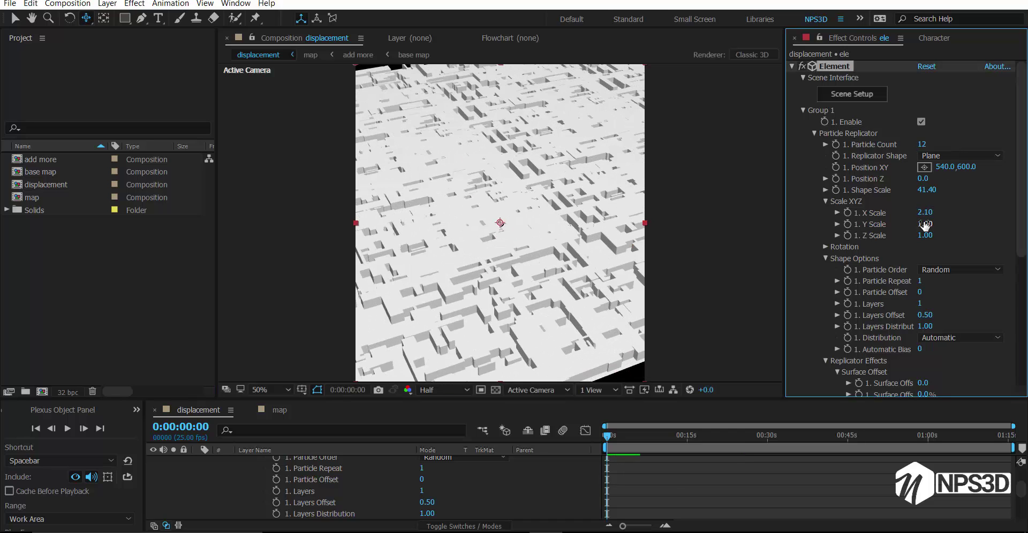
pyautogui.moveTo(927, 189); pyautogui.dragTo(955, 168)
pyautogui.moveTo(926, 235)
pyautogui.mouseDown()
pyautogui.moveTo(936, 236)
pyautogui.moveTo(919, 235)
pyautogui.moveTo(919, 212)
pyautogui.mouseUp()
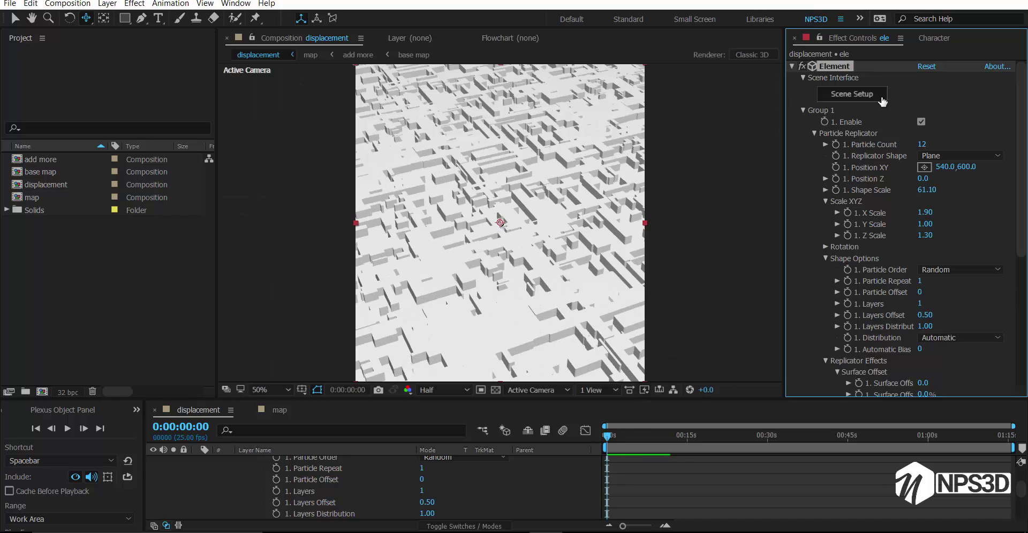
pyautogui.click(854, 94)
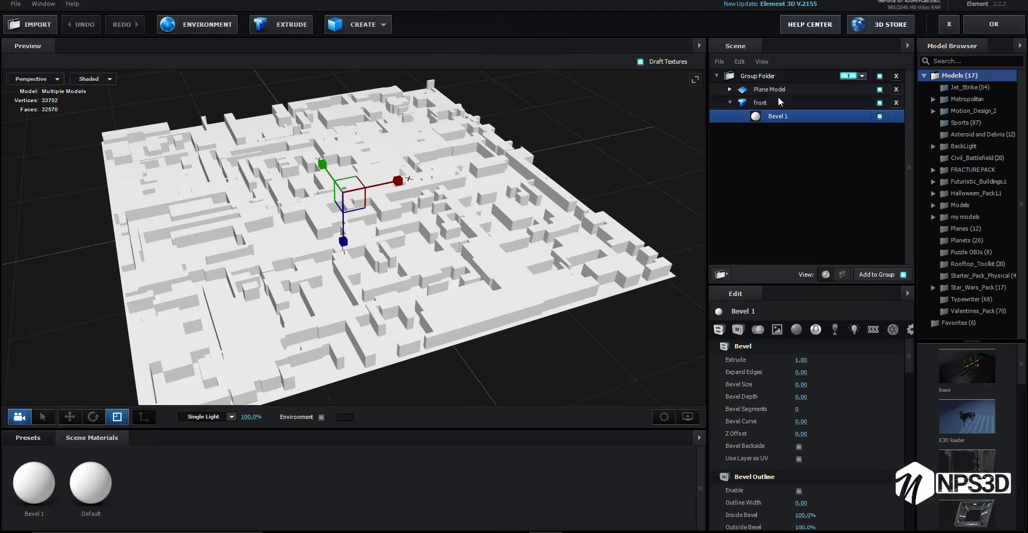
# Duplicate the front model, shrink the copy to 45% and move it across the ground.
pyautogui.click(779, 102)
pyautogui.hotkey('ctrl', 'd')
pyautogui.click(739, 330)
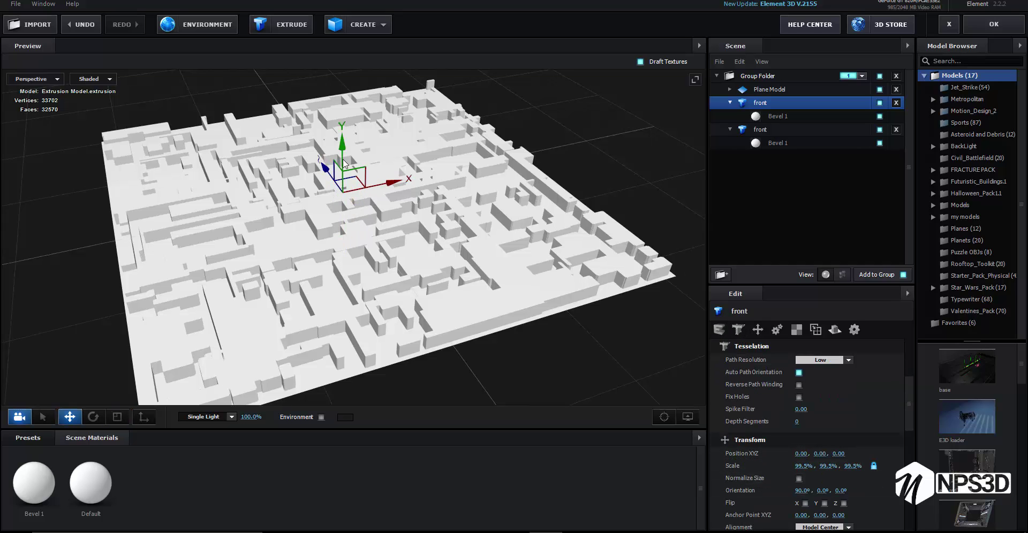
pyautogui.moveTo(344, 164); pyautogui.dragTo(291, 141)
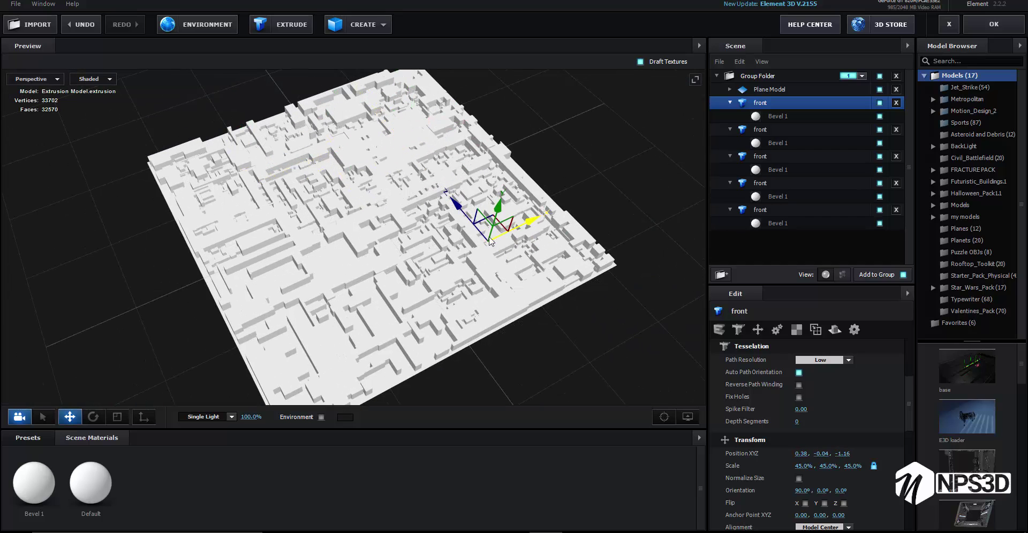
pyautogui.moveTo(380, 120); pyautogui.dragTo(344, 294)
# Resize the copy to 56%, accept the scene, and reopen Scene Setup.
pyautogui.scroll(5, 557, 262)
pyautogui.scroll(-5, 480, 310)
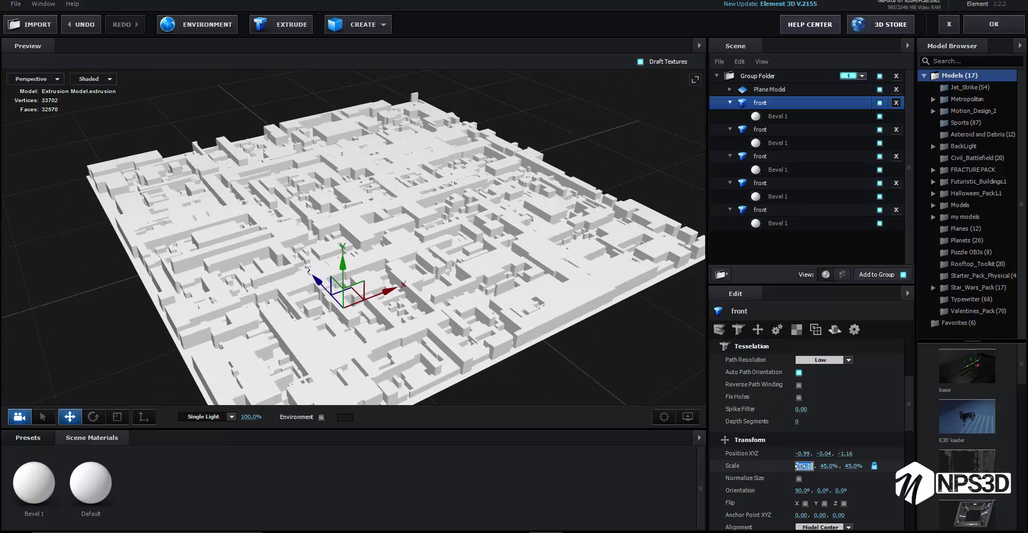
pyautogui.moveTo(803, 466); pyautogui.dragTo(819, 466)
pyautogui.moveTo(322, 337); pyautogui.dragTo(438, 336)
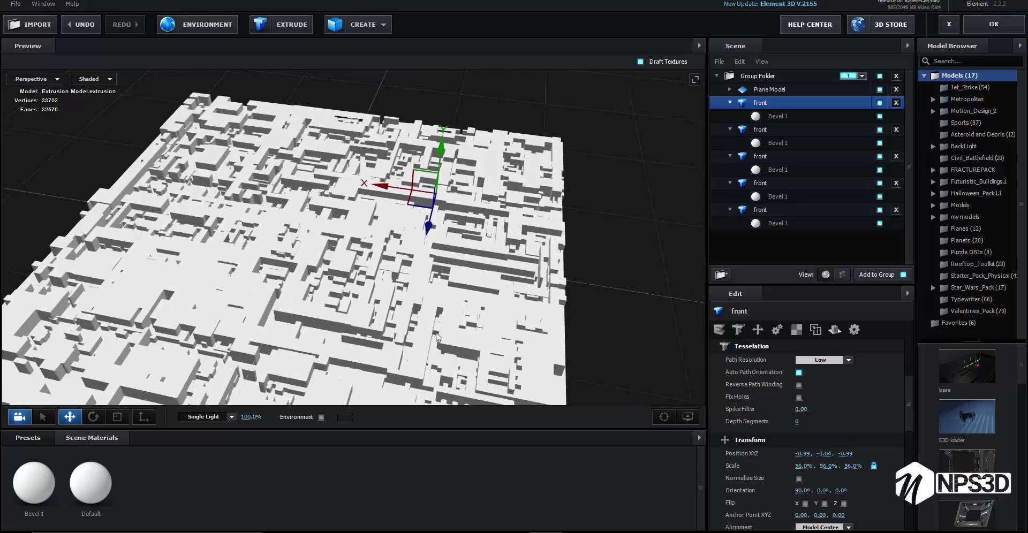
pyautogui.click(991, 24)
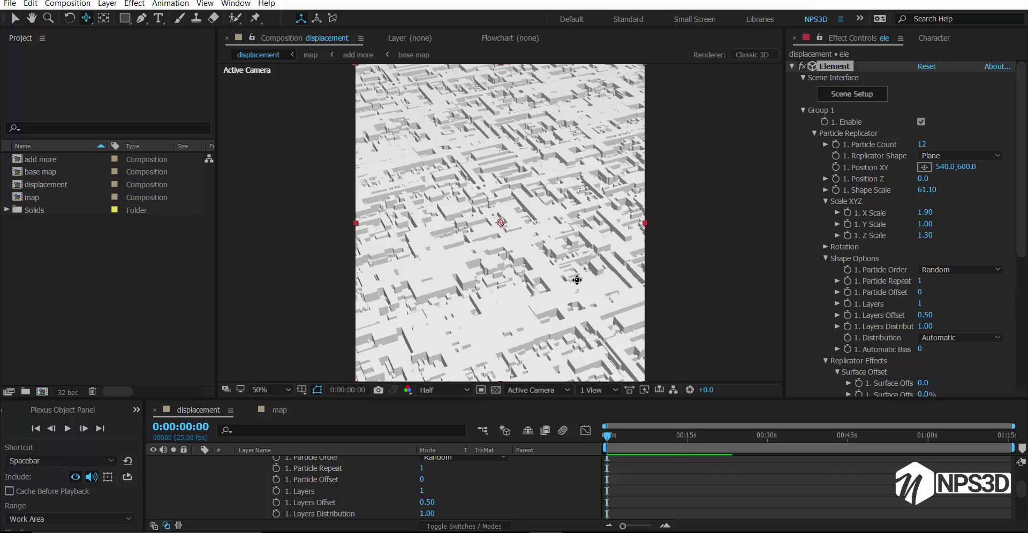
pyautogui.click(838, 94)
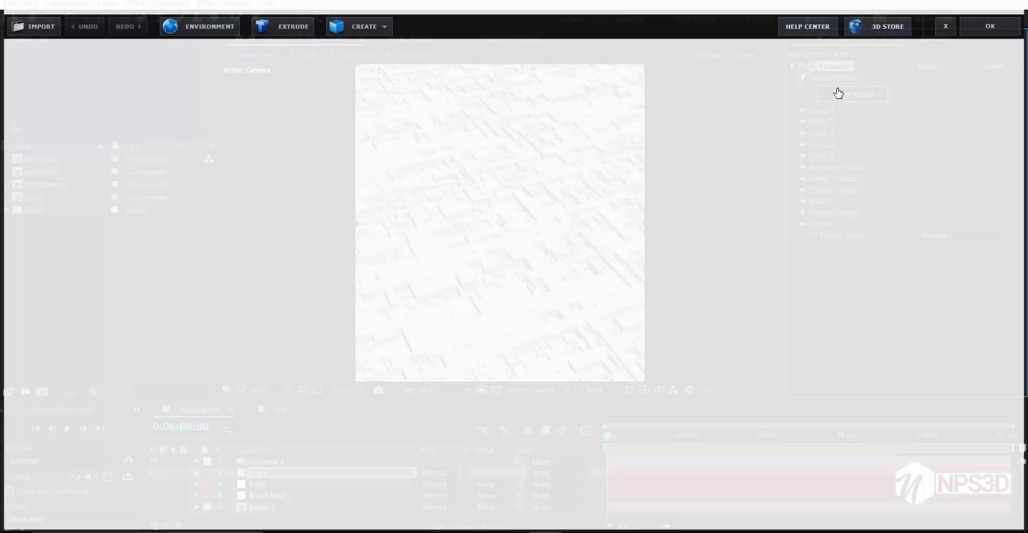
# Collapse the front models and group folder to tidy the scene outliner.
pyautogui.click(729, 102)
pyautogui.click(730, 116)
pyautogui.click(730, 129)
pyautogui.click(730, 142)
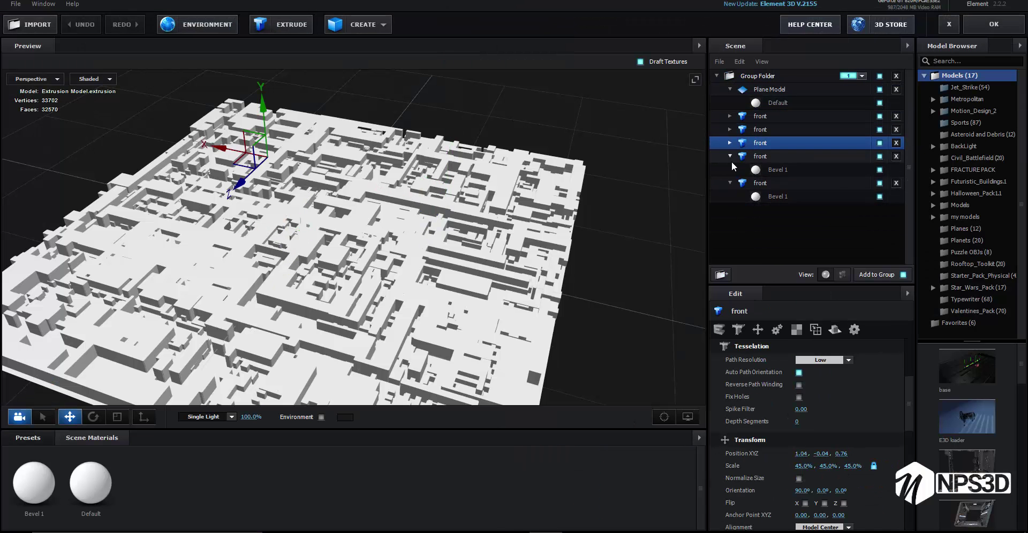
pyautogui.click(730, 156)
pyautogui.click(730, 89)
pyautogui.click(716, 76)
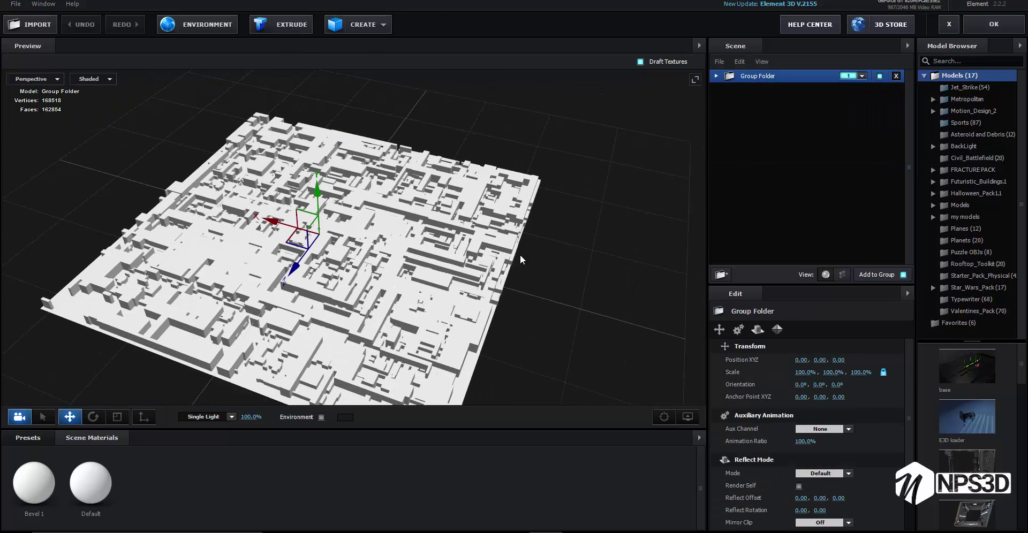
pyautogui.click(716, 75)
pyautogui.click(836, 102)
pyautogui.click(879, 116)
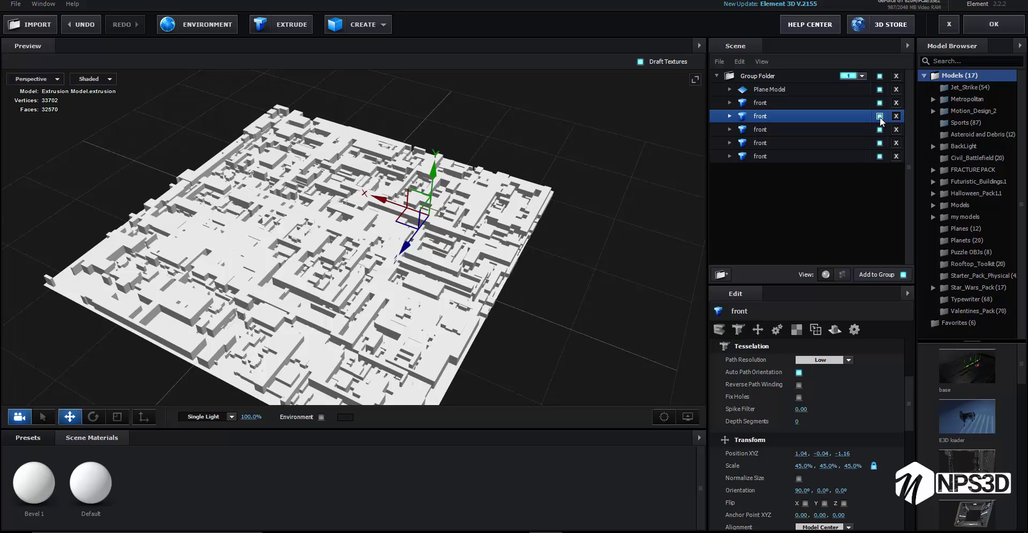
# Move the base model out of the first group into a new Group Folder 2.
pyautogui.click(837, 155)
pyautogui.click(879, 155)
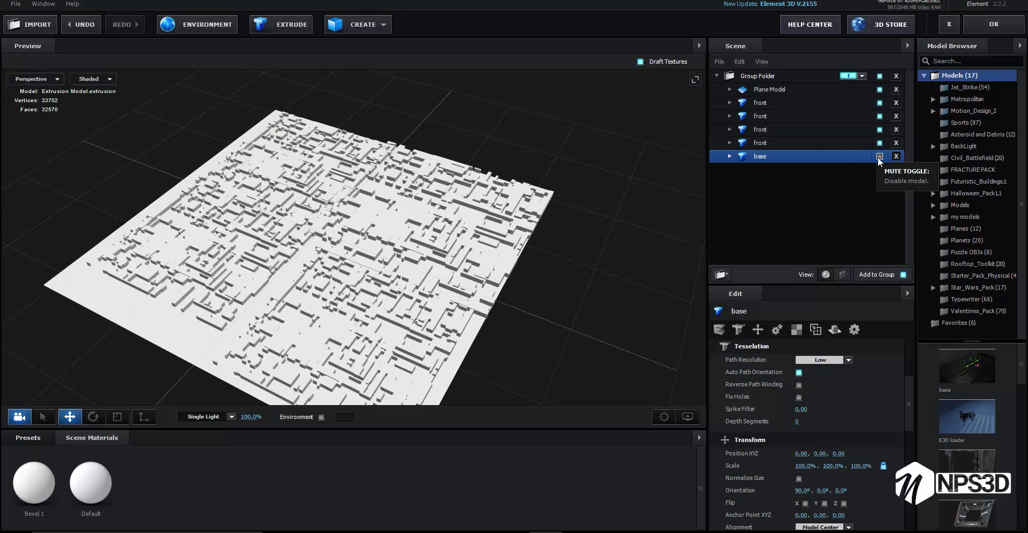
pyautogui.click(879, 156)
pyautogui.moveTo(832, 162); pyautogui.dragTo(777, 243)
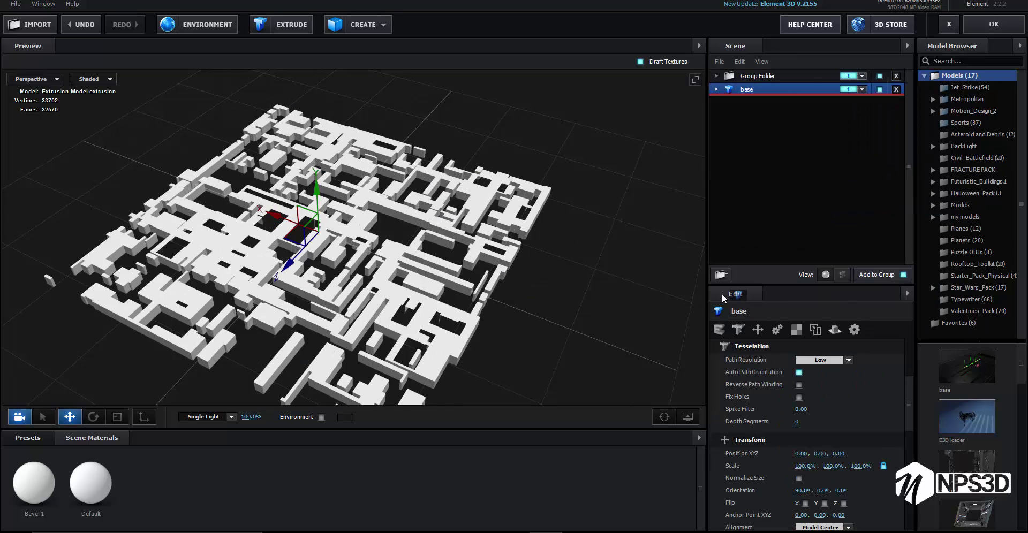
pyautogui.click(771, 89)
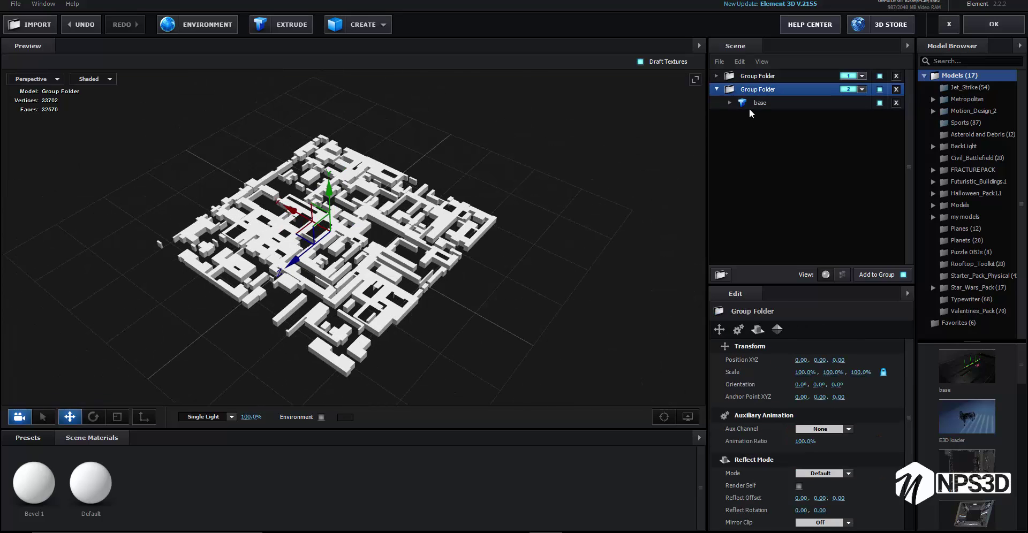
pyautogui.click(751, 105)
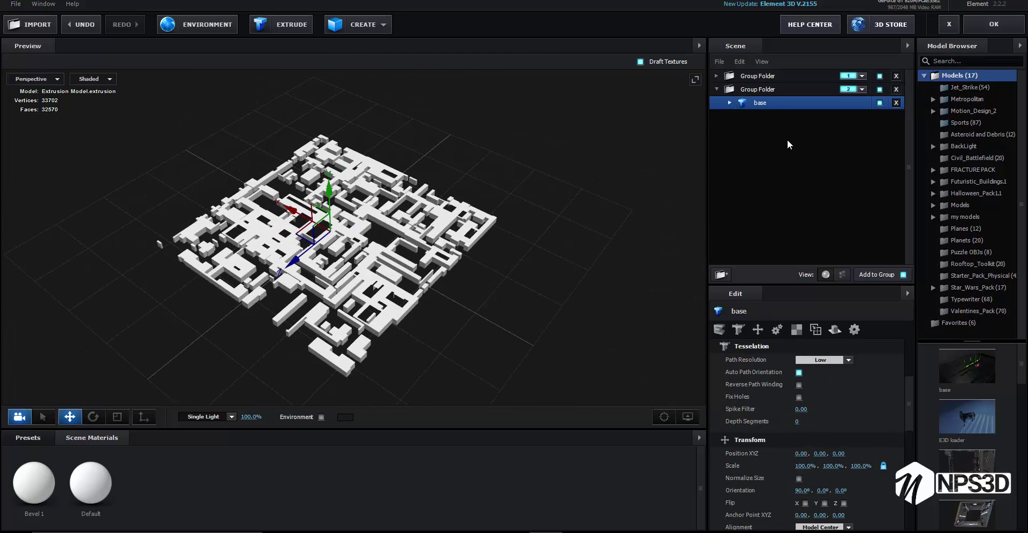
# Set the base model's extrusion Custom Path to Custom Path 2.
pyautogui.moveTo(444, 289); pyautogui.dragTo(507, 249)
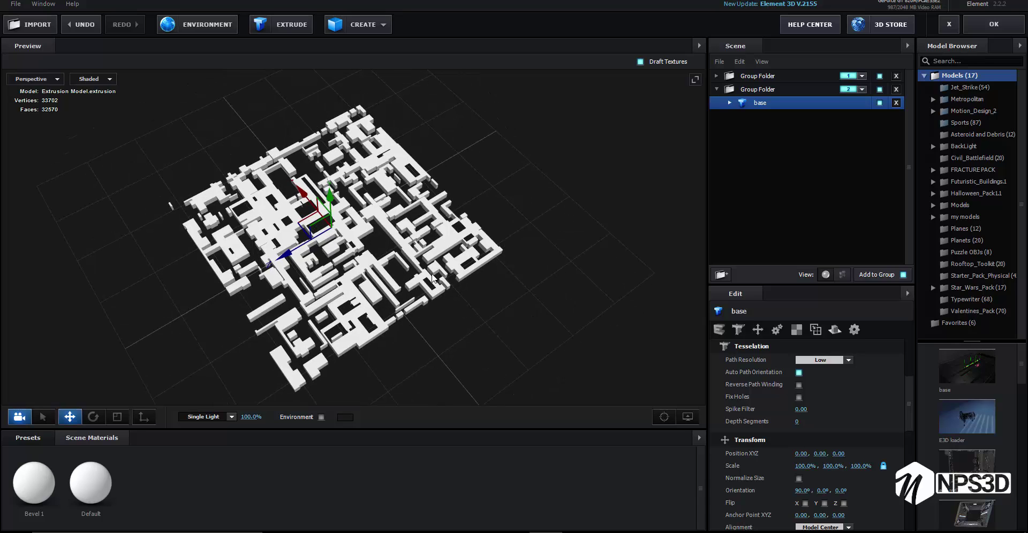
pyautogui.click(719, 330)
pyautogui.click(849, 360)
pyautogui.click(814, 180)
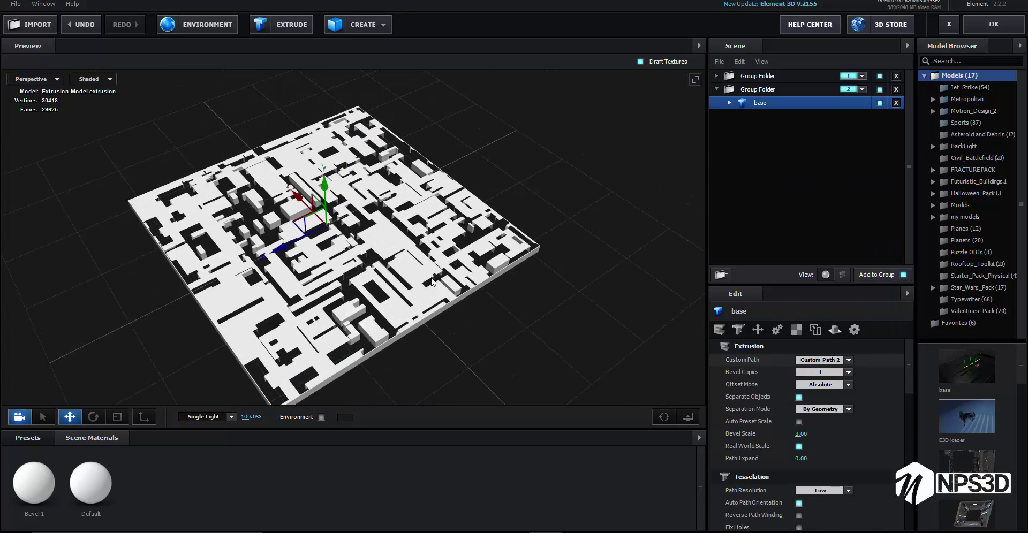
pyautogui.scroll(5, 435, 284)
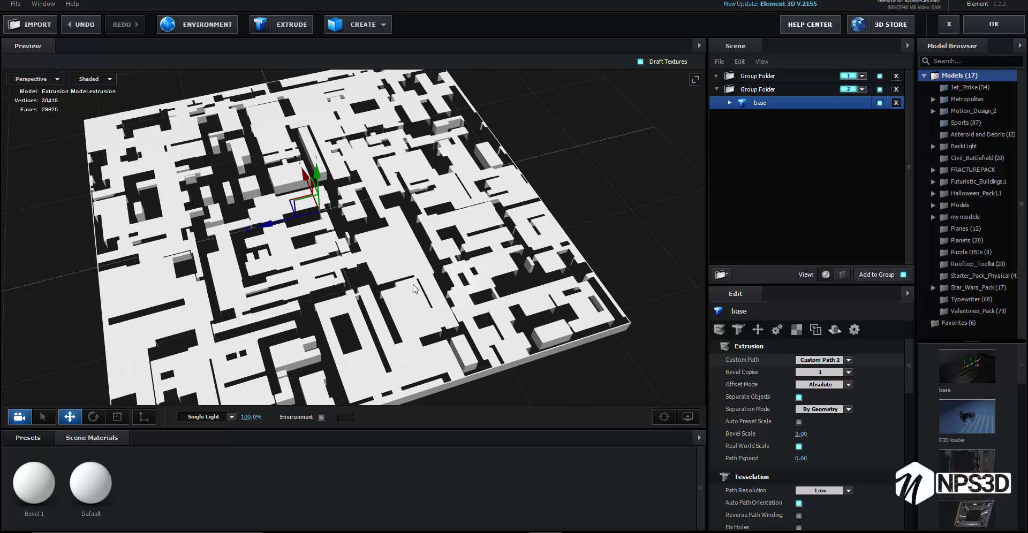
pyautogui.scroll(-3, 413, 290)
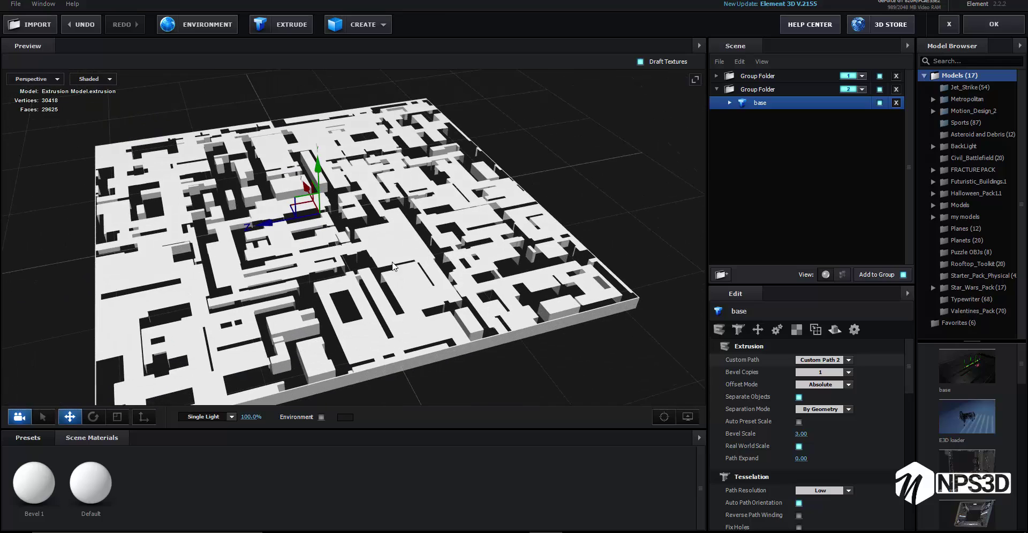
pyautogui.scroll(-2, 428, 276)
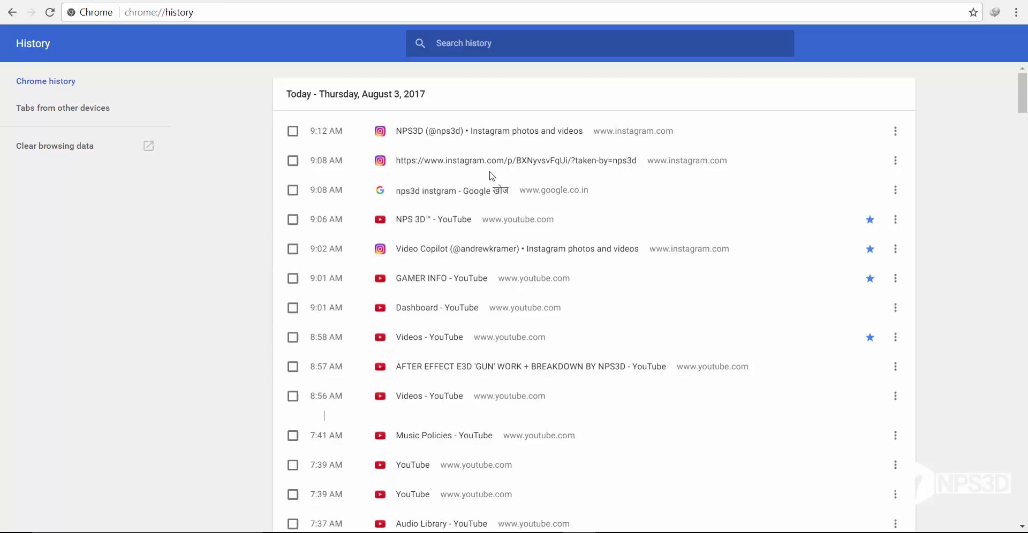
# Open the visited Instagram profile from history and view its first post.
pyautogui.click(451, 135)
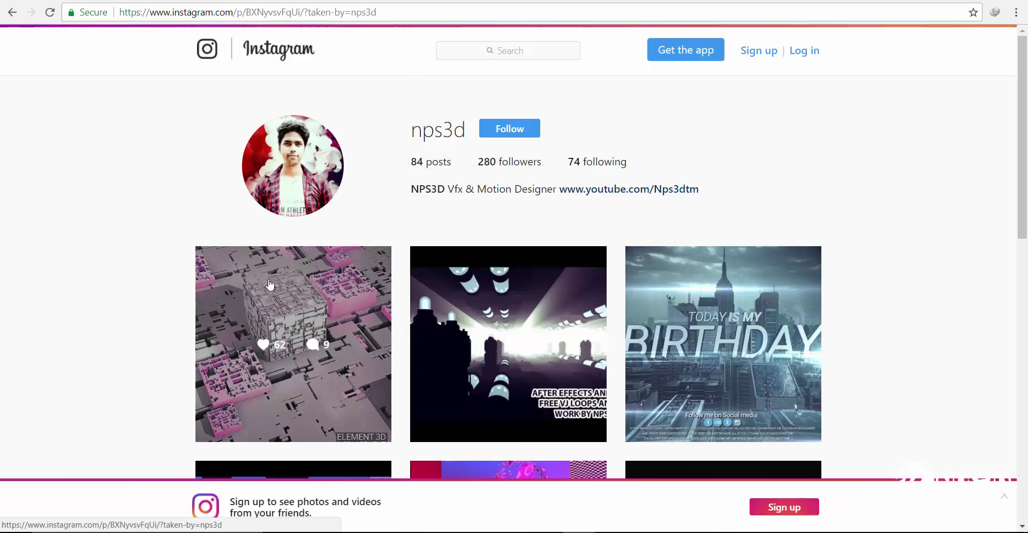
pyautogui.click(313, 292)
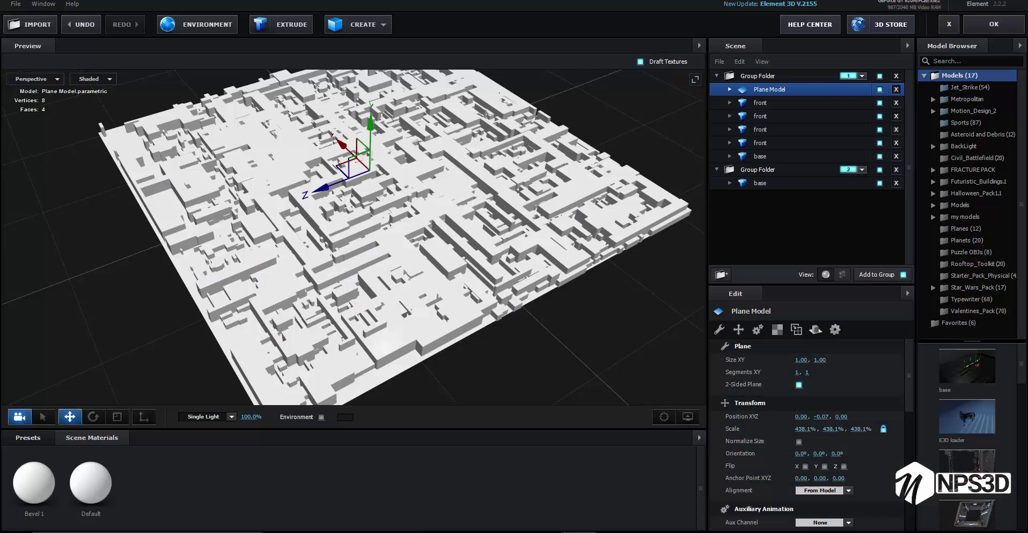
# Select base in the second group and rotate the plate upright.
pyautogui.click(760, 155)
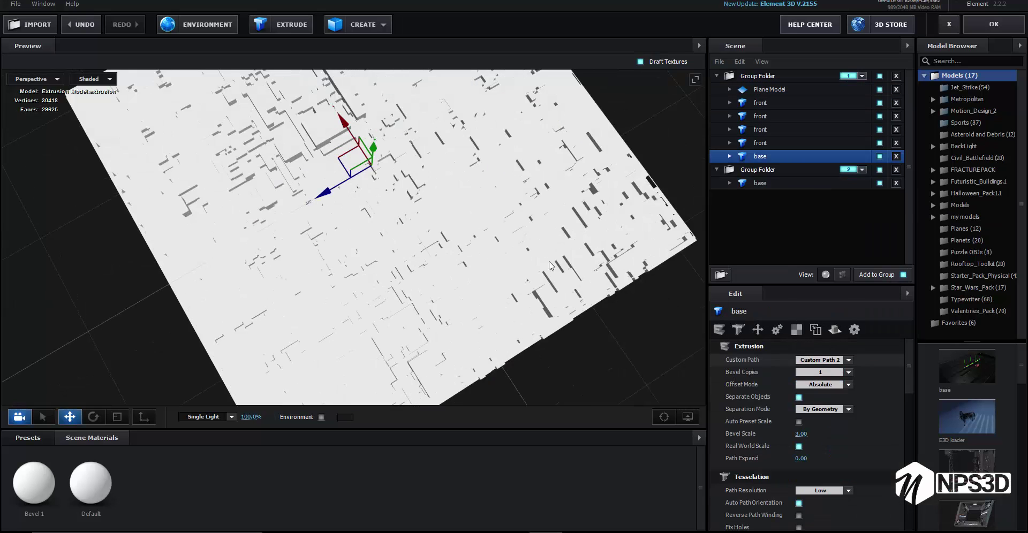
pyautogui.click(716, 76)
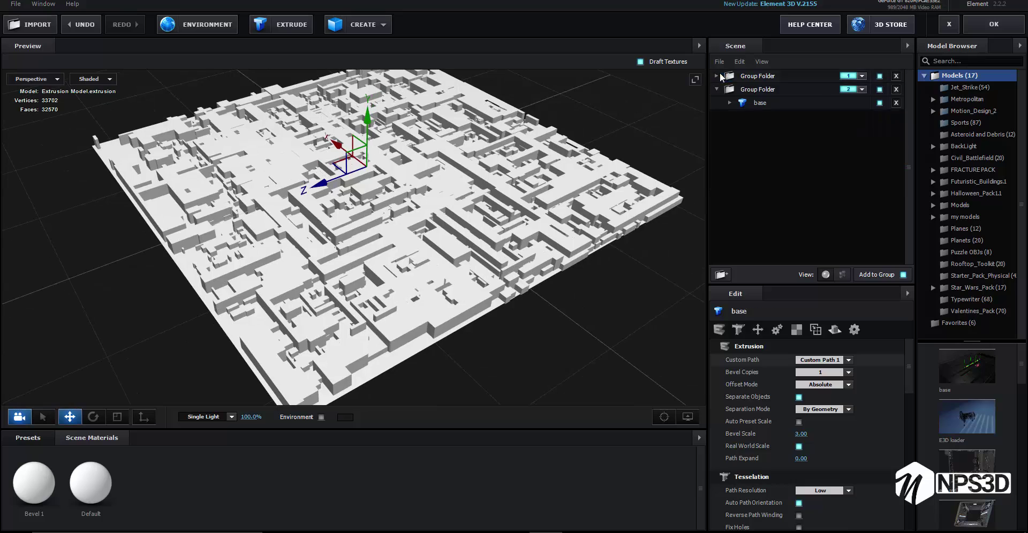
pyautogui.click(760, 102)
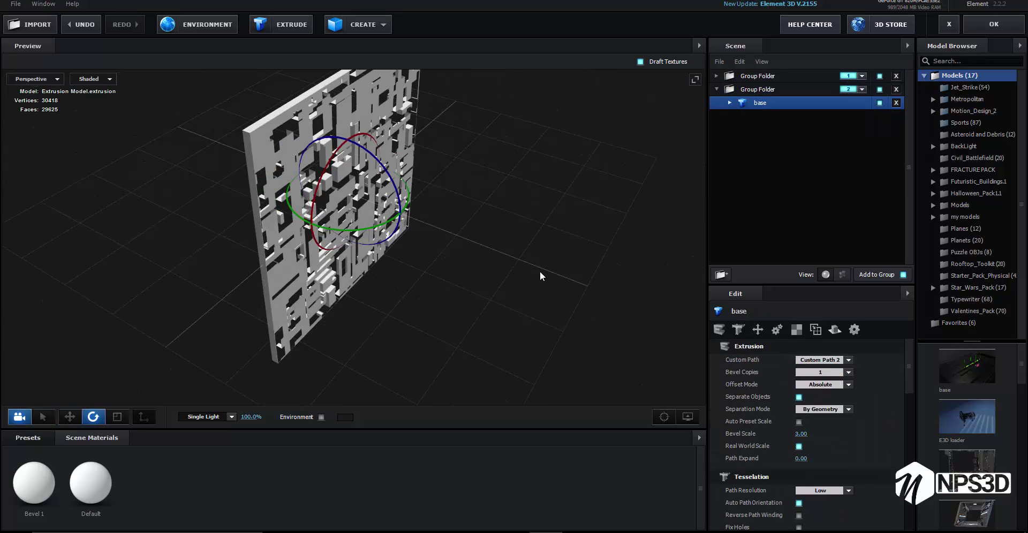
pyautogui.moveTo(374, 158); pyautogui.dragTo(555, 245)
# Add a box model to the second group and scale it up to 276.4%.
pyautogui.click(358, 25)
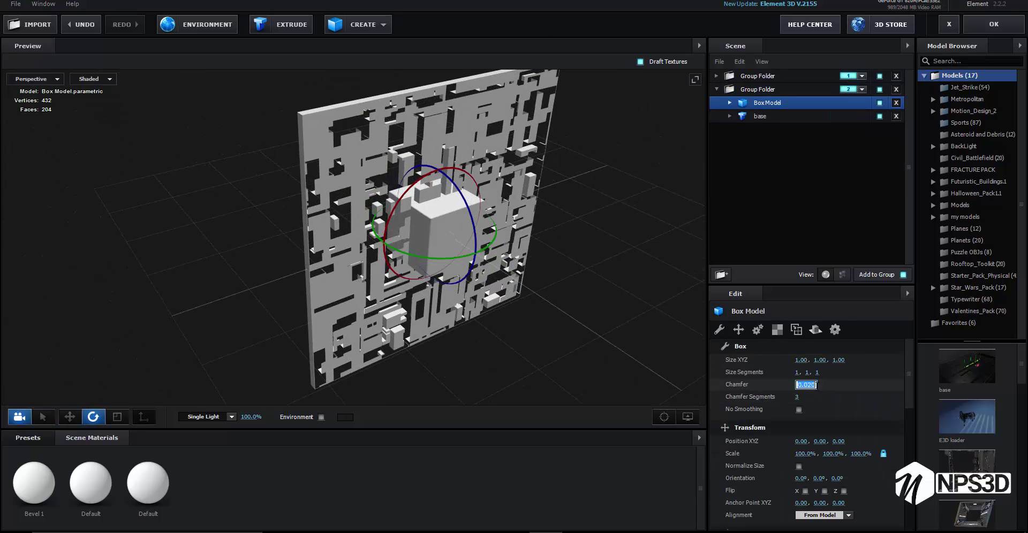
pyautogui.scroll(-5, 826, 399)
pyautogui.scroll(5, 826, 380)
pyautogui.scroll(3, 554, 306)
pyautogui.press('r')
pyautogui.scroll(-2, 644, 385)
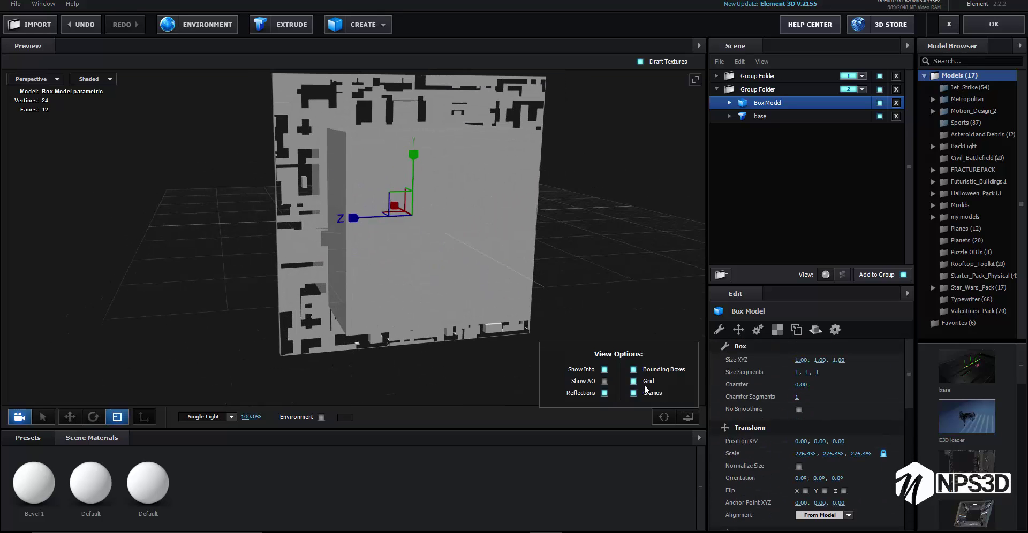
pyautogui.scroll(-3, 608, 260)
# Darken the viewport background colour to near black and reselect the base plate.
pyautogui.click(603, 400)
pyautogui.click(280, 409)
pyautogui.moveTo(281, 409); pyautogui.dragTo(387, 450)
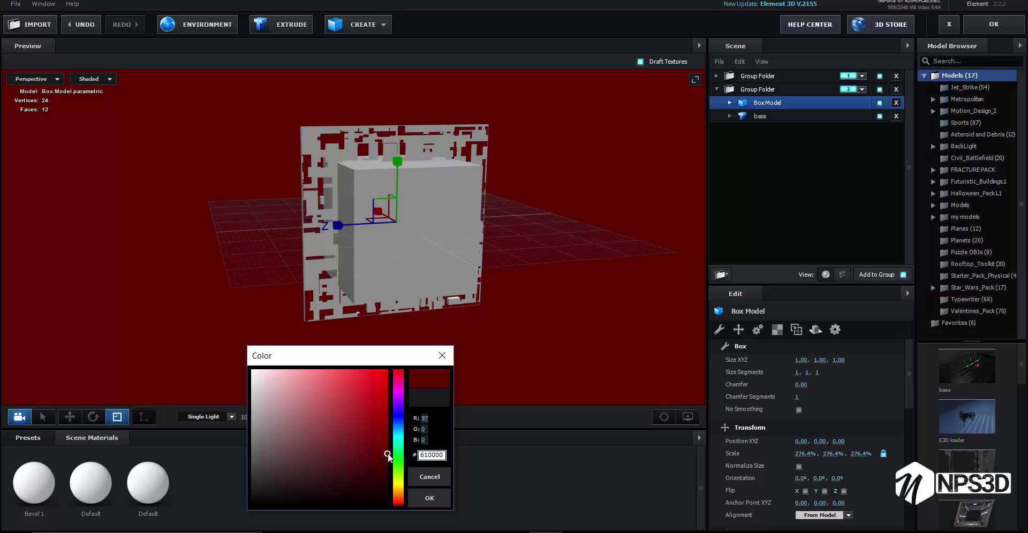
pyautogui.click(399, 381)
pyautogui.moveTo(359, 416); pyautogui.dragTo(230, 493)
pyautogui.press('Return')
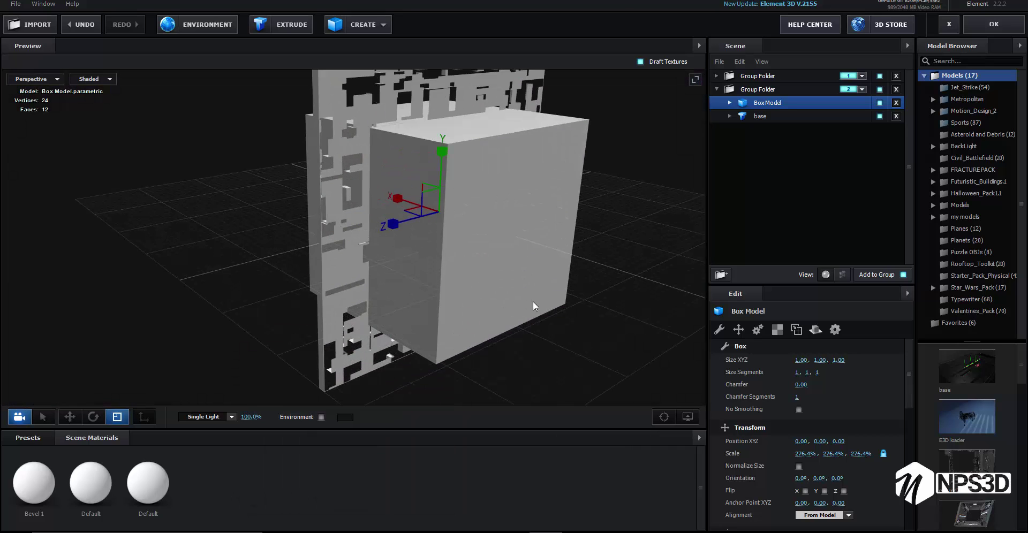
pyautogui.click(765, 116)
pyautogui.moveTo(407, 241)
pyautogui.mouseDown()
pyautogui.moveTo(502, 261)
pyautogui.moveTo(384, 179)
pyautogui.mouseUp()
# Duplicate the base plate twice and rotate the first copy into place.
pyautogui.press('r')
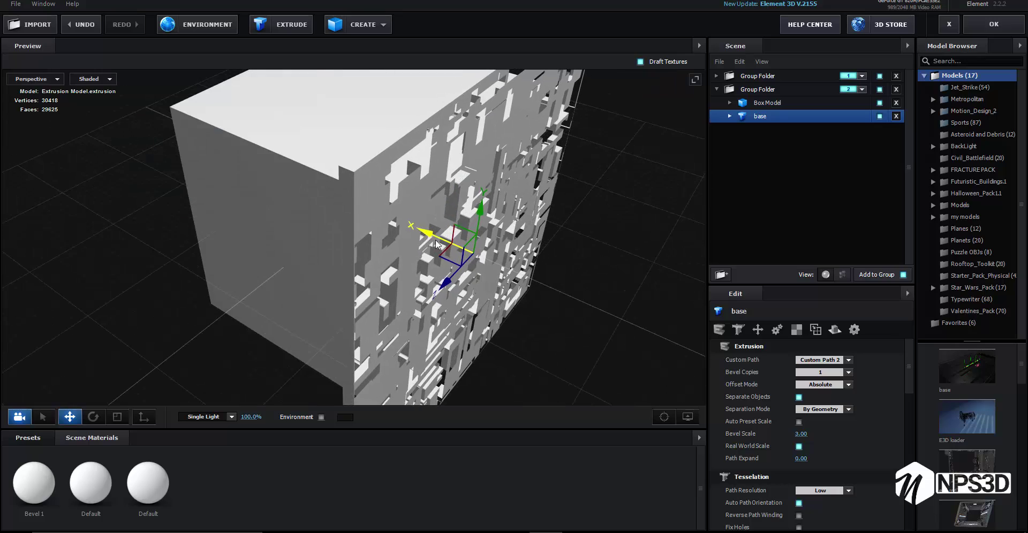
pyautogui.scroll(-3, 305, 197)
pyautogui.moveTo(314, 194)
pyautogui.mouseDown()
pyautogui.moveTo(460, 255)
pyautogui.moveTo(432, 365)
pyautogui.moveTo(425, 225)
pyautogui.mouseUp()
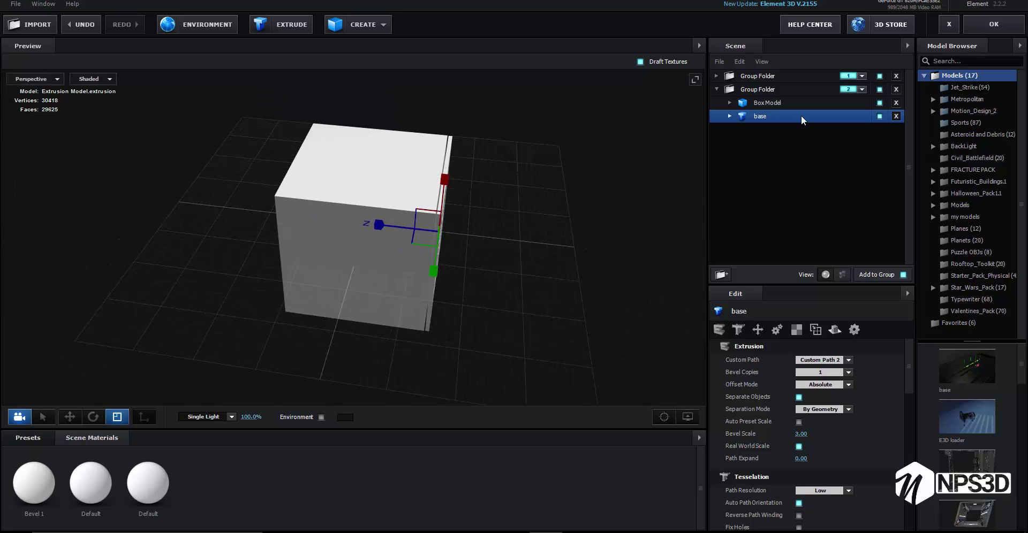
pyautogui.hotkey('ctrl', 'd')
pyautogui.moveTo(351, 225)
pyautogui.mouseDown()
pyautogui.moveTo(246, 217)
pyautogui.moveTo(436, 305)
pyautogui.moveTo(184, 262)
pyautogui.moveTo(296, 325)
pyautogui.moveTo(407, 272)
pyautogui.mouseUp()
pyautogui.press('e')
pyautogui.scroll(3, 436, 304)
pyautogui.press('w')
pyautogui.hotkey('ctrl', 'd')
pyautogui.scroll(3, 326, 97)
pyautogui.press('r')
pyautogui.press('e')
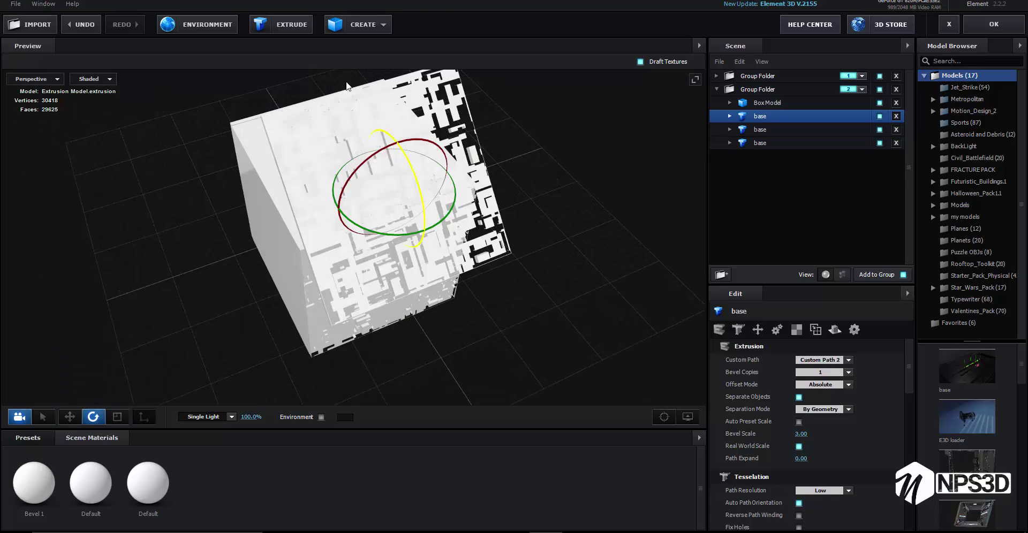
pyautogui.press('w')
# Switch the preview to the front view and select the second base plate.
pyautogui.click(31, 79)
pyautogui.click(35, 144)
pyautogui.click(31, 79)
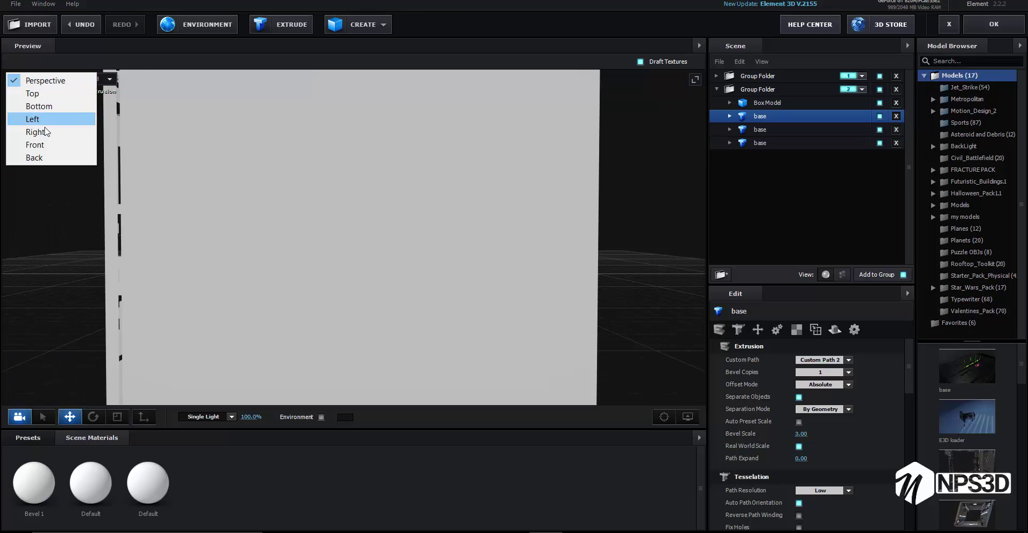
pyautogui.click(35, 145)
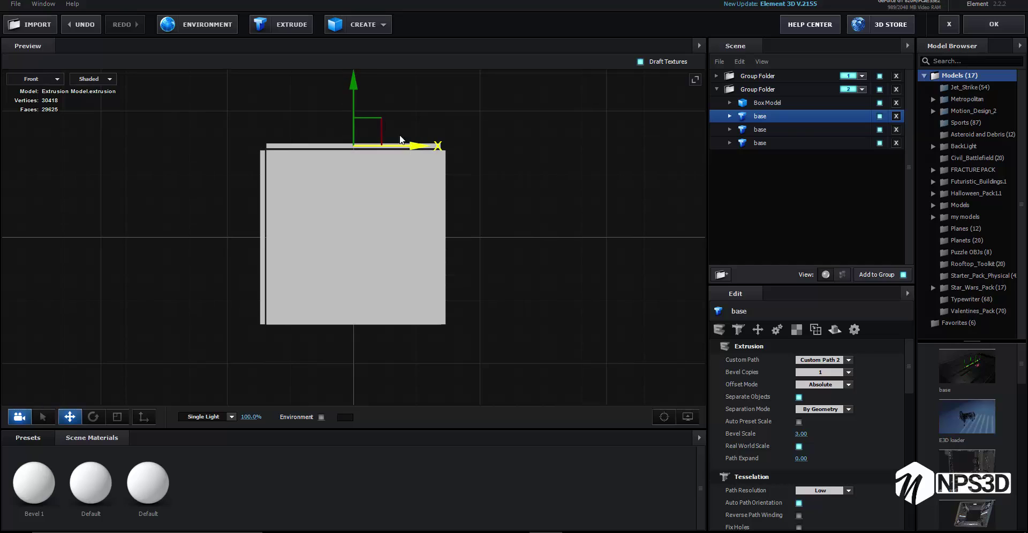
pyautogui.scroll(3, 450, 152)
pyautogui.press('r')
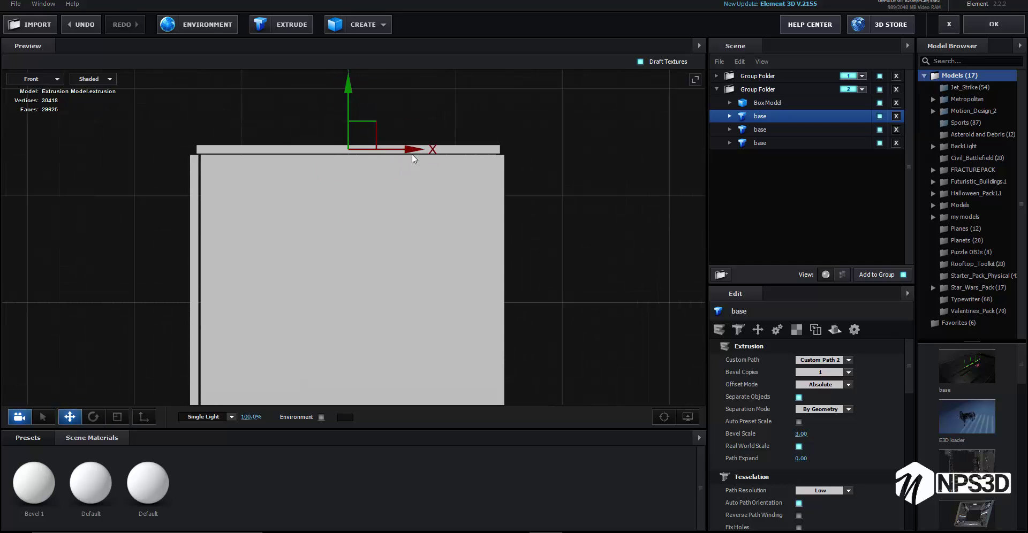
pyautogui.click(771, 130)
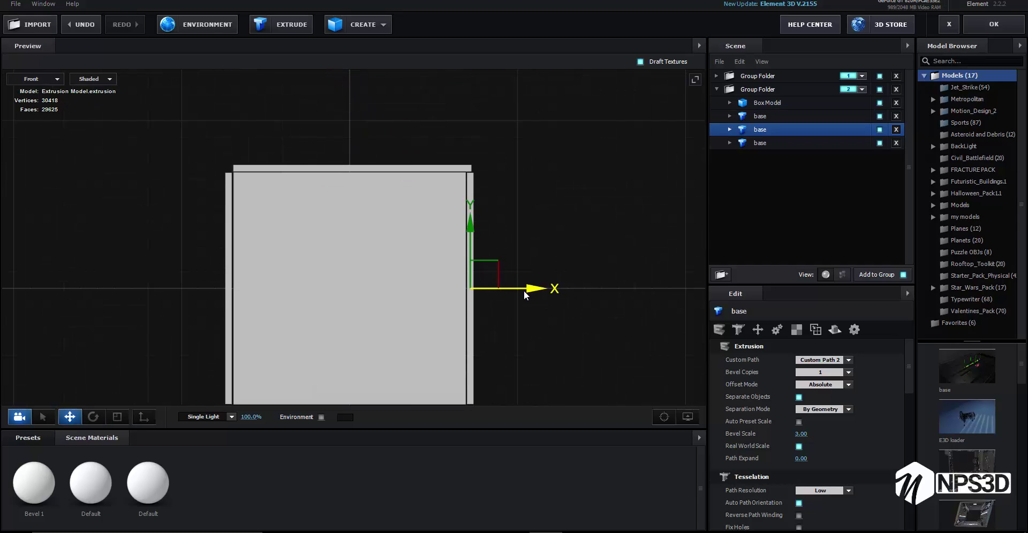
# Move the third plate copy down to the box's bottom edge, then return to perspective.
pyautogui.moveTo(522, 291); pyautogui.dragTo(522, 113)
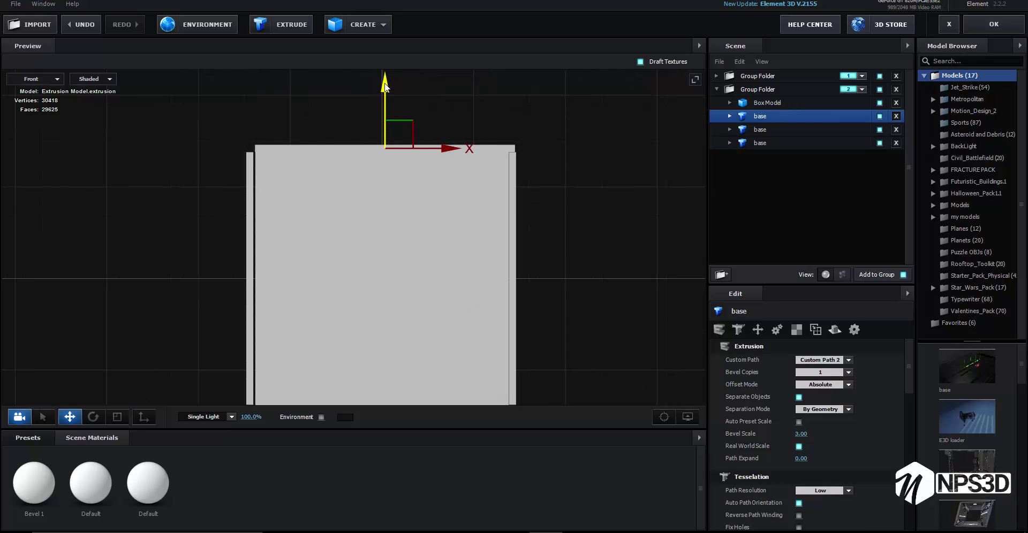
pyautogui.click(353, 307)
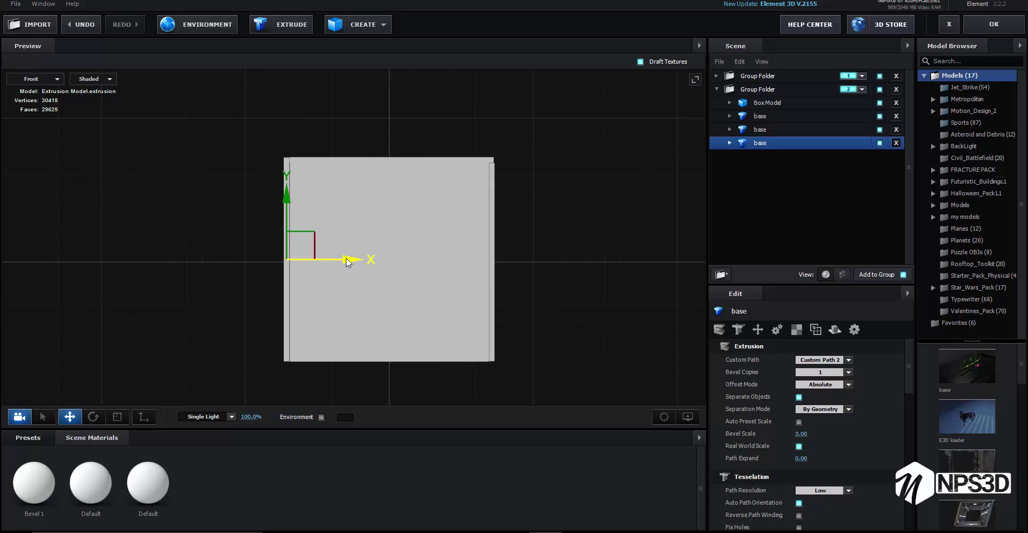
pyautogui.scroll(-1, 348, 236)
pyautogui.moveTo(382, 115); pyautogui.dragTo(384, 285)
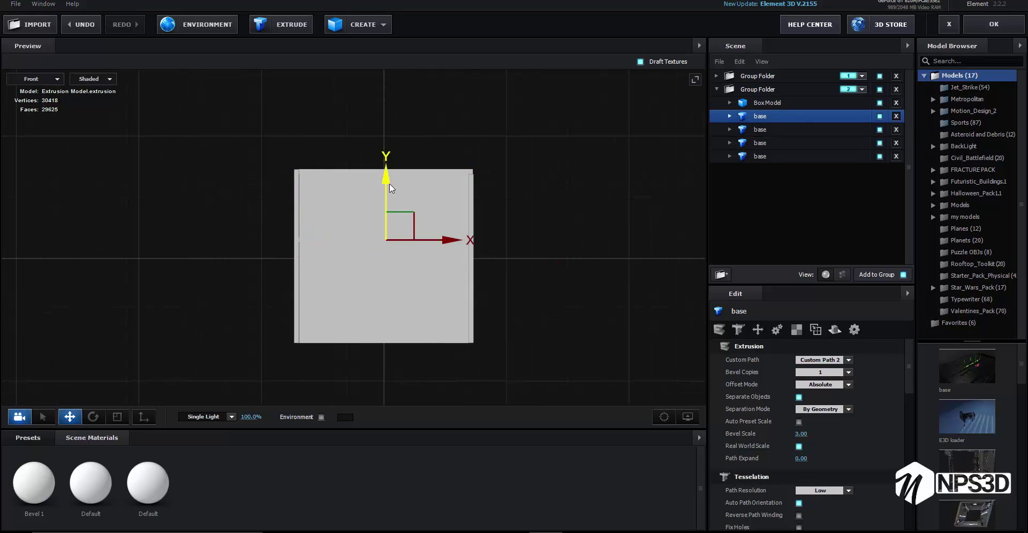
pyautogui.scroll(4, 380, 290)
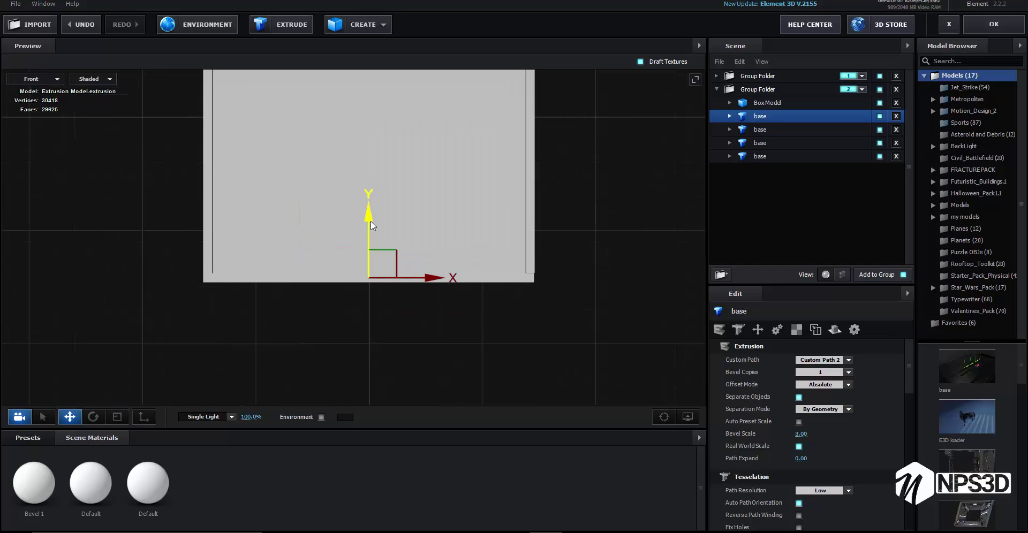
pyautogui.moveTo(370, 220); pyautogui.dragTo(349, 214)
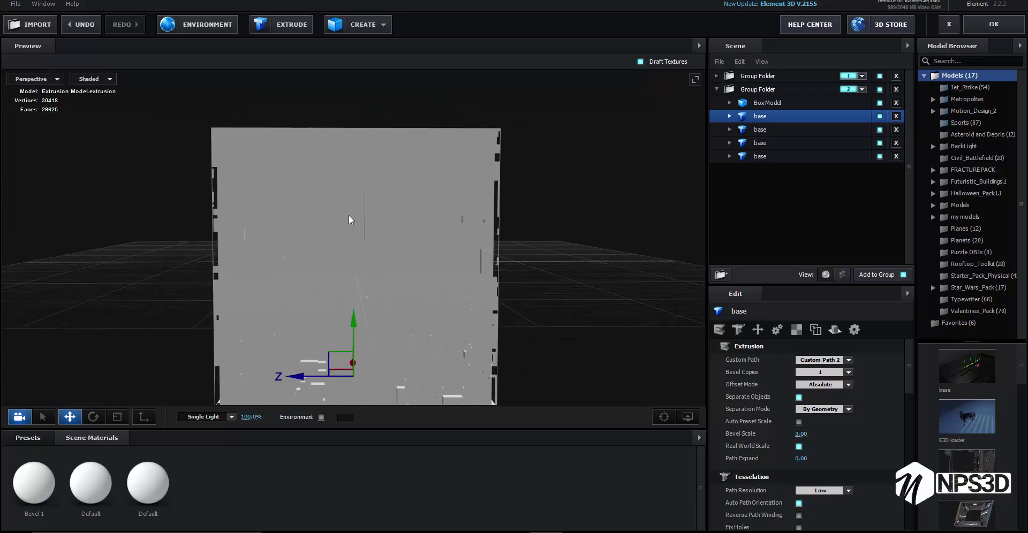
pyautogui.moveTo(348, 214)
pyautogui.mouseDown()
pyautogui.moveTo(474, 280)
pyautogui.moveTo(429, 281)
pyautogui.mouseUp()
# Duplicate the base plate again and rotate the copy into a side panel.
pyautogui.rightClick(766, 116)
pyautogui.click(812, 174)
pyautogui.press('e')
pyautogui.moveTo(352, 286); pyautogui.dragTo(403, 303)
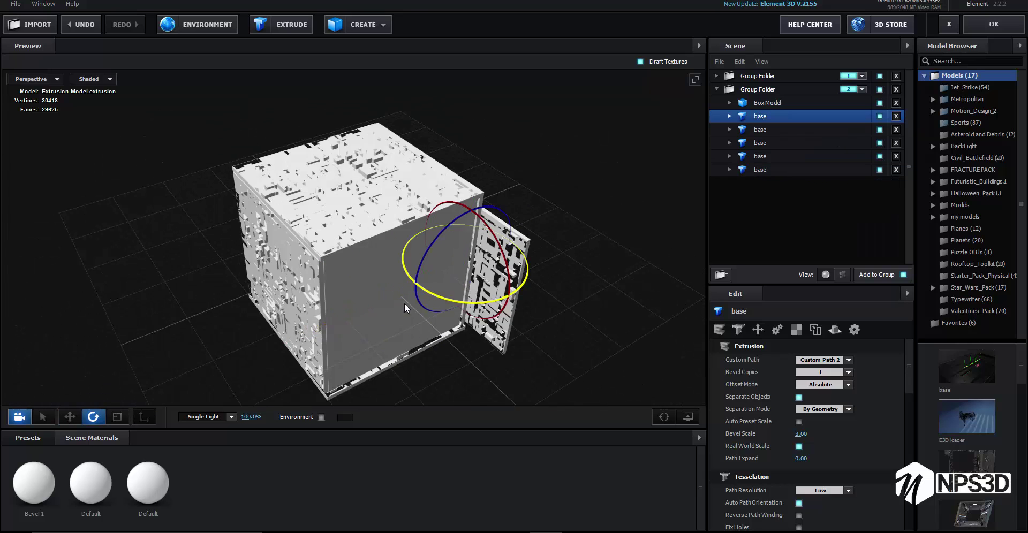
pyautogui.click(35, 78)
pyautogui.click(21, 118)
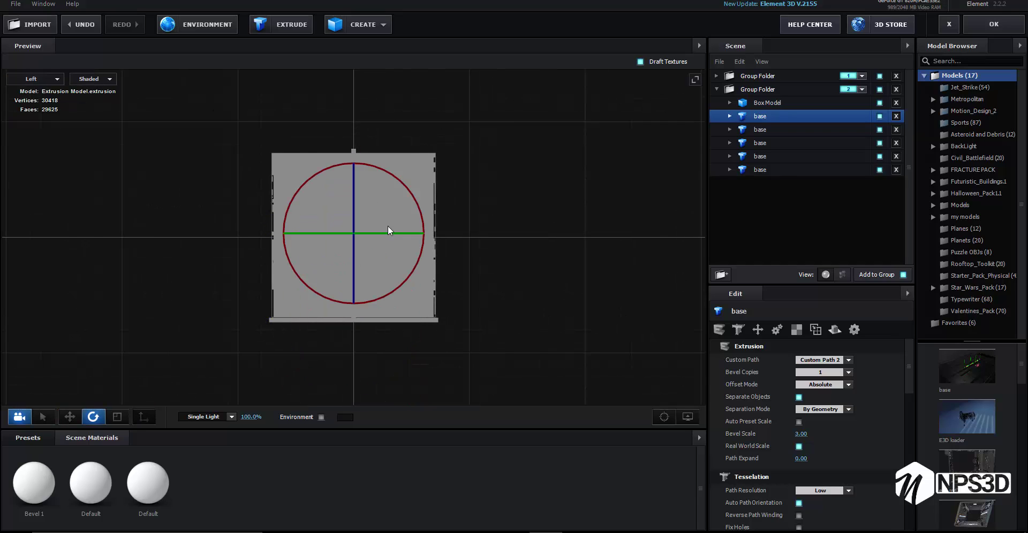
# Check the cube from the top, then rotate the panel upright against the cube.
pyautogui.click(34, 79)
pyautogui.click(21, 93)
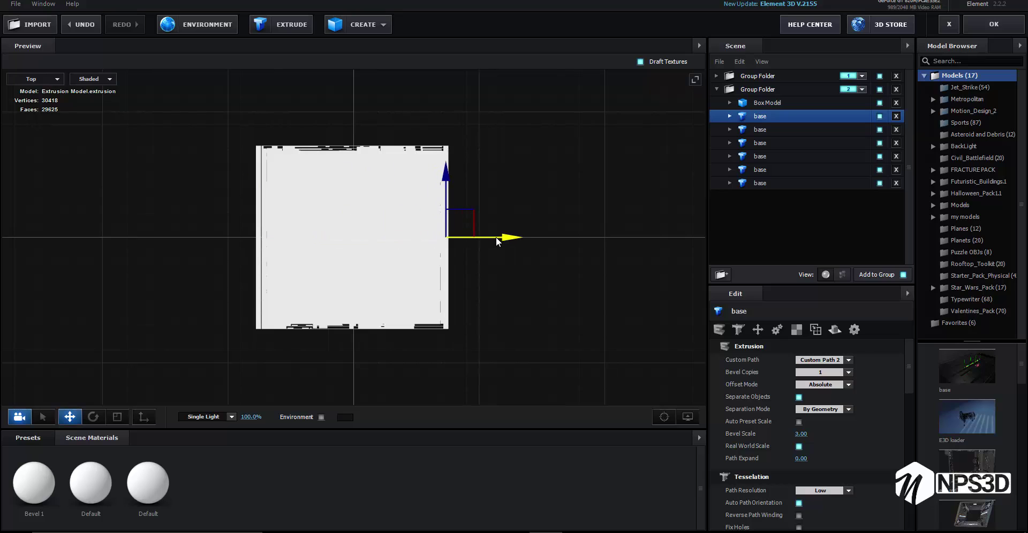
pyautogui.click(35, 79)
pyautogui.click(24, 80)
pyautogui.moveTo(253, 217)
pyautogui.mouseDown()
pyautogui.moveTo(580, 288)
pyautogui.moveTo(452, 263)
pyautogui.mouseUp()
pyautogui.click(879, 116)
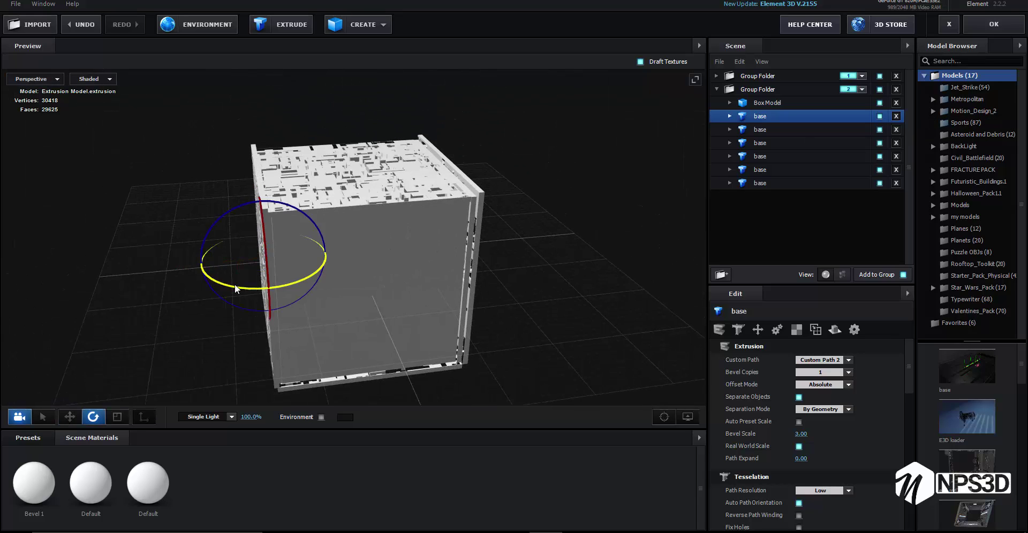
pyautogui.moveTo(235, 288)
pyautogui.mouseDown()
pyautogui.moveTo(471, 332)
pyautogui.moveTo(316, 336)
pyautogui.moveTo(352, 323)
pyautogui.mouseUp()
pyautogui.press('w')
# Select the second base panel and raise it above the cube.
pyautogui.click(35, 78)
pyautogui.click(24, 118)
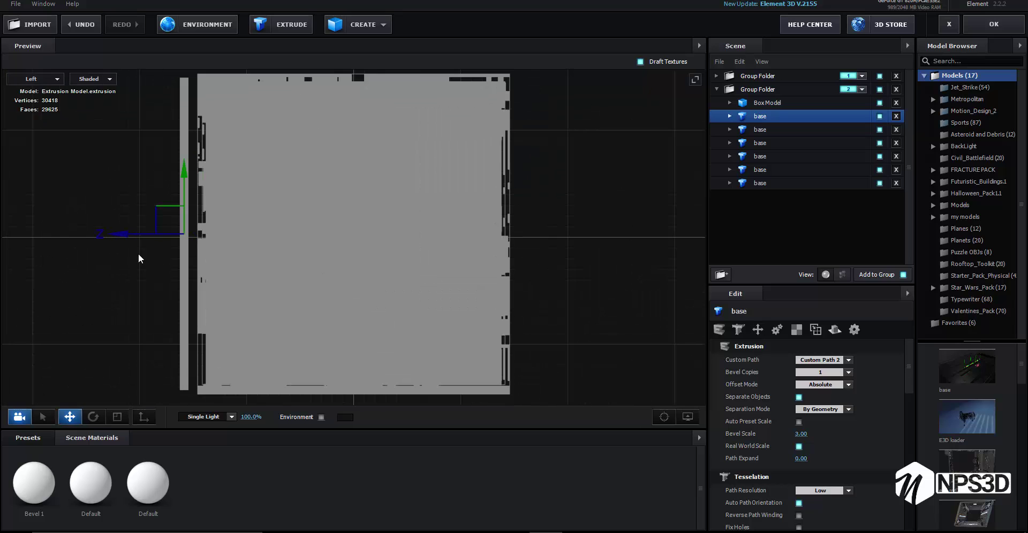
pyautogui.click(35, 78)
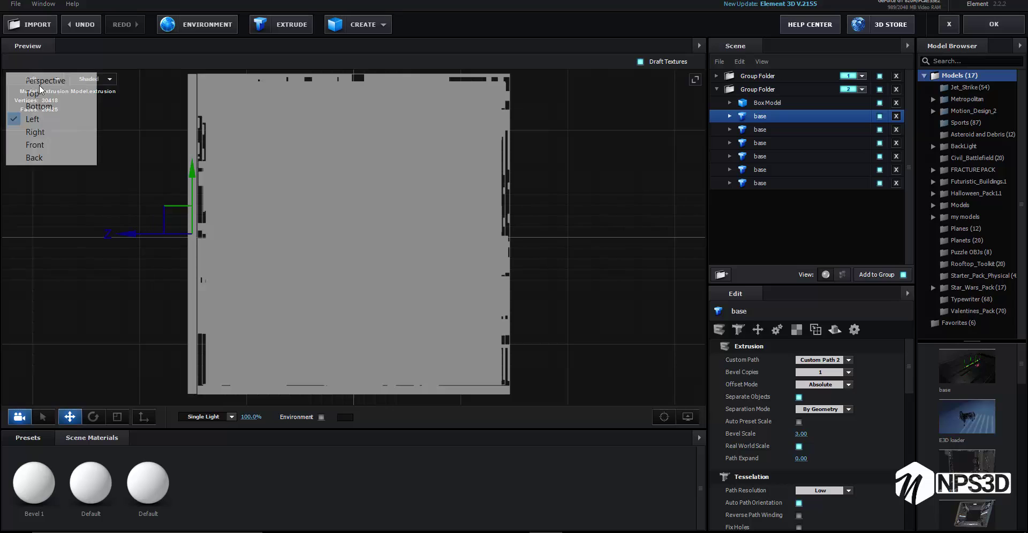
pyautogui.click(26, 85)
pyautogui.click(801, 129)
pyautogui.moveTo(500, 289); pyautogui.dragTo(439, 298)
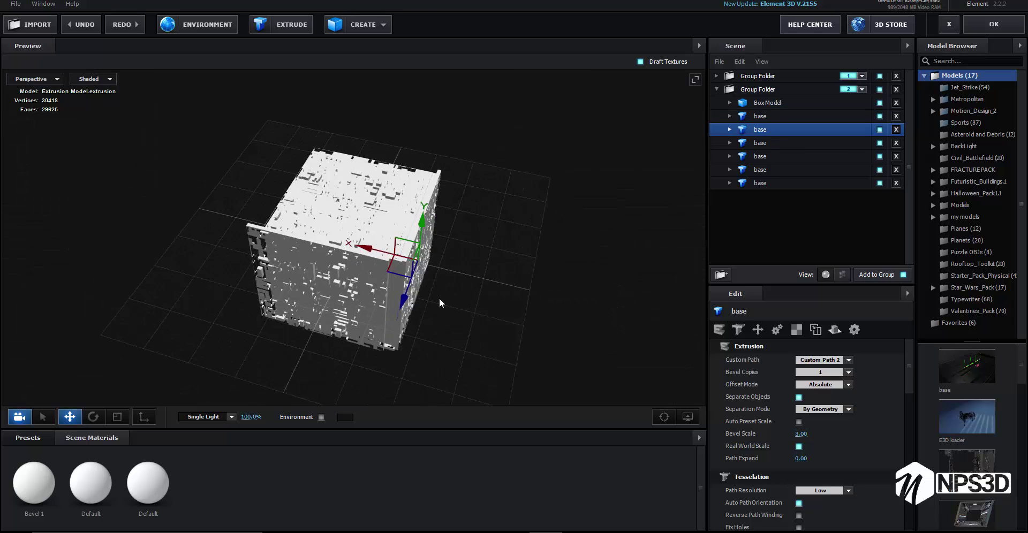
pyautogui.moveTo(422, 246); pyautogui.dragTo(482, 181)
# From the left view, slide the second panel onto the cube's opposite side.
pyautogui.press('e')
pyautogui.press('w')
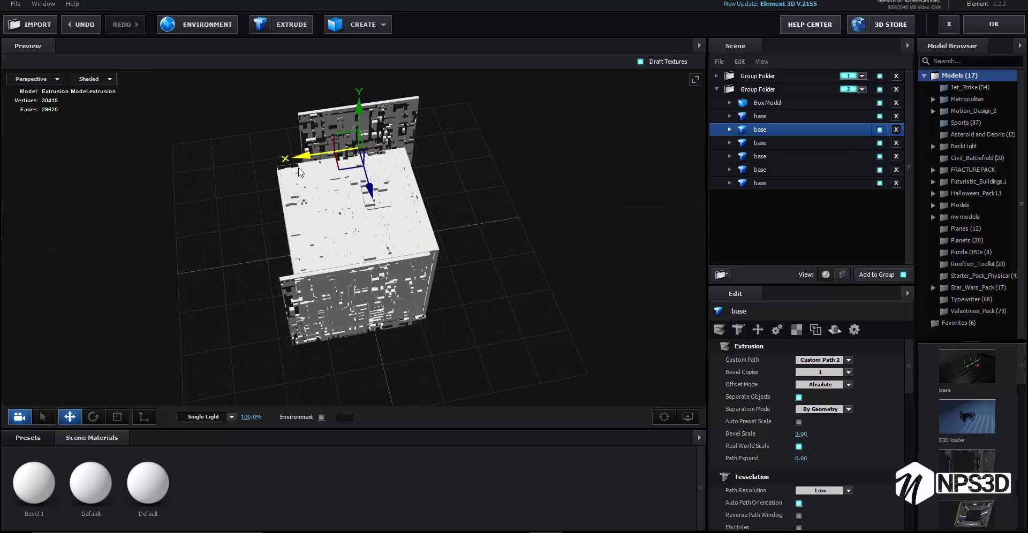
pyautogui.click(35, 79)
pyautogui.click(24, 118)
pyautogui.scroll(-2, 282, 254)
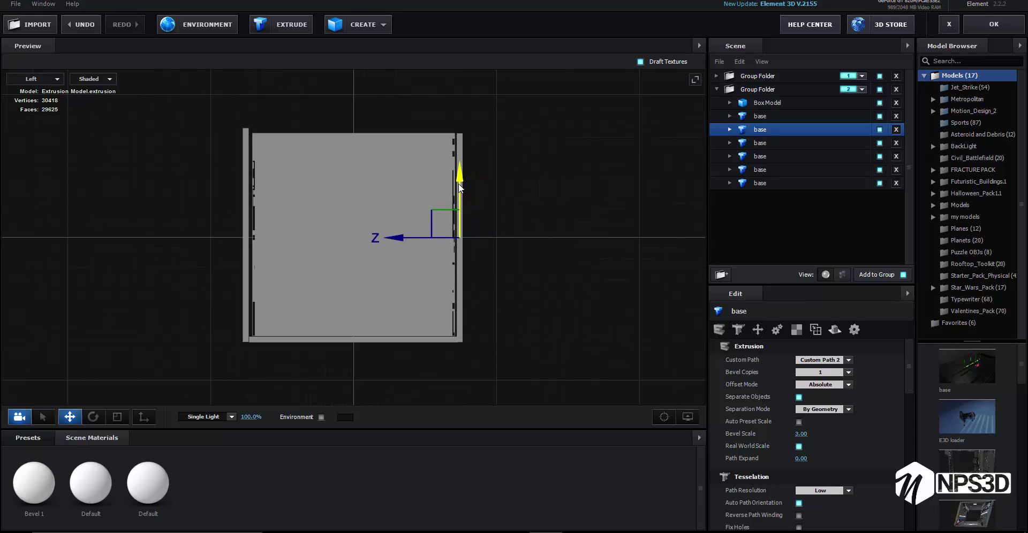
pyautogui.moveTo(400, 236); pyautogui.dragTo(185, 239)
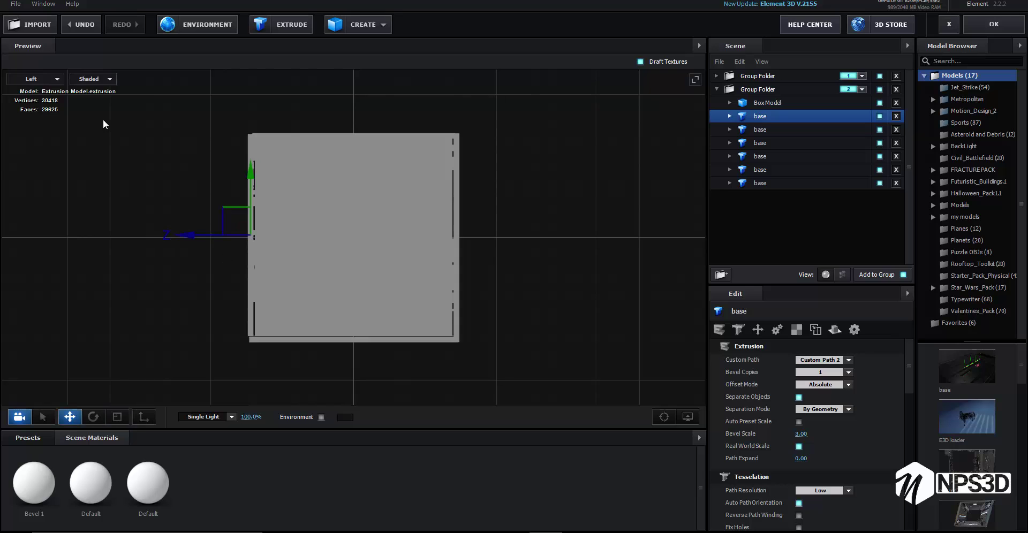
# Orbit around the panelled cube in perspective to inspect it.
pyautogui.press('p')
pyautogui.moveTo(228, 175)
pyautogui.mouseDown()
pyautogui.moveTo(402, 303)
pyautogui.moveTo(365, 278)
pyautogui.mouseUp()
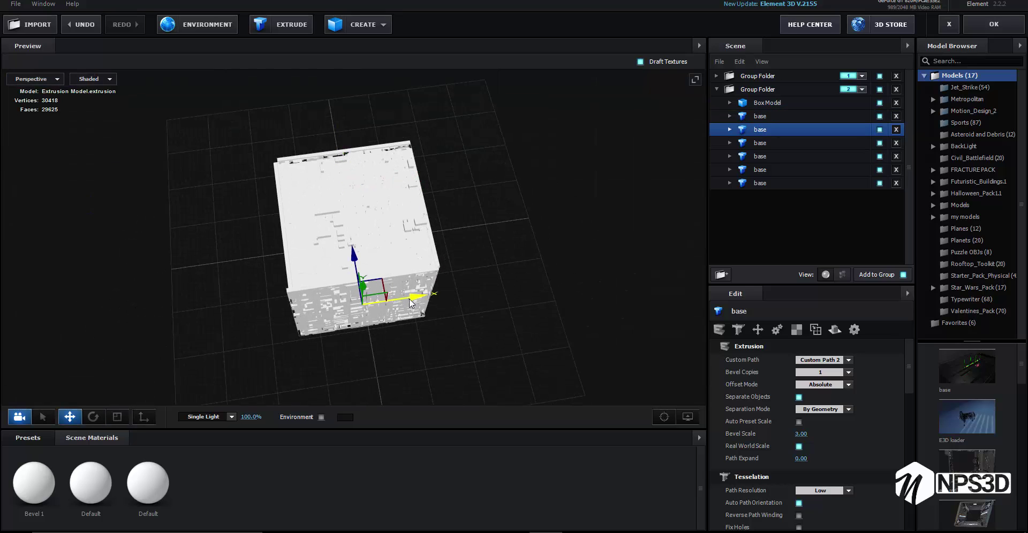
pyautogui.moveTo(412, 302); pyautogui.dragTo(601, 246)
pyautogui.scroll(3, 615, 257)
pyautogui.click(437, 260)
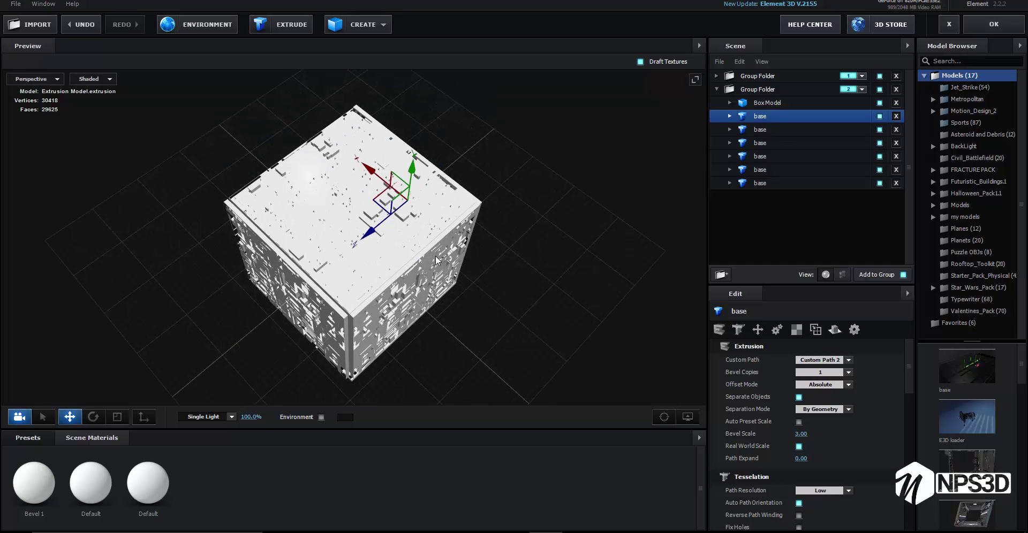
pyautogui.moveTo(262, 271)
pyautogui.mouseDown()
pyautogui.moveTo(479, 230)
pyautogui.moveTo(501, 239)
pyautogui.moveTo(237, 319)
pyautogui.moveTo(513, 202)
pyautogui.moveTo(585, 245)
pyautogui.moveTo(554, 263)
pyautogui.moveTo(603, 242)
pyautogui.moveTo(526, 249)
pyautogui.mouseUp()
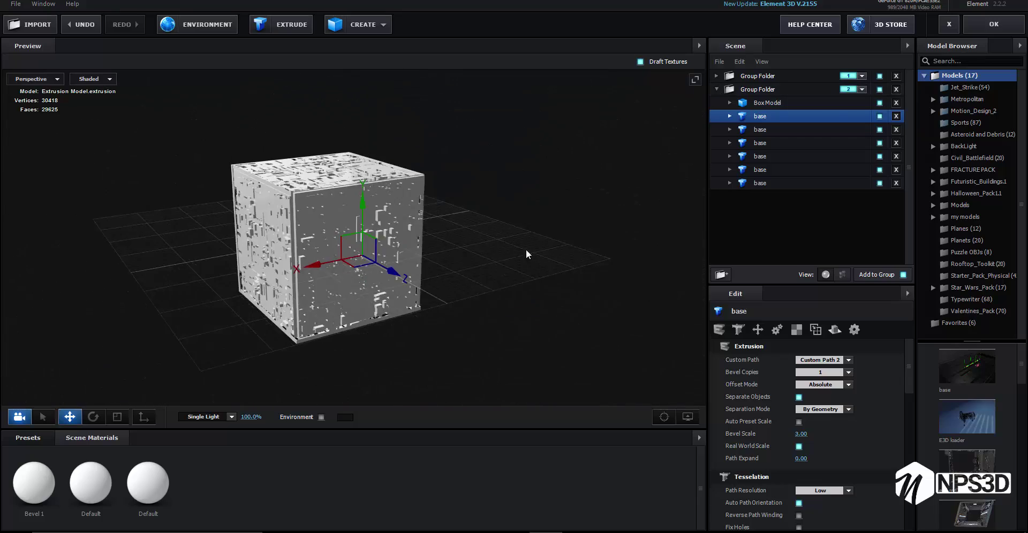
# Apply the Element scene and set Group 2's Particle Size to 8.
pyautogui.click(716, 89)
pyautogui.click(986, 31)
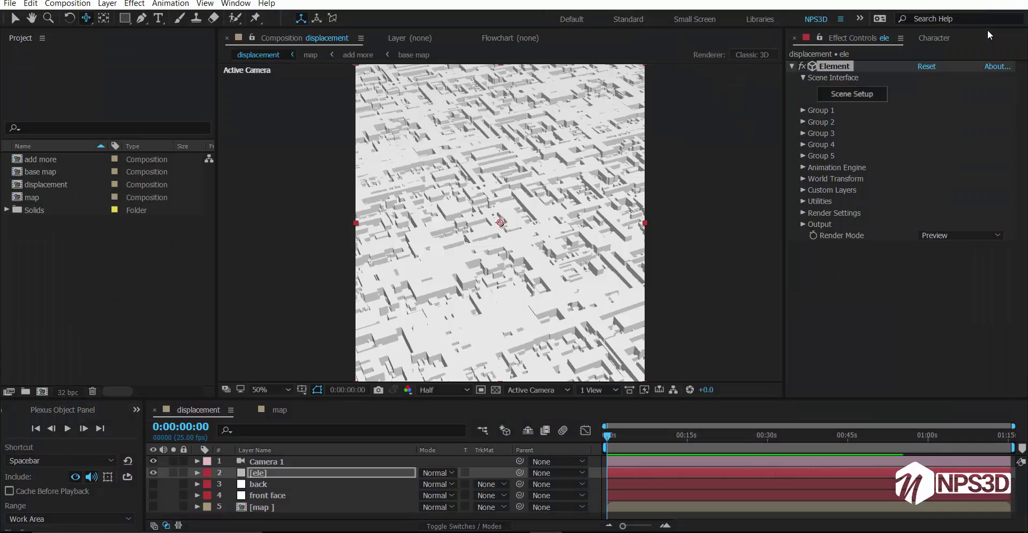
pyautogui.click(803, 122)
pyautogui.click(814, 144)
pyautogui.write('8')
pyautogui.press('Return')
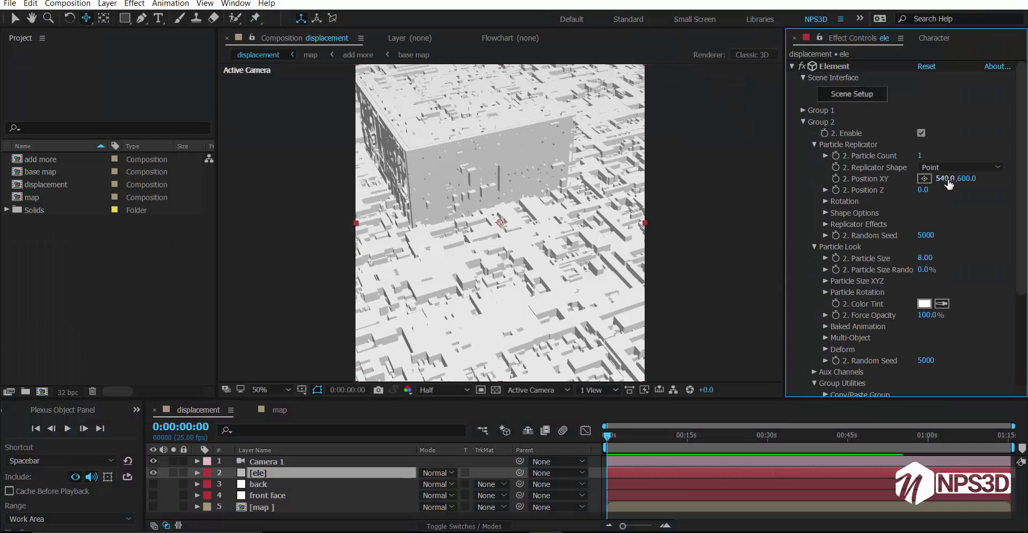
# Move the cube to XY 518, 646 at Z -370 and reopen the scene setup.
pyautogui.moveTo(945, 178)
pyautogui.mouseDown()
pyautogui.moveTo(964, 182)
pyautogui.moveTo(912, 217)
pyautogui.moveTo(939, 180)
pyautogui.moveTo(944, 191)
pyautogui.mouseUp()
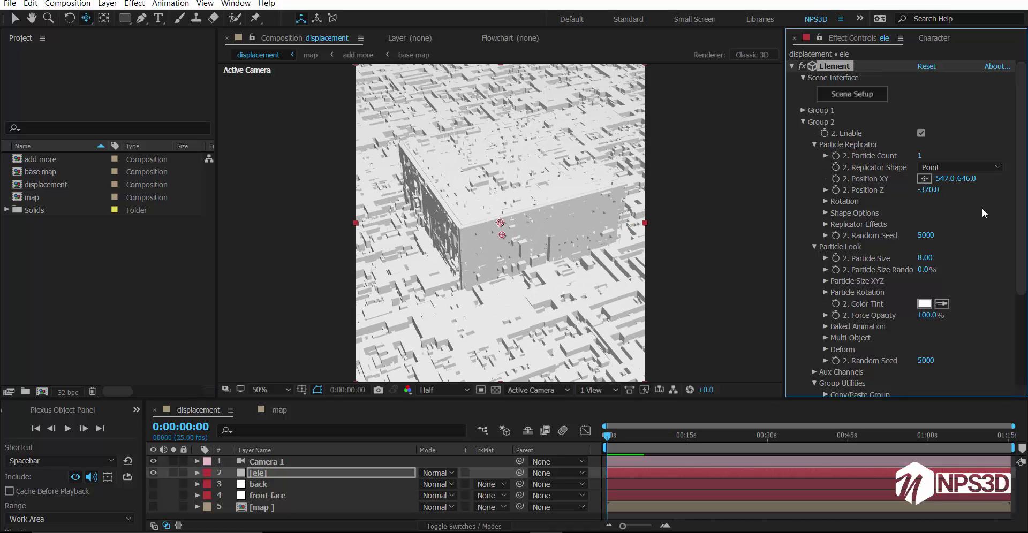
pyautogui.scroll(-5, 899, 214)
pyautogui.scroll(5, 899, 214)
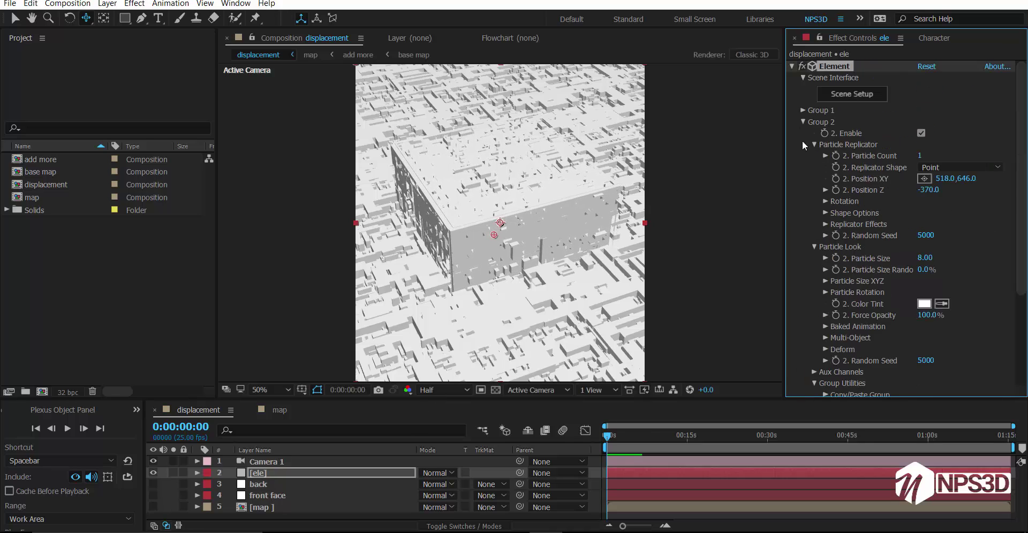
pyautogui.click(803, 122)
pyautogui.click(854, 94)
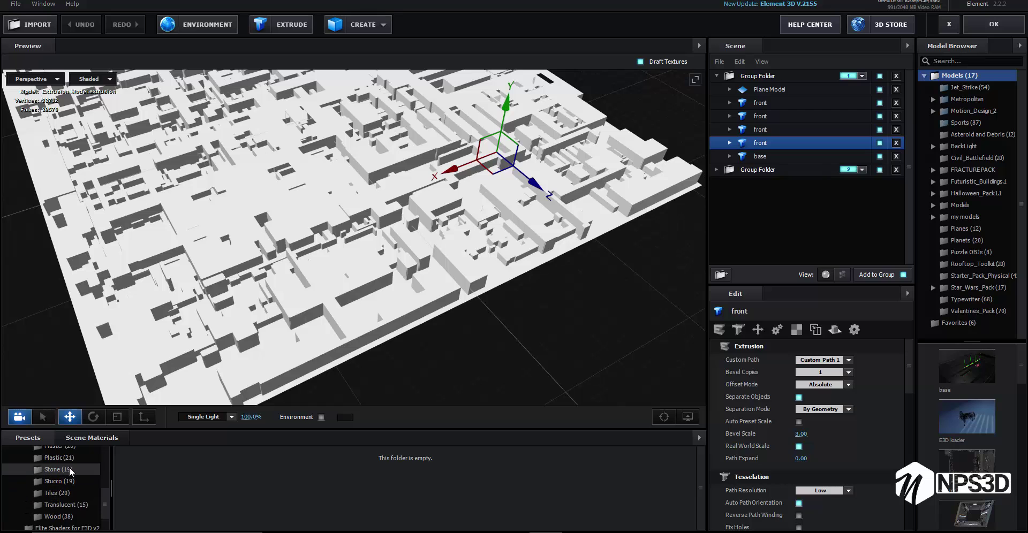
# Try a dark metal and an Elite Shaders material on the city blocks.
pyautogui.scroll(-3, 398, 484)
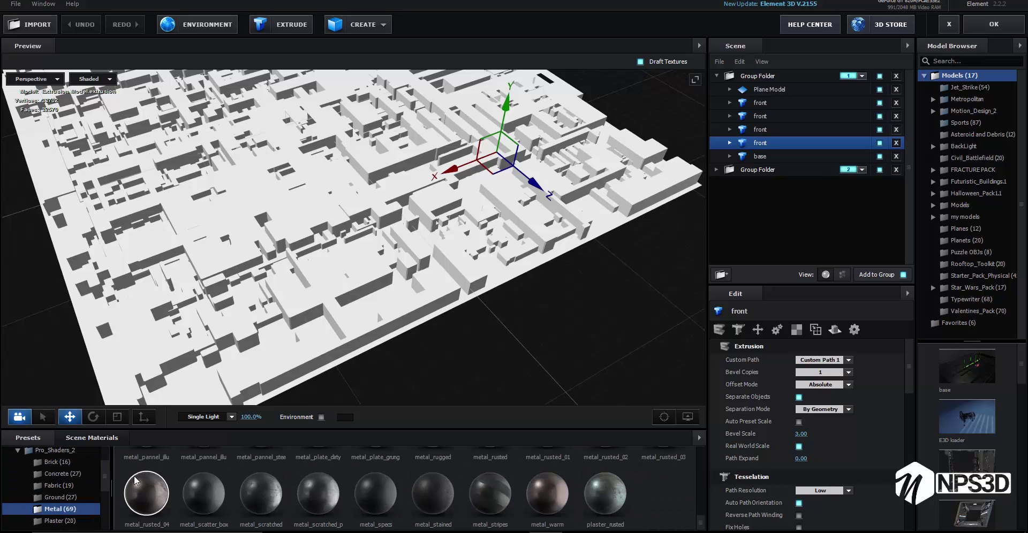
pyautogui.moveTo(289, 332); pyautogui.dragTo(342, 335)
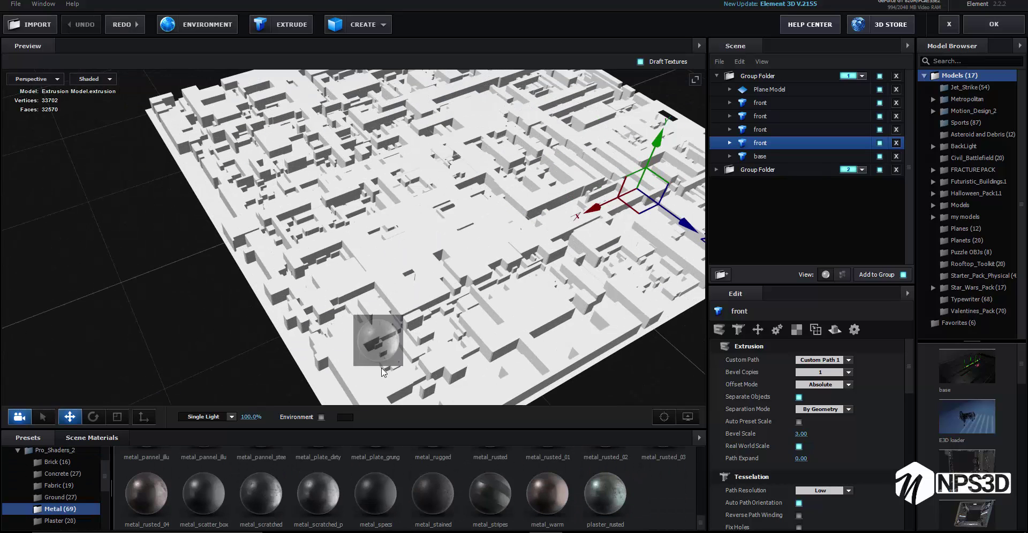
pyautogui.moveTo(318, 493)
pyautogui.mouseDown()
pyautogui.moveTo(303, 266)
pyautogui.moveTo(309, 289)
pyautogui.mouseUp()
pyautogui.scroll(3, 301, 266)
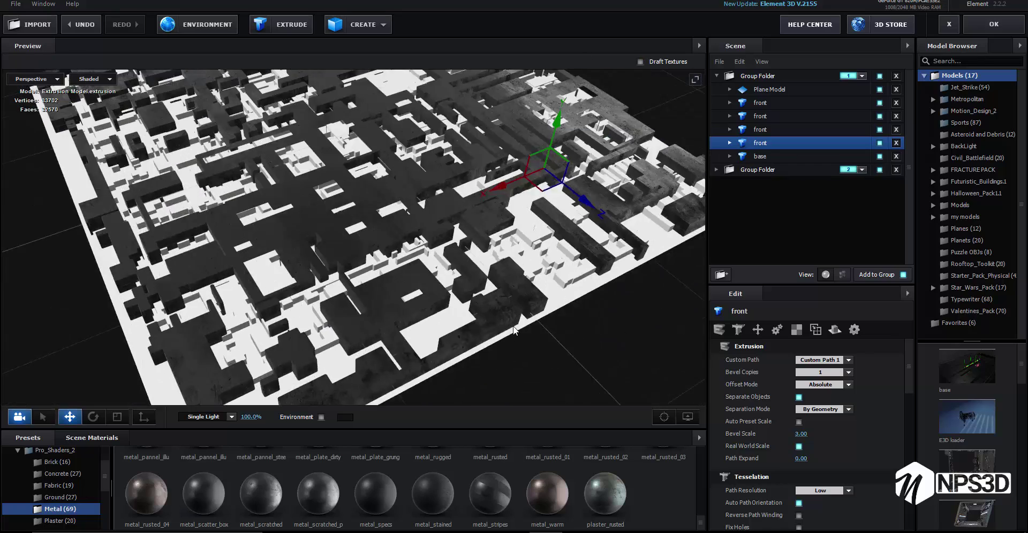
pyautogui.scroll(3, 310, 303)
pyautogui.click(16, 451)
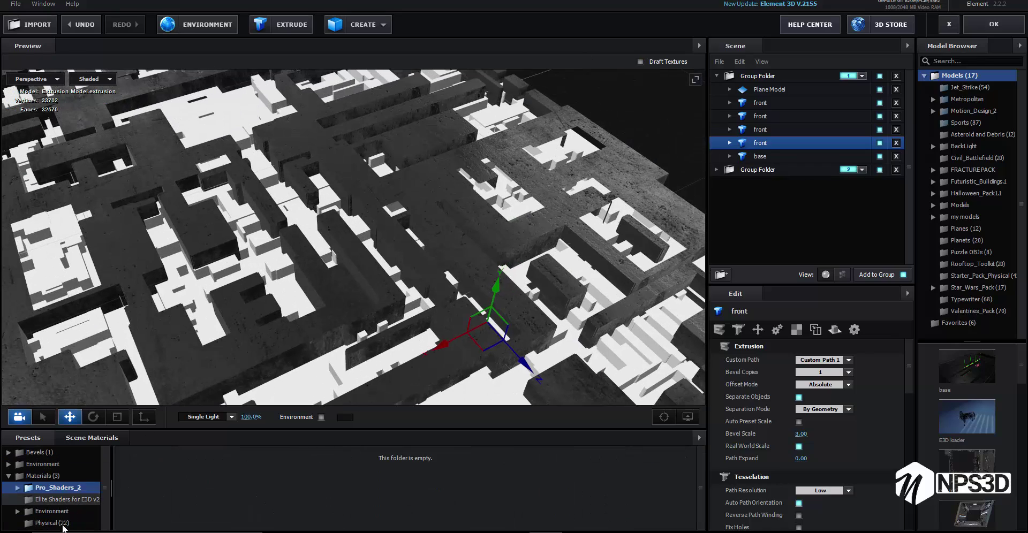
pyautogui.click(61, 499)
pyautogui.moveTo(375, 470)
pyautogui.mouseDown()
pyautogui.moveTo(438, 237)
pyautogui.moveTo(369, 320)
pyautogui.moveTo(343, 375)
pyautogui.mouseUp()
pyautogui.scroll(1, 347, 499)
# Apply the foil material to the front city block layers.
pyautogui.click(92, 437)
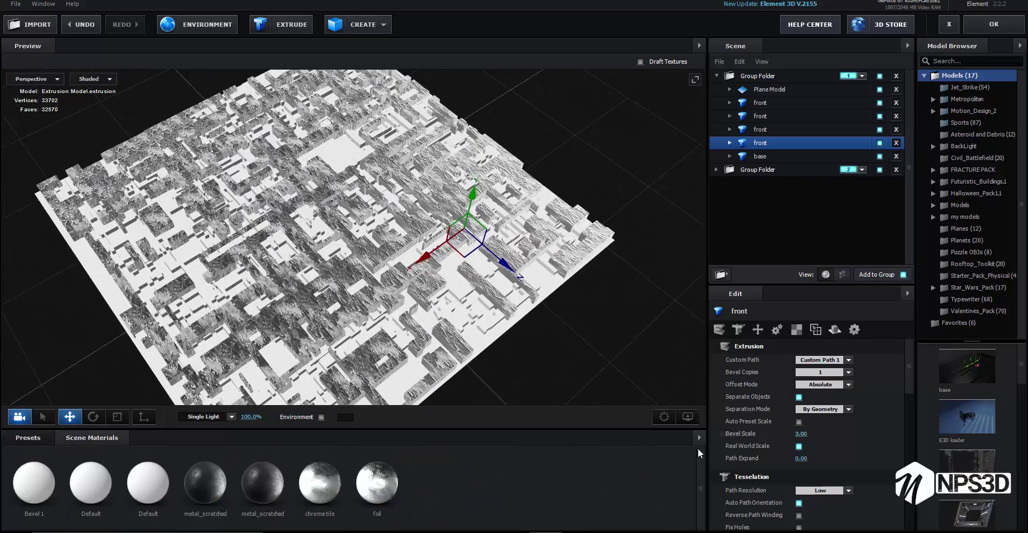
pyautogui.moveTo(205, 482); pyautogui.dragTo(617, 262)
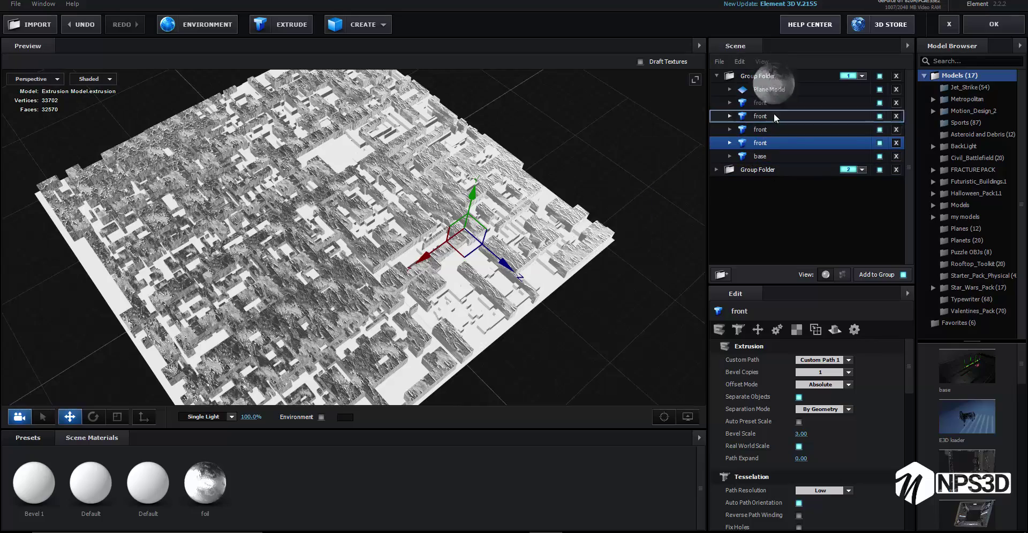
pyautogui.moveTo(762, 143); pyautogui.dragTo(791, 130)
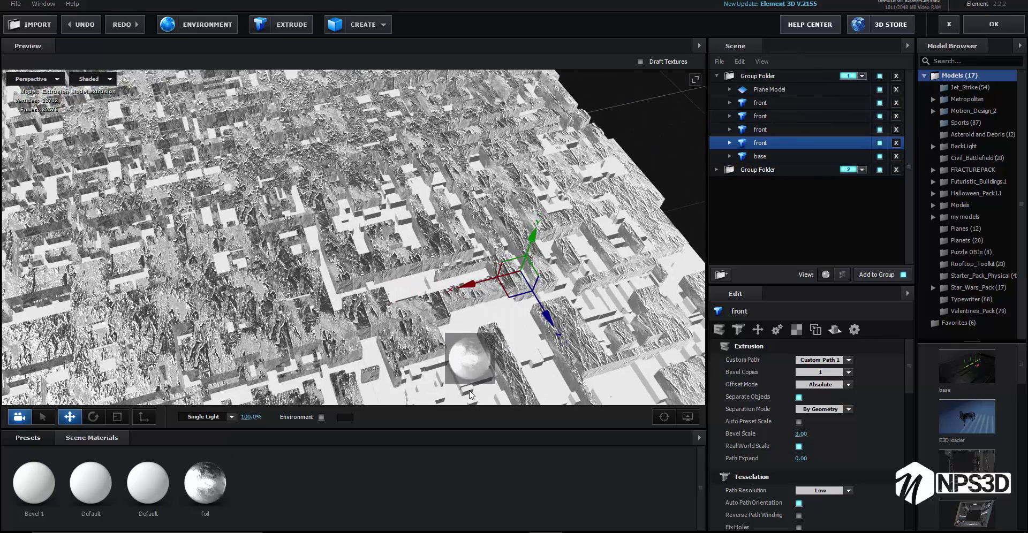
pyautogui.moveTo(483, 289); pyautogui.dragTo(385, 316)
# Apply the frost metal material to the ground plane and select the Plane Model.
pyautogui.click(28, 438)
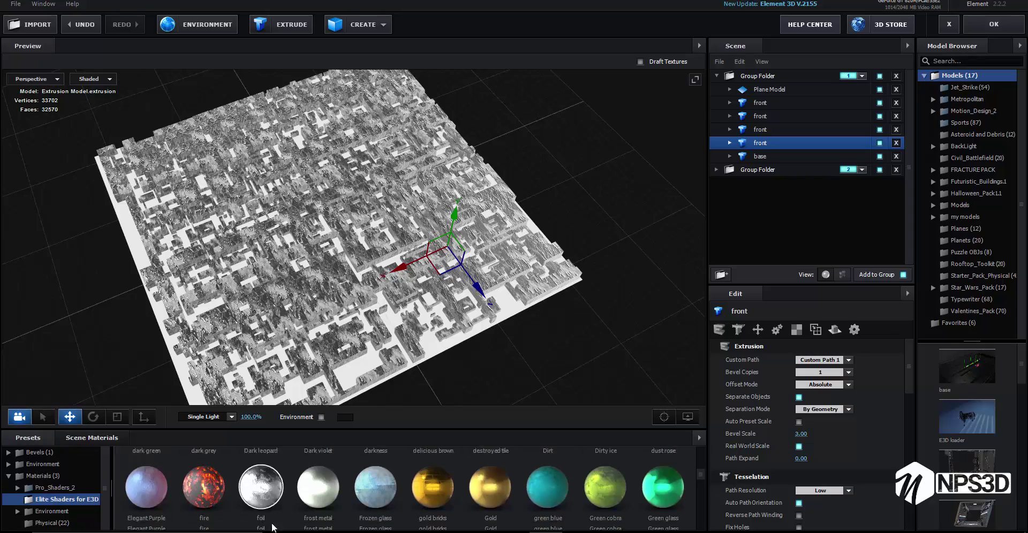
pyautogui.scroll(-1, 407, 487)
pyautogui.moveTo(318, 466); pyautogui.dragTo(329, 324)
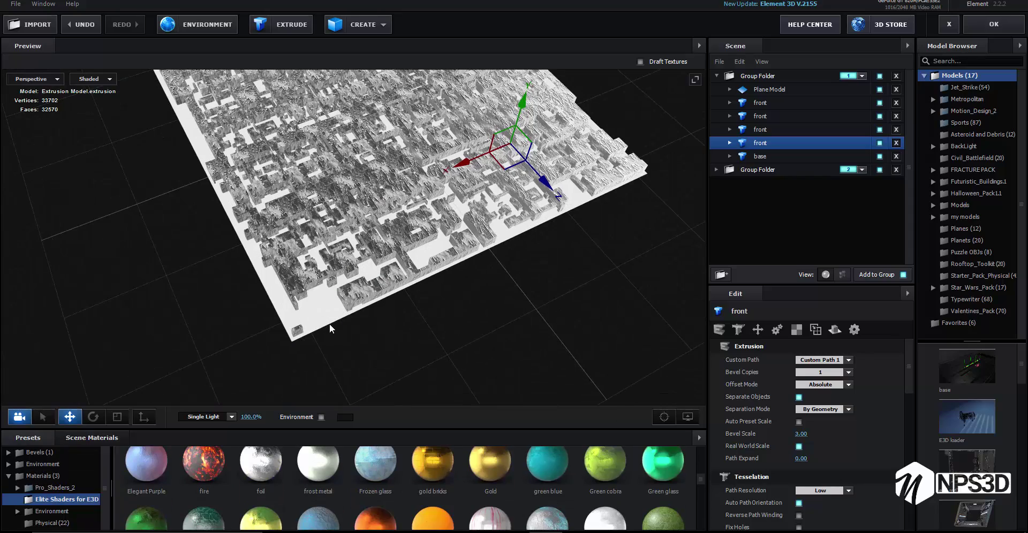
pyautogui.scroll(5, 288, 358)
pyautogui.click(770, 89)
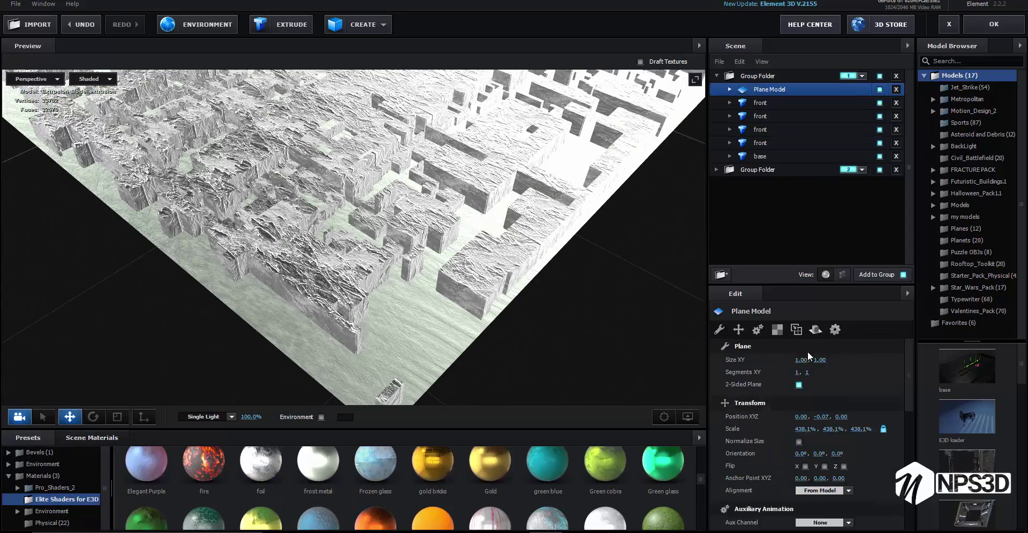
# Inspect the plane's reflection and UV mapping, then the base layer's texture mapping.
pyautogui.click(815, 329)
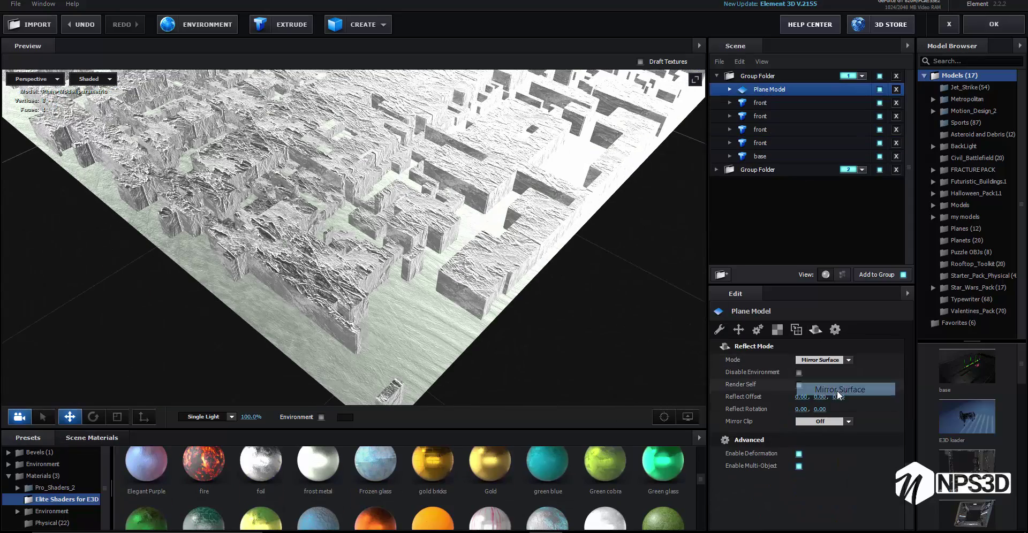
pyautogui.click(777, 330)
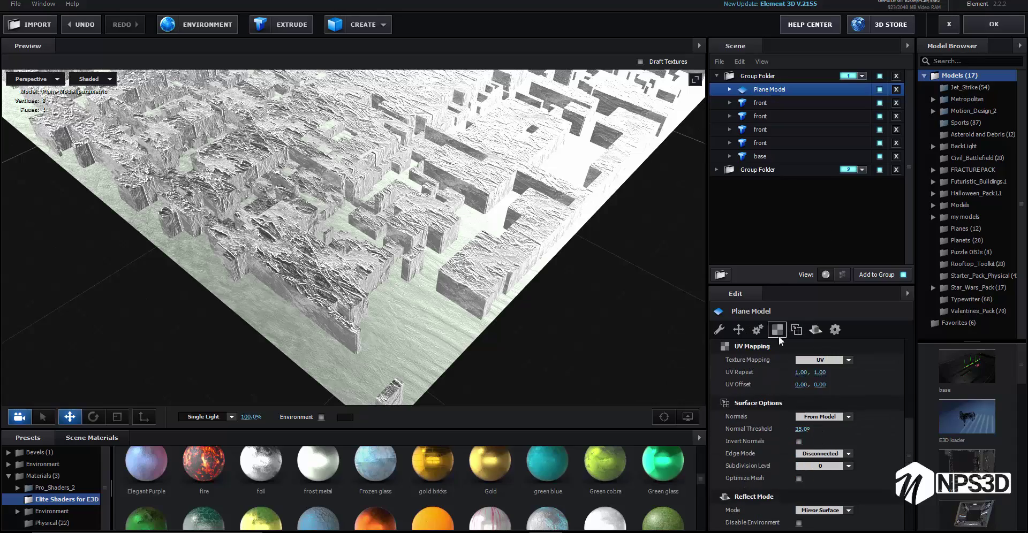
pyautogui.click(760, 157)
pyautogui.click(796, 329)
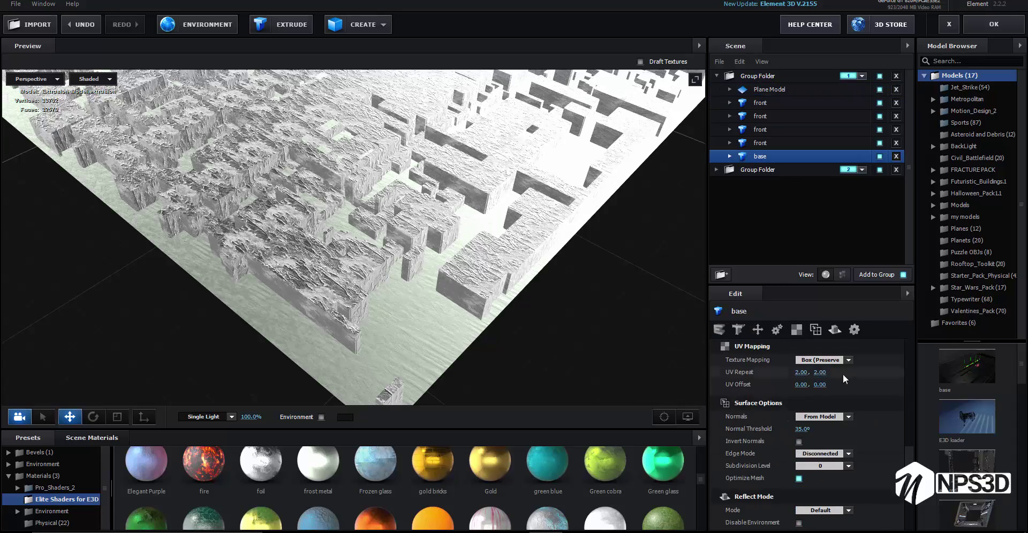
pyautogui.scroll(3, 394, 249)
pyautogui.scroll(-3, 393, 250)
# Apply the scene to the composition and reopen the Element scene setup.
pyautogui.click(994, 25)
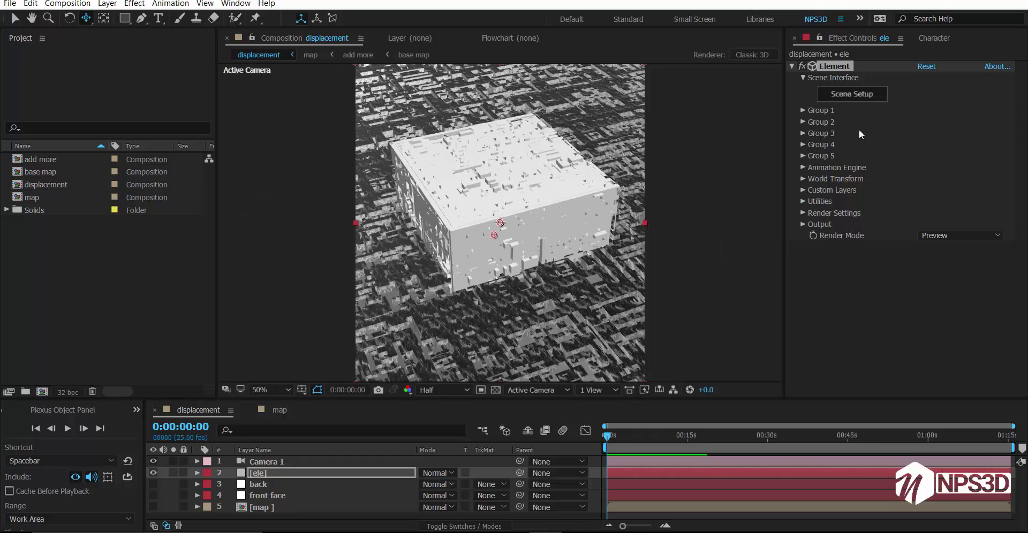
pyautogui.click(856, 94)
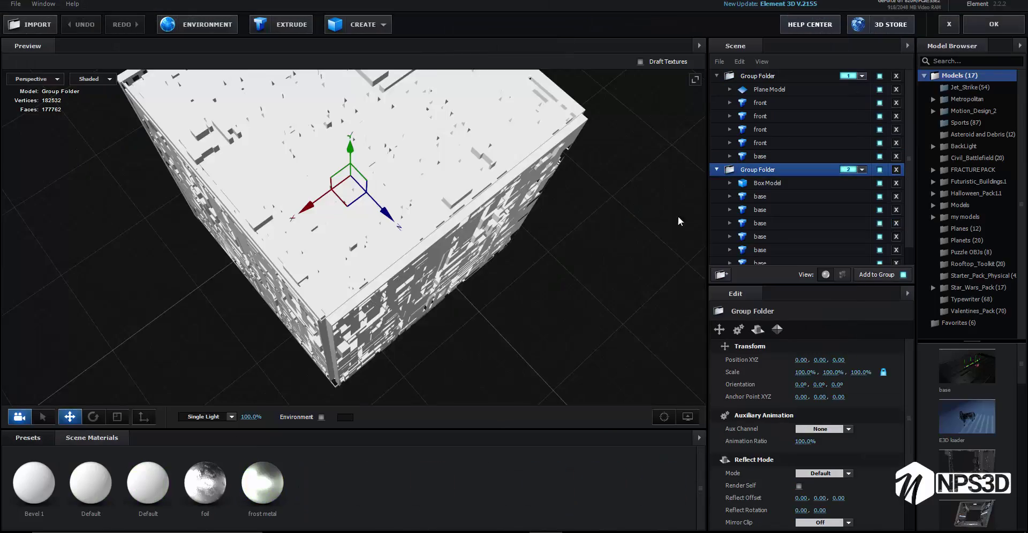
pyautogui.scroll(5, 532, 292)
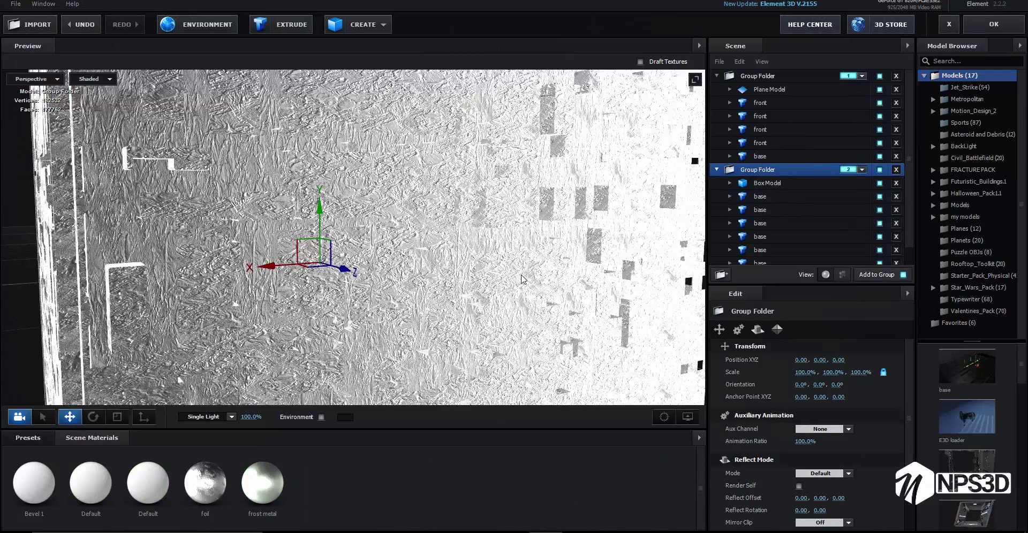
pyautogui.scroll(3, 532, 291)
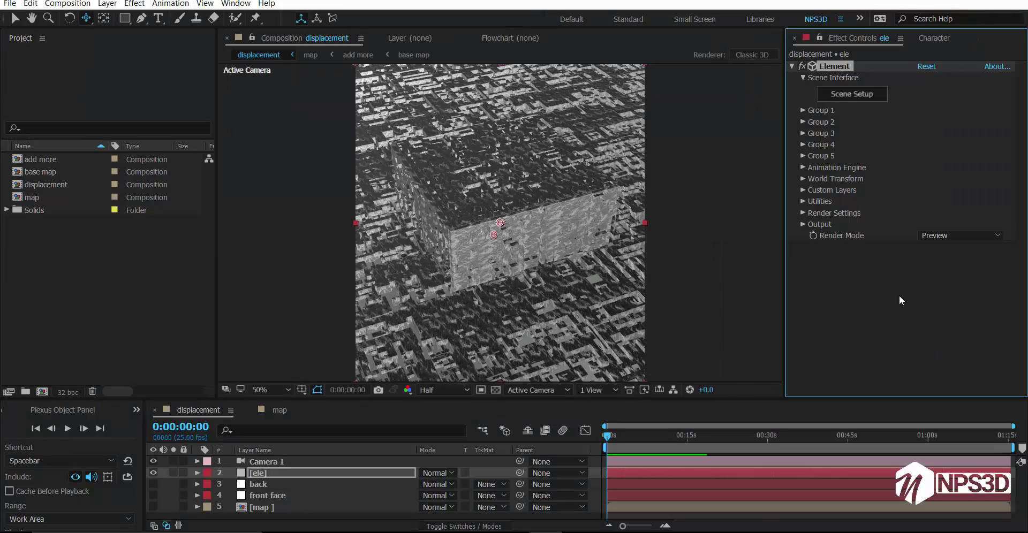
# Enable ambient occlusion with SSAO intensity 10.4 and radius 4.0.
pyautogui.click(803, 213)
pyautogui.click(814, 270)
pyautogui.scroll(-2, 836, 257)
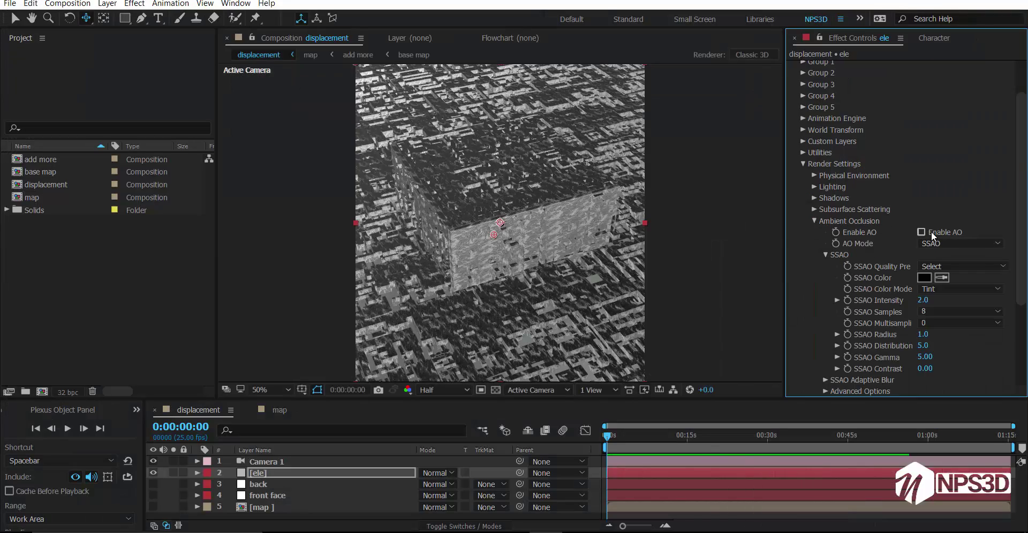
pyautogui.click(920, 231)
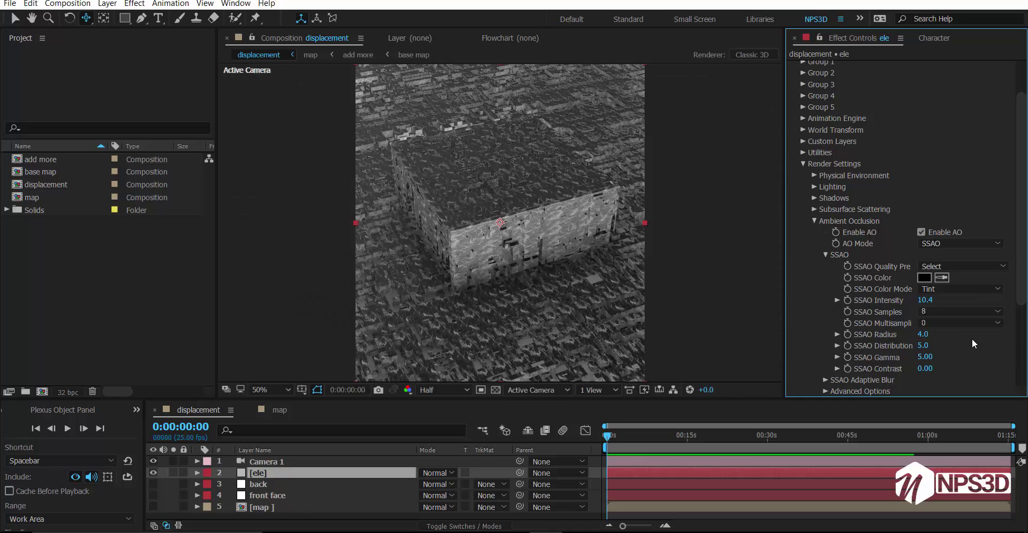
pyautogui.press('`')
pyautogui.rightClick(236, 324)
pyautogui.press('Escape')
pyautogui.press('`')
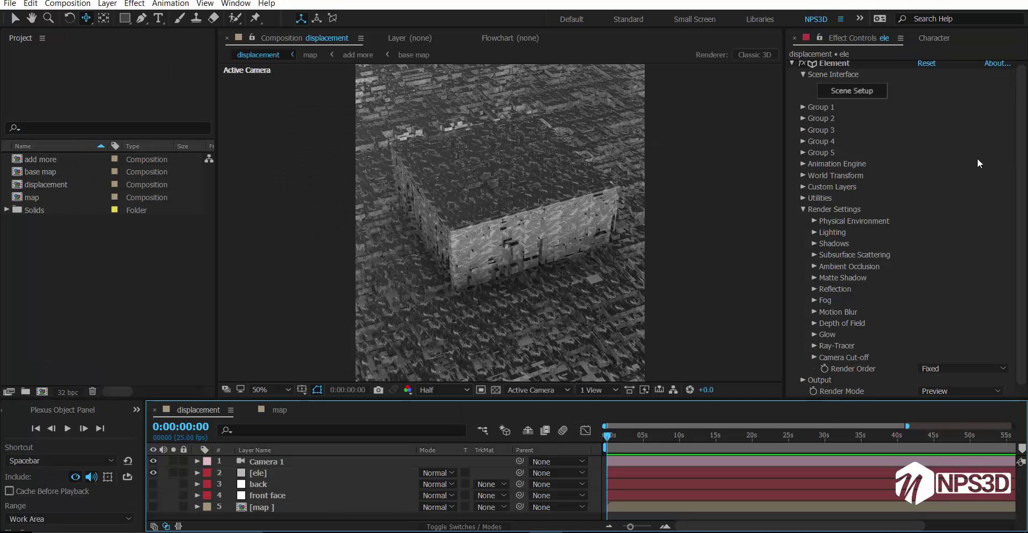
# Light the scene with the BackLight_2K_51 environment and apply the setup.
pyautogui.click(854, 92)
pyautogui.click(64, 488)
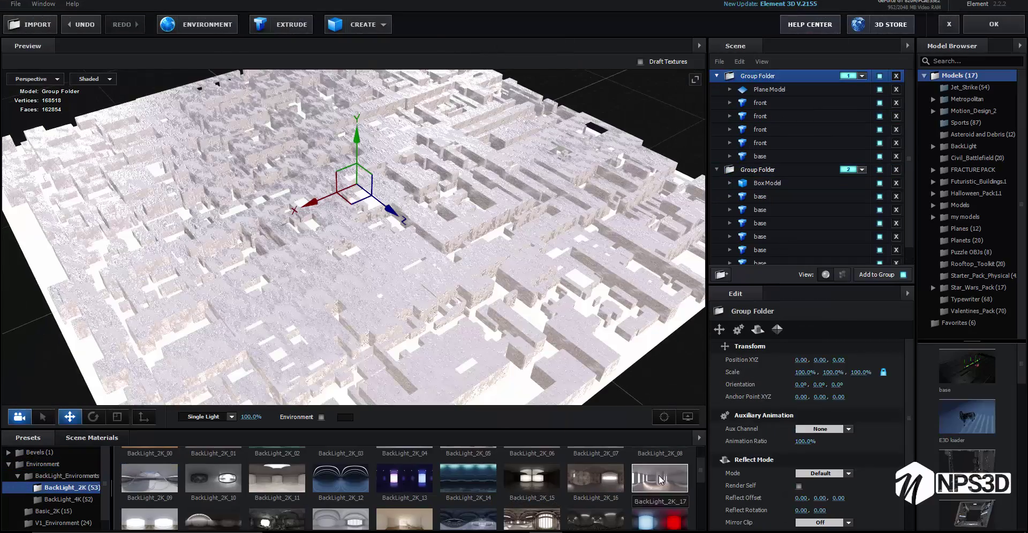
pyautogui.scroll(-5, 543, 498)
pyautogui.click(544, 513)
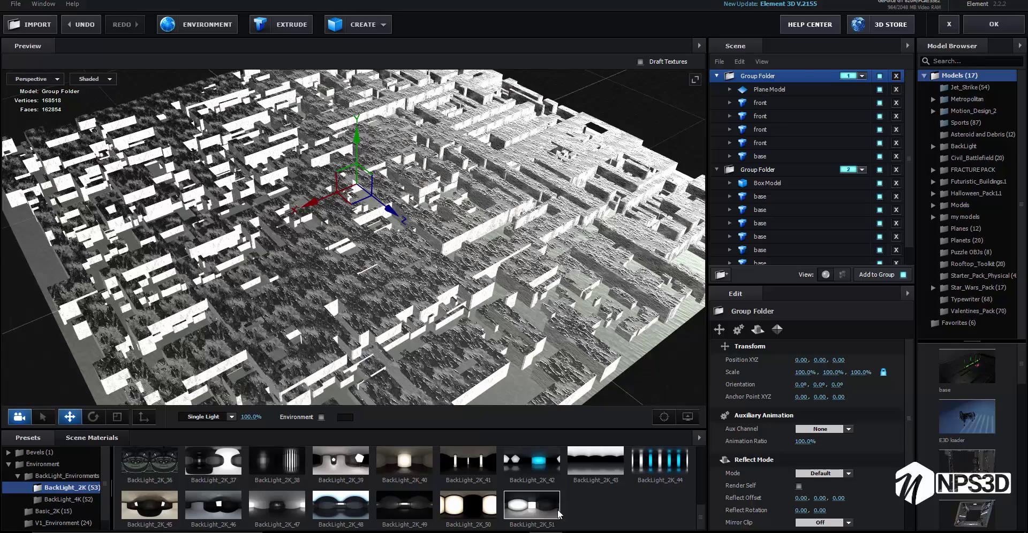
pyautogui.click(993, 24)
# Add an Ambient light layer to the composition.
pyautogui.press('`')
pyautogui.rightClick(222, 371)
pyautogui.moveTo(345, 376)
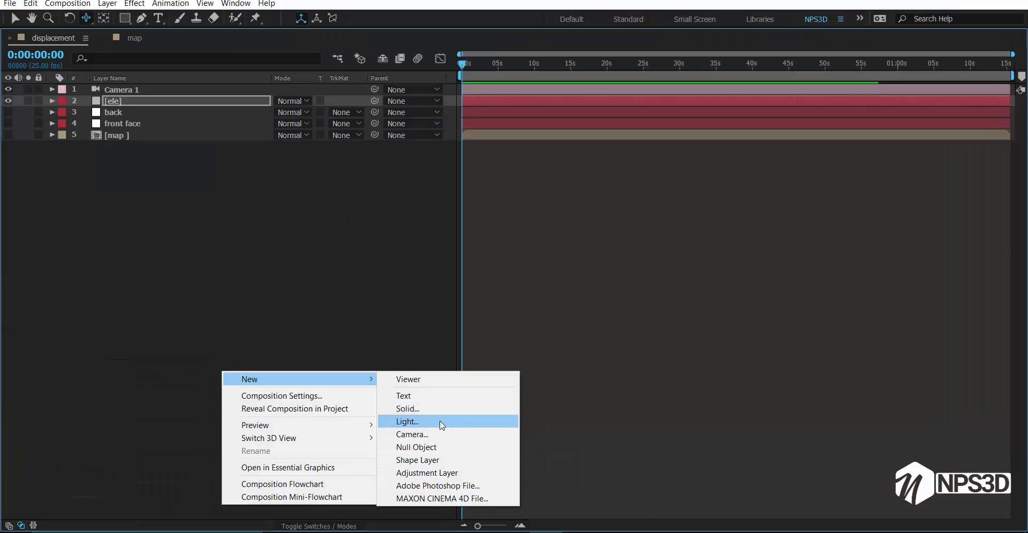
pyautogui.click(444, 421)
pyautogui.click(886, 381)
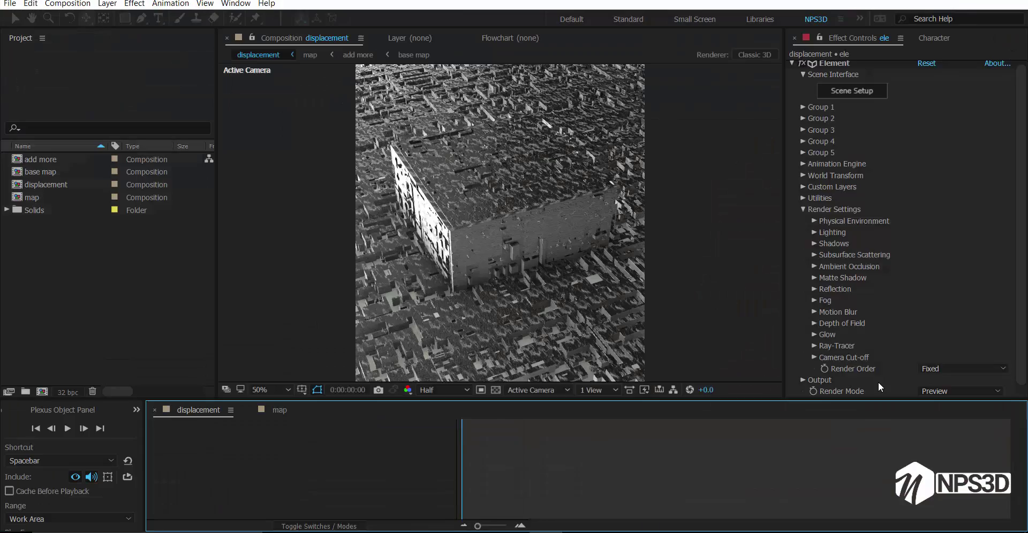
# Add a Parallel light at 100% intensity.
pyautogui.doubleClick(278, 474)
pyautogui.click(893, 121)
pyautogui.click(878, 121)
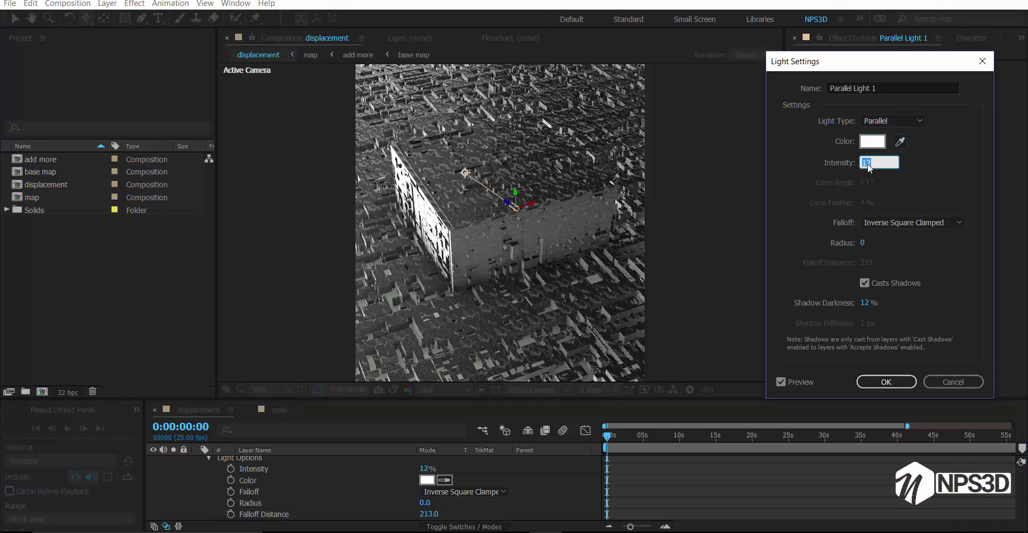
pyautogui.write('00')
pyautogui.click(886, 382)
# In a custom view at 50%, move the parallel light up and to the left of the cube.
pyautogui.press('F11')
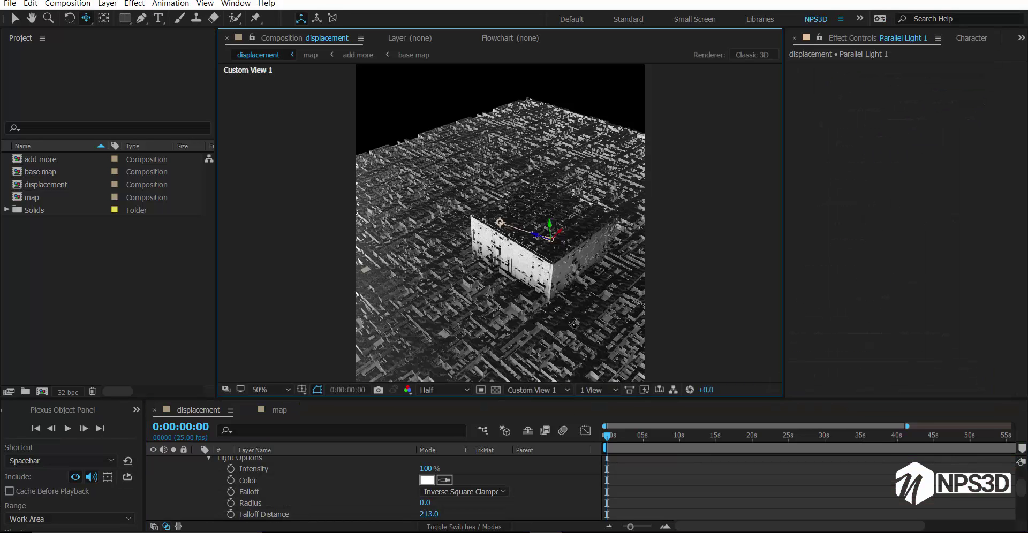
pyautogui.press(',')
pyautogui.press(',')
pyautogui.press(',')
pyautogui.press('.')
pyautogui.press(',')
pyautogui.press(',')
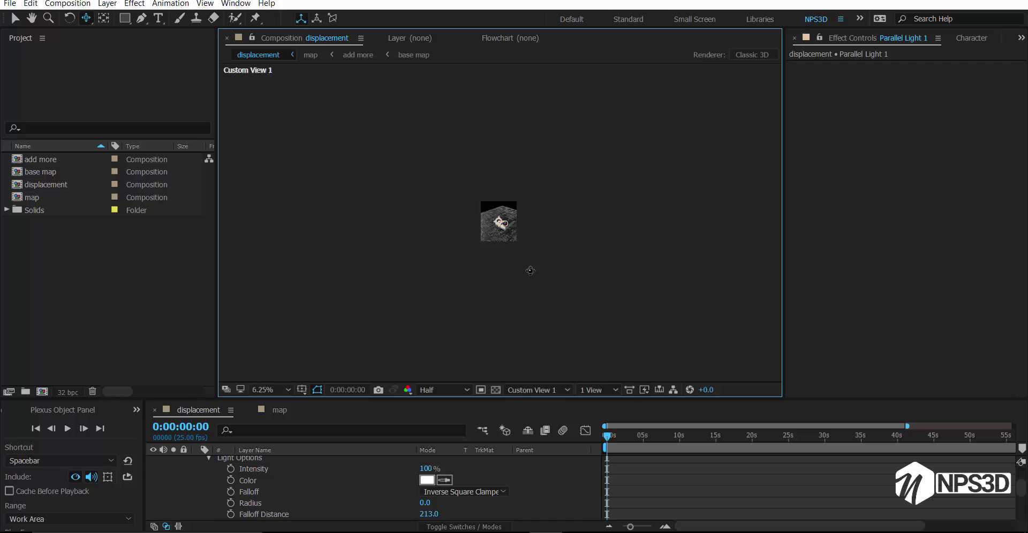
pyautogui.press('.')
pyautogui.press('.')
pyautogui.press('.')
pyautogui.moveTo(498, 229); pyautogui.dragTo(298, 198)
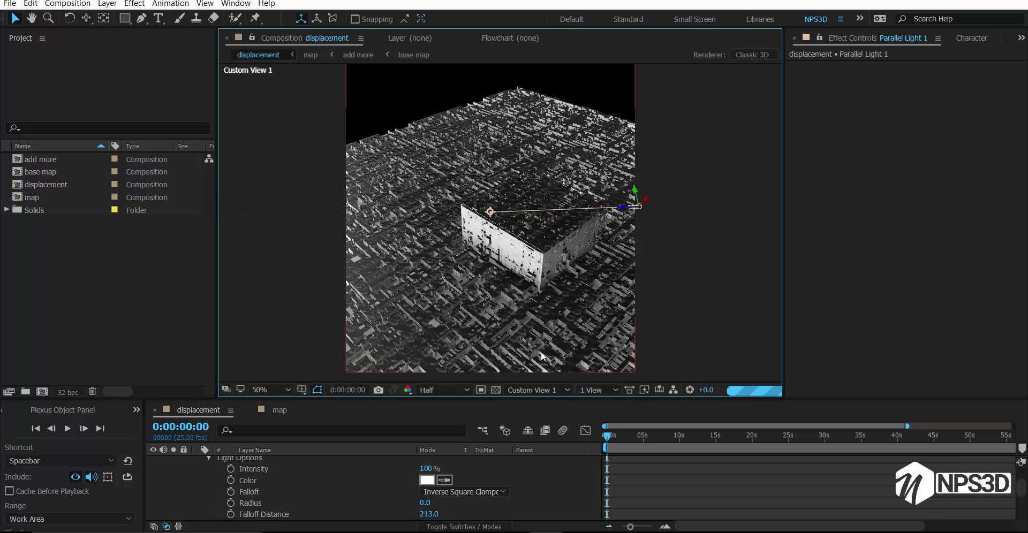
pyautogui.press('F12')
pyautogui.click(271, 494)
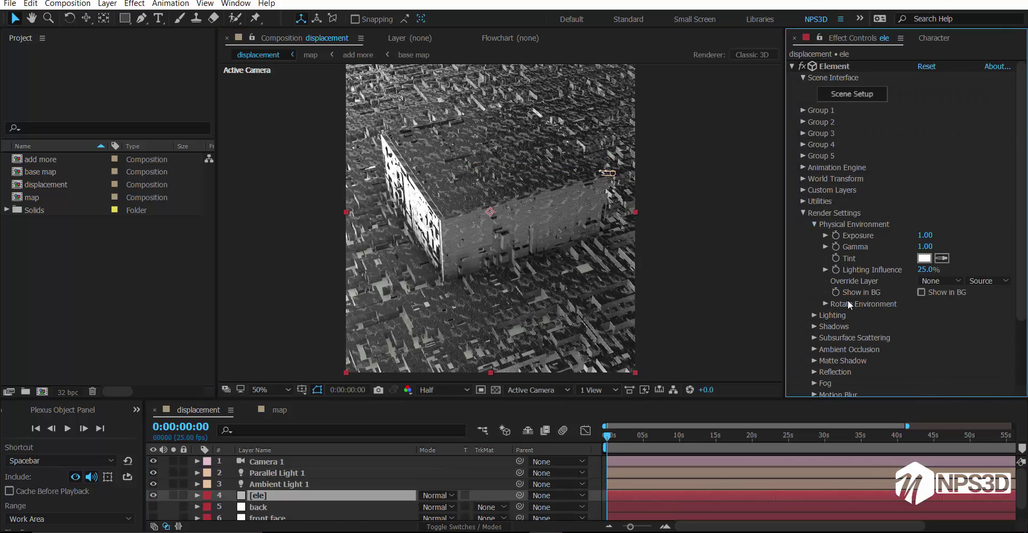
# Set Lighting Influence to 78% and undo the trial environment rotations back to 0°.
pyautogui.click(826, 304)
pyautogui.moveTo(934, 326); pyautogui.dragTo(959, 326)
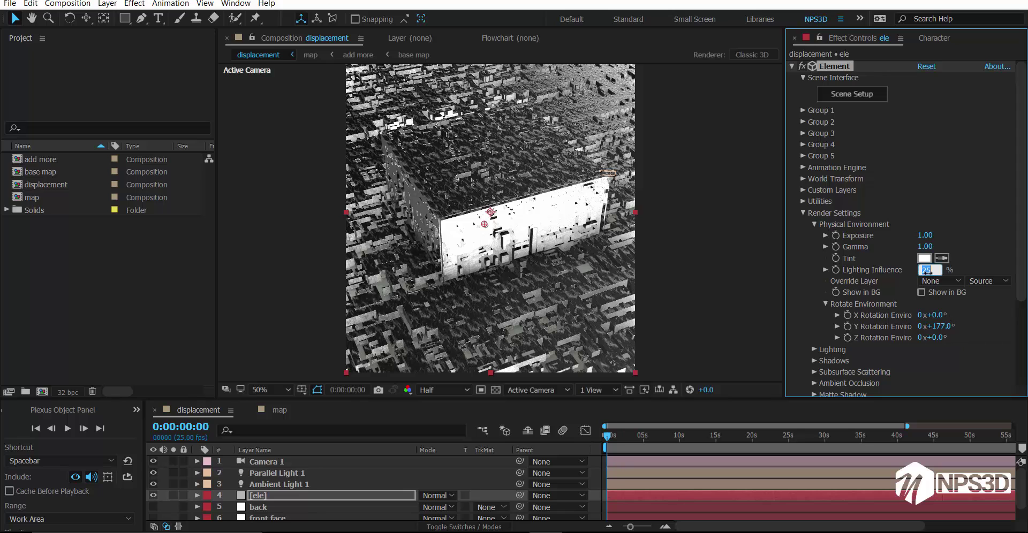
pyautogui.write('78')
pyautogui.press('Return')
pyautogui.press('Return')
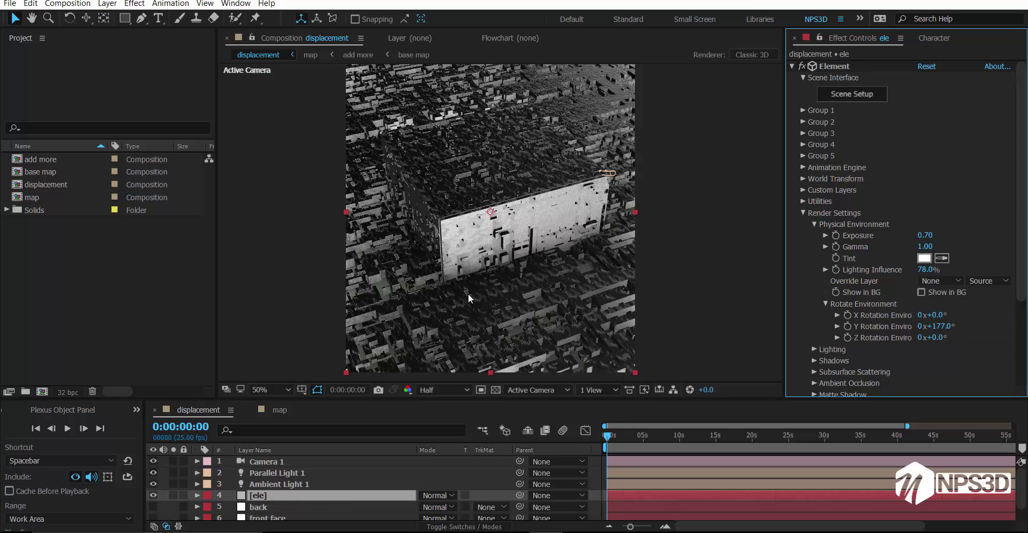
pyautogui.write('2345')
pyautogui.press('Return')
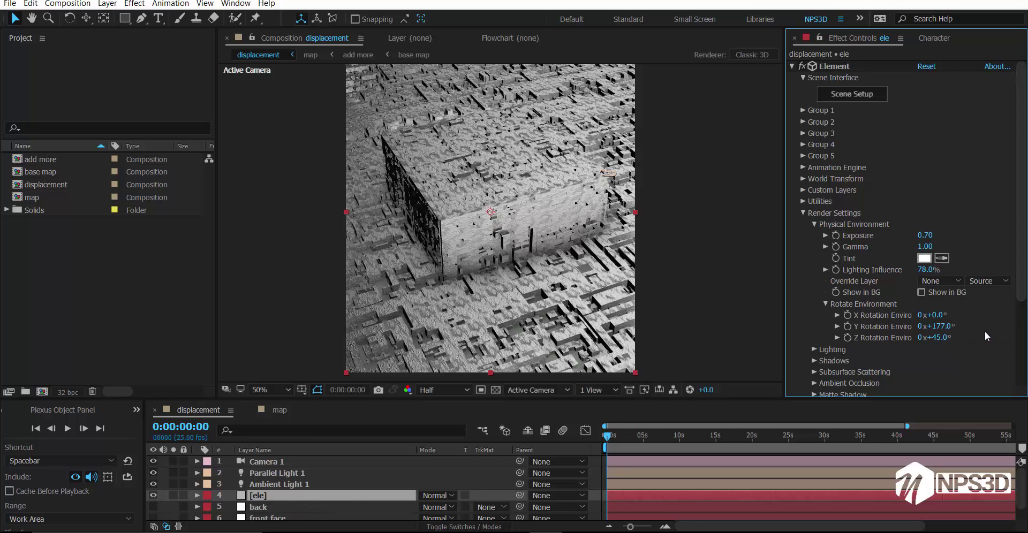
pyautogui.click(949, 326)
pyautogui.write('9')
# Set the environment Exposure to 1.40 and Gamma to 1.70.
pyautogui.press('Return')
pyautogui.hotkey('ctrl', 'z')
pyautogui.hotkey('ctrl', 'z')
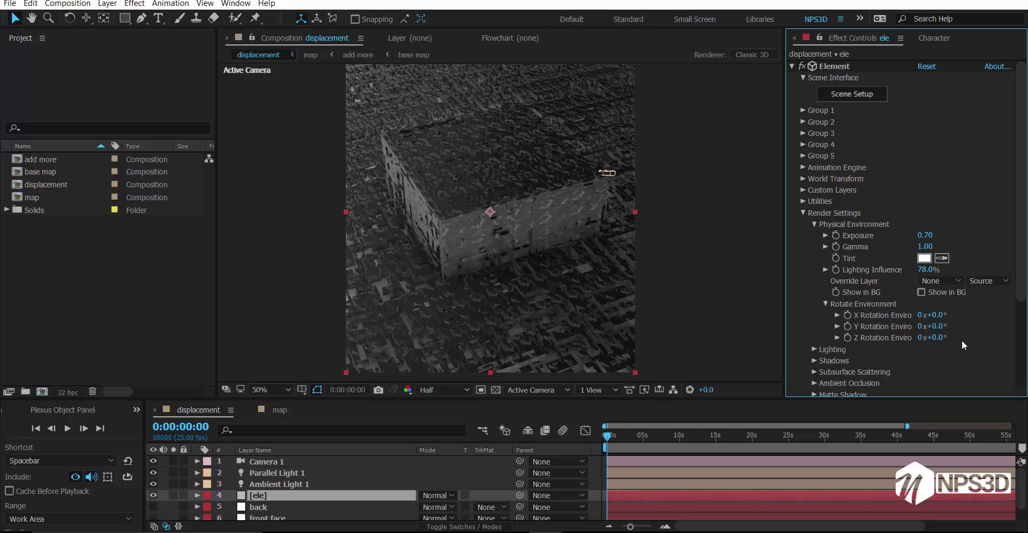
pyautogui.click(925, 235)
pyautogui.write('2')
pyautogui.press('Return')
pyautogui.click(924, 236)
pyautogui.write('1.4')
pyautogui.press('Return')
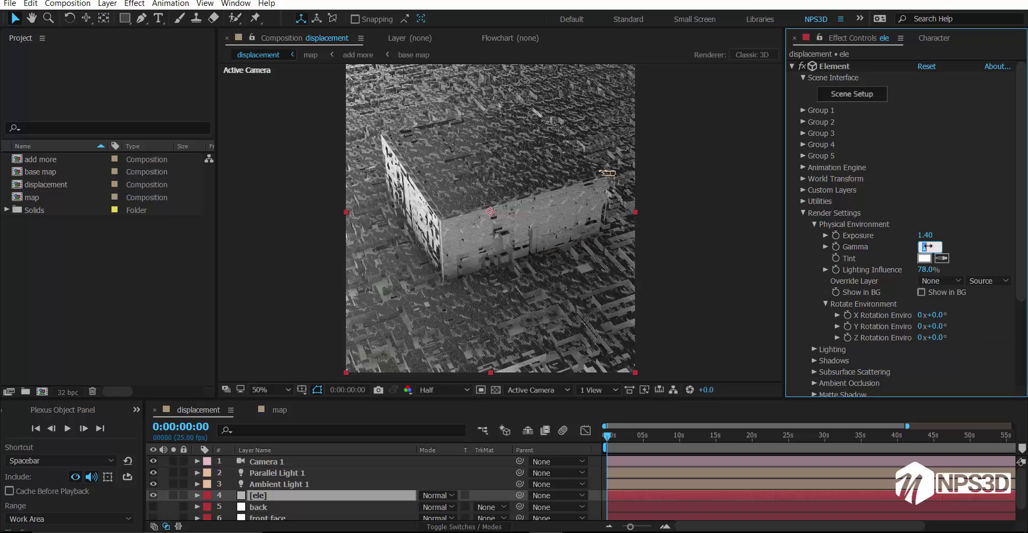
pyautogui.write('2')
pyautogui.press('Return')
pyautogui.write('.7')
pyautogui.press('Return')
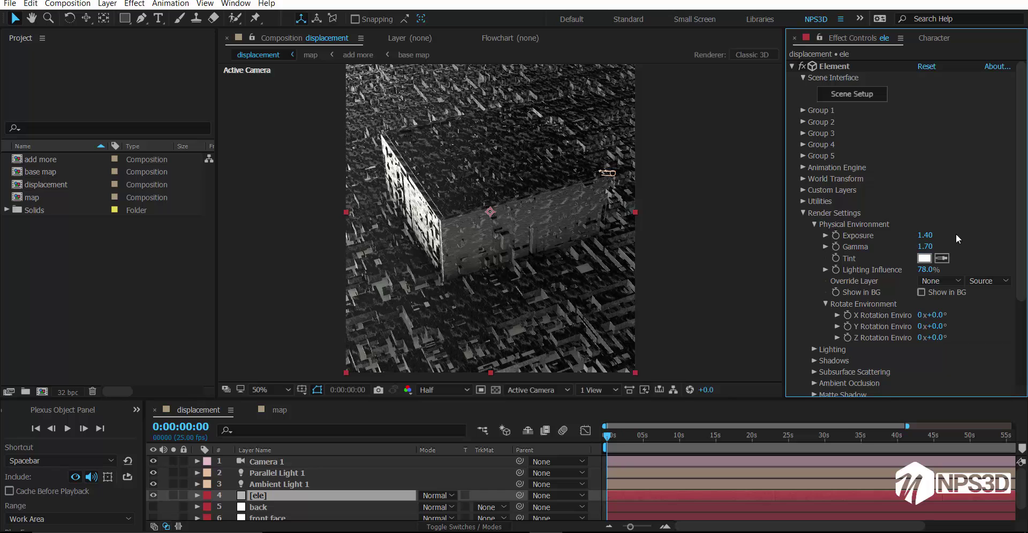
pyautogui.press('Return')
pyautogui.click(814, 224)
# Try the Stylized and Dramatic additional lighting presets, then set additional lighting back to None.
pyautogui.click(815, 236)
pyautogui.click(958, 270)
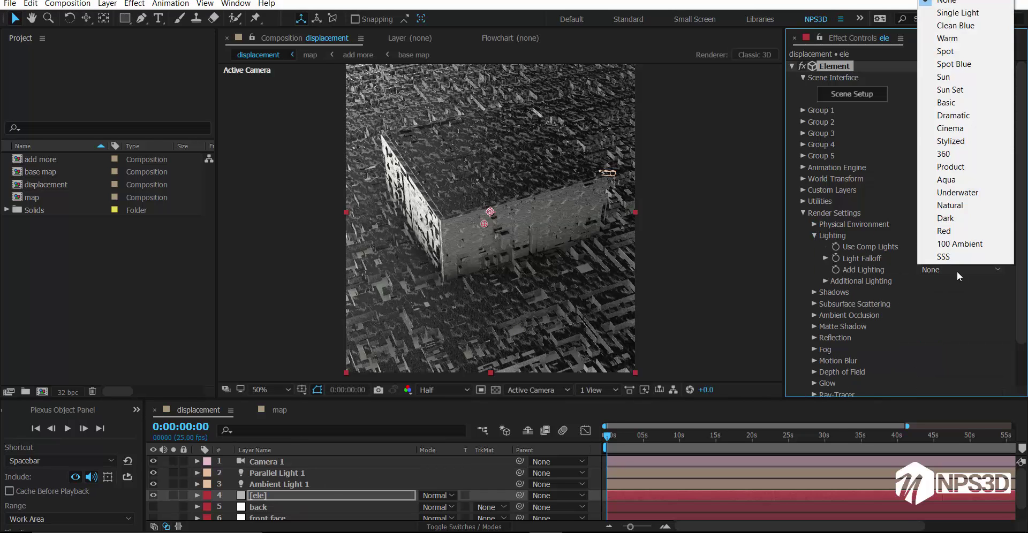
pyautogui.click(958, 147)
pyautogui.click(981, 268)
pyautogui.click(953, 128)
pyautogui.click(972, 269)
pyautogui.click(953, 115)
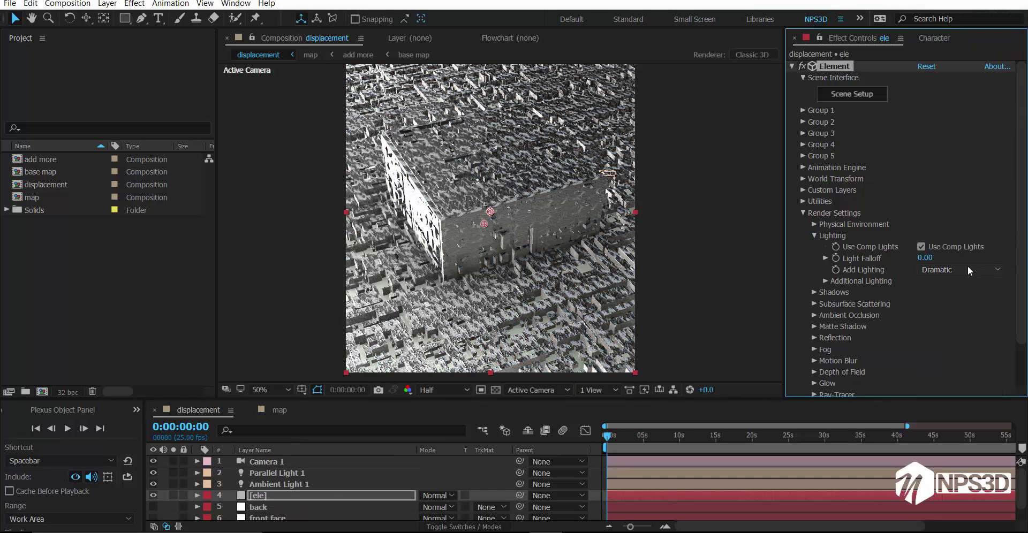
pyautogui.click(968, 268)
pyautogui.click(964, 2)
# Turn on ray-traced Element shadows and show only the Shadows render pass.
pyautogui.click(815, 292)
pyautogui.click(940, 300)
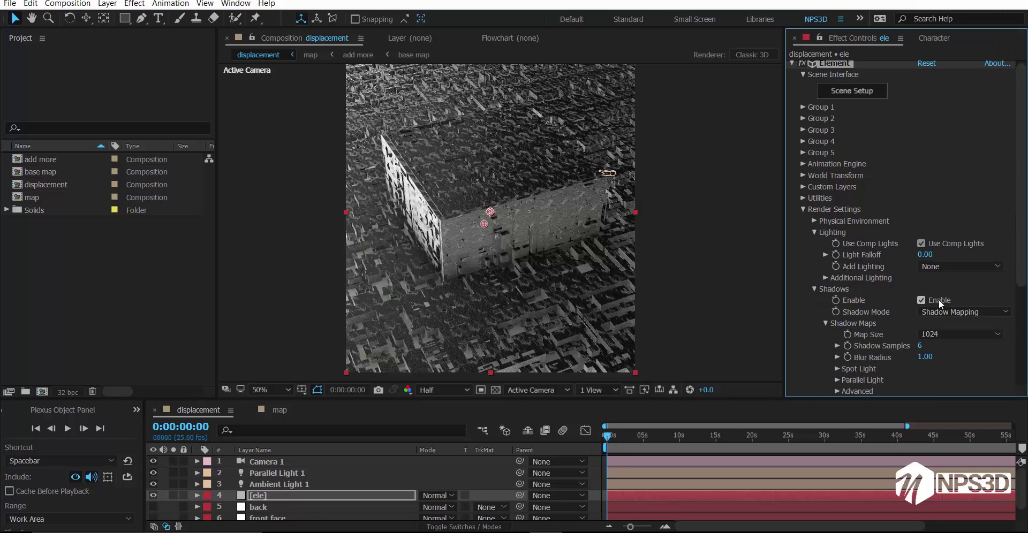
pyautogui.scroll(-5, 794, 271)
pyautogui.click(802, 381)
pyautogui.scroll(-5, 802, 380)
pyautogui.click(964, 209)
pyautogui.click(965, 398)
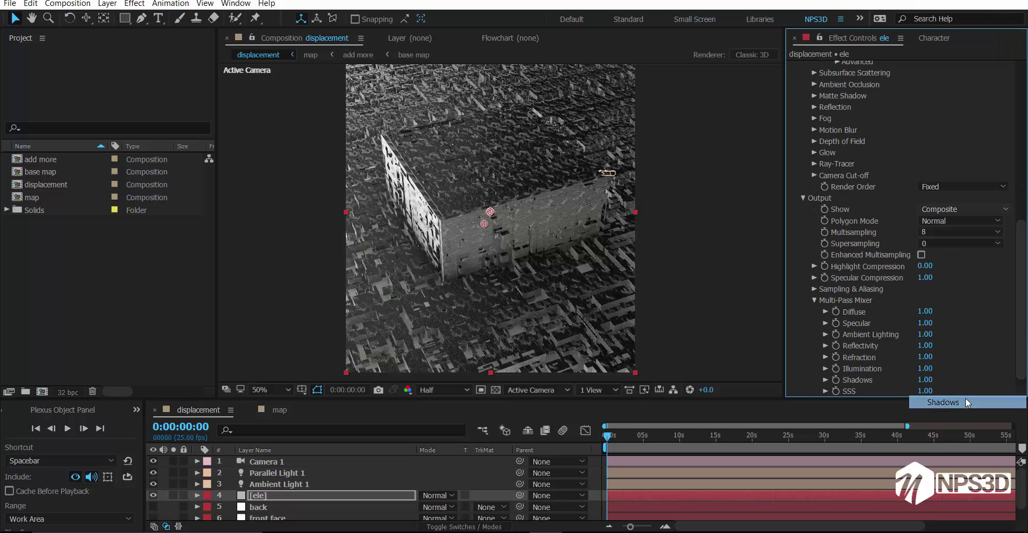
pyautogui.scroll(5, 864, 246)
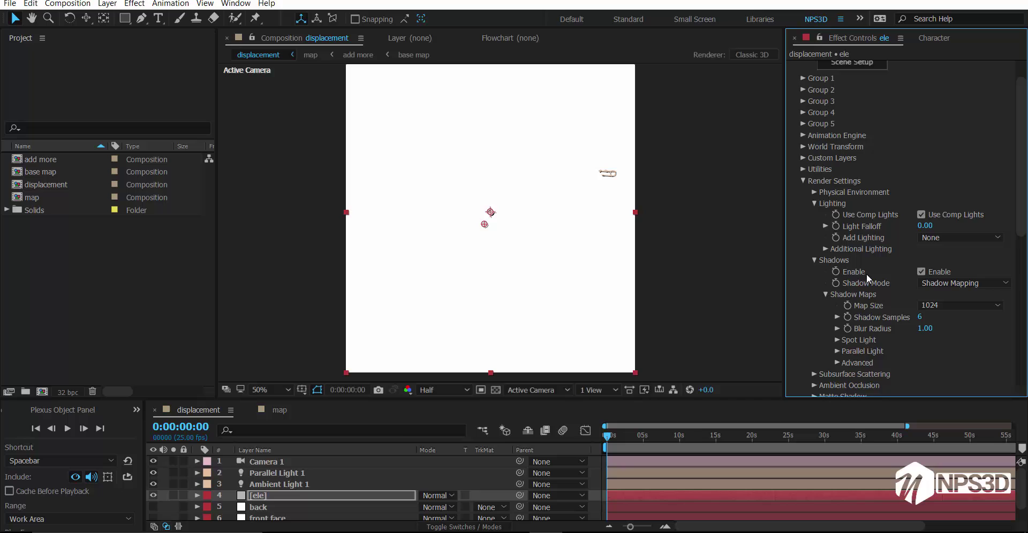
# Raise Parallel Light 1's Shadow Darkness to 99% and recheck the Shadows pass.
pyautogui.doubleClick(279, 475)
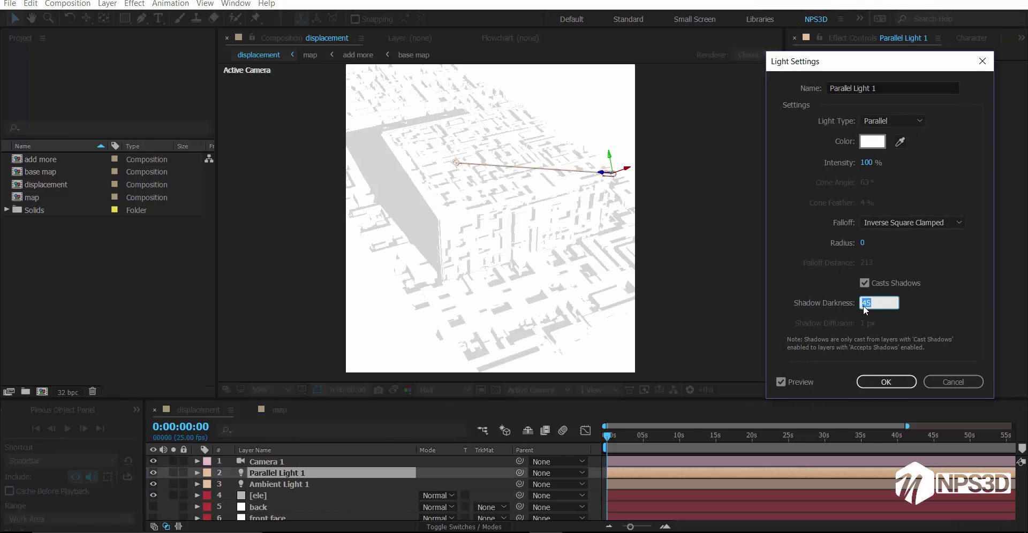
pyautogui.click(896, 384)
pyautogui.click(288, 497)
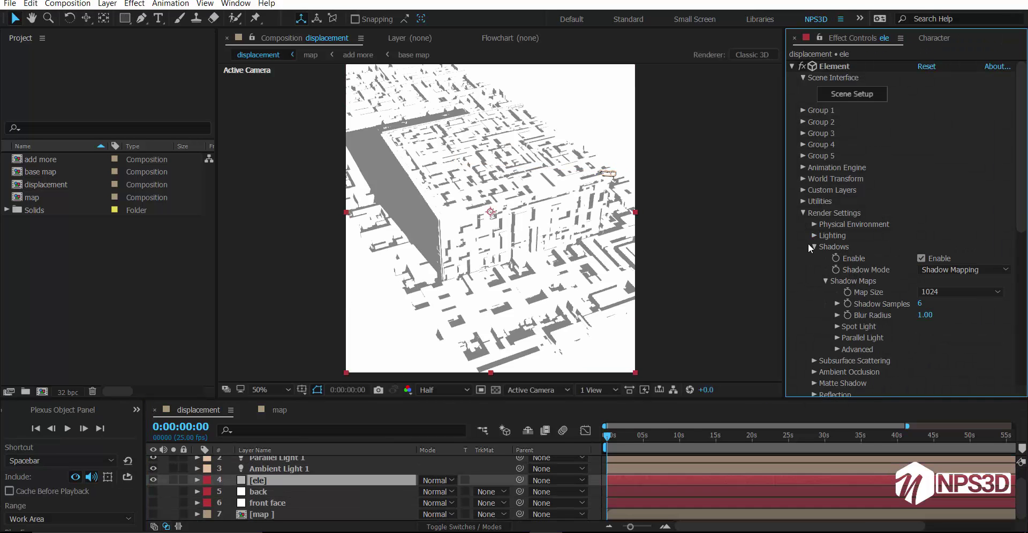
pyautogui.scroll(-5, 808, 243)
pyautogui.click(950, 198)
pyautogui.click(948, 211)
pyautogui.click(963, 198)
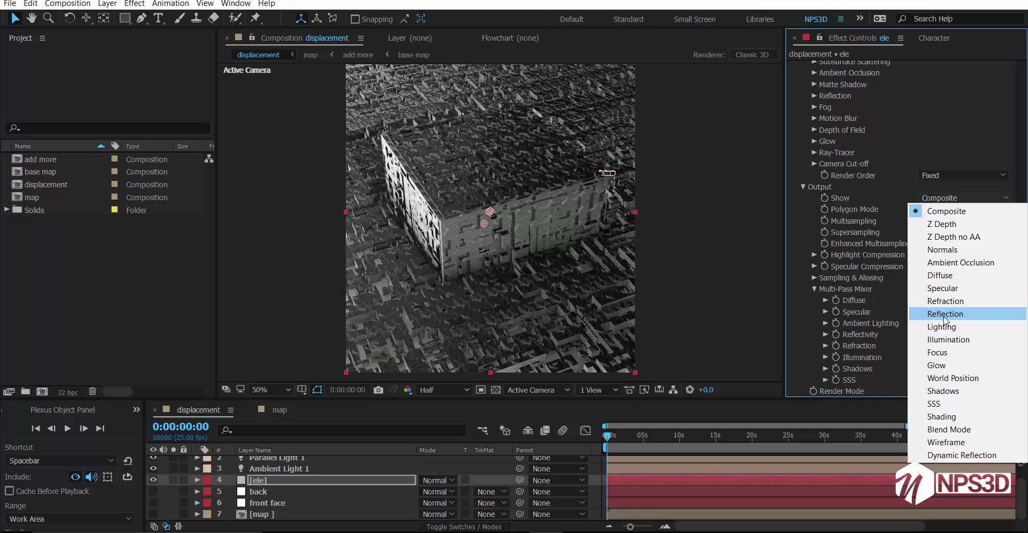
pyautogui.click(934, 392)
pyautogui.scroll(5, 943, 214)
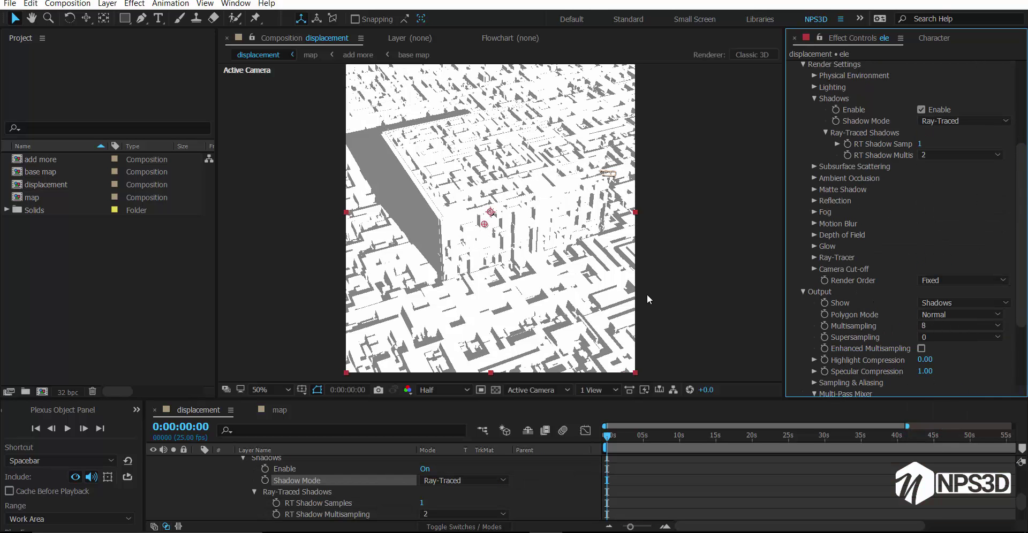
pyautogui.scroll(5, 203, 484)
# Set the render pass back to Composite and reopen Parallel Light 1's settings.
pyautogui.click(197, 494)
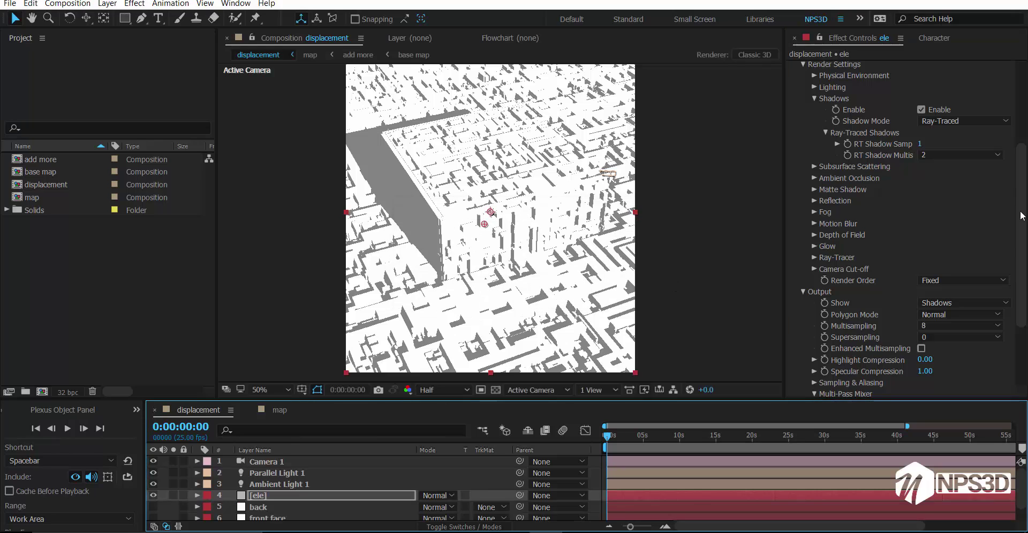
pyautogui.scroll(-3, 885, 268)
pyautogui.click(944, 197)
pyautogui.click(944, 212)
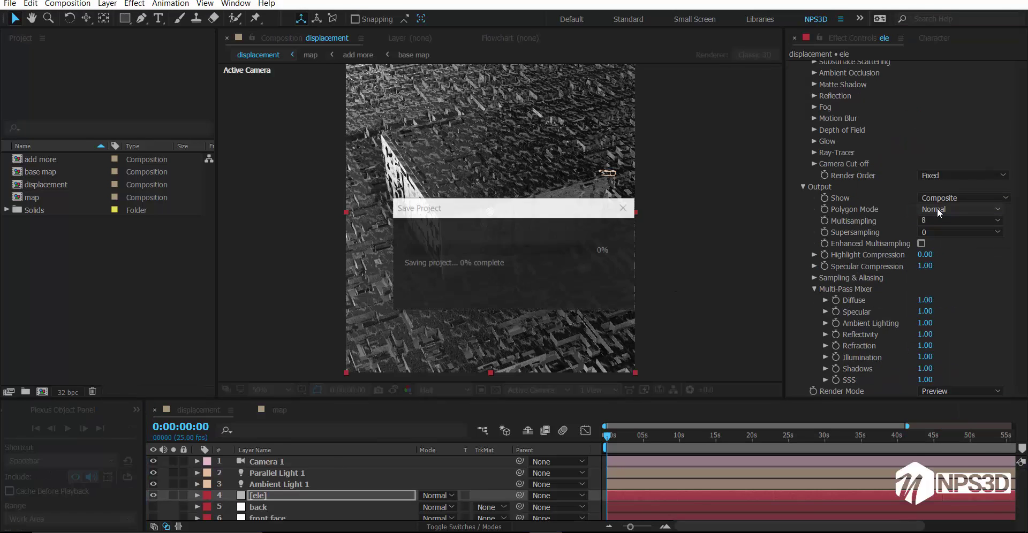
pyautogui.doubleClick(276, 472)
# Change Parallel Light 1's colour to a cyan-green mint.
pyautogui.click(872, 141)
pyautogui.moveTo(175, 178); pyautogui.dragTo(187, 161)
pyautogui.click(199, 228)
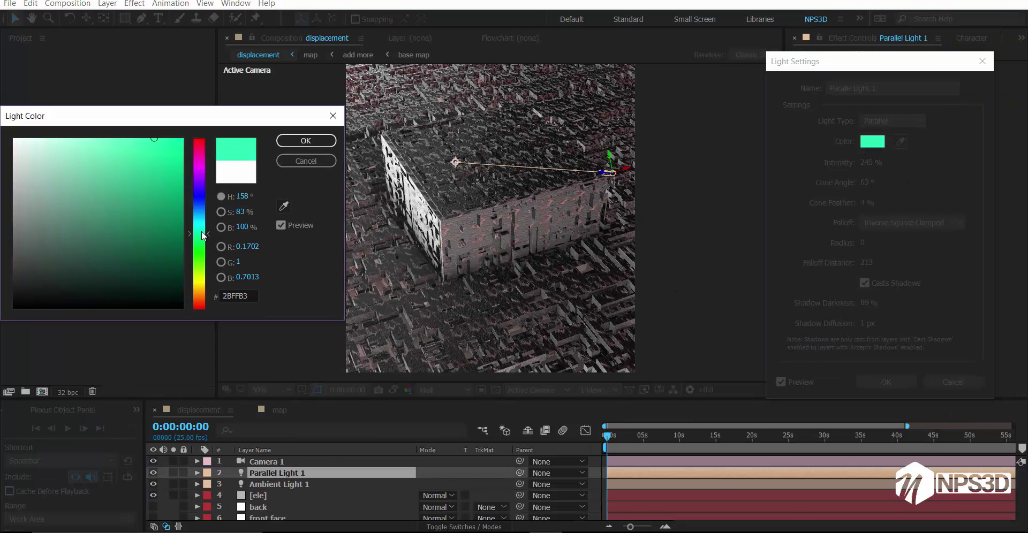
pyautogui.click(306, 141)
pyautogui.click(902, 388)
# Make it a point light with Casts Shadows off, positioned down along the cube wall.
pyautogui.click(283, 496)
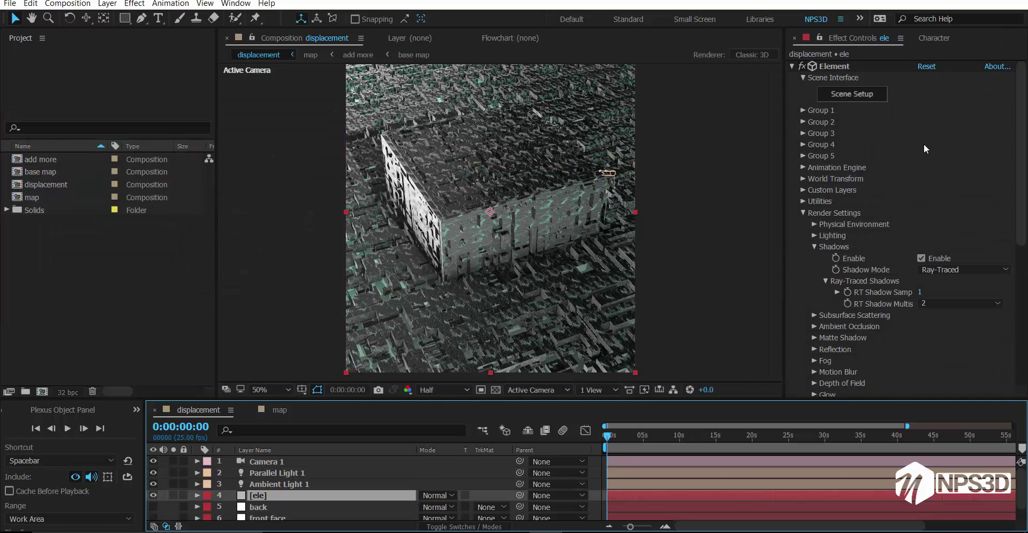
pyautogui.doubleClick(303, 471)
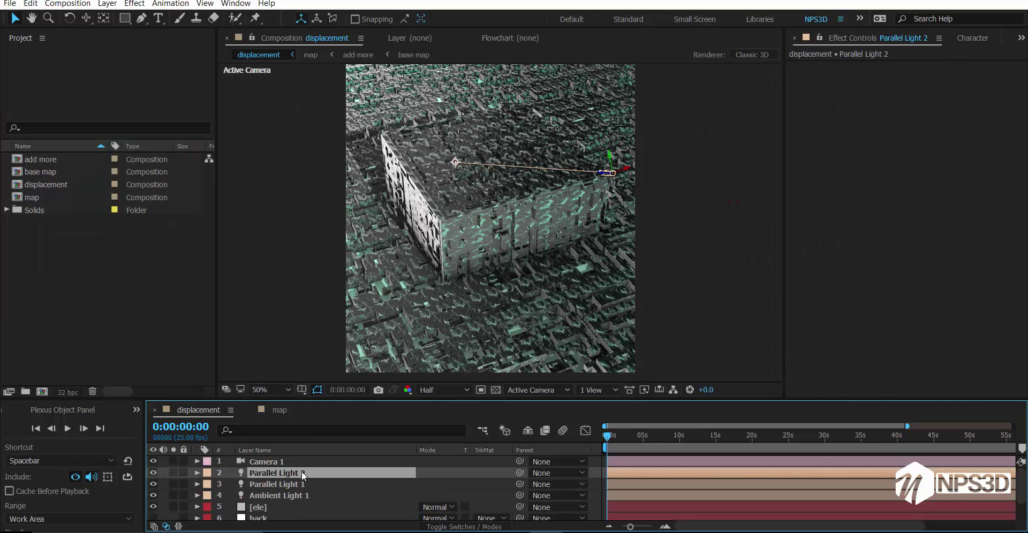
pyautogui.click(872, 141)
pyautogui.press('Return')
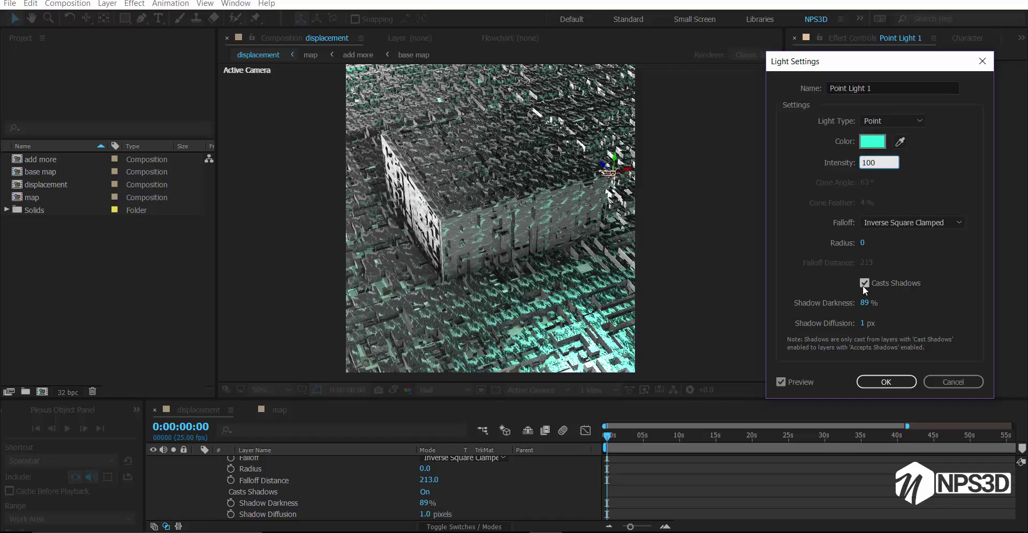
pyautogui.click(863, 283)
pyautogui.press('Return')
pyautogui.moveTo(609, 274); pyautogui.dragTo(608, 280)
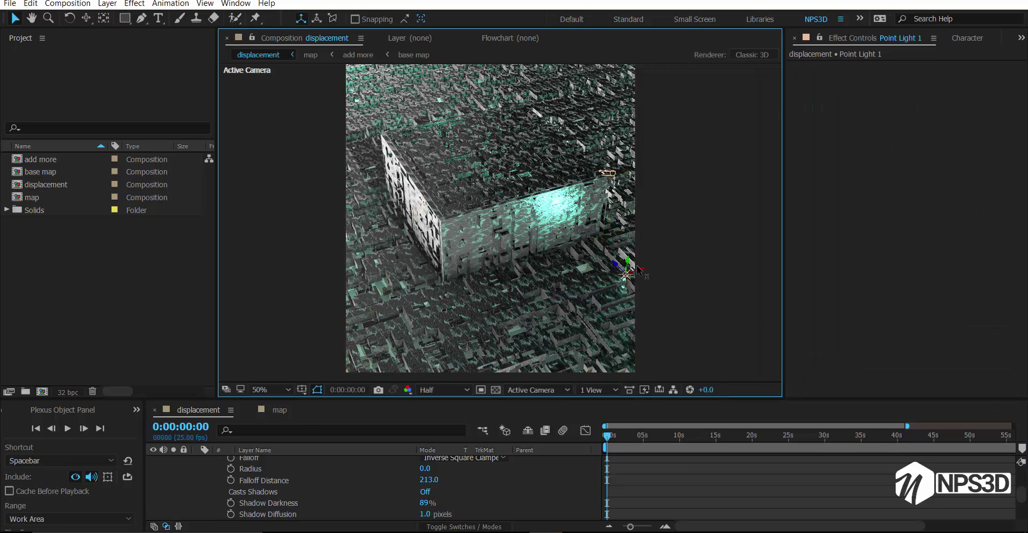
pyautogui.click(626, 275)
pyautogui.moveTo(620, 297)
pyautogui.mouseDown()
pyautogui.moveTo(627, 316)
pyautogui.moveTo(571, 328)
pyautogui.moveTo(639, 311)
pyautogui.mouseUp()
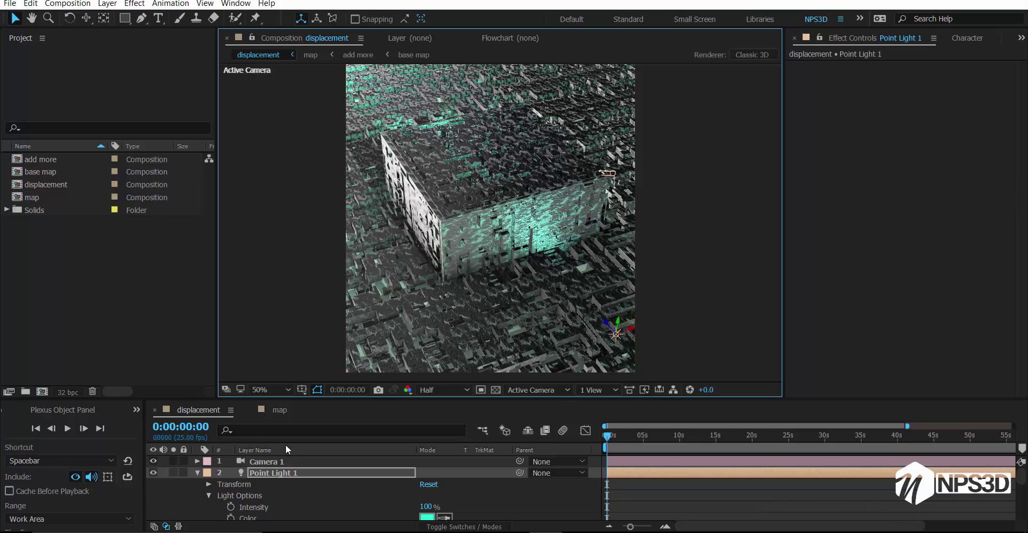
# Add a new parallel light and lower it to shift the shading.
pyautogui.hotkey('ctrl', 'alt', 'shift', 'l')
pyautogui.click(878, 381)
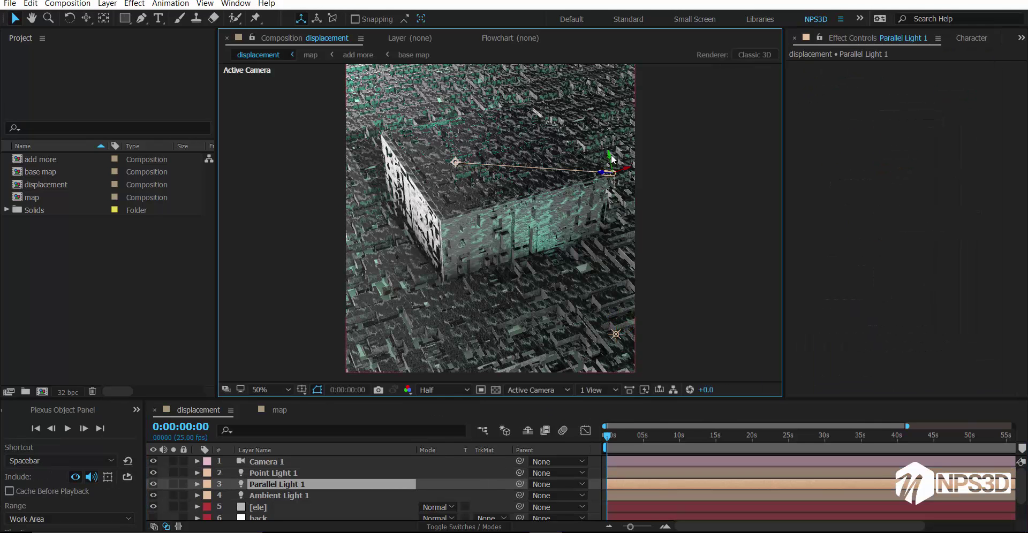
pyautogui.moveTo(612, 159); pyautogui.dragTo(615, 245)
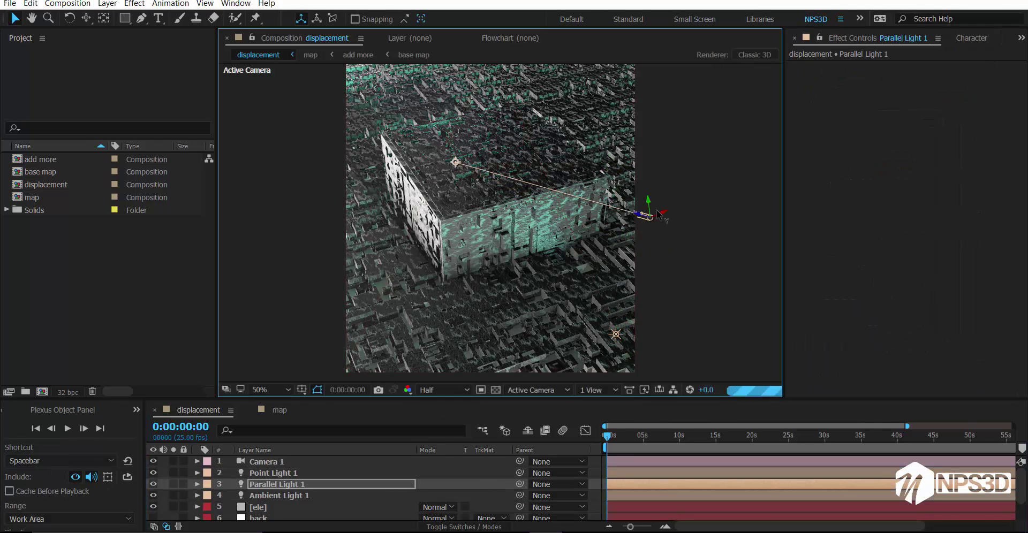
pyautogui.click(659, 214)
pyautogui.click(853, 92)
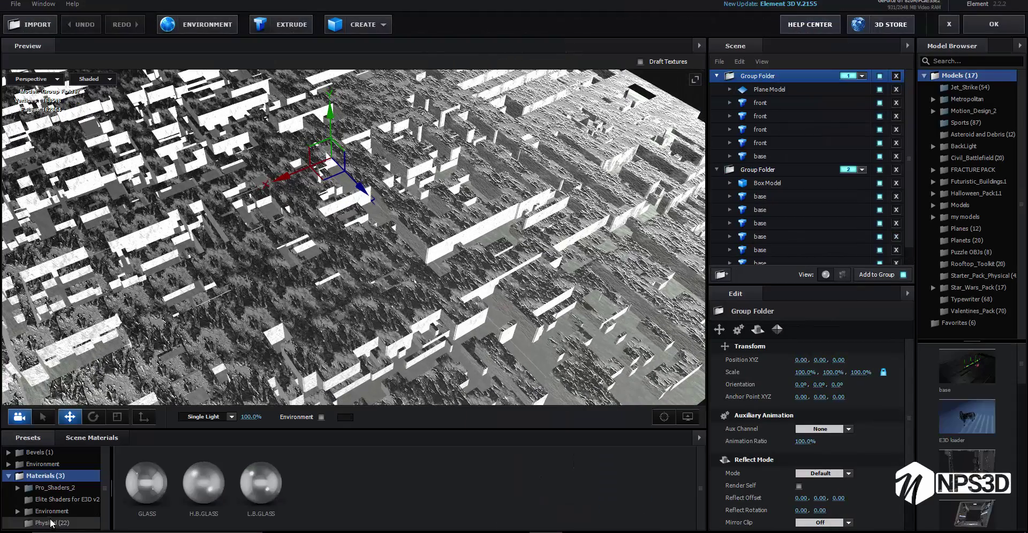
# Browse the Pro_Shaders_2 concrete material presets in Scene Setup.
pyautogui.doubleClick(58, 488)
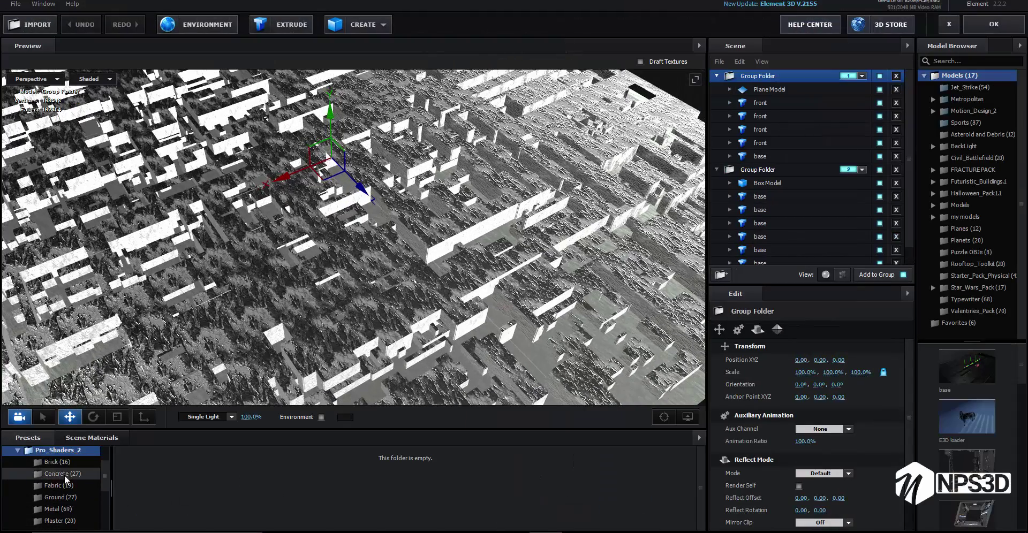
pyautogui.click(63, 474)
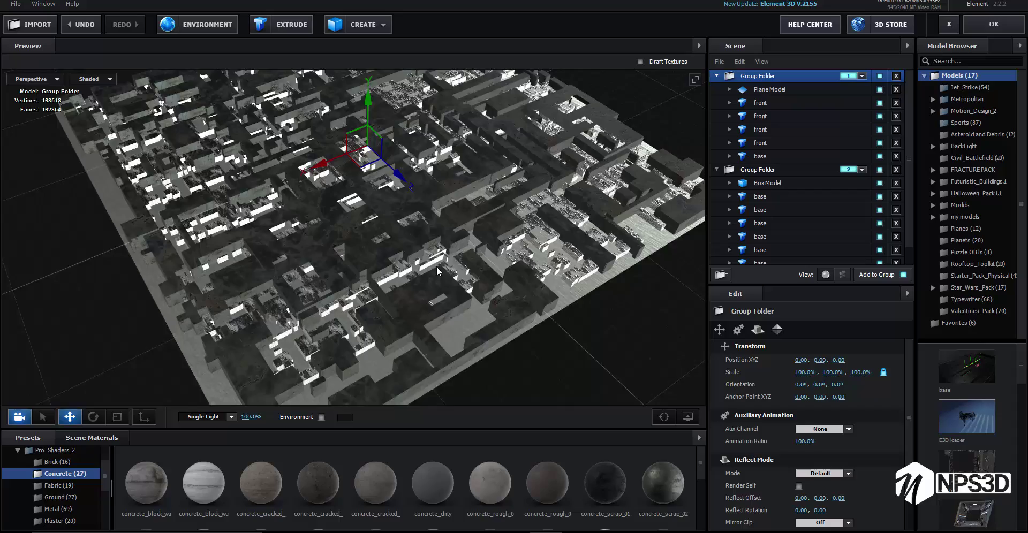
pyautogui.scroll(5, 454, 323)
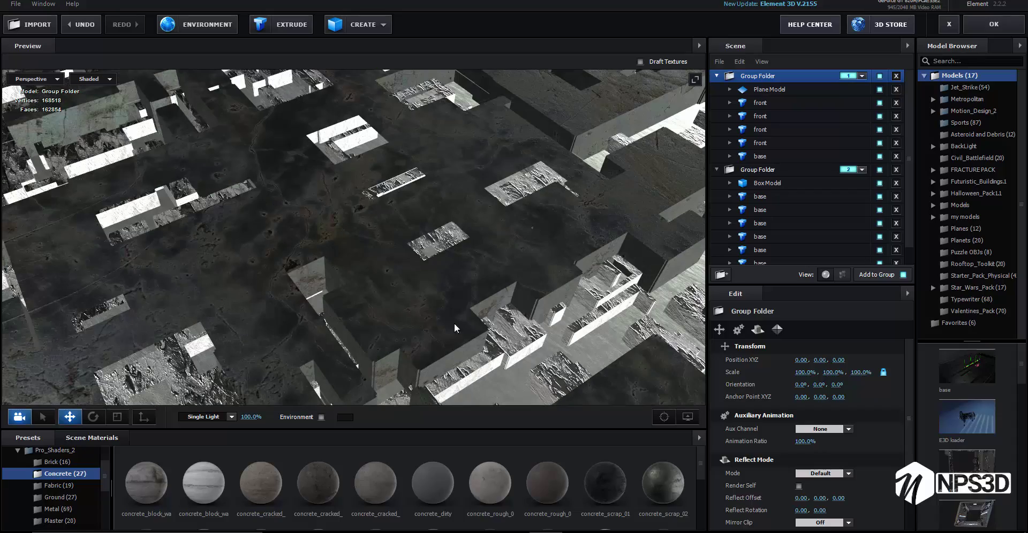
pyautogui.scroll(-2, 210, 486)
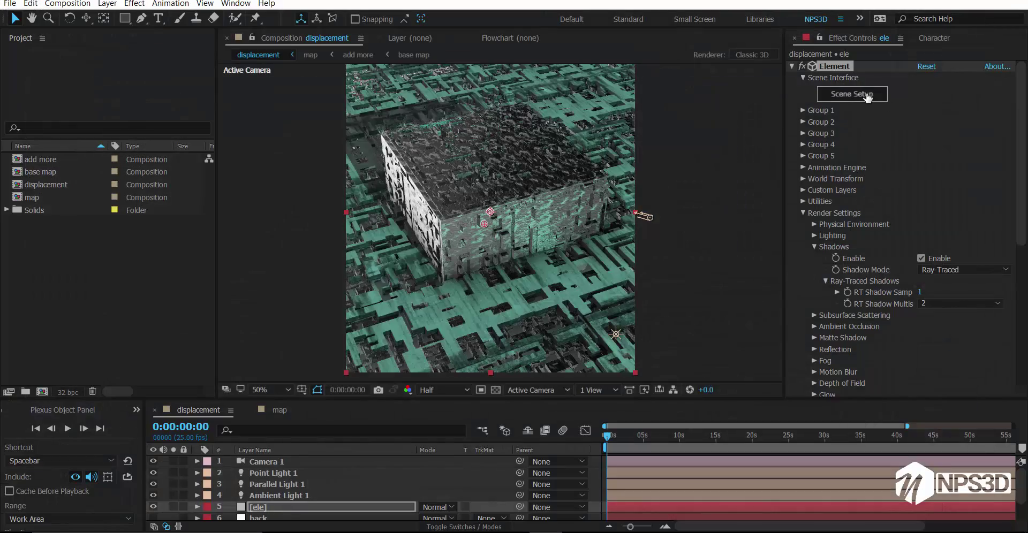
pyautogui.click(867, 95)
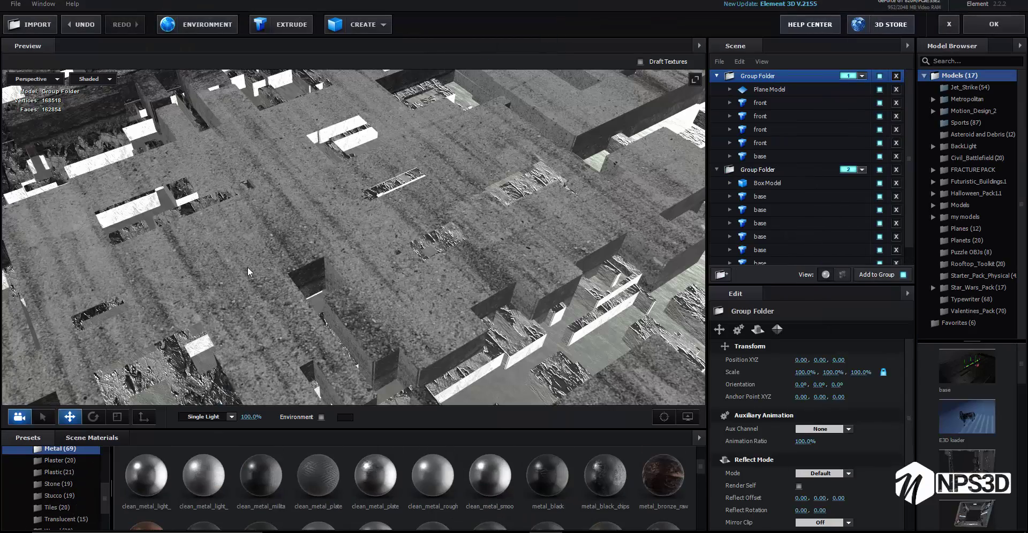
pyautogui.scroll(-5, 247, 267)
# Set Reflect Mode on the city's base part and step through its front parts.
pyautogui.click(760, 156)
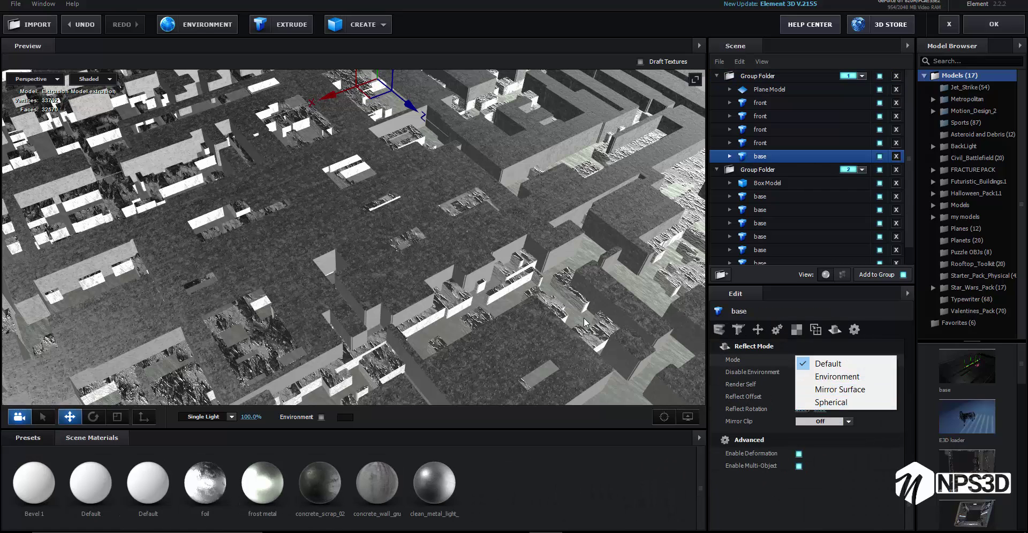
pyautogui.click(813, 365)
pyautogui.click(760, 143)
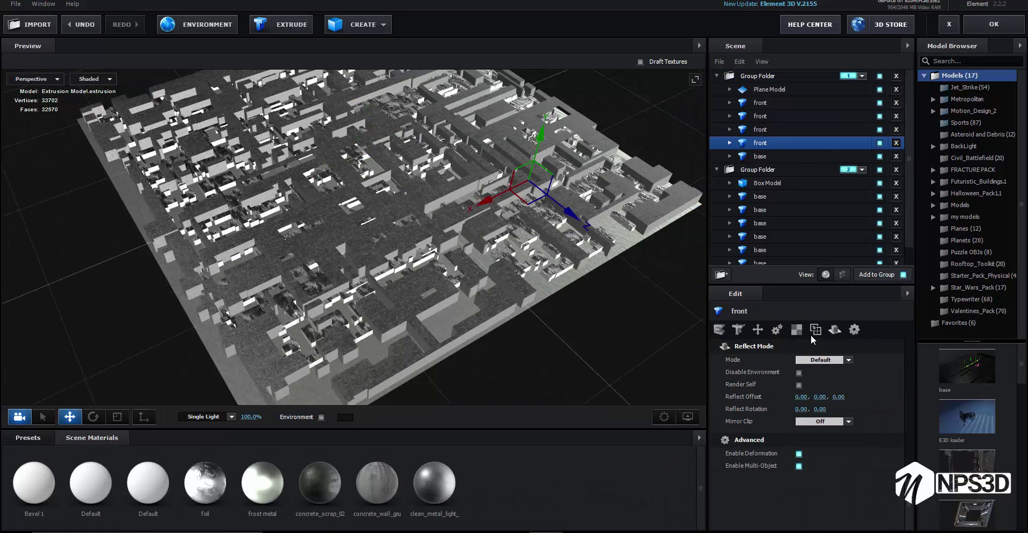
pyautogui.press('Up')
pyautogui.press('Up')
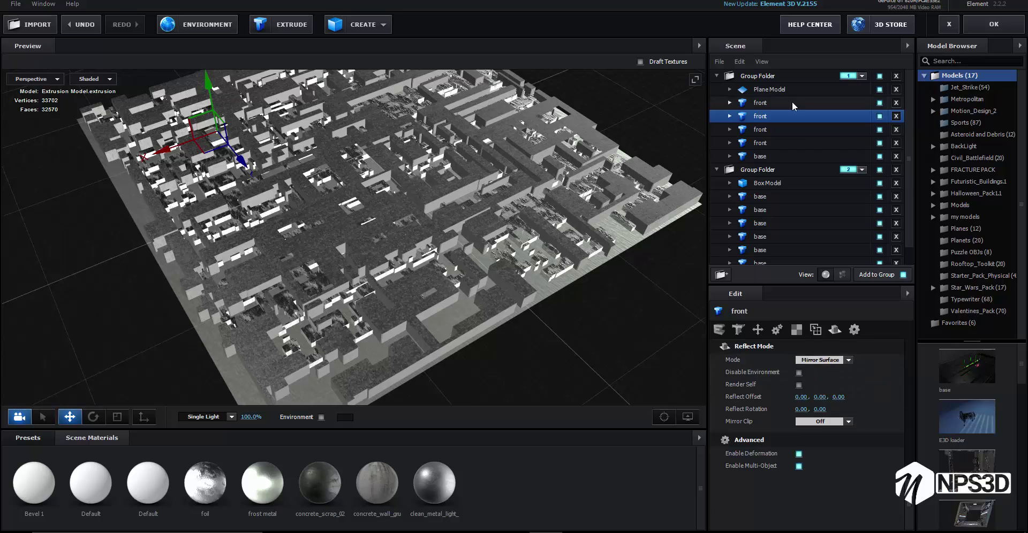
pyautogui.press('Up')
pyautogui.press('Up')
pyautogui.press('Down')
pyautogui.press('Down')
pyautogui.press('Down')
# Set Mirror Surface reflect mode on the box model and cube base, then apply.
pyautogui.press('Down')
pyautogui.press('Down')
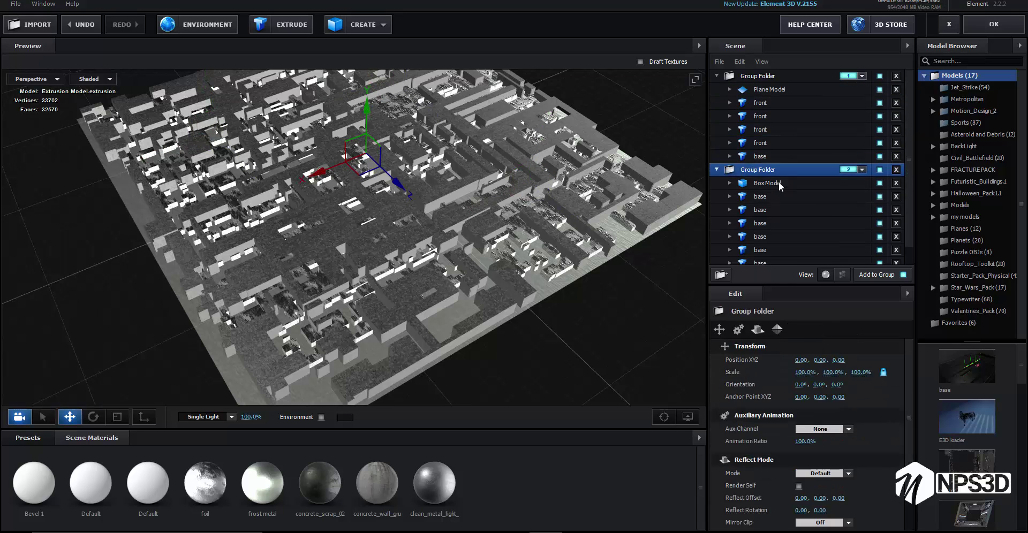
pyautogui.click(780, 183)
pyautogui.click(840, 359)
pyautogui.press('Down')
pyautogui.press('Down')
pyautogui.click(833, 360)
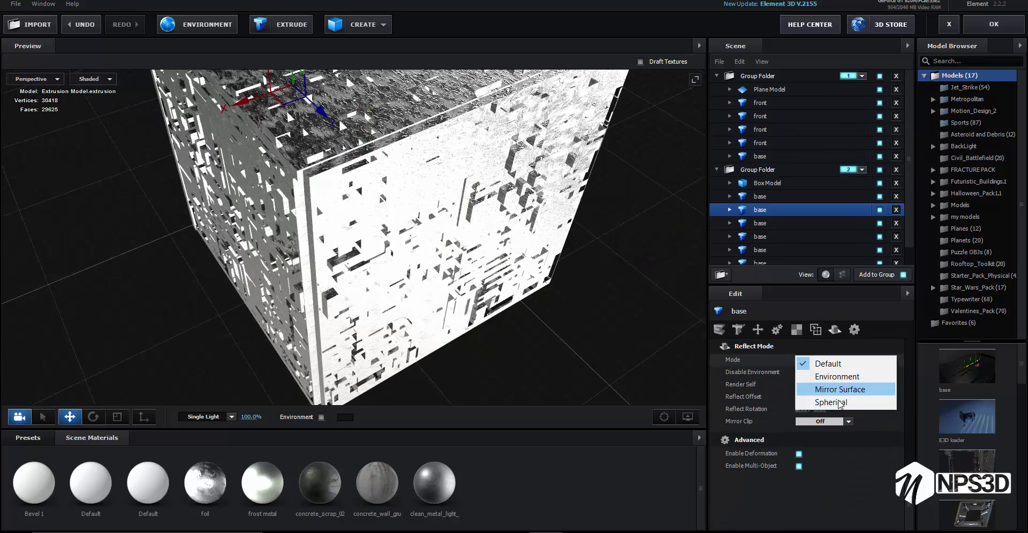
pyautogui.click(833, 360)
pyautogui.press('Down')
pyautogui.press('Down')
pyautogui.press('Down')
pyautogui.press('Down')
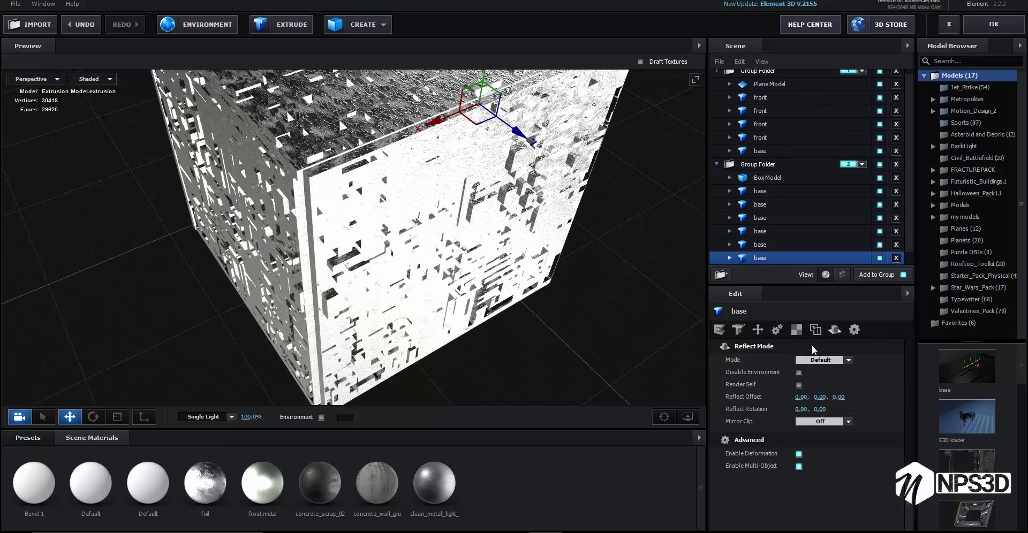
pyautogui.click(836, 407)
pyautogui.click(993, 24)
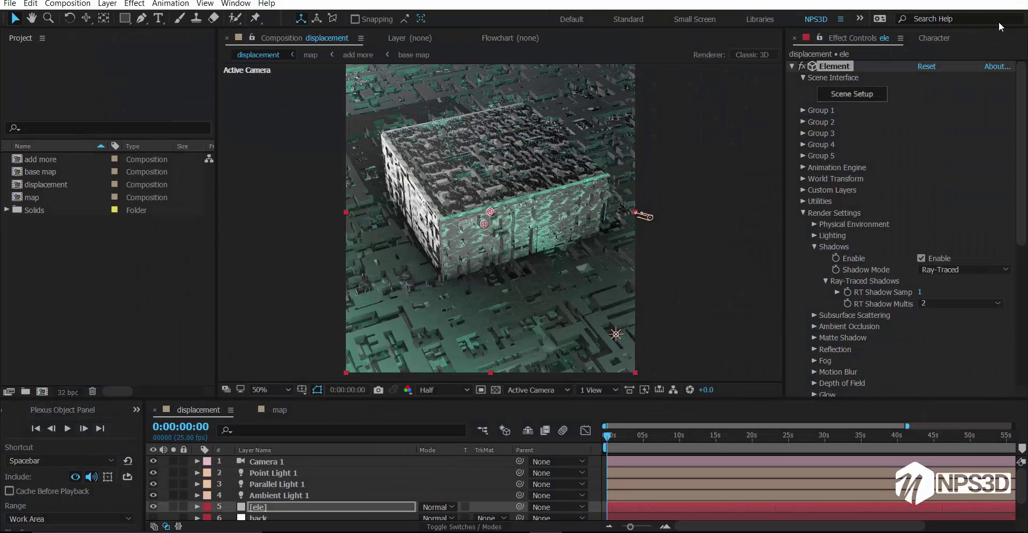
# Lighten the ground Plane Model material's diffuse colour and apply the scene.
pyautogui.press('.')
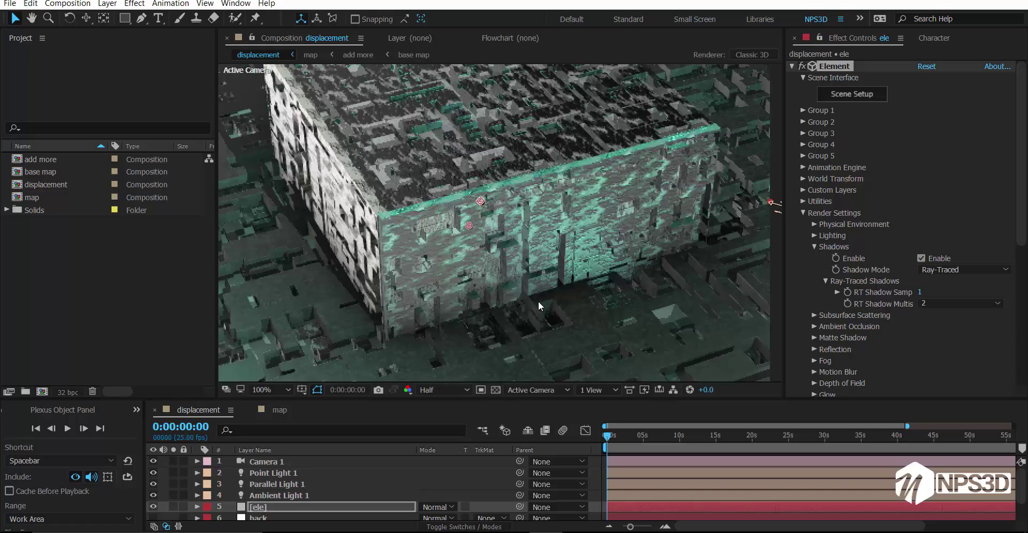
pyautogui.click(852, 94)
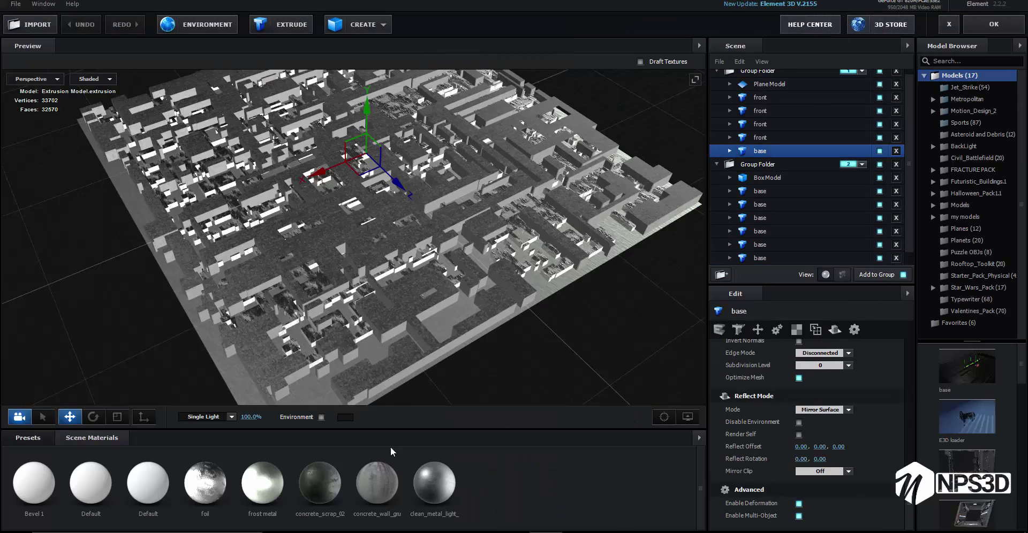
pyautogui.click(729, 84)
pyautogui.click(782, 97)
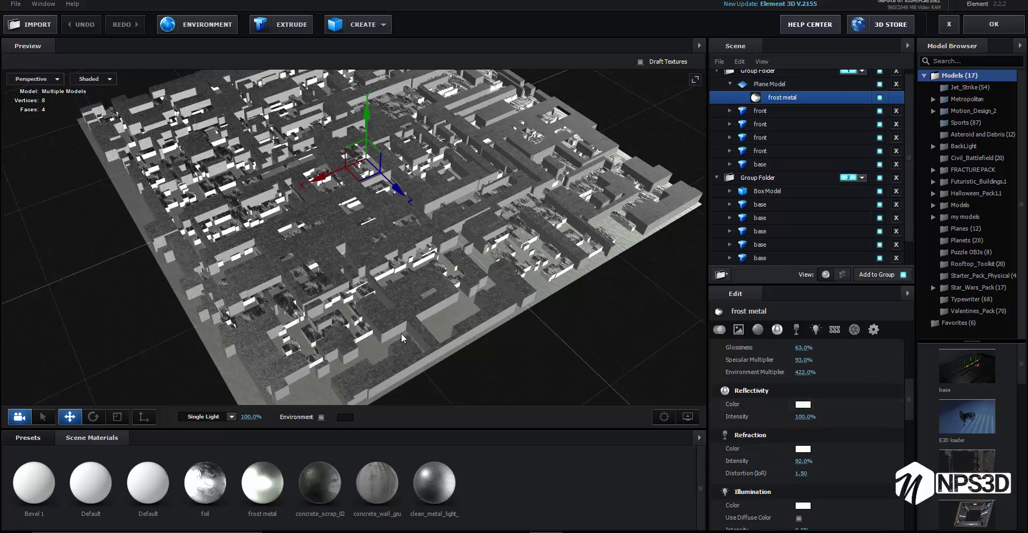
pyautogui.moveTo(434, 320); pyautogui.dragTo(442, 342)
pyautogui.click(434, 482)
pyautogui.scroll(5, 814, 407)
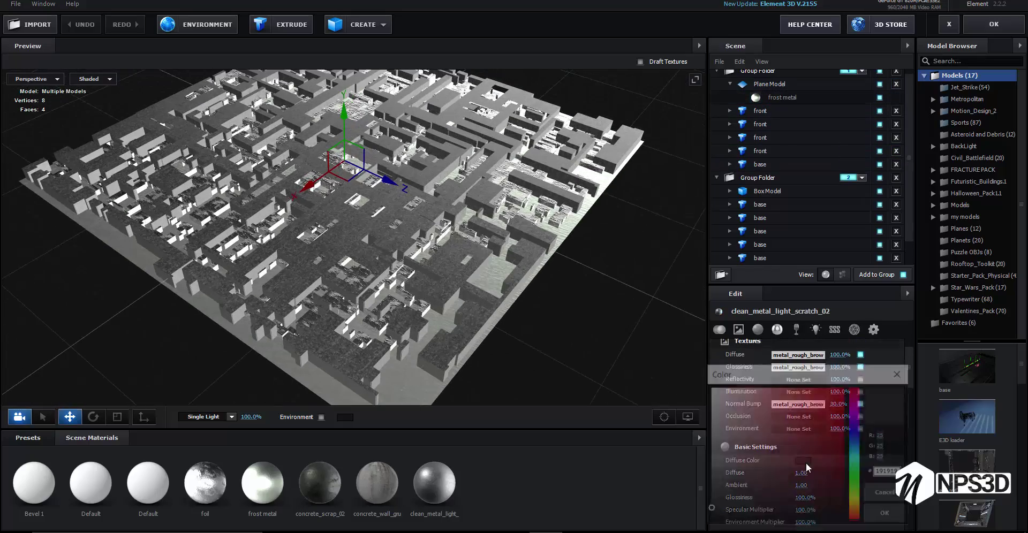
pyautogui.click(830, 368)
pyautogui.click(941, 484)
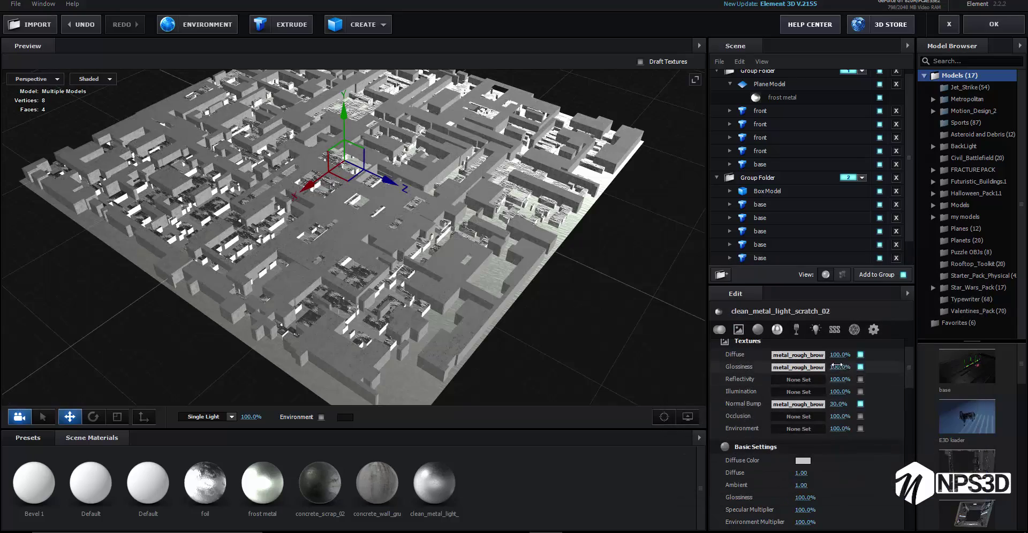
pyautogui.click(987, 28)
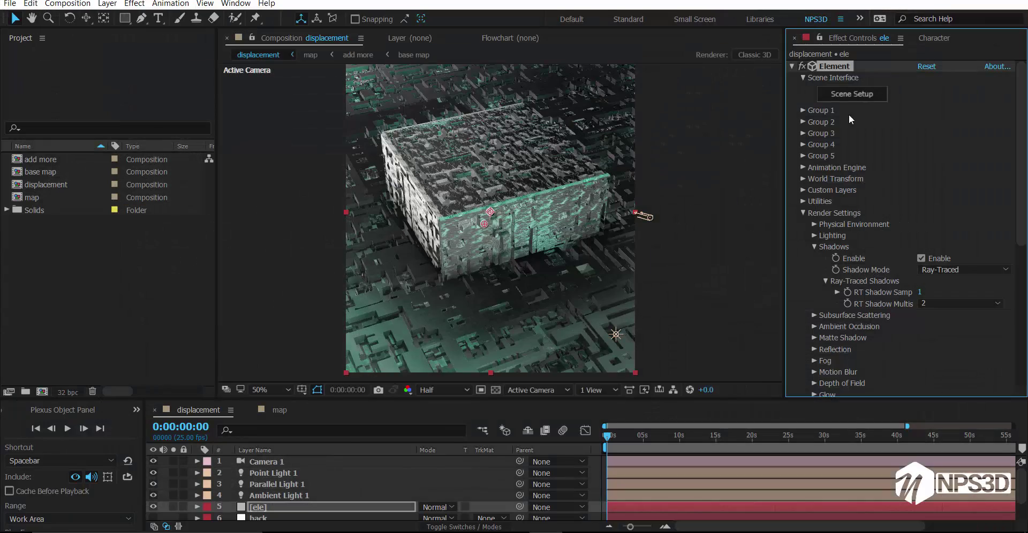
# Check Point Light 1's colour (B1F6E7) and select the ambient light layer.
pyautogui.click(852, 94)
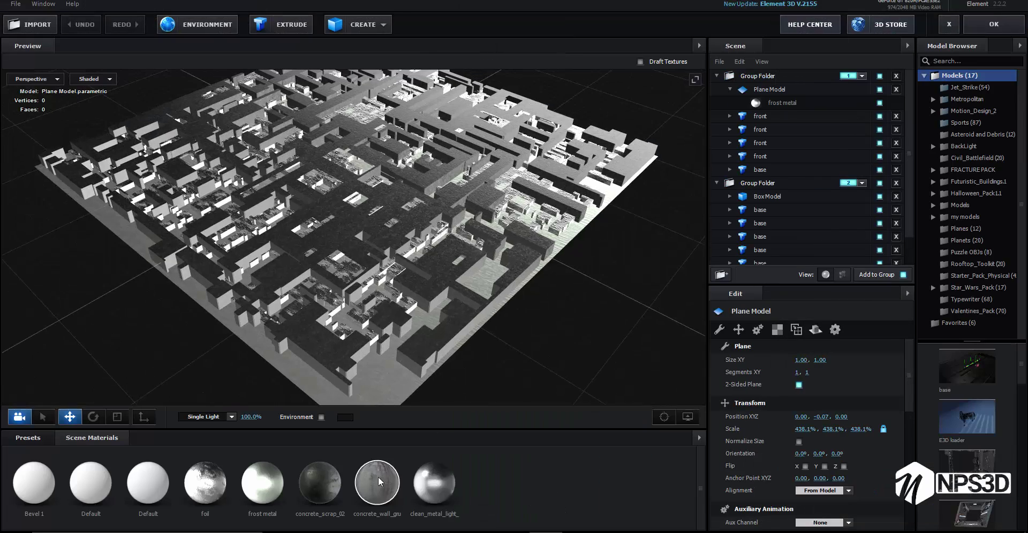
pyautogui.click(991, 24)
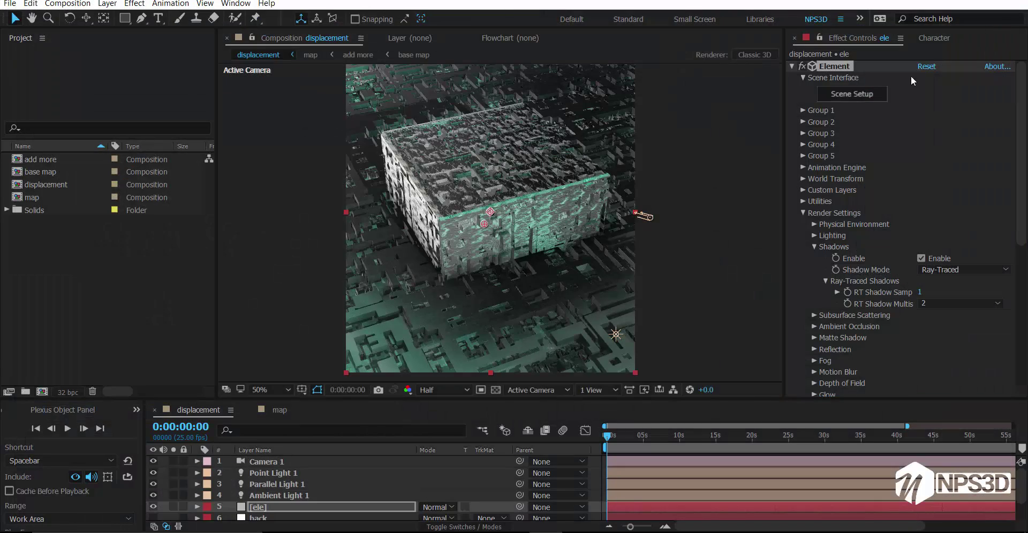
pyautogui.click(864, 97)
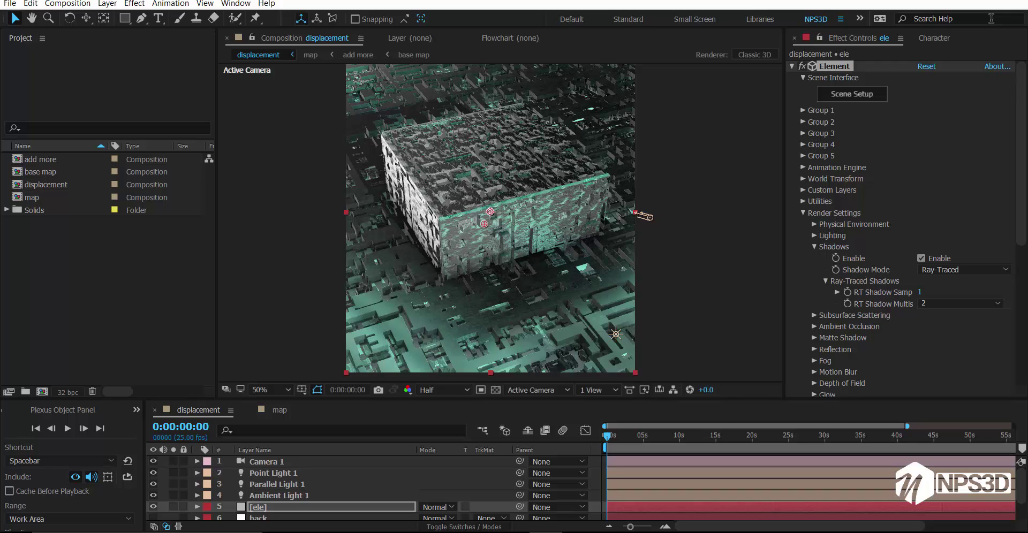
pyautogui.doubleClick(272, 473)
pyautogui.click(872, 141)
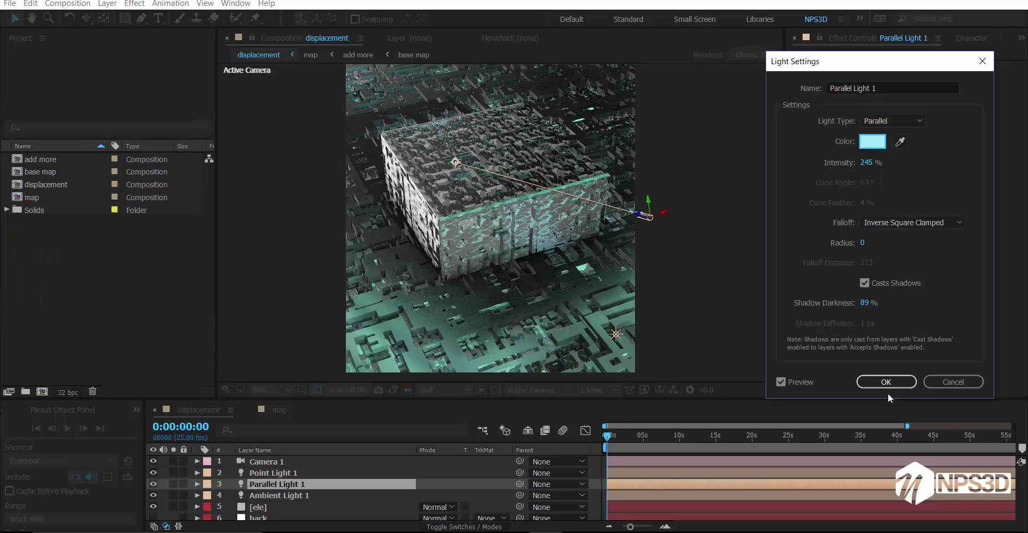
pyautogui.click(304, 495)
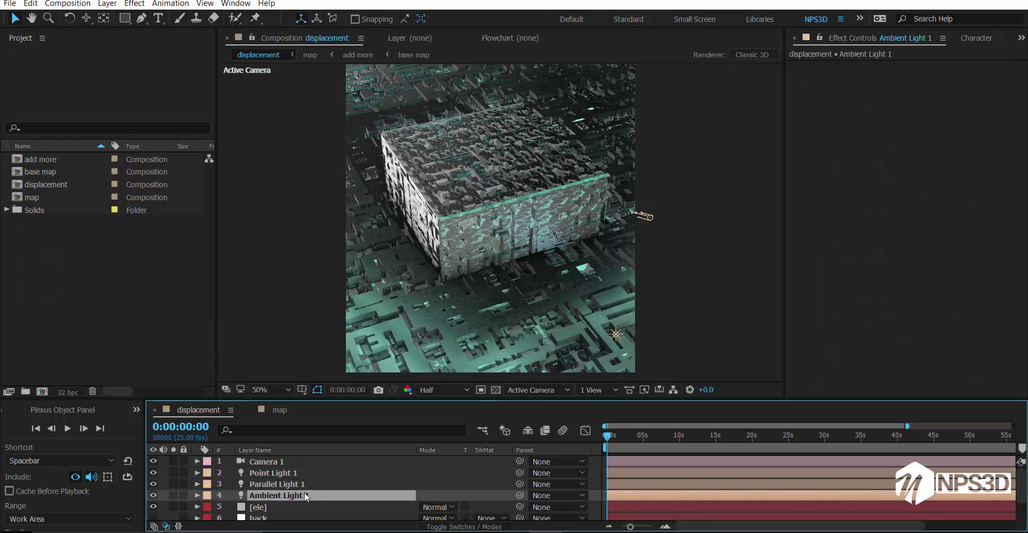
# Reopen the Element 3D scene editor on the ele layer and select the cube's group folder.
pyautogui.click(258, 507)
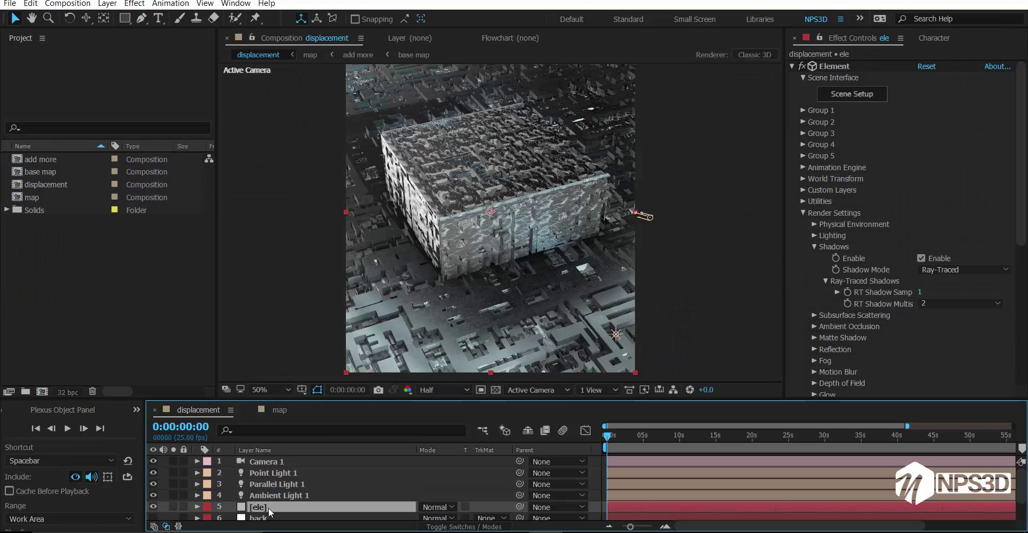
pyautogui.click(854, 94)
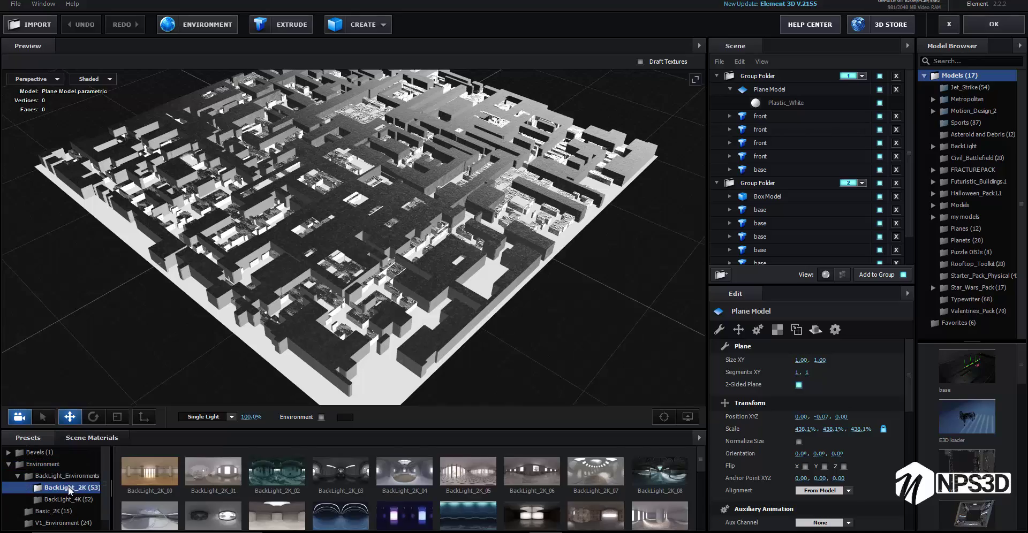
pyautogui.click(994, 24)
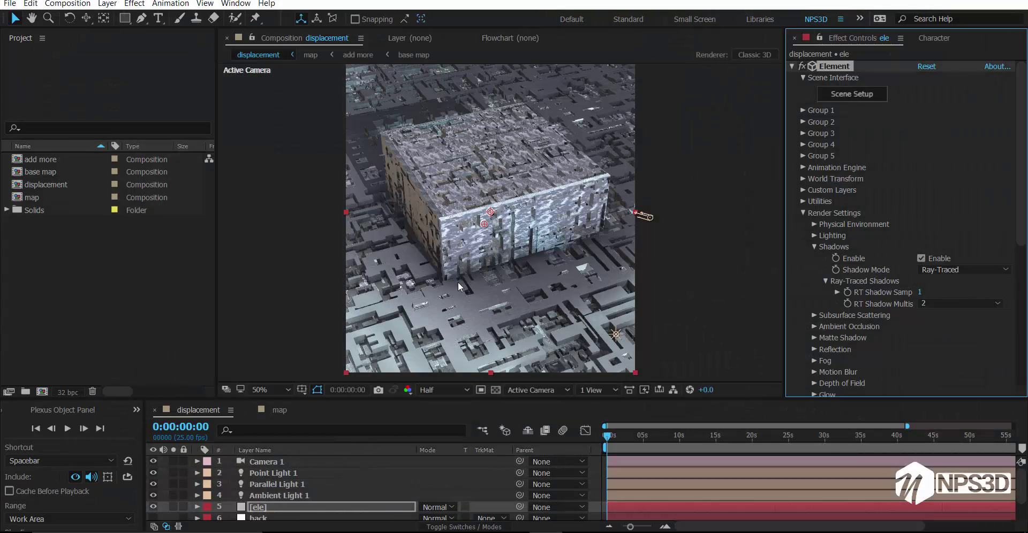
pyautogui.click(851, 94)
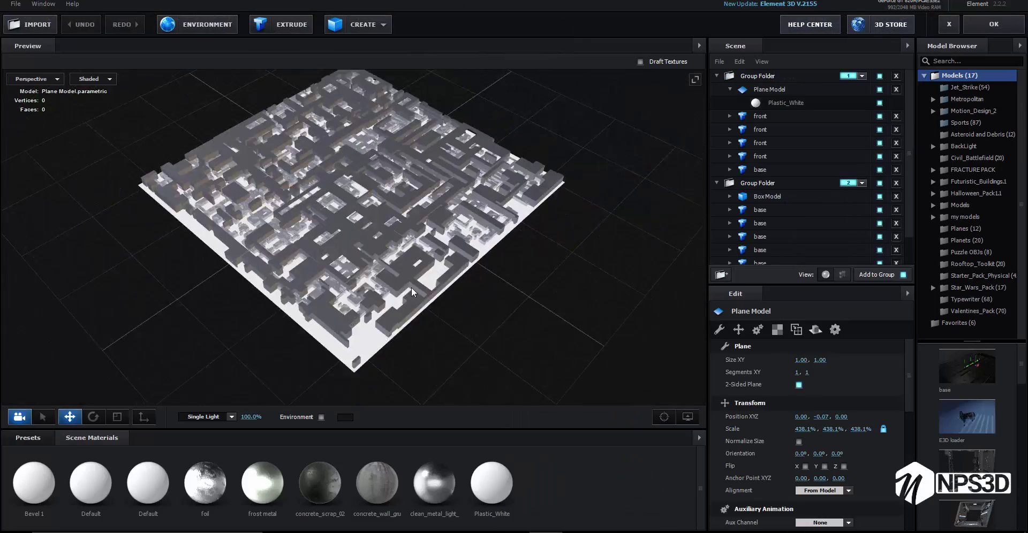
pyautogui.scroll(5, 349, 317)
pyautogui.click(758, 183)
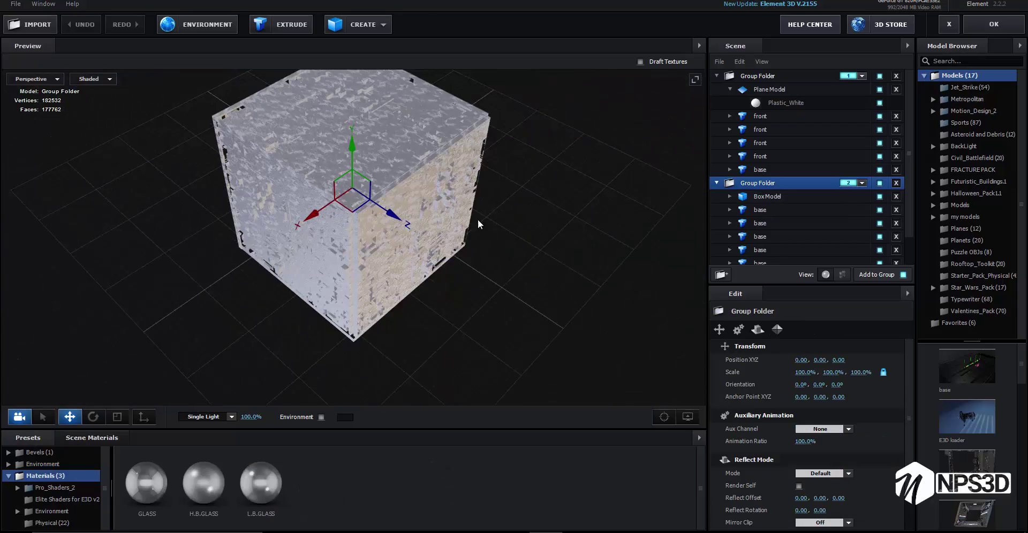
pyautogui.scroll(3, 471, 219)
pyautogui.scroll(2, 463, 218)
pyautogui.scroll(-5, 502, 244)
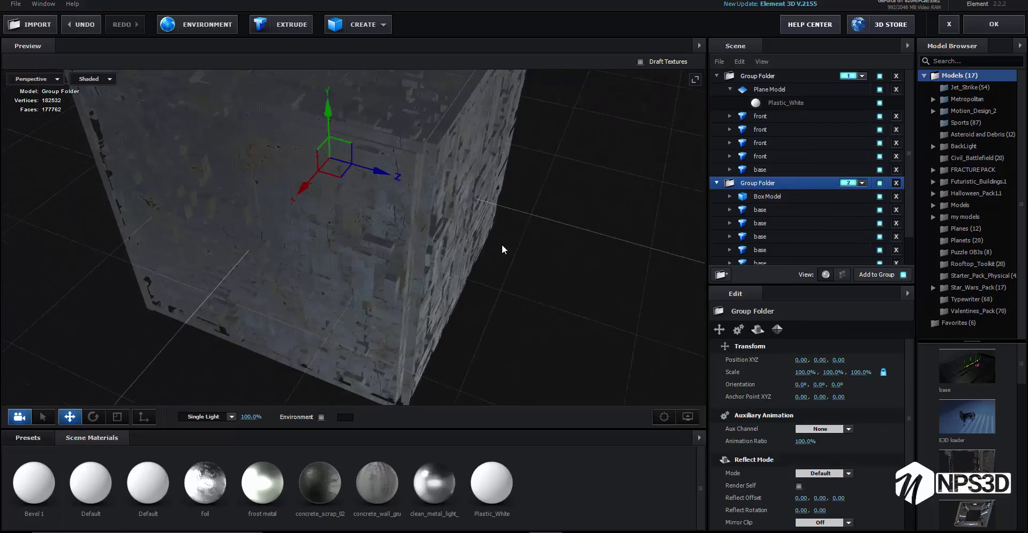
# Apply the Pro_Shaders_2 Metal preset clean_metal_clean to the cube and view at 100%.
pyautogui.click(29, 437)
pyautogui.doubleClick(56, 488)
pyautogui.click(53, 471)
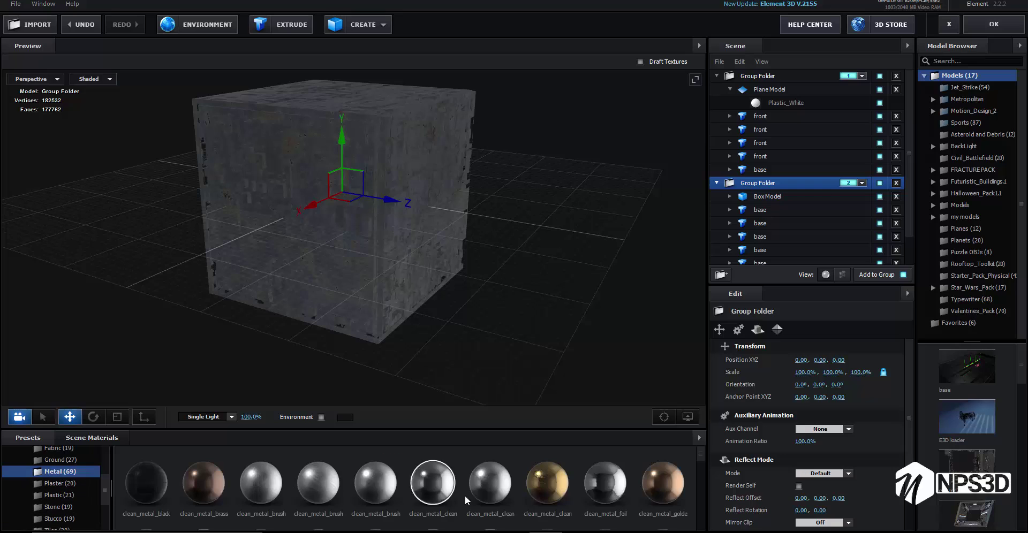
pyautogui.click(760, 169)
pyautogui.click(550, 498)
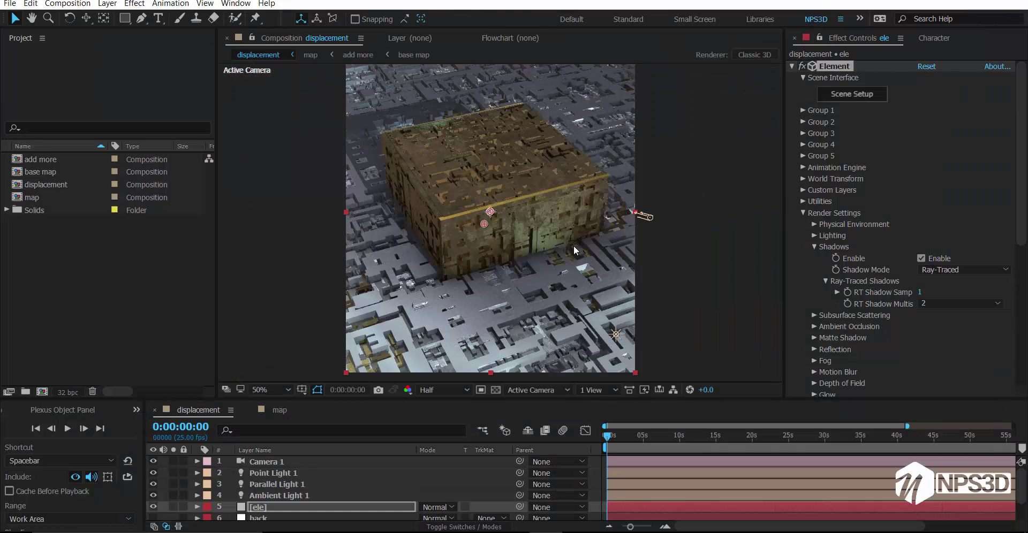
pyautogui.press('.')
pyautogui.click(852, 94)
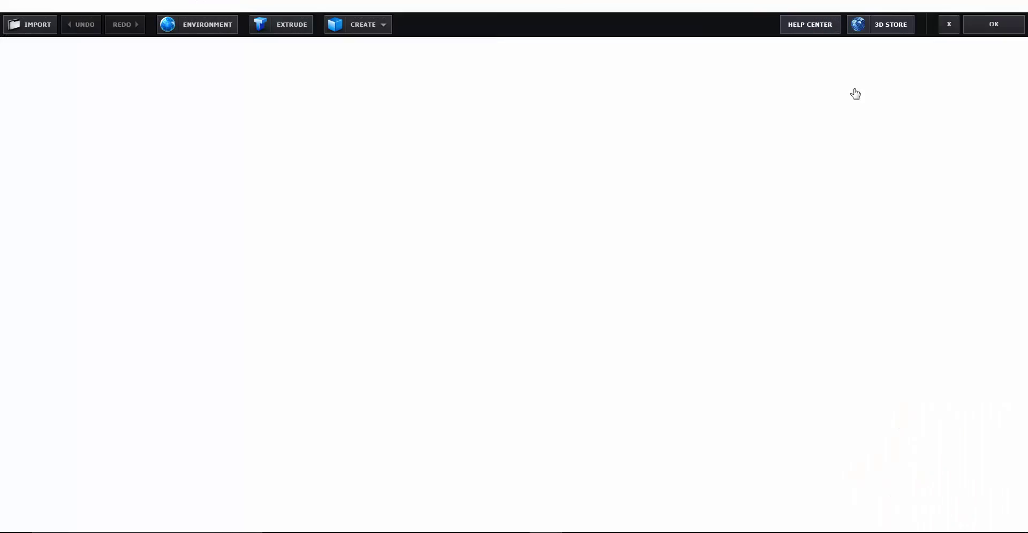
pyautogui.click(491, 483)
# On the cube's Box Model, try a blue Translucent material, undo it, then test an Elite Shaders material.
pyautogui.click(994, 24)
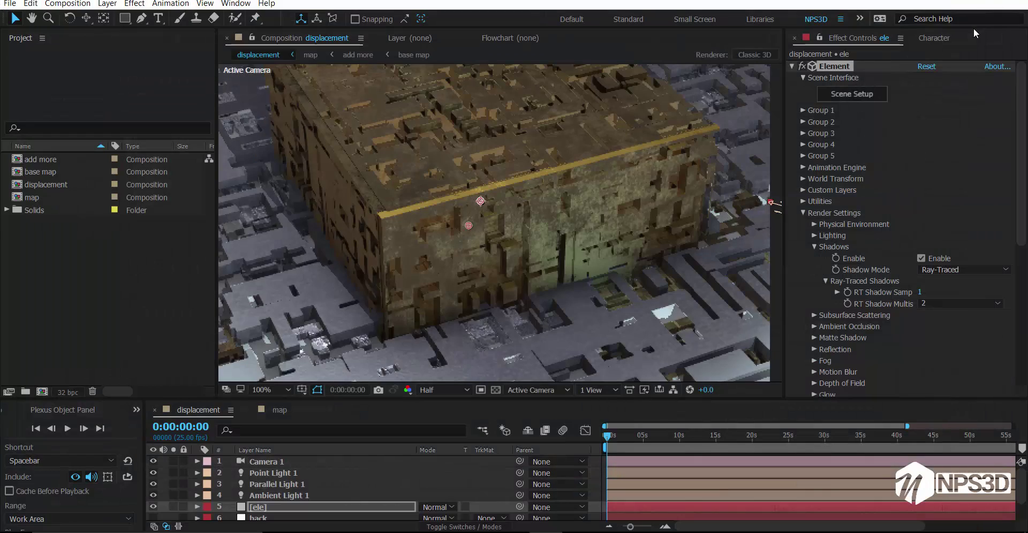
pyautogui.click(32, 438)
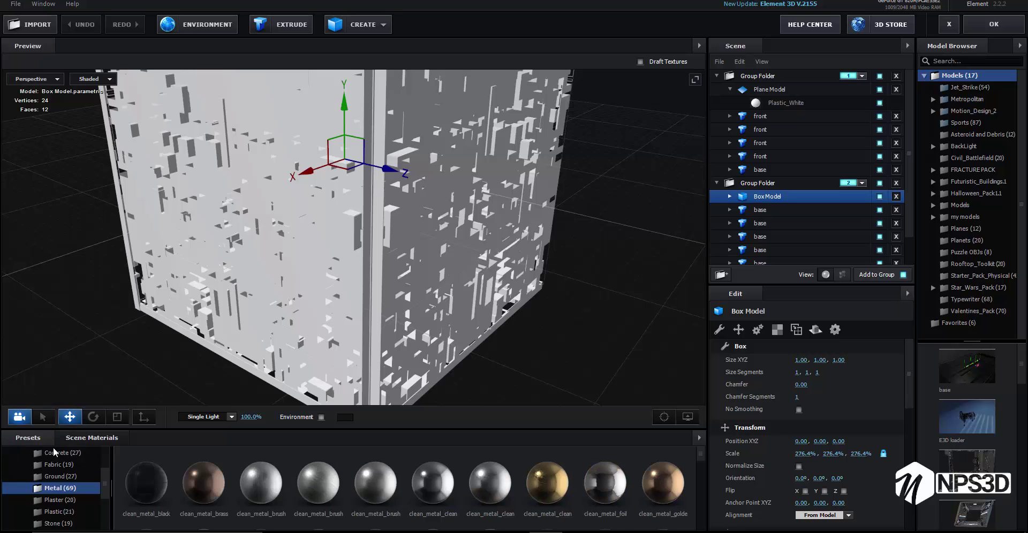
pyautogui.scroll(-2, 77, 503)
pyautogui.scroll(-3, 77, 506)
pyautogui.click(64, 476)
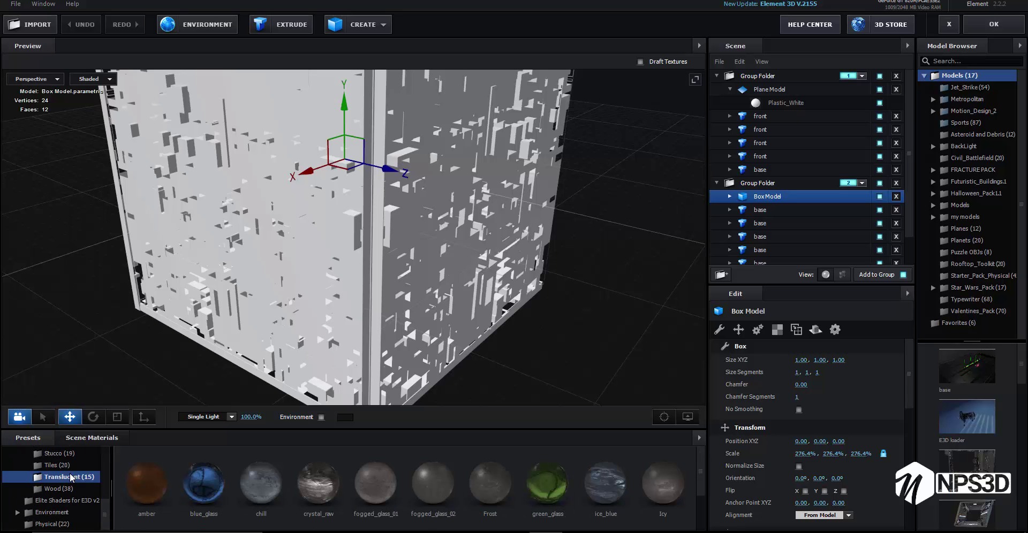
pyautogui.moveTo(261, 482); pyautogui.dragTo(406, 259)
pyautogui.hotkey('ctrl', 'z')
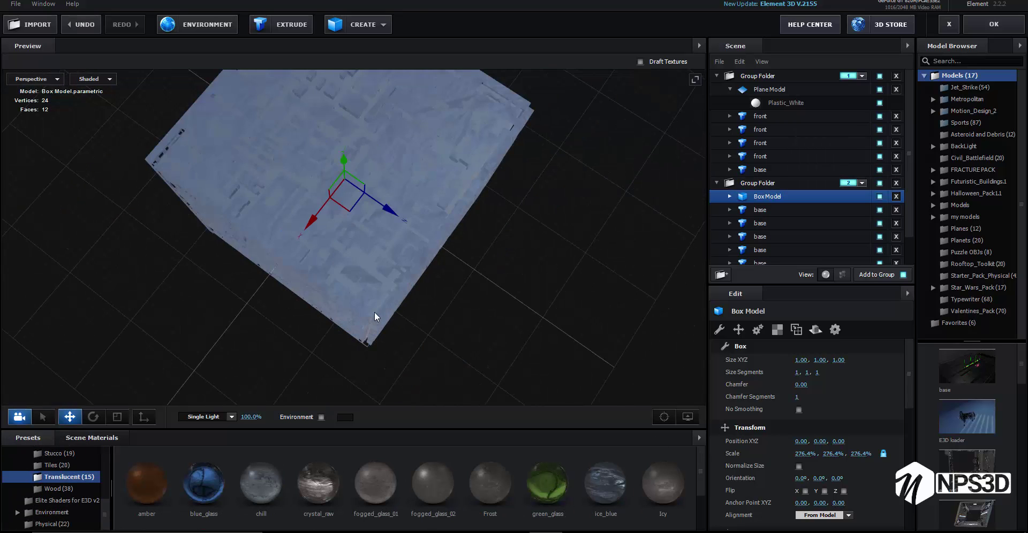
pyautogui.click(65, 500)
pyautogui.scroll(-1, 331, 493)
pyautogui.scroll(-3, 331, 493)
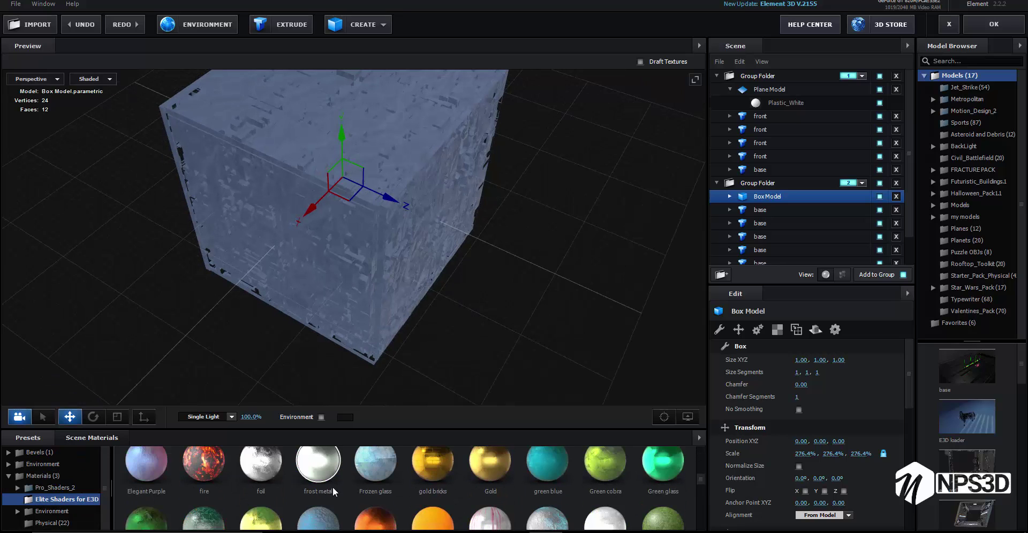
pyautogui.moveTo(332, 486); pyautogui.dragTo(771, 197)
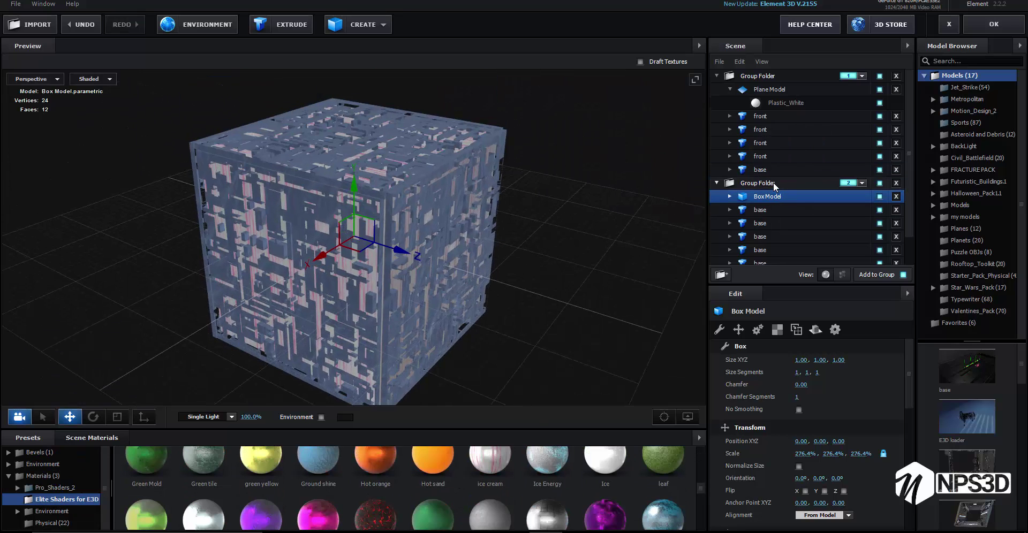
# Group the cube's base parts into a new folder, apply the Ice material, and confirm the scene.
pyautogui.click(776, 210)
pyautogui.keyDown('shift'); pyautogui.click(781, 249); pyautogui.keyUp('shift')
pyautogui.click(722, 274)
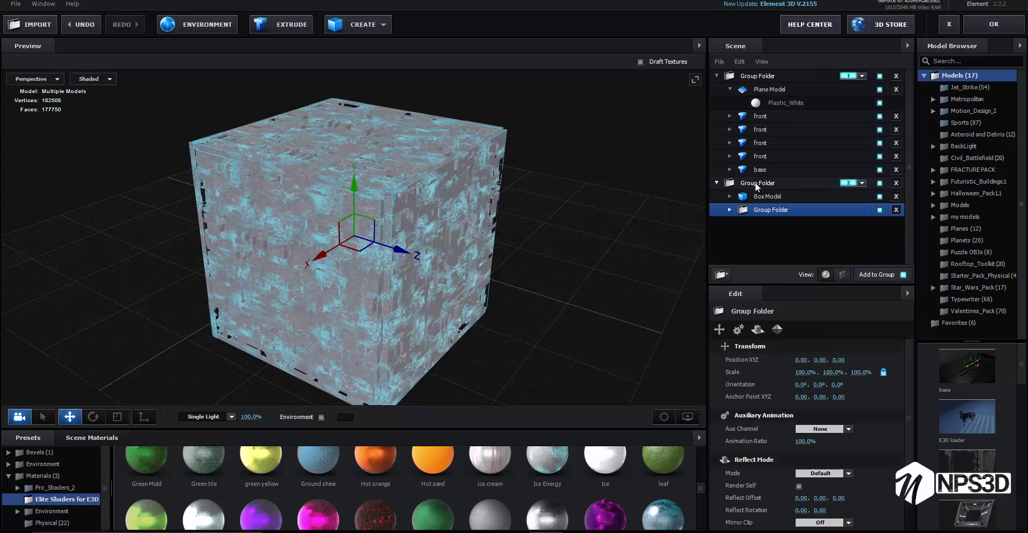
pyautogui.click(605, 461)
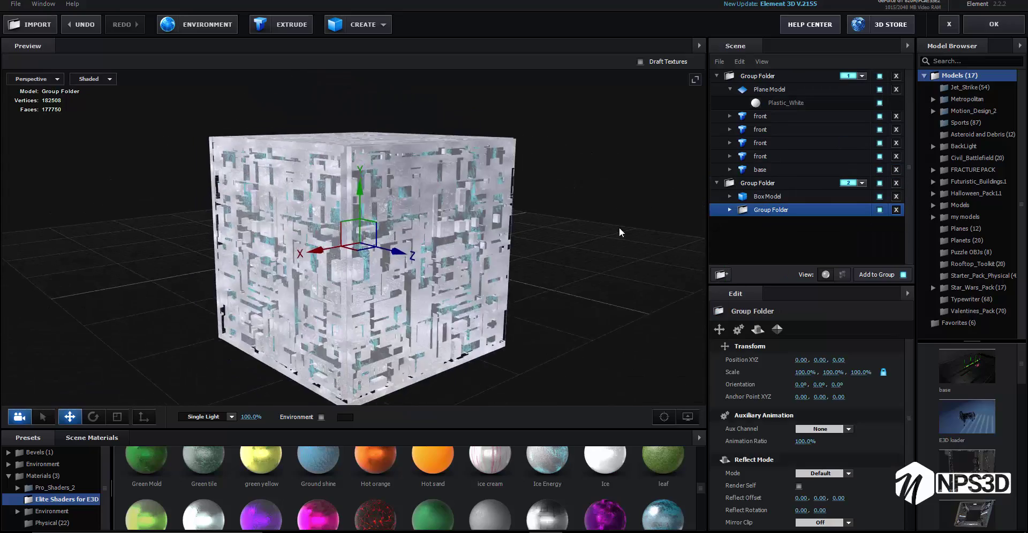
pyautogui.click(993, 24)
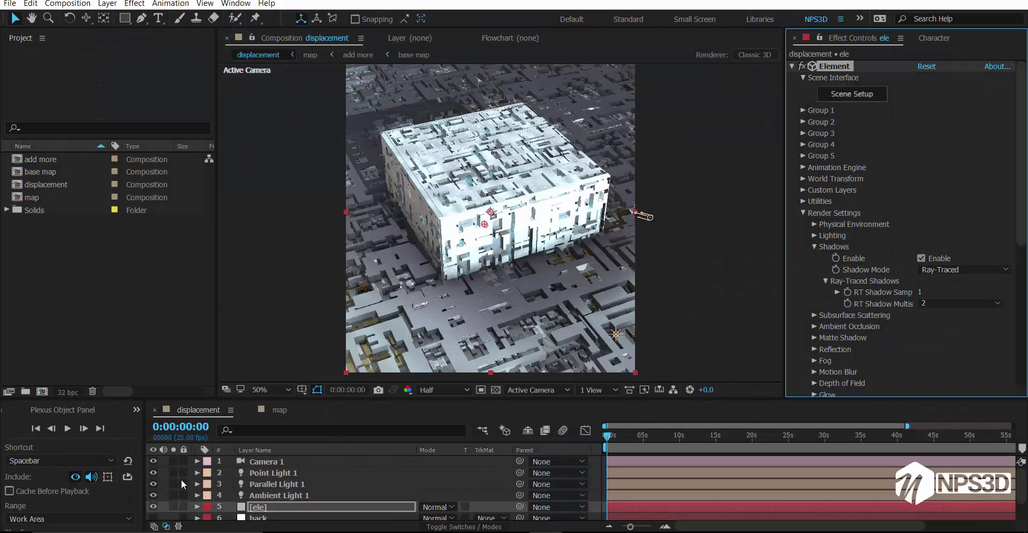
# Hide the three light layers and set Group 2's Position XY to 518, 350.
pyautogui.moveTo(153, 473); pyautogui.dragTo(153, 495)
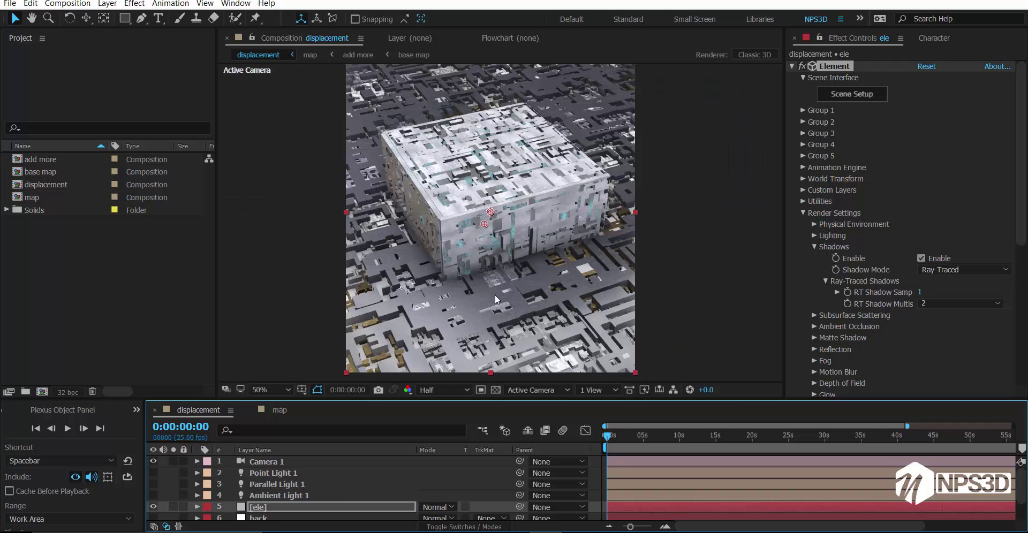
pyautogui.click(821, 122)
pyautogui.scroll(-1, 856, 161)
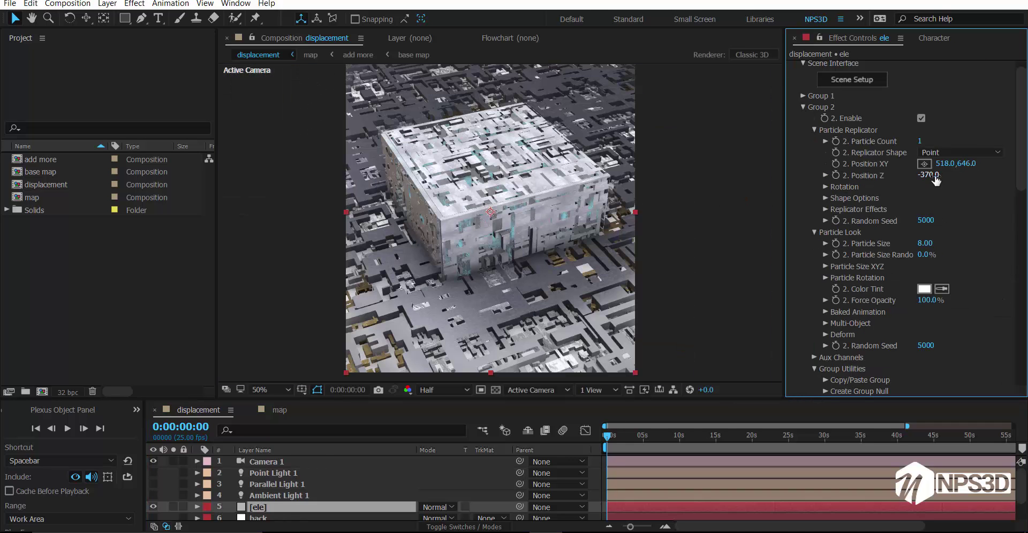
pyautogui.click(961, 153)
pyautogui.moveTo(967, 164)
pyautogui.mouseDown()
pyautogui.moveTo(939, 181)
pyautogui.moveTo(886, 168)
pyautogui.mouseUp()
pyautogui.click(931, 161)
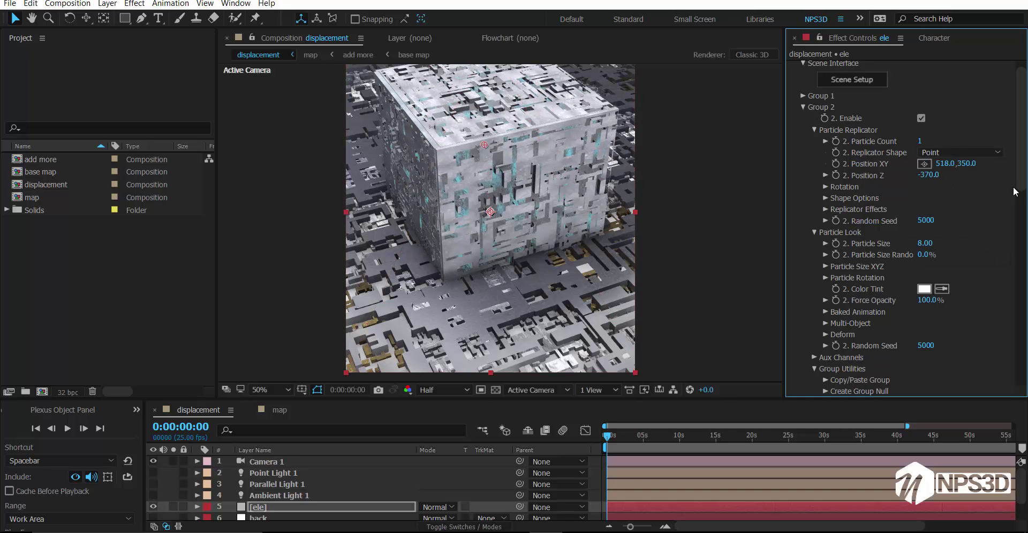
# Orbit the camera to view the raised cube from higher, then reopen the Element 3D scene editor.
pyautogui.press('c')
pyautogui.moveTo(490, 281); pyautogui.dragTo(500, 228)
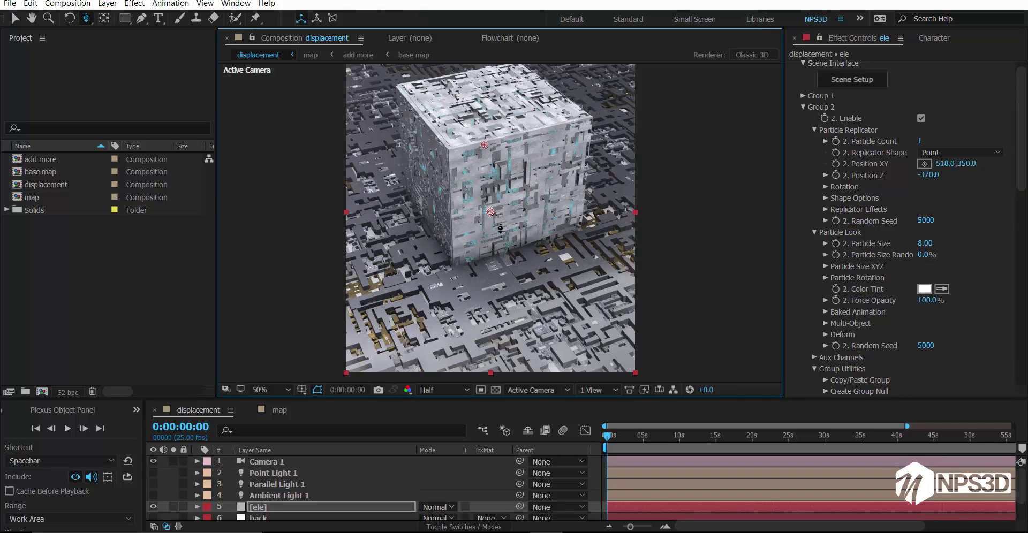
pyautogui.press('c')
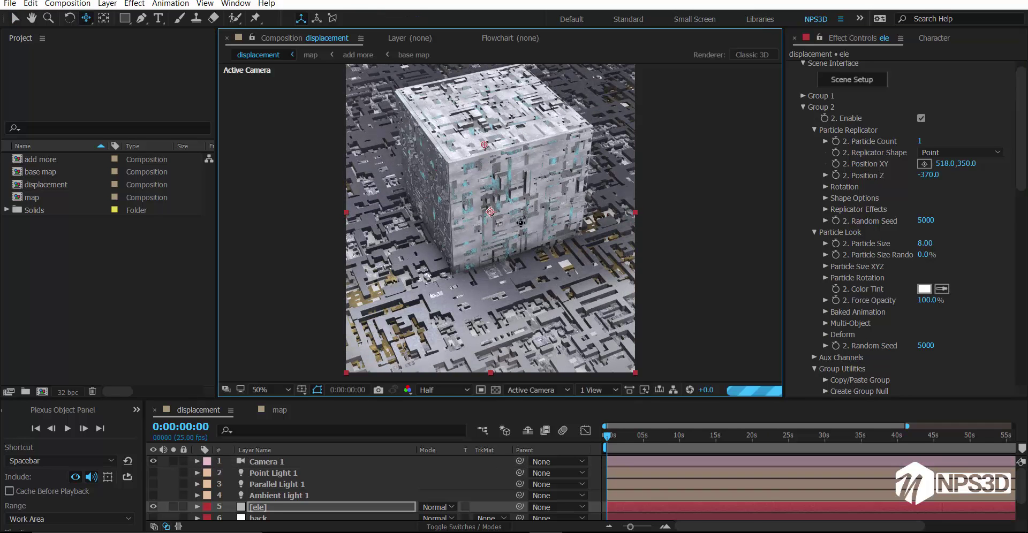
pyautogui.click(849, 79)
pyautogui.scroll(5, 548, 272)
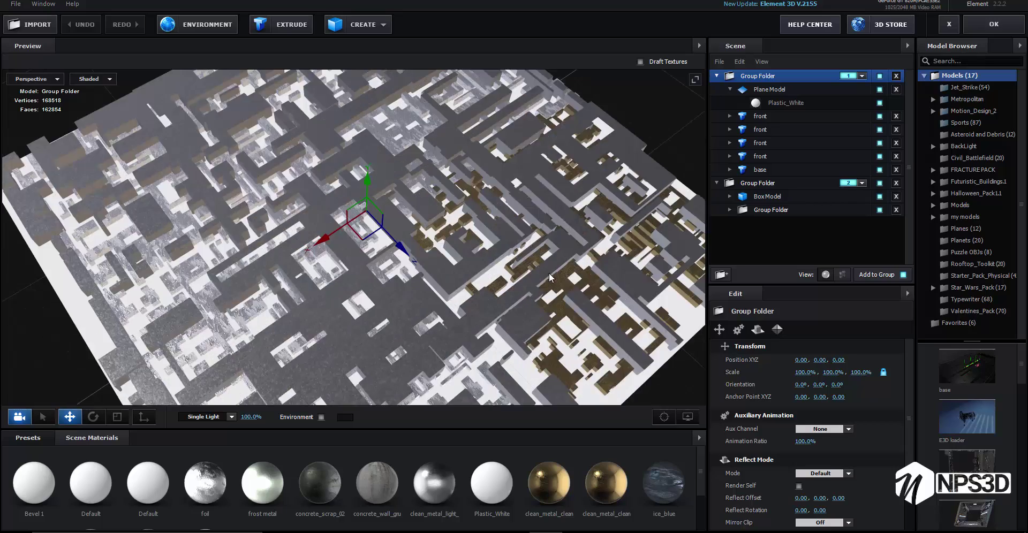
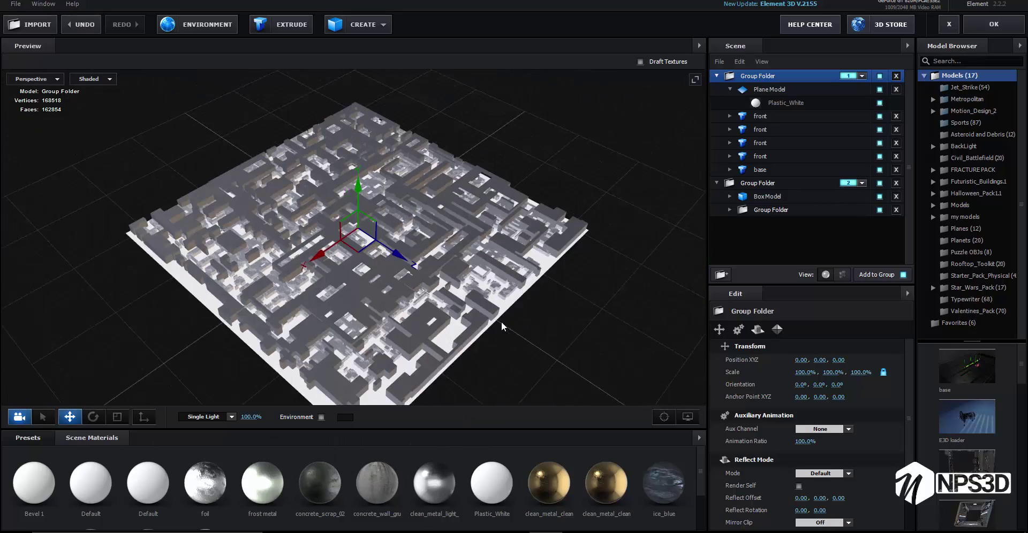
# Inspect the base model and its material, then apply the scene to After Effects.
pyautogui.click(760, 170)
pyautogui.click(766, 183)
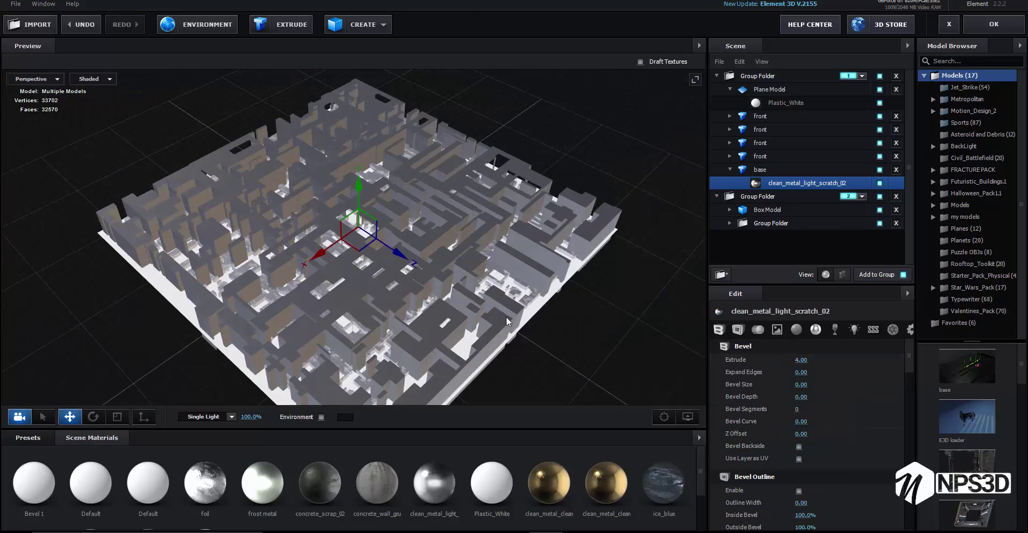
pyautogui.moveTo(506, 317); pyautogui.dragTo(535, 300)
pyautogui.click(984, 29)
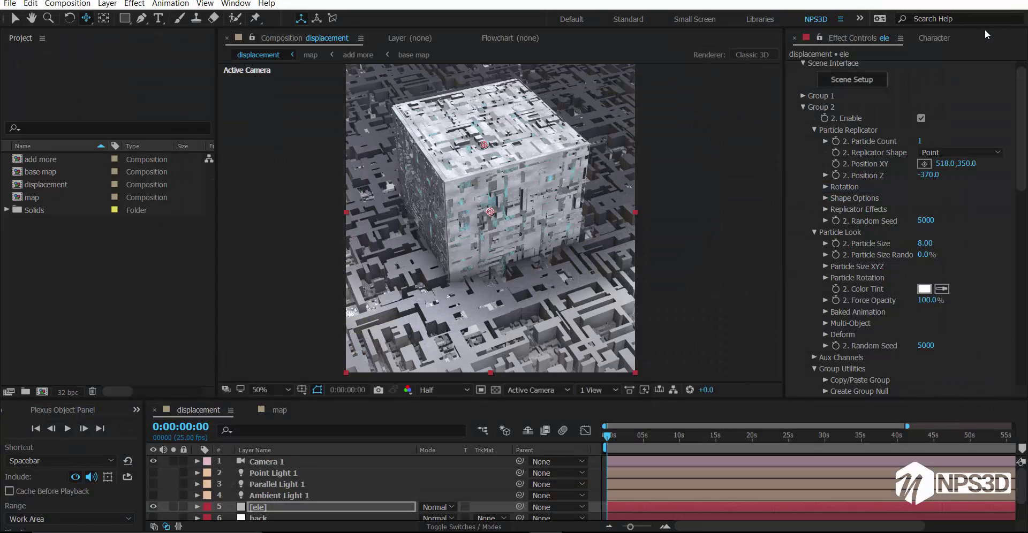
# Set the foil buildings' Extrude depth to 2 on the front layer materials.
pyautogui.click(852, 79)
pyautogui.click(435, 282)
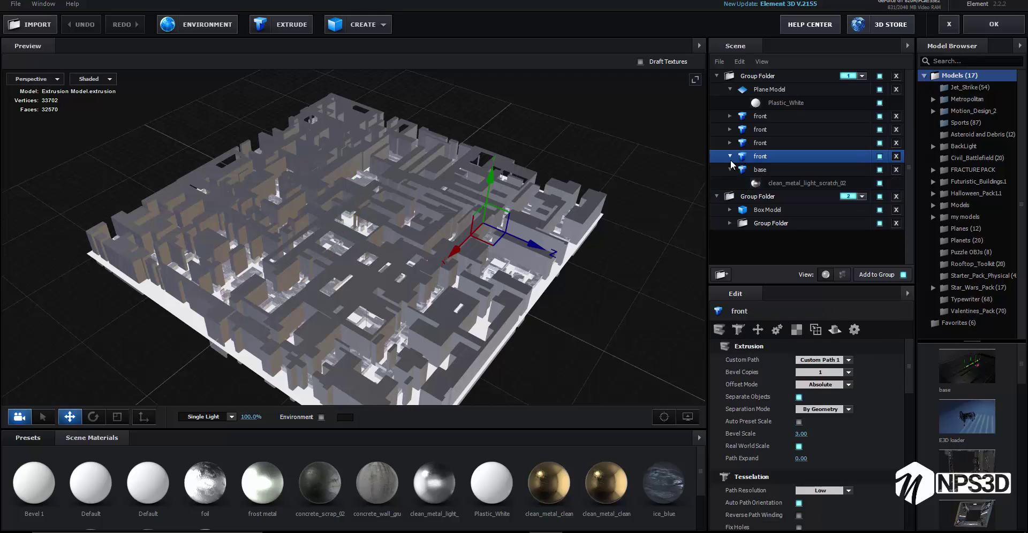
pyautogui.click(800, 360)
pyautogui.write('2')
pyautogui.click(730, 143)
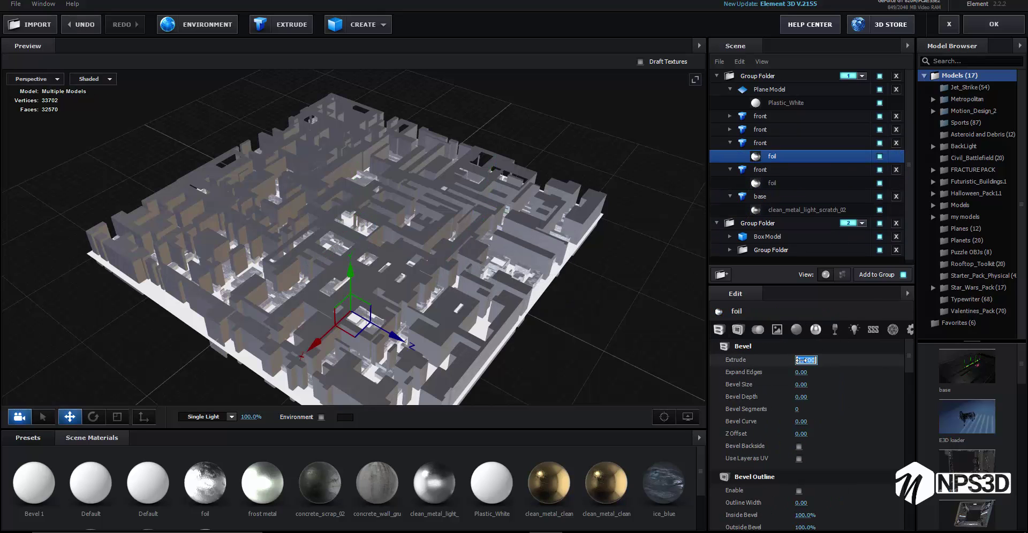
pyautogui.click(729, 116)
pyautogui.write('1.5')
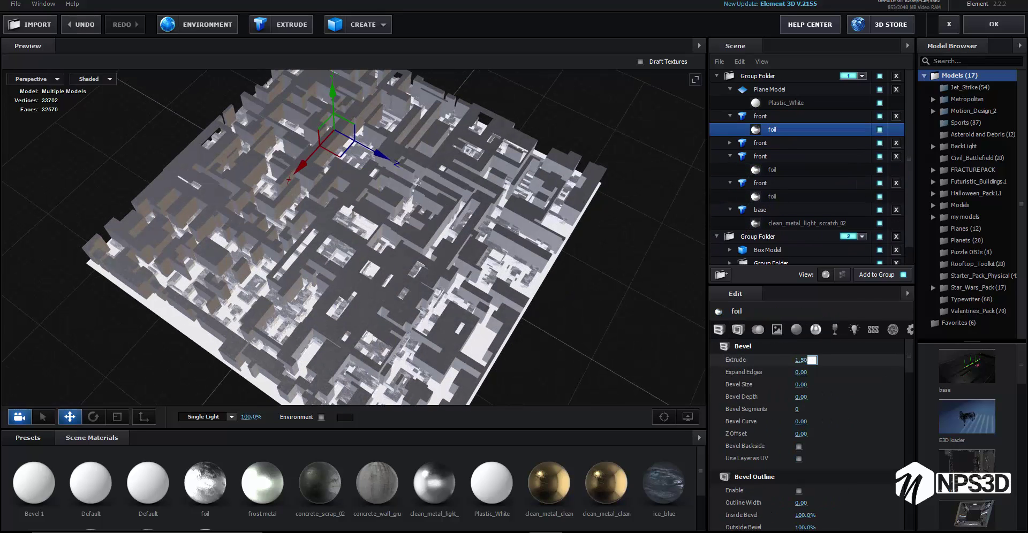
# Lower the Plane Model ground to Y -0.23 beneath the buildings and apply the scene.
pyautogui.moveTo(431, 288); pyautogui.dragTo(447, 261)
pyautogui.click(331, 209)
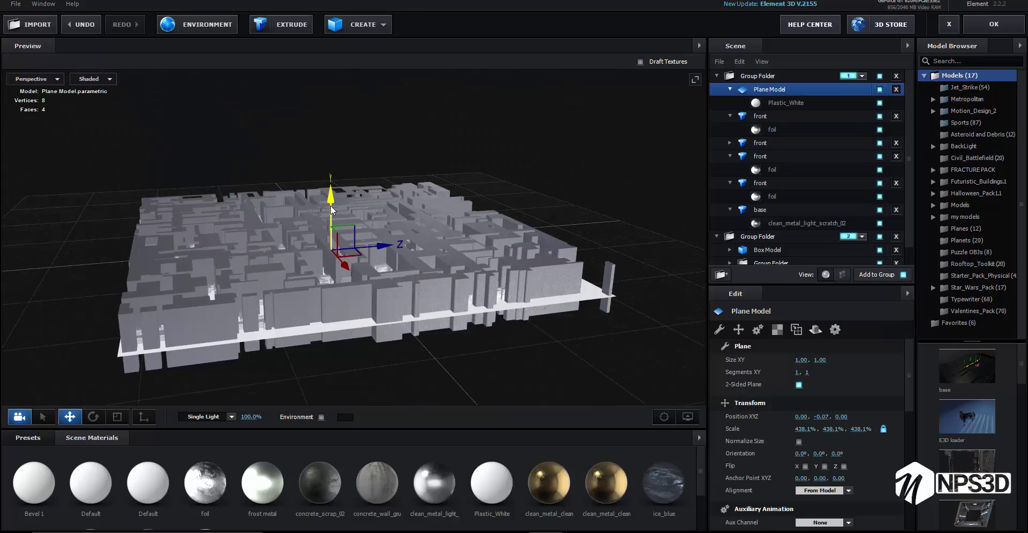
pyautogui.moveTo(330, 209); pyautogui.dragTo(332, 219)
pyautogui.moveTo(503, 336); pyautogui.dragTo(255, 348)
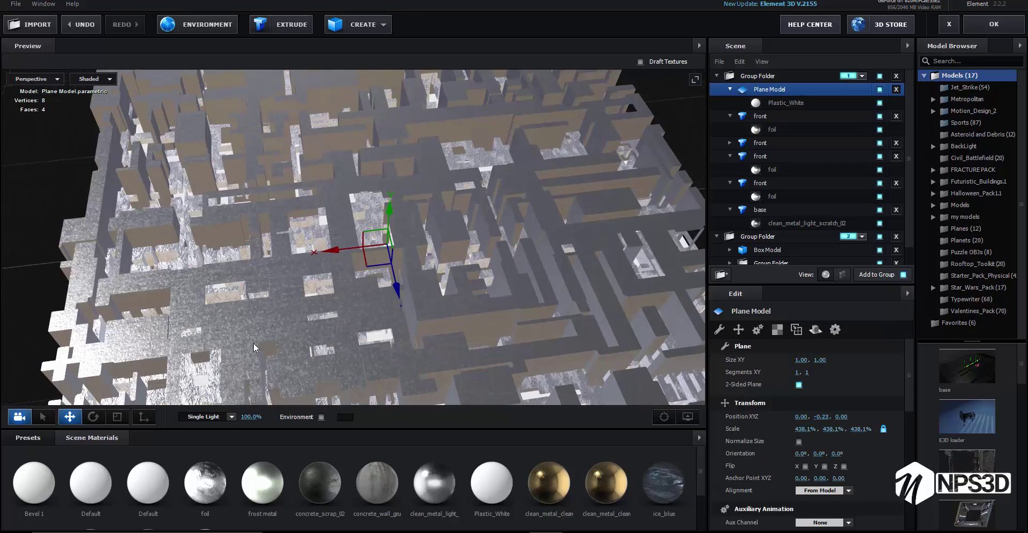
pyautogui.click(990, 24)
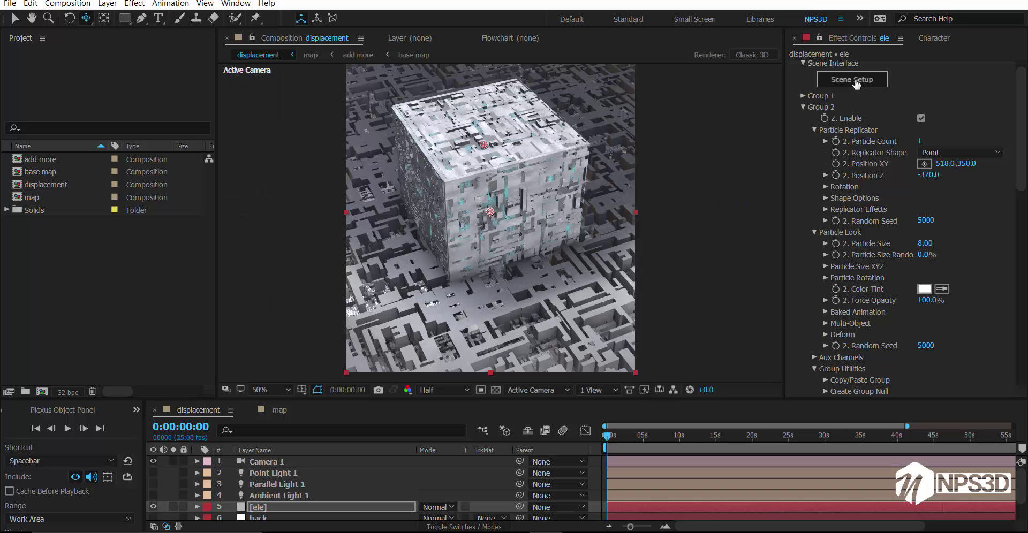
# Set the first front extrusion layer's Custom Path to Custom Path 2 and apply.
pyautogui.click(855, 81)
pyautogui.click(731, 105)
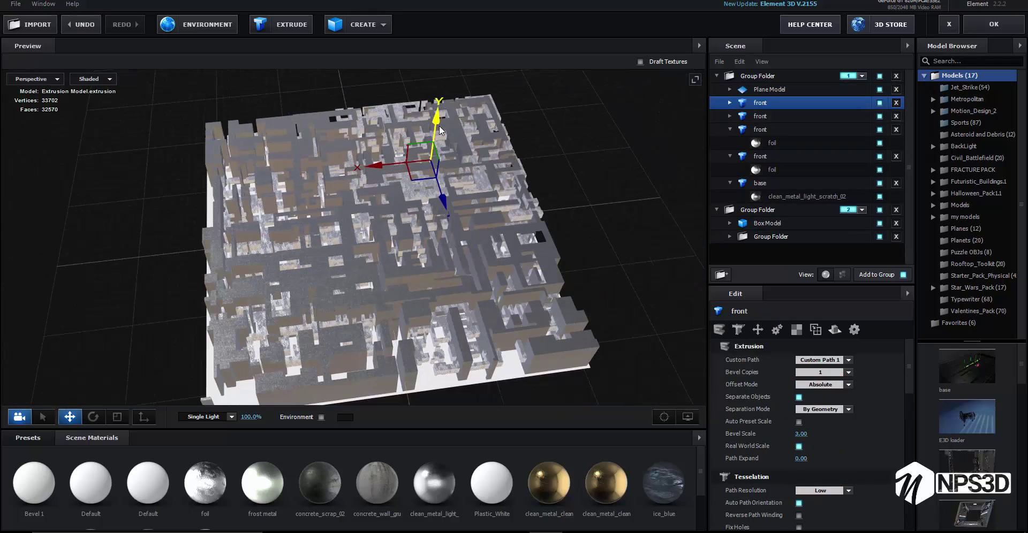
pyautogui.click(994, 24)
pyautogui.click(858, 81)
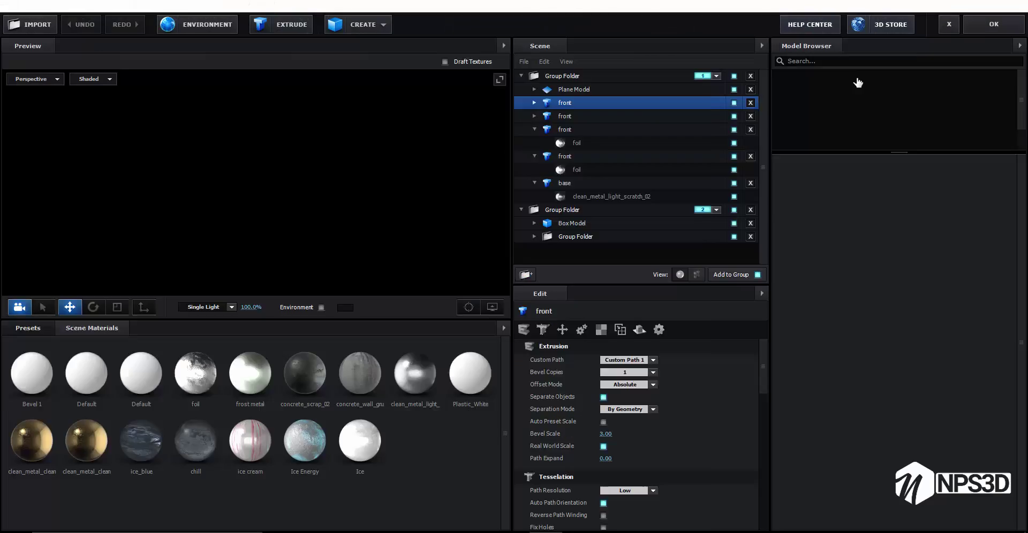
pyautogui.click(824, 360)
pyautogui.click(848, 182)
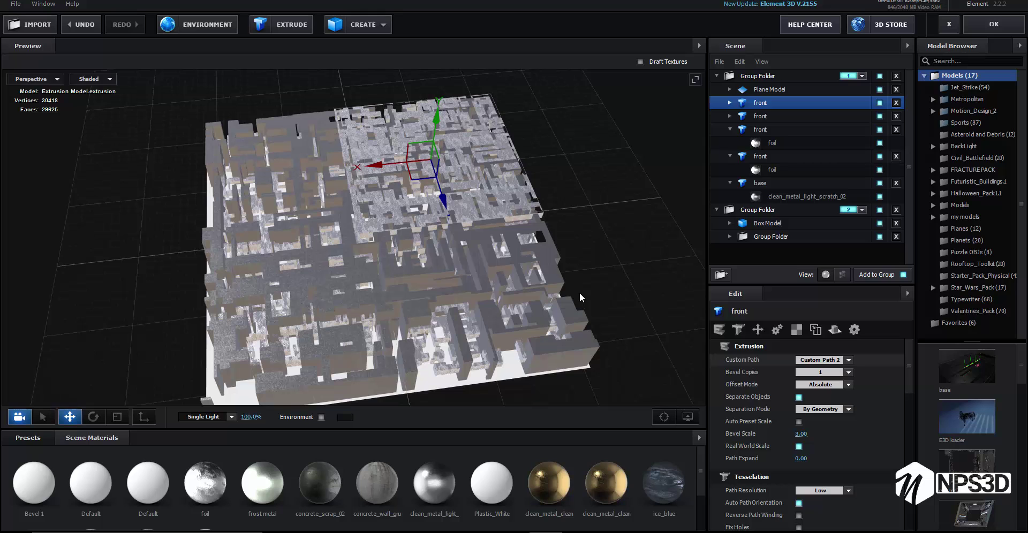
pyautogui.click(981, 20)
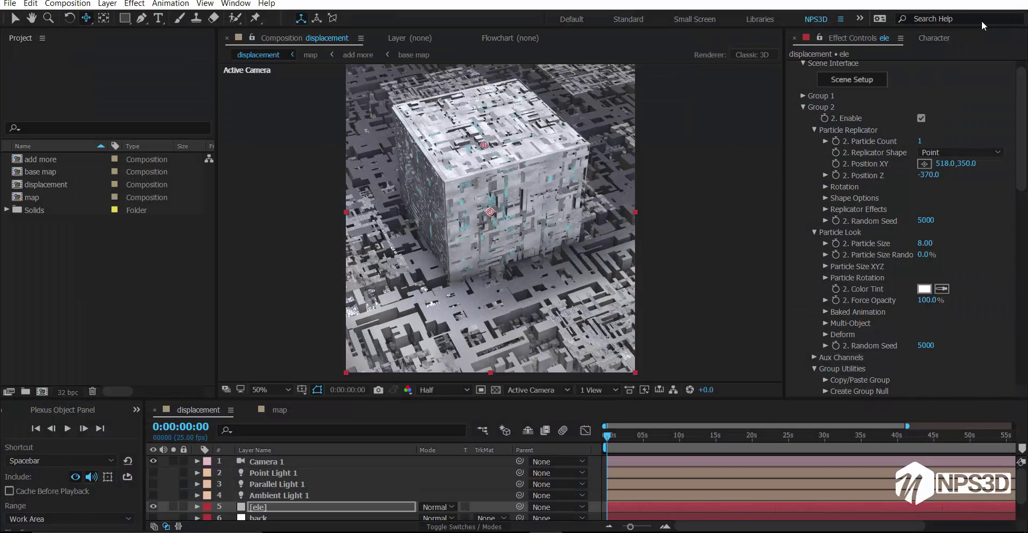
# Collapse the Group 2 settings and reopen Scene Setup.
pyautogui.click(819, 121)
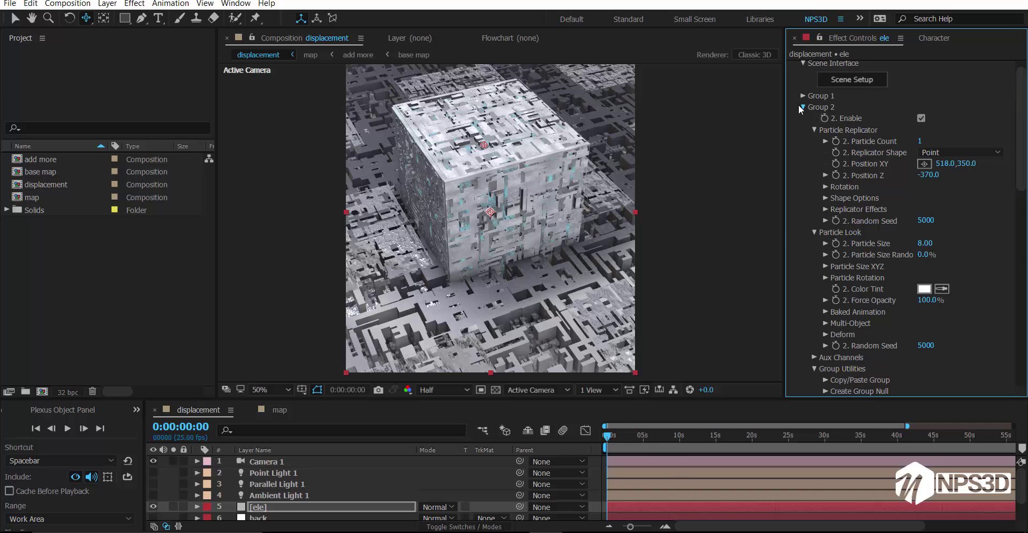
pyautogui.click(801, 107)
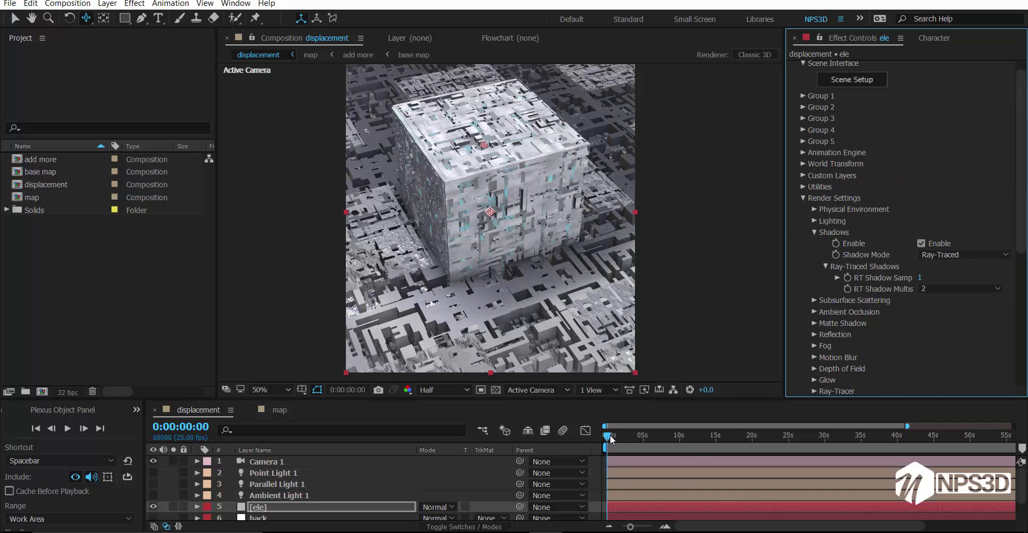
pyautogui.click(857, 80)
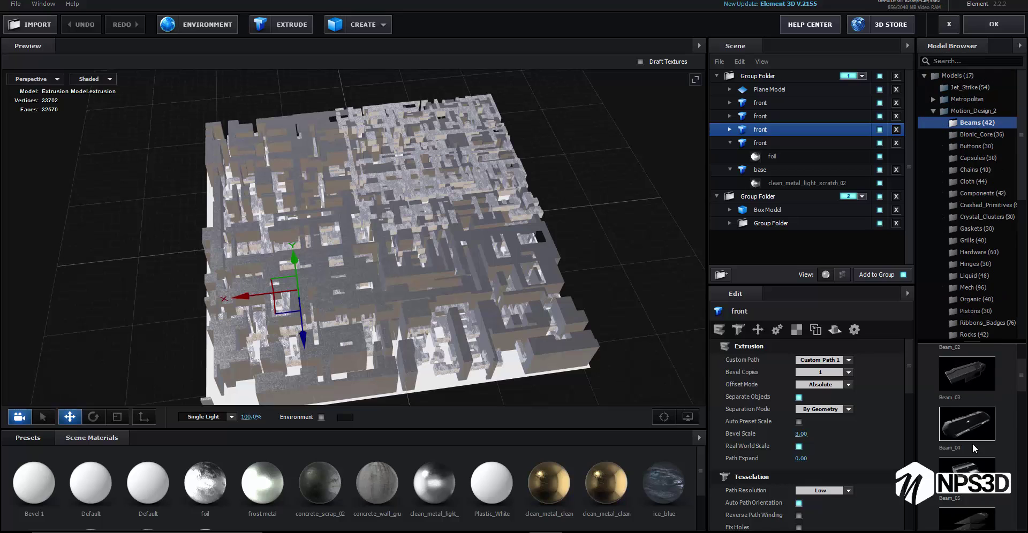
# Add the Grill_02 model from Motion_Design_2 > Grills to the scene.
pyautogui.scroll(-5, 972, 443)
pyautogui.click(983, 194)
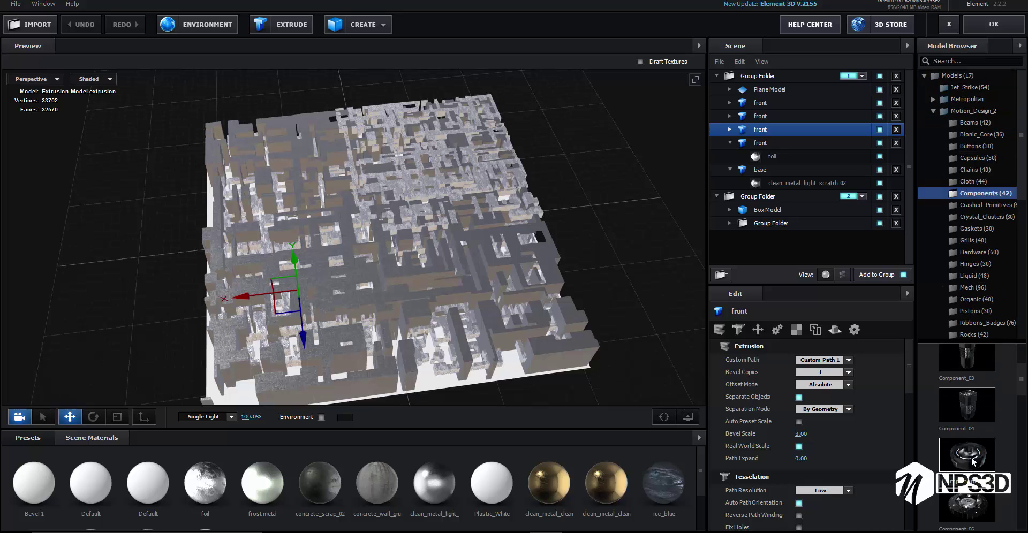
pyautogui.click(981, 240)
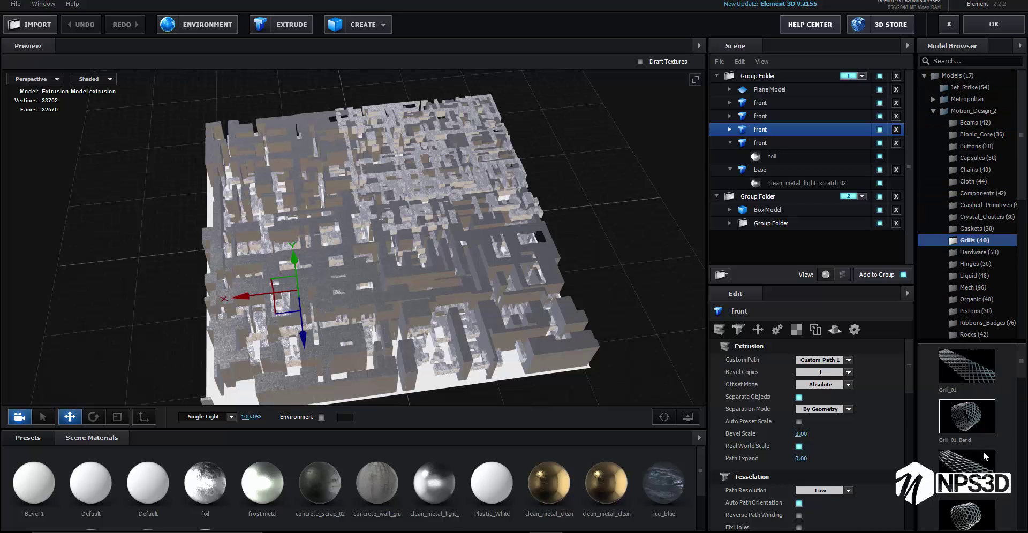
pyautogui.click(983, 451)
# Duplicate the Grill_02 model with Ctrl+D and reopen Scene Setup.
pyautogui.scroll(2, 341, 199)
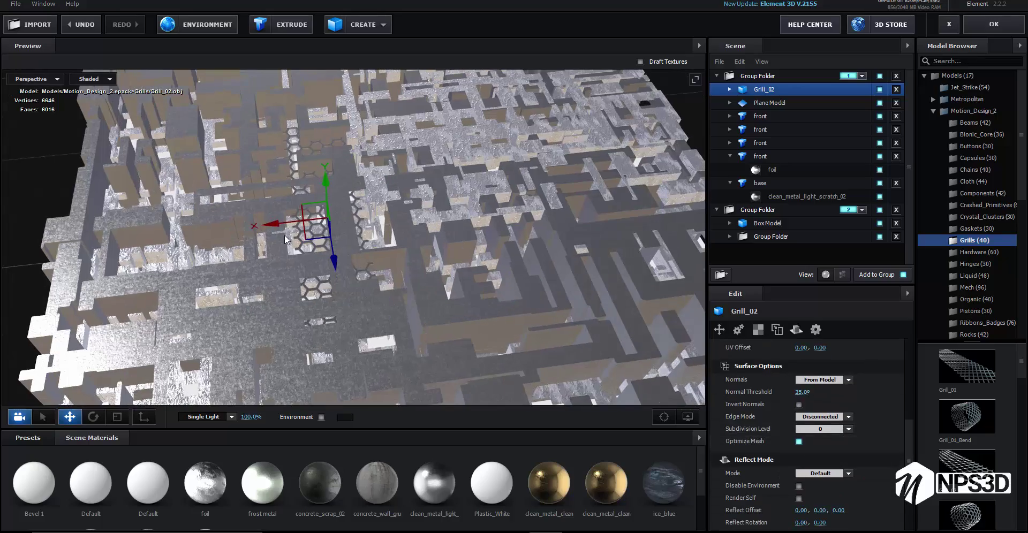
pyautogui.scroll(2, 84, 261)
pyautogui.scroll(2, 84, 261)
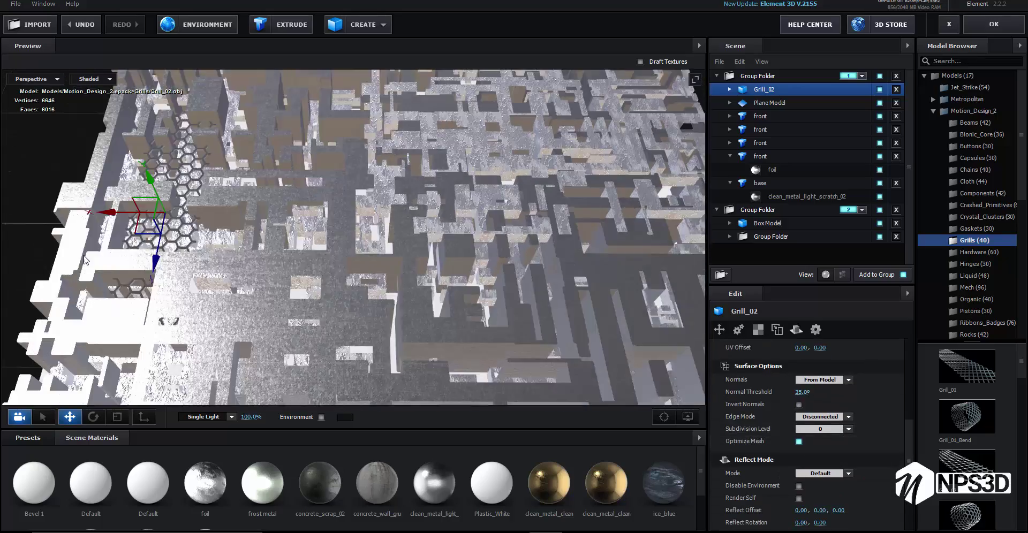
pyautogui.scroll(-2, 84, 260)
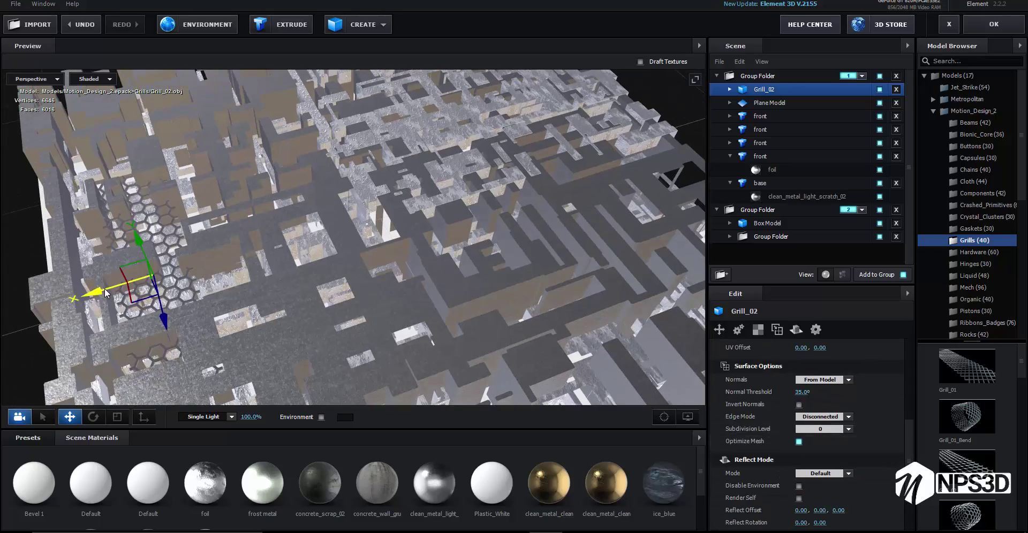
pyautogui.hotkey('ctrl', 'd')
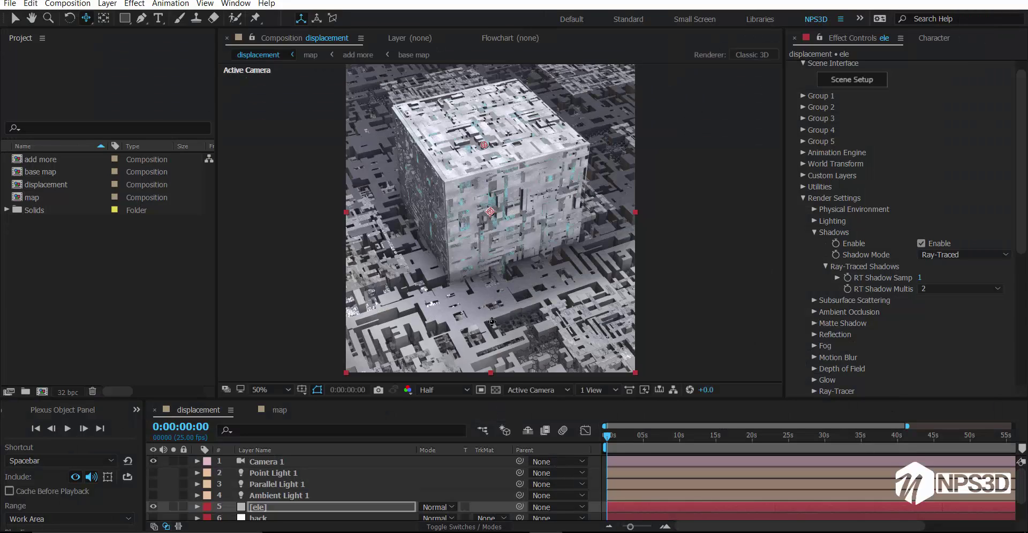
pyautogui.click(863, 80)
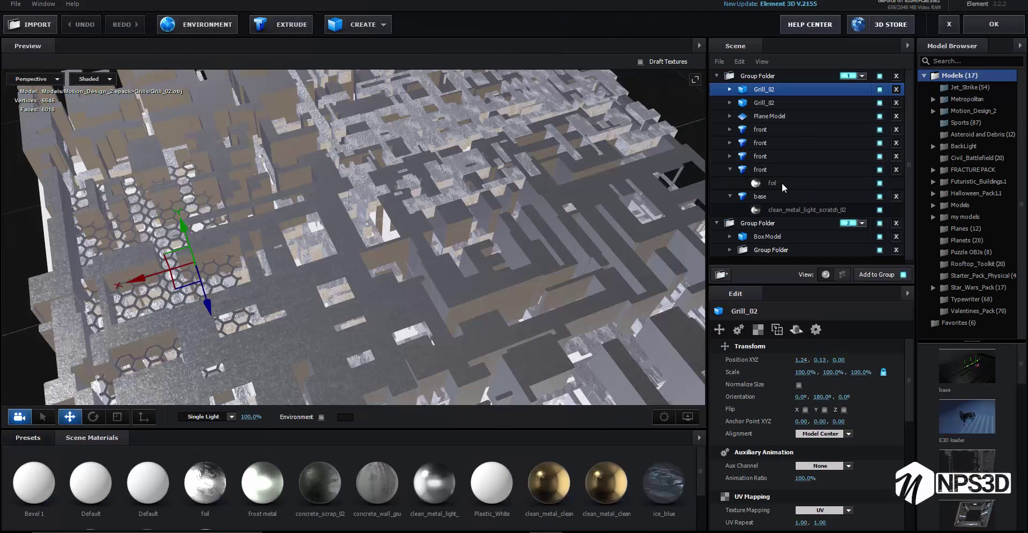
# Expand the Motion_Design_2 pack's Components folder in the model browser.
pyautogui.doubleClick(973, 111)
pyautogui.click(985, 193)
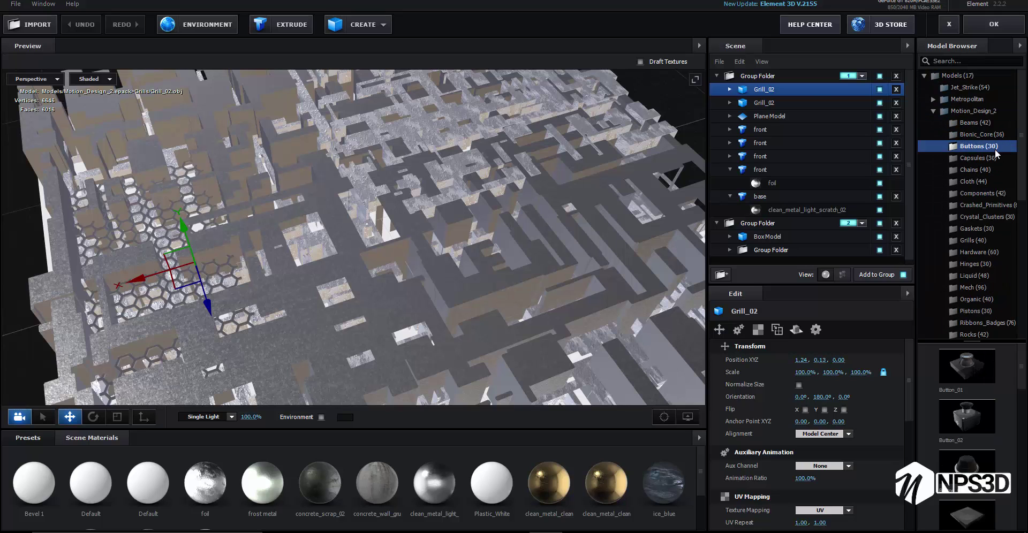
pyautogui.scroll(-3, 989, 445)
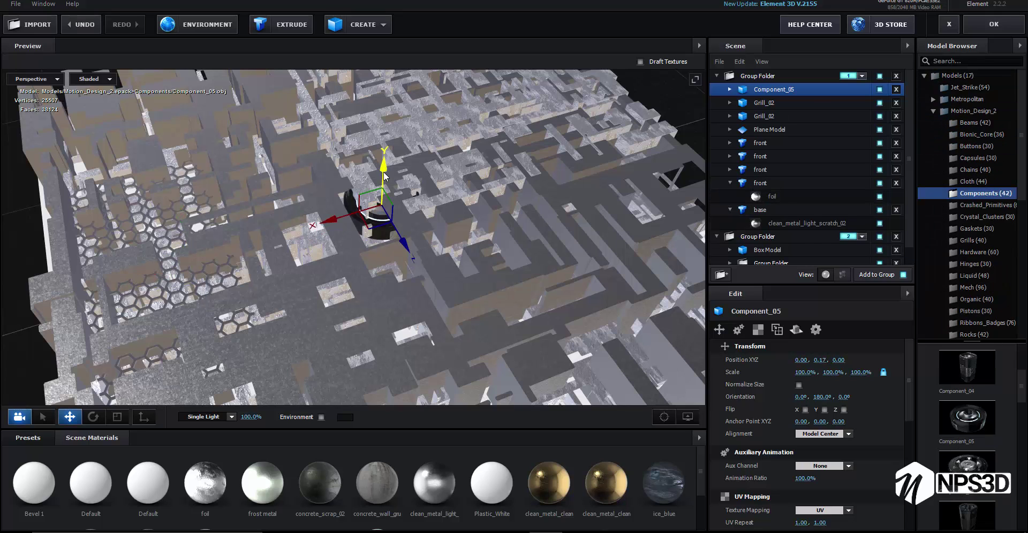
pyautogui.scroll(-2, 417, 472)
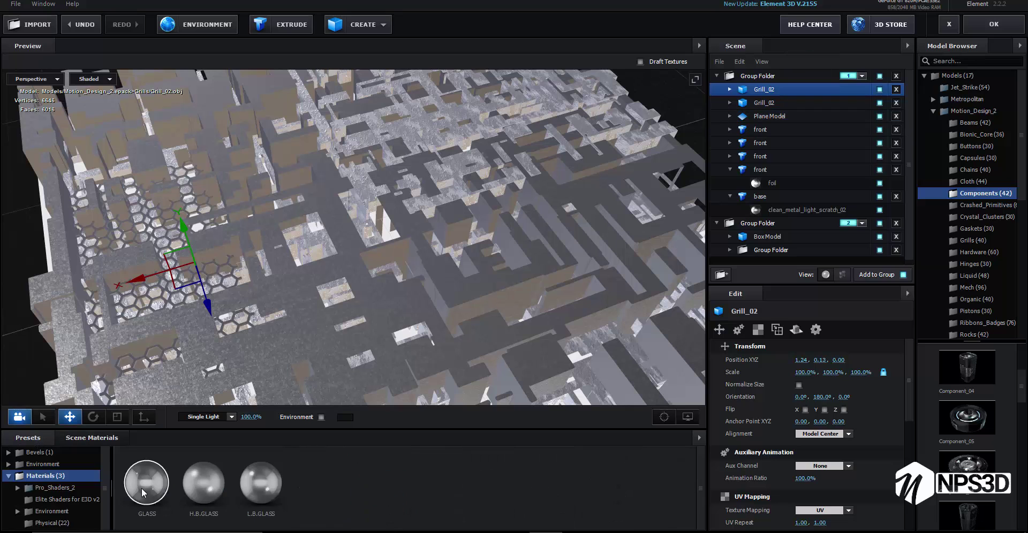
# Give two front extrusion layers the blue Flat_Color material and apply the scene.
pyautogui.click(783, 140)
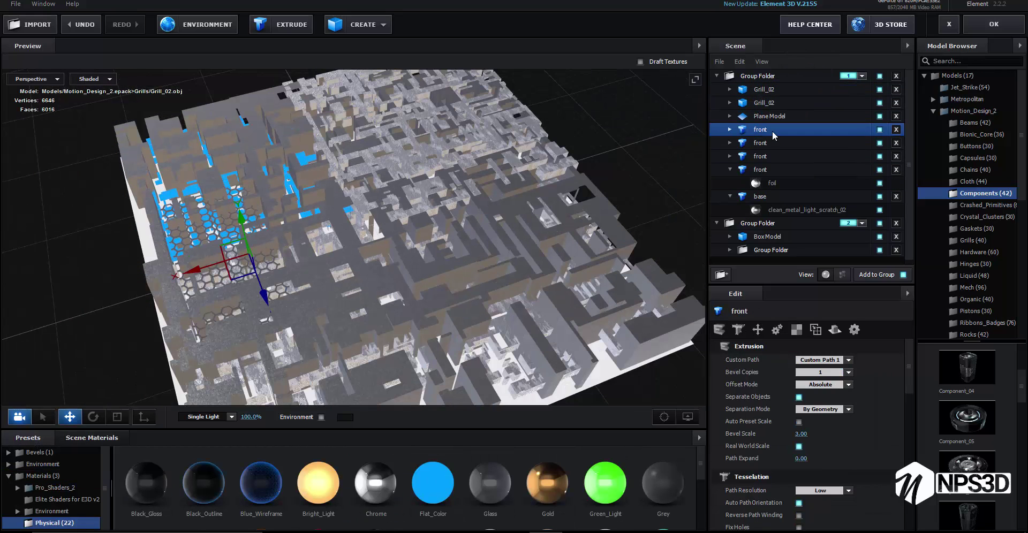
pyautogui.rightClick(833, 143)
pyautogui.click(852, 166)
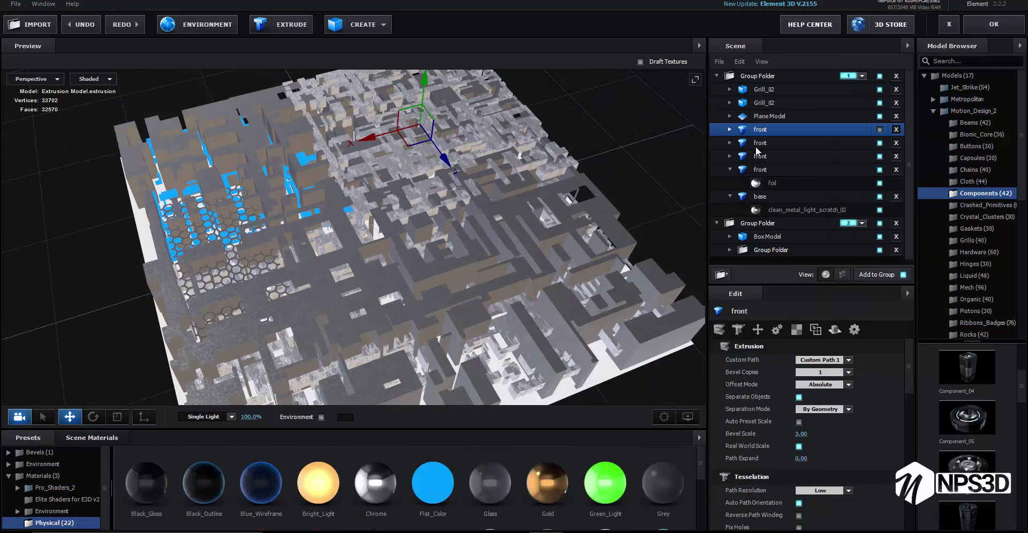
pyautogui.click(761, 130)
pyautogui.rightClick(763, 129)
pyautogui.click(792, 154)
pyautogui.press('r')
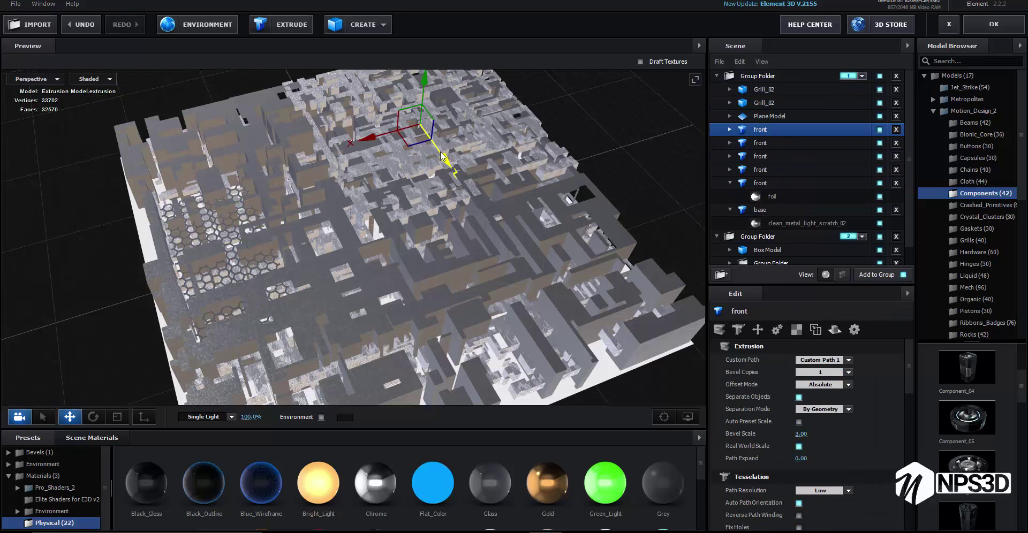
pyautogui.click(981, 28)
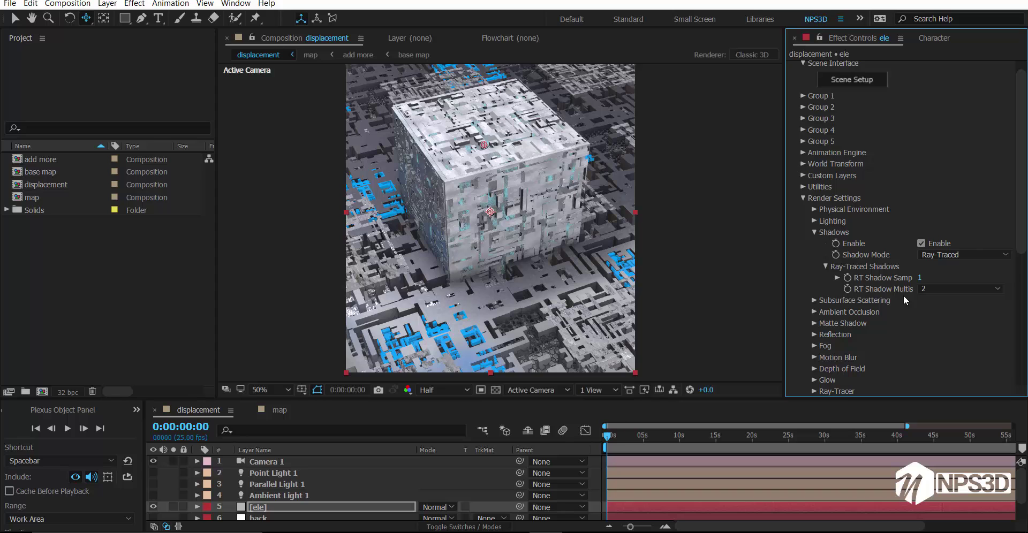
# Check the ambient light, select Parallel Light 1, then open Scene Setup on the ele layer.
pyautogui.doubleClick(272, 495)
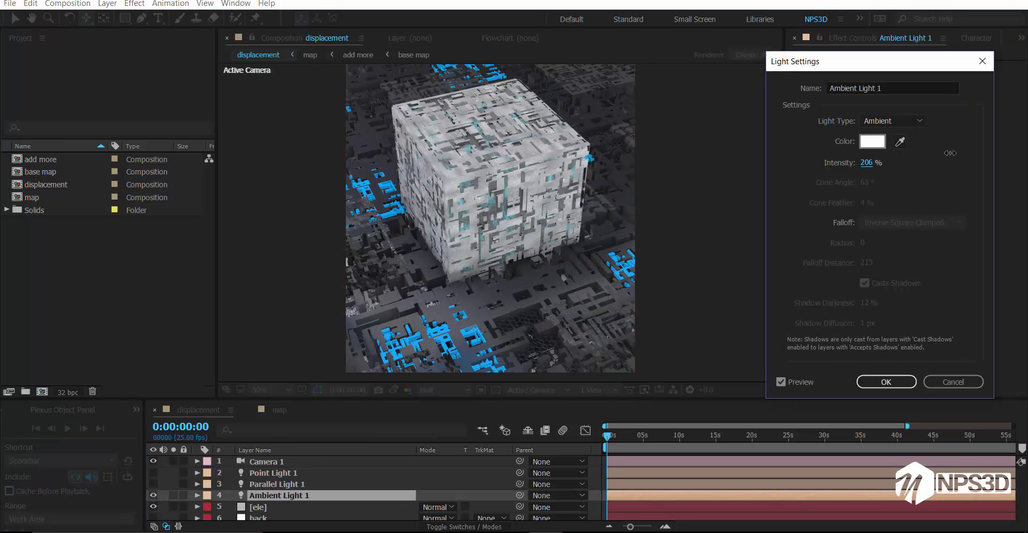
pyautogui.click(948, 381)
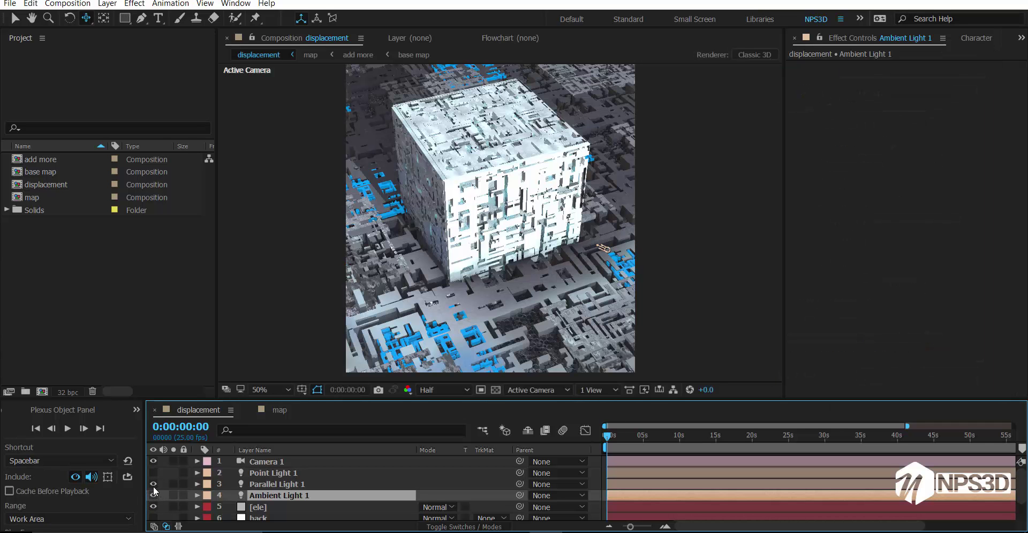
pyautogui.click(276, 484)
pyautogui.press('v')
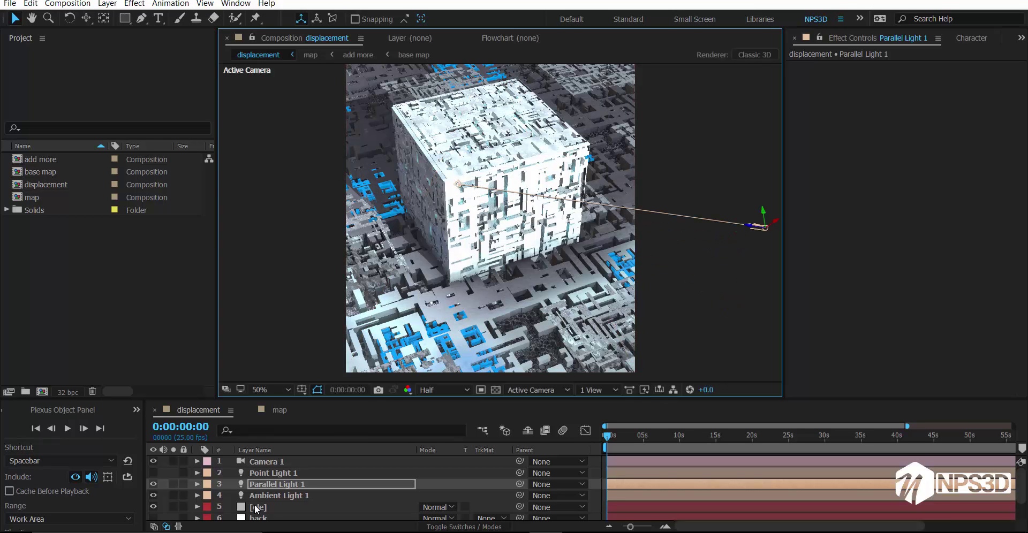
pyautogui.click(258, 507)
pyautogui.click(855, 94)
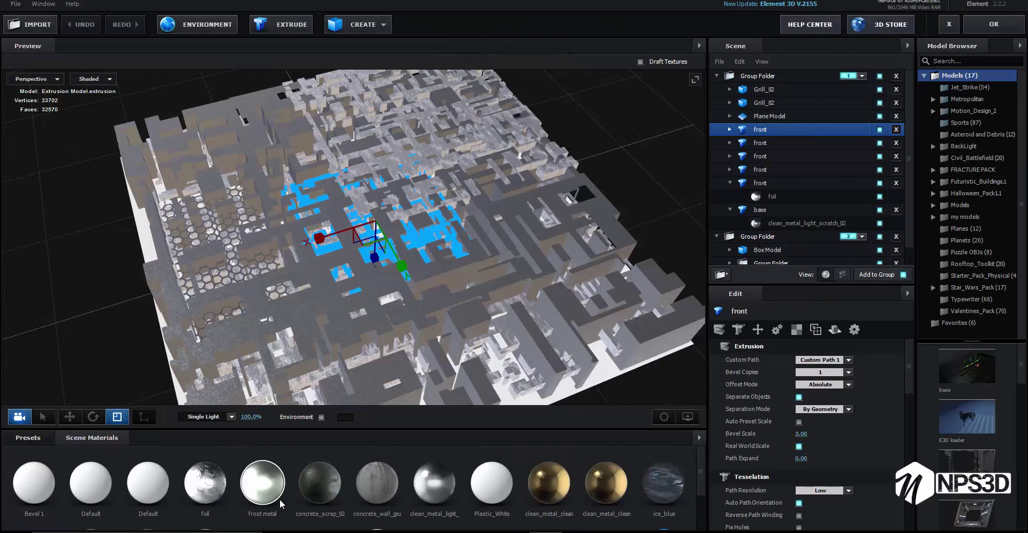
# Tint the cube's Ice material diffuse to 9D9999 with 35% reflectivity intensity, then apply.
pyautogui.click(731, 245)
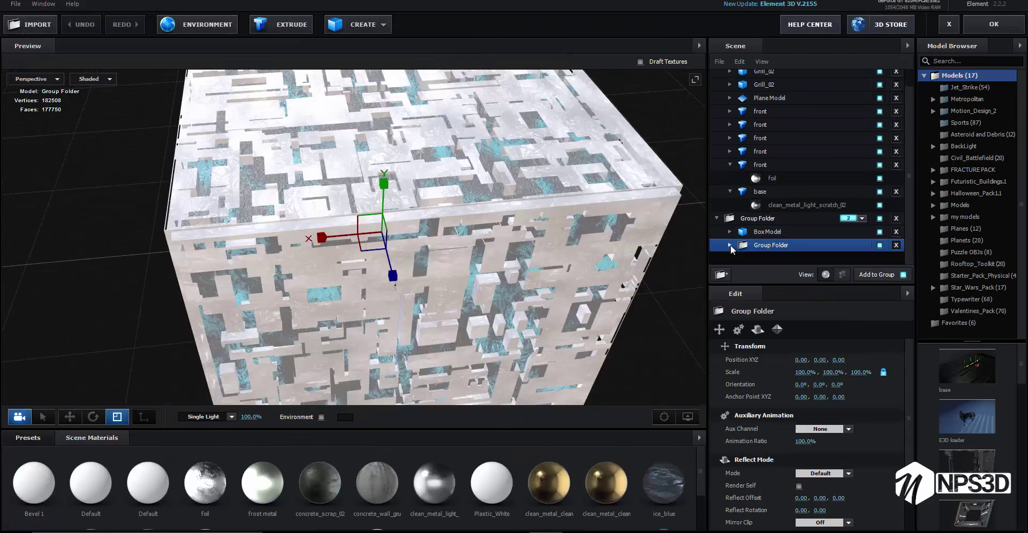
pyautogui.click(262, 482)
pyautogui.scroll(-5, 823, 407)
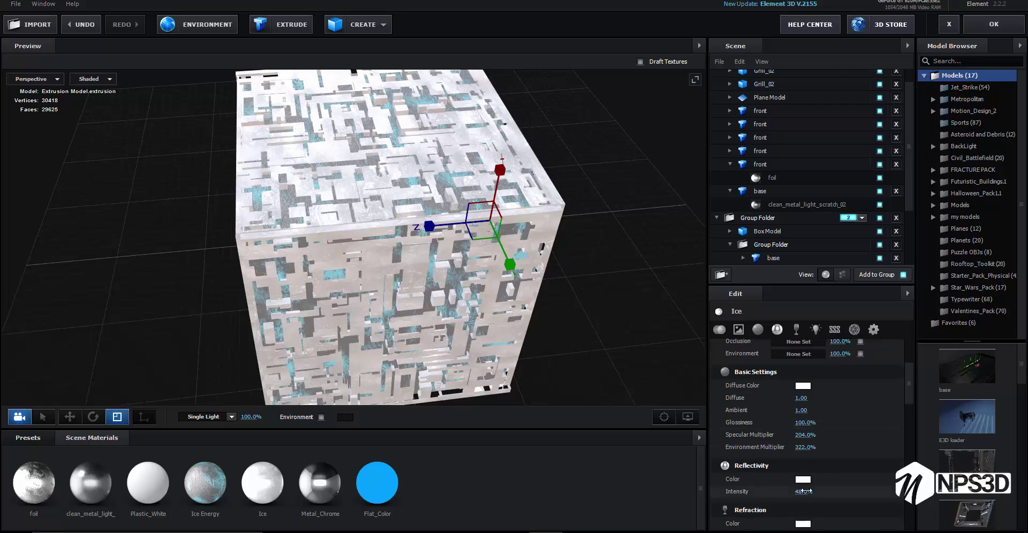
pyautogui.click(803, 386)
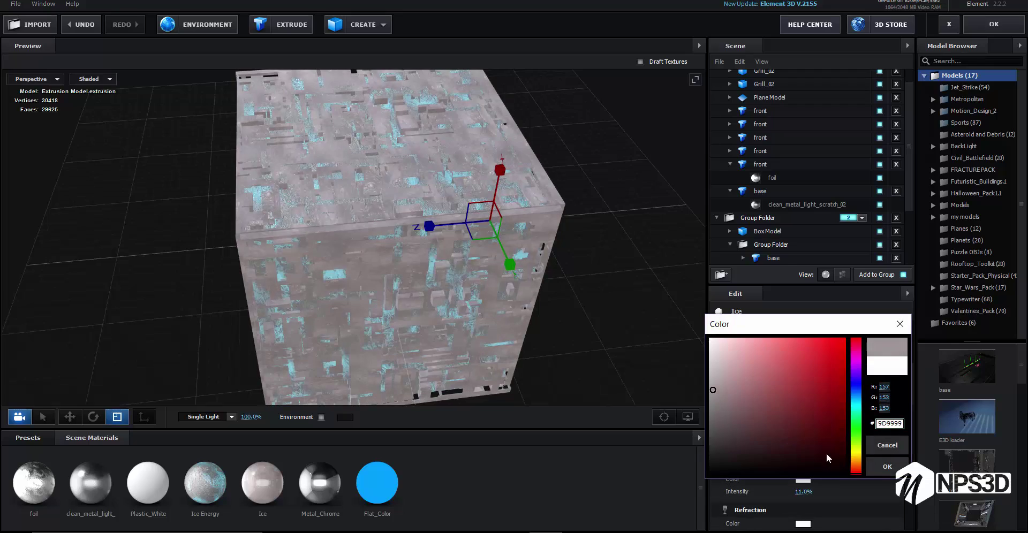
pyautogui.moveTo(801, 492); pyautogui.dragTo(809, 489)
pyautogui.click(1000, 26)
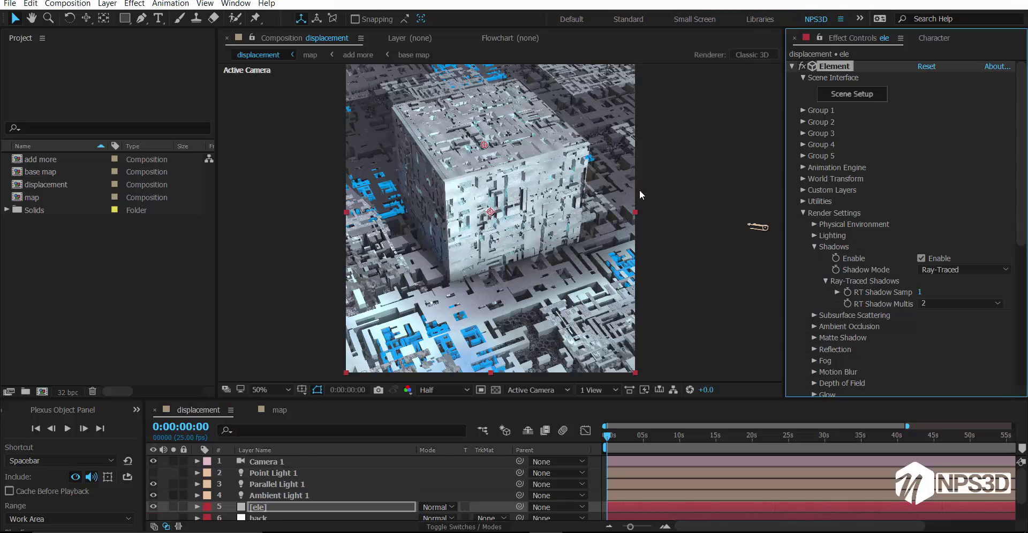
# Reopen the Element 3D Scene Setup for the city-block scene.
pyautogui.click(852, 96)
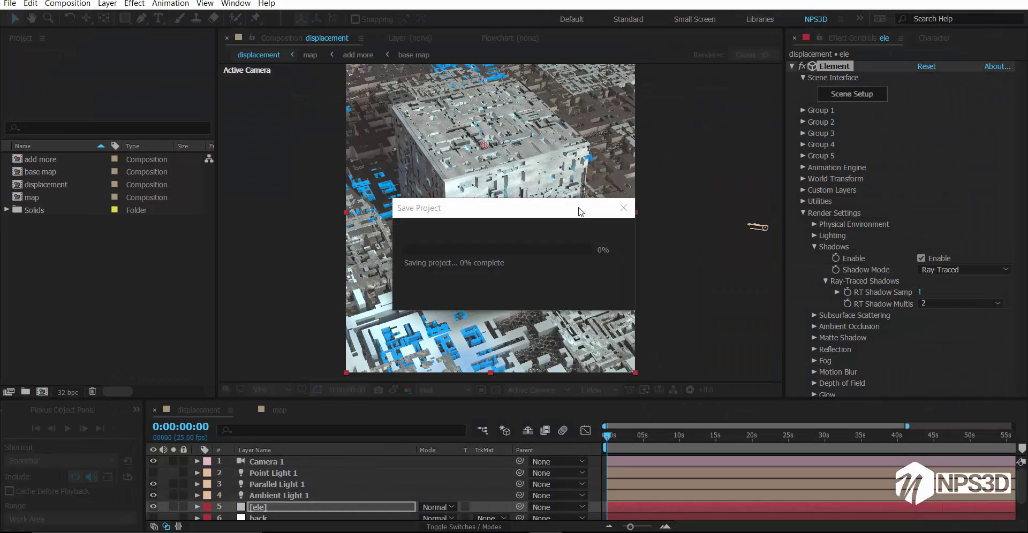
pyautogui.click(873, 95)
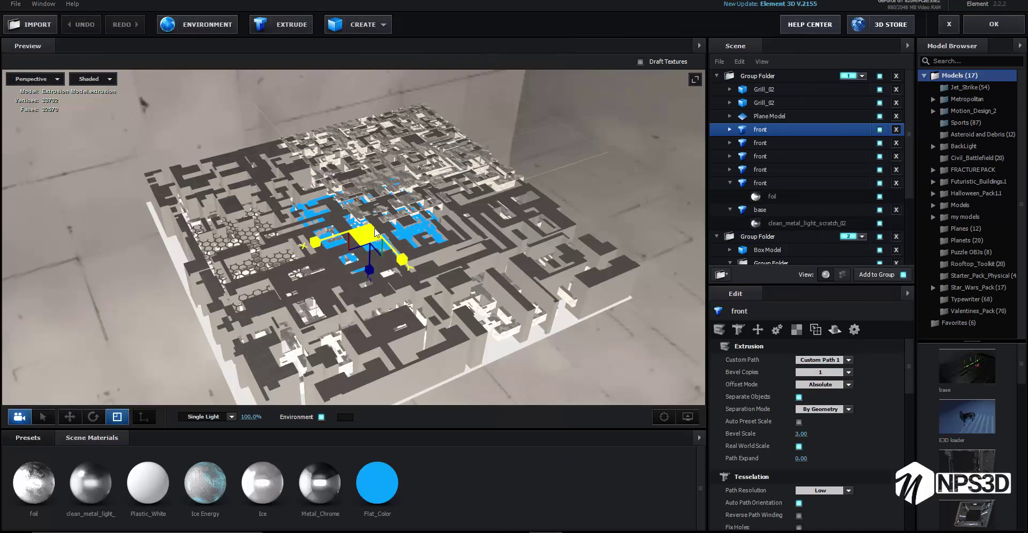
# Scale up the blue front block and move it toward the lower right.
pyautogui.moveTo(357, 238); pyautogui.dragTo(375, 267)
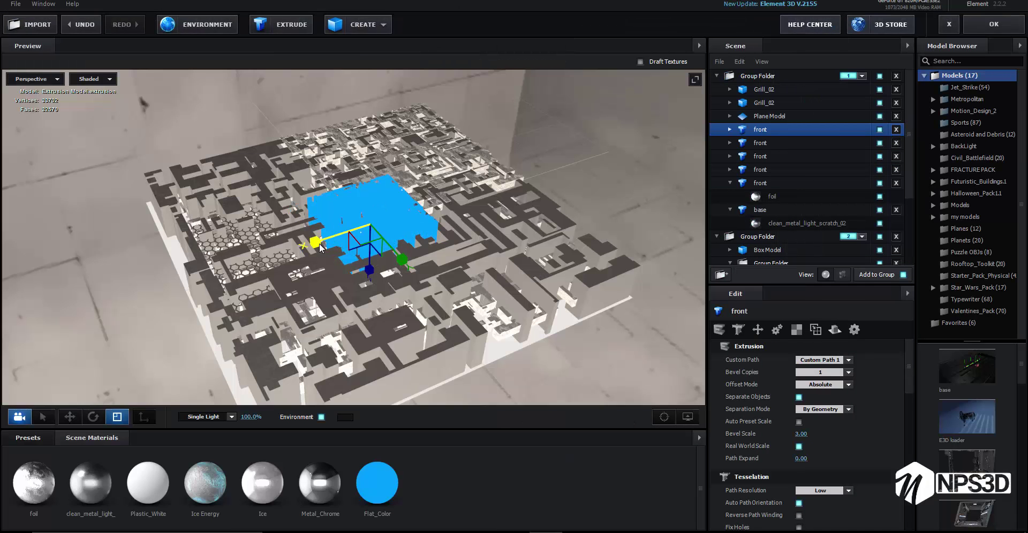
pyautogui.press('w')
pyautogui.moveTo(320, 247)
pyautogui.mouseDown()
pyautogui.moveTo(519, 321)
pyautogui.moveTo(498, 300)
pyautogui.mouseUp()
pyautogui.press('r')
# Duplicate the blue block, shift the copy up and left, and apply the scene.
pyautogui.press('w')
pyautogui.hotkey('ctrl', 'd')
pyautogui.moveTo(482, 268)
pyautogui.mouseDown()
pyautogui.moveTo(428, 265)
pyautogui.moveTo(386, 242)
pyautogui.mouseUp()
pyautogui.press('r')
pyautogui.press('w')
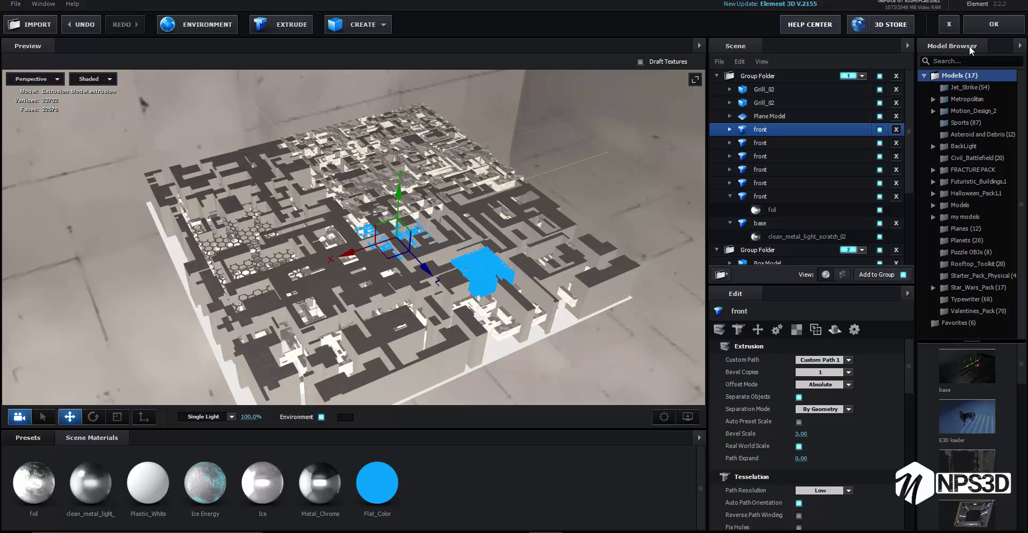
pyautogui.click(994, 24)
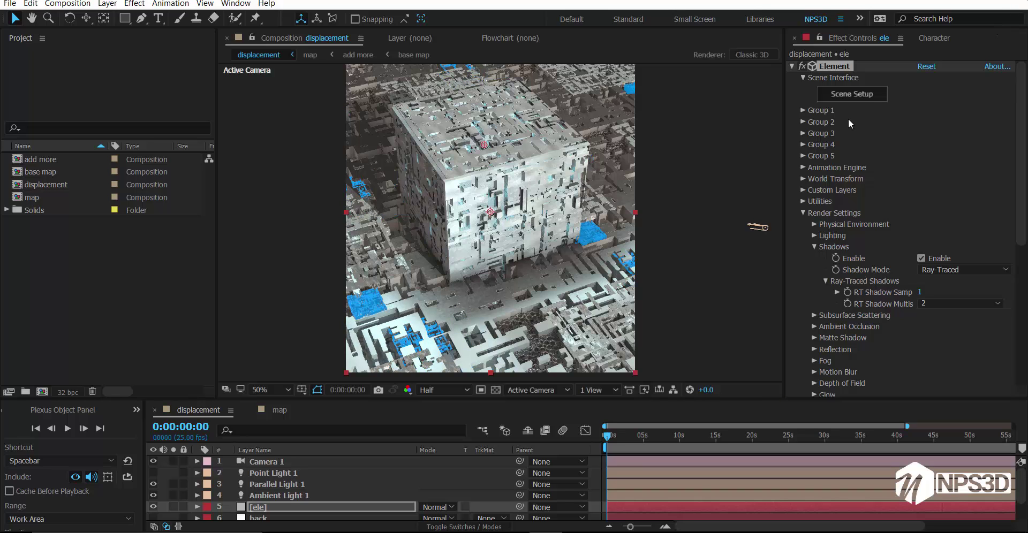
# Apply a BackLight environment preset and return to After Effects.
pyautogui.click(852, 94)
pyautogui.click(76, 477)
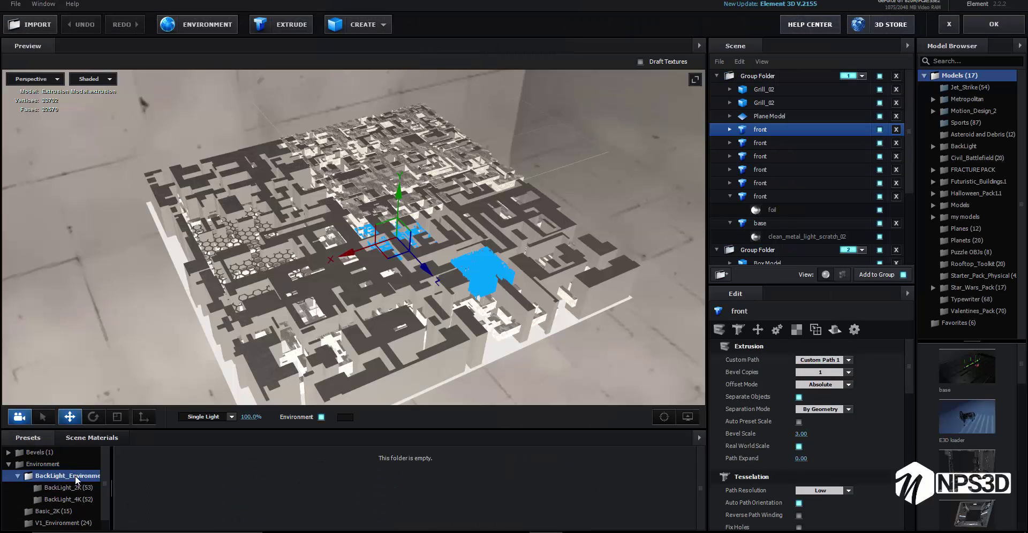
pyautogui.click(531, 482)
pyautogui.click(989, 24)
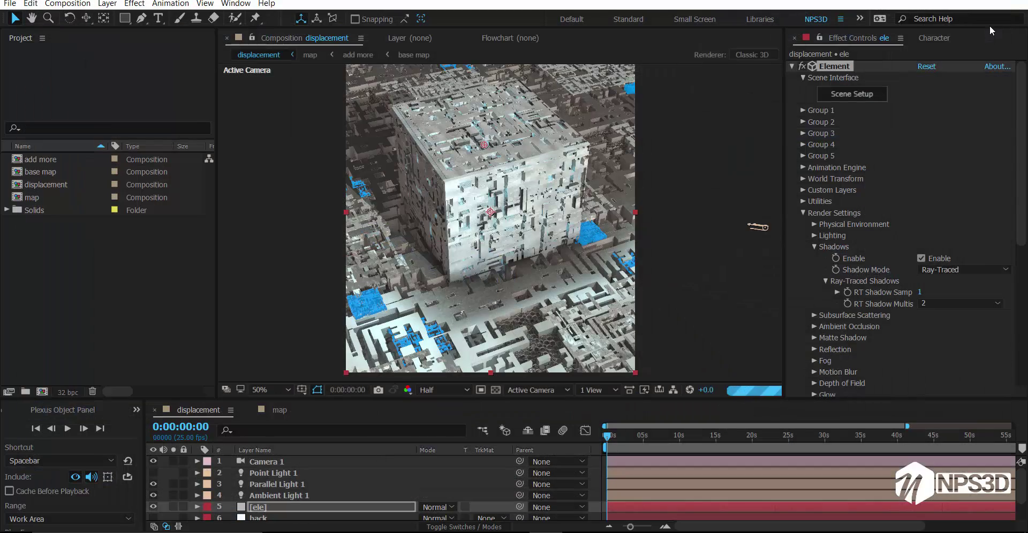
# Light the scene with the BackLight_2K_36 environment preset and apply.
pyautogui.click(852, 94)
pyautogui.click(69, 487)
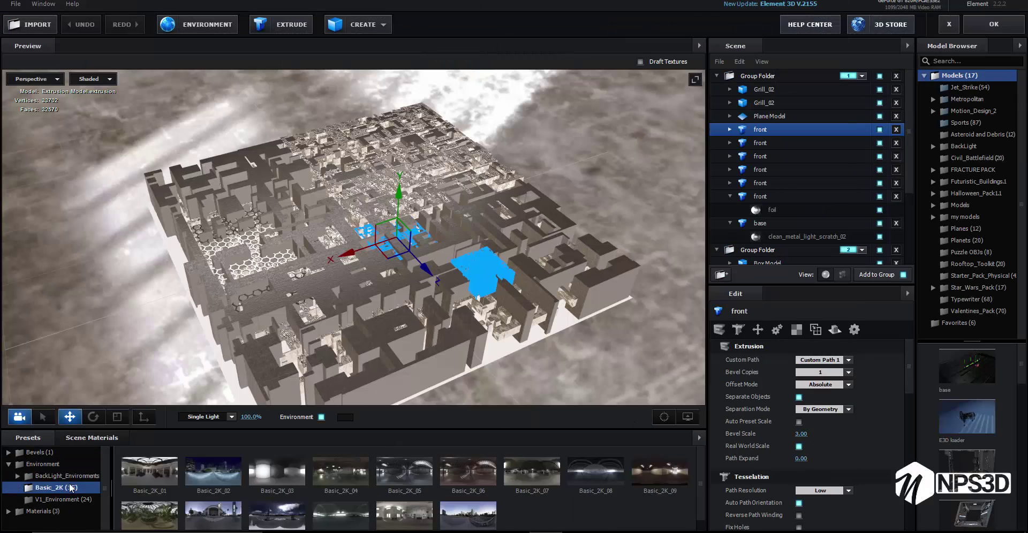
pyautogui.click(18, 476)
pyautogui.click(67, 488)
pyautogui.click(151, 503)
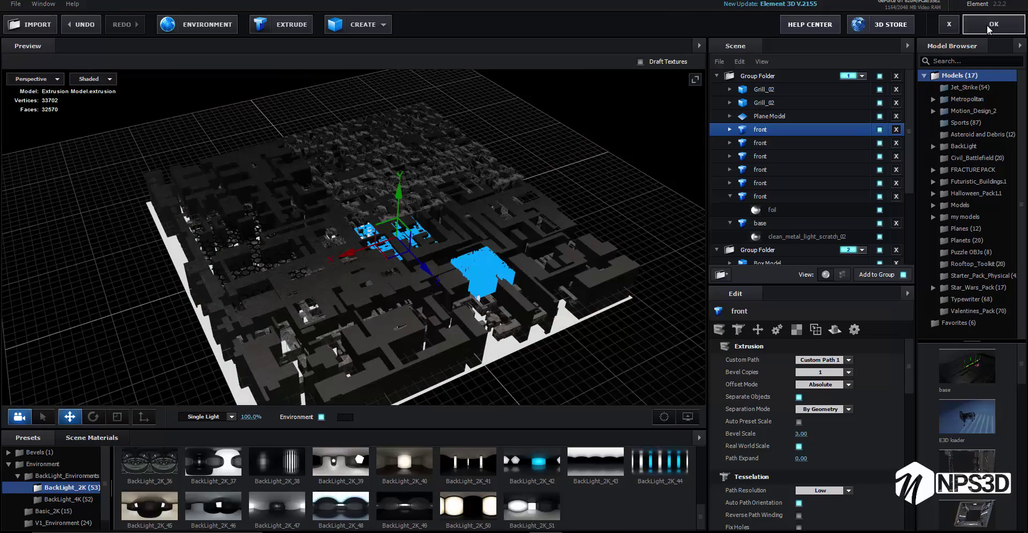
pyautogui.click(994, 24)
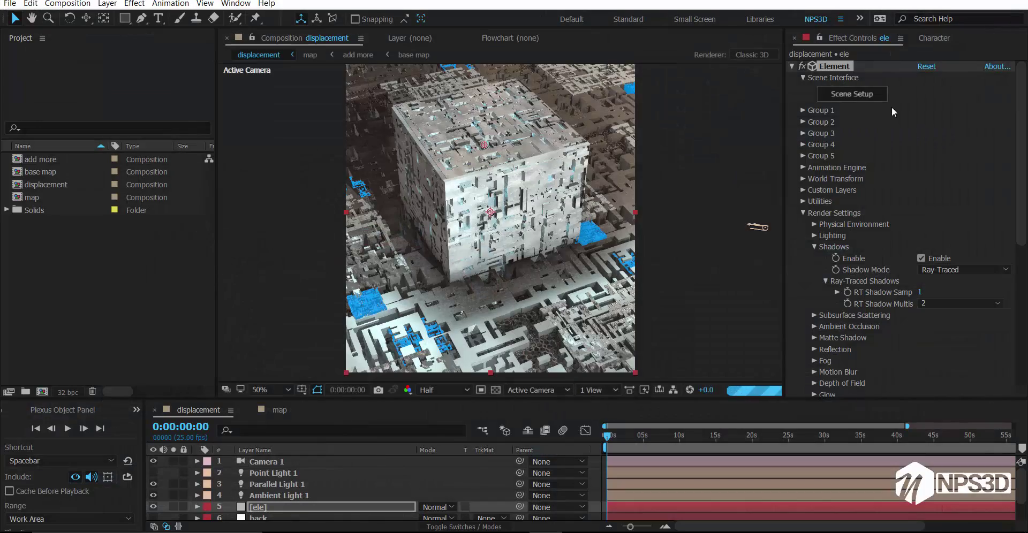
# Switch the environment to BackLight_2K_37 and apply the scene.
pyautogui.click(854, 96)
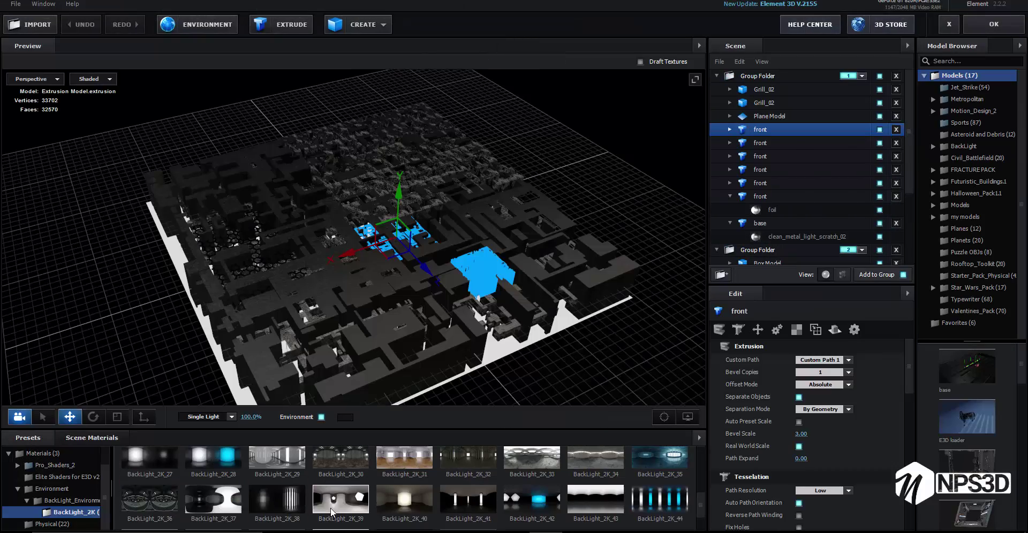
pyautogui.click(217, 500)
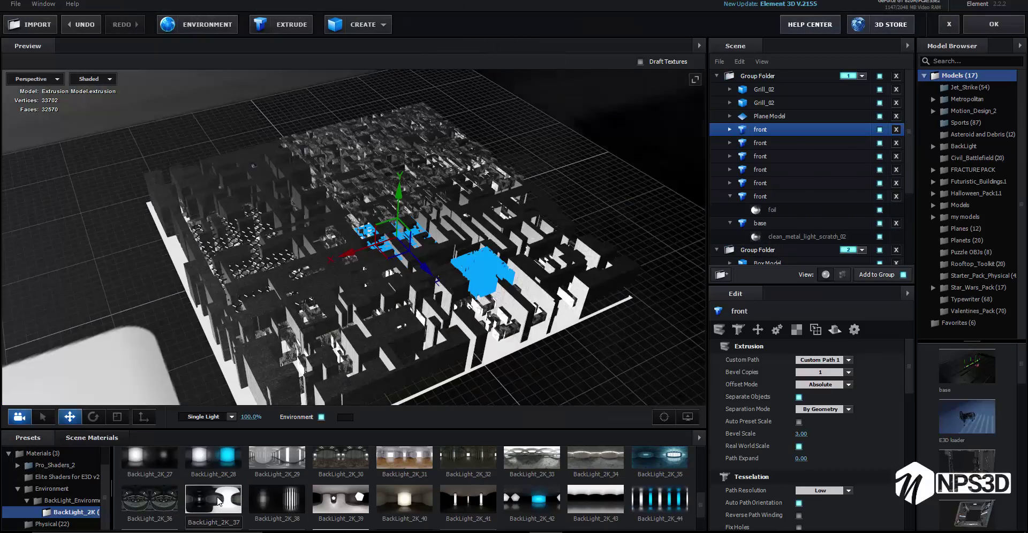
pyautogui.click(994, 24)
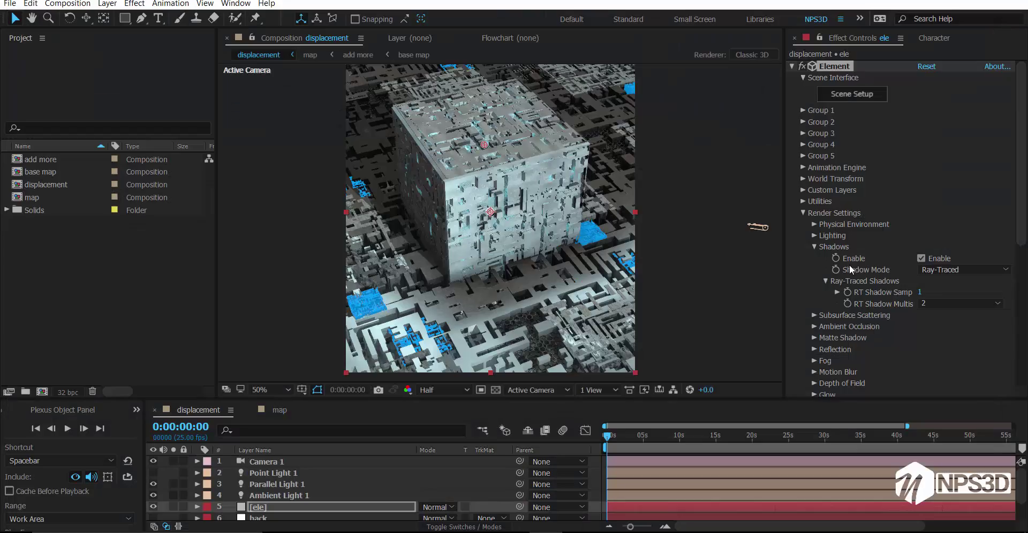
pyautogui.click(851, 94)
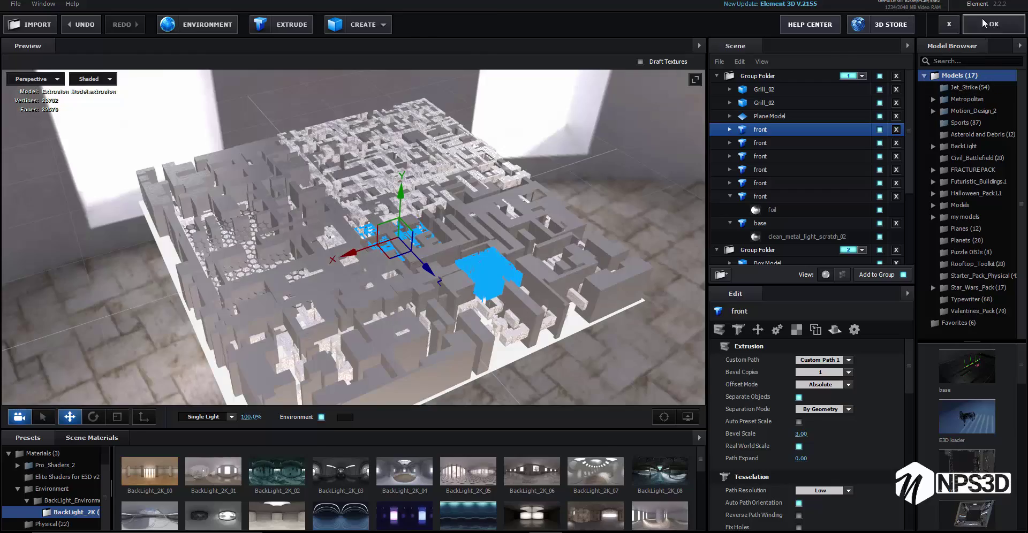
pyautogui.click(982, 24)
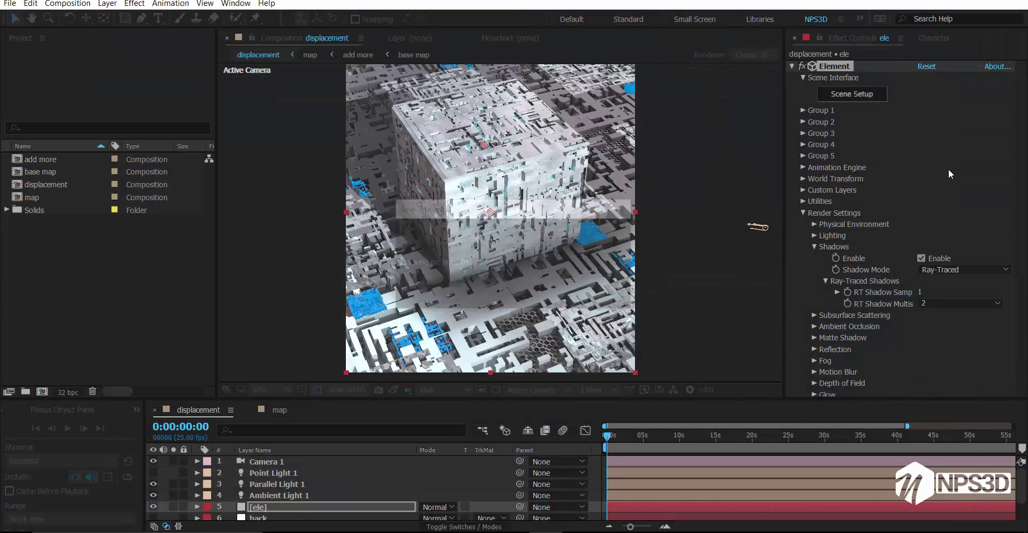
# Enable ambient occlusion on the Element layer with Ray-Traced AO mode.
pyautogui.scroll(-1, 802, 211)
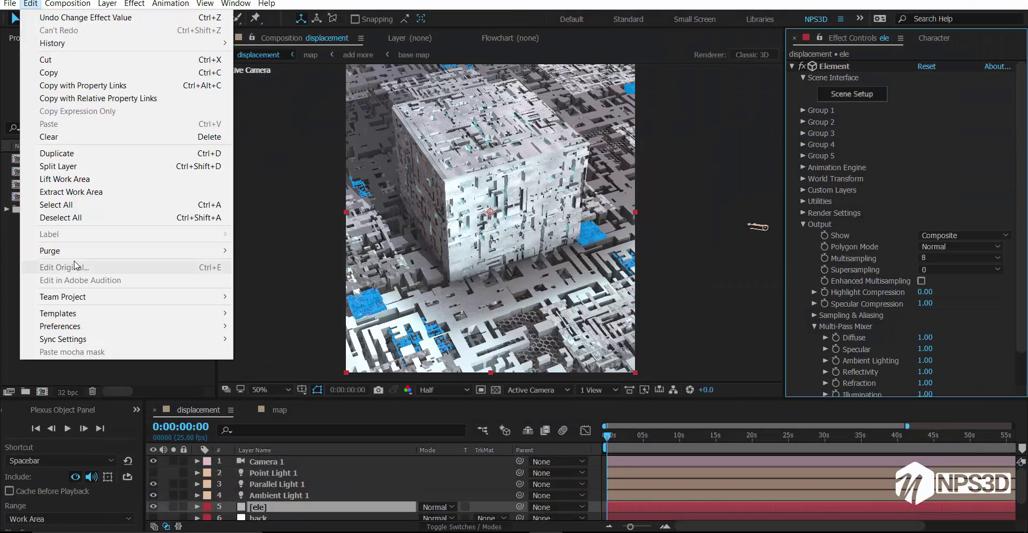
pyautogui.click(814, 209)
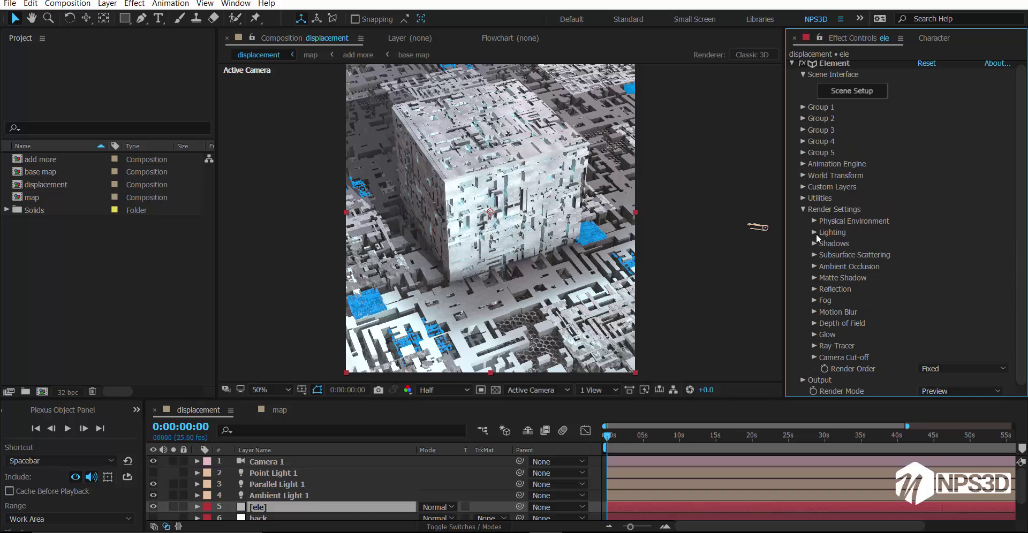
pyautogui.click(813, 266)
pyautogui.click(921, 232)
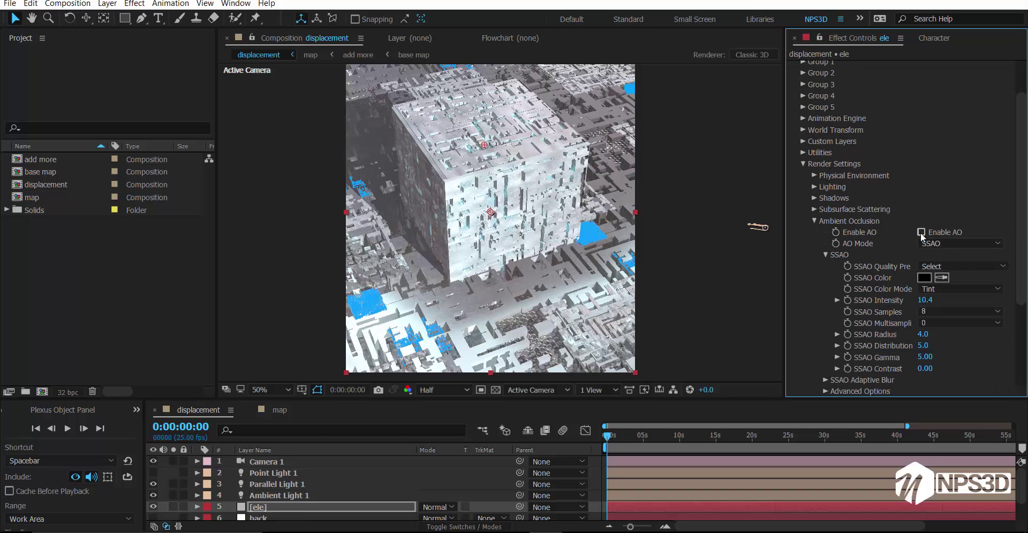
pyautogui.click(948, 243)
pyautogui.click(953, 270)
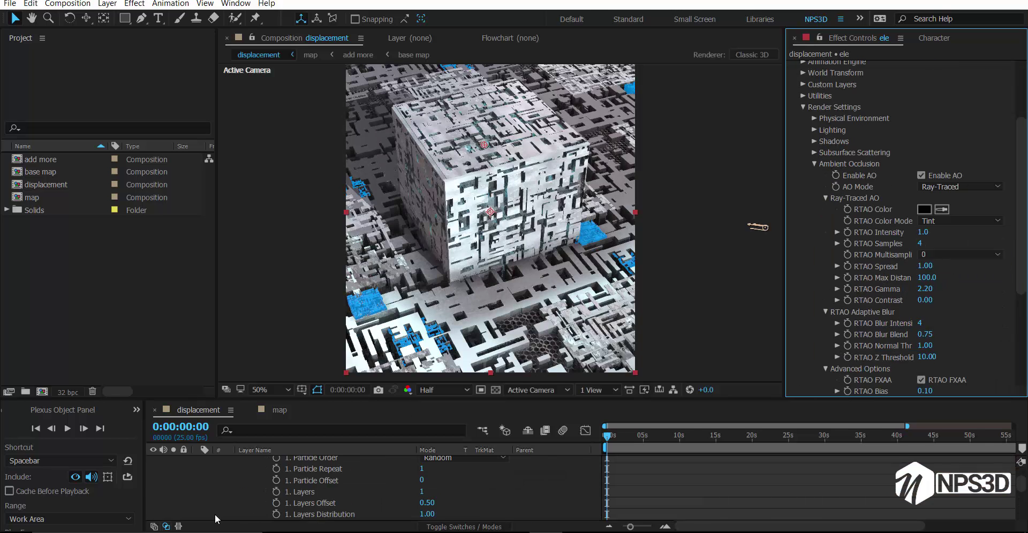
# Set RTAO Gamma to 1.4 and RTAO Contrast to 0.2.
pyautogui.moveTo(931, 292); pyautogui.dragTo(971, 295)
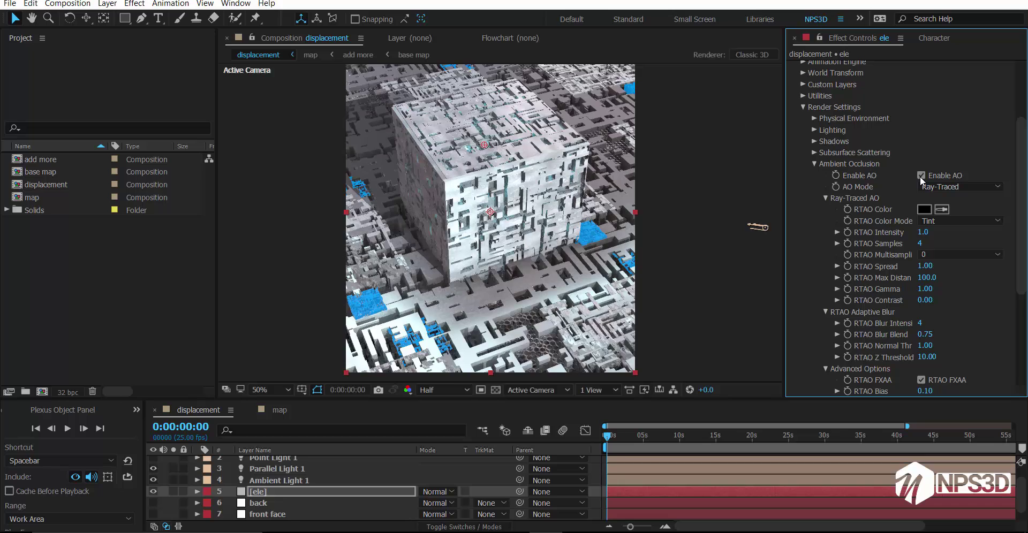
pyautogui.click(924, 288)
pyautogui.write('1.4')
pyautogui.click(923, 299)
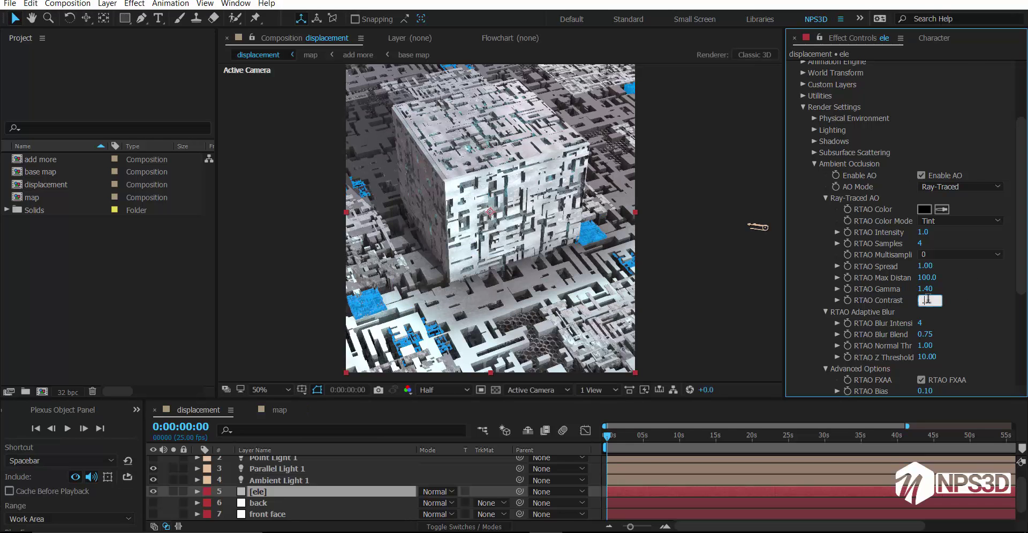
pyautogui.write('0.2')
pyautogui.press('Return')
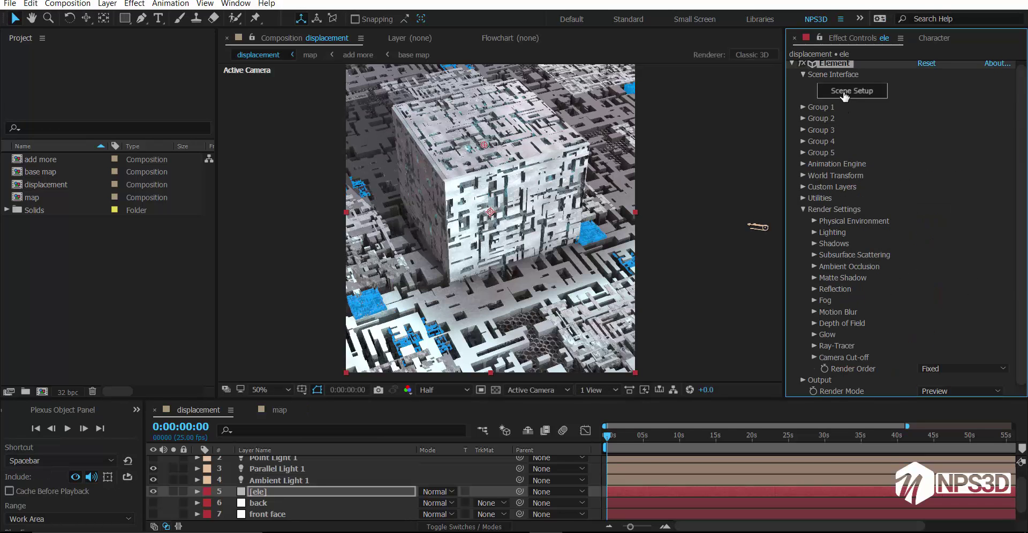
pyautogui.click(851, 92)
pyautogui.click(377, 482)
# Apply cedar floor wood from the Wood presets to the base model.
pyautogui.scroll(-3, 851, 500)
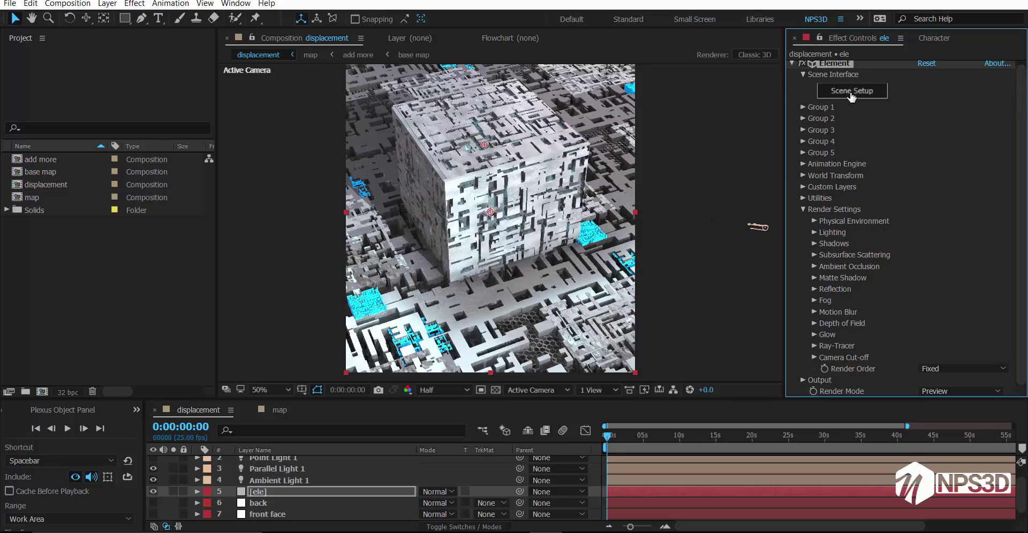
pyautogui.click(852, 91)
pyautogui.click(1005, 23)
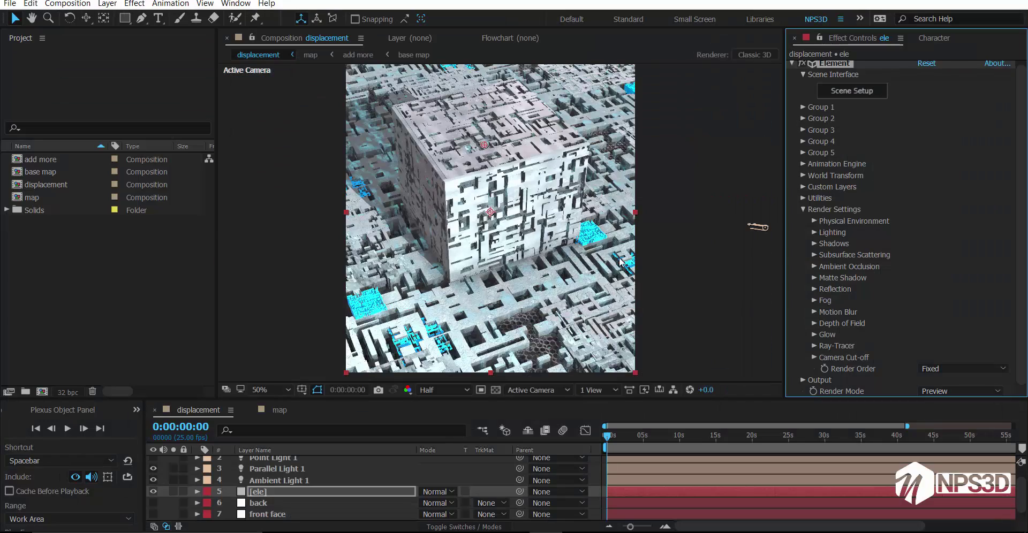
pyautogui.click(866, 91)
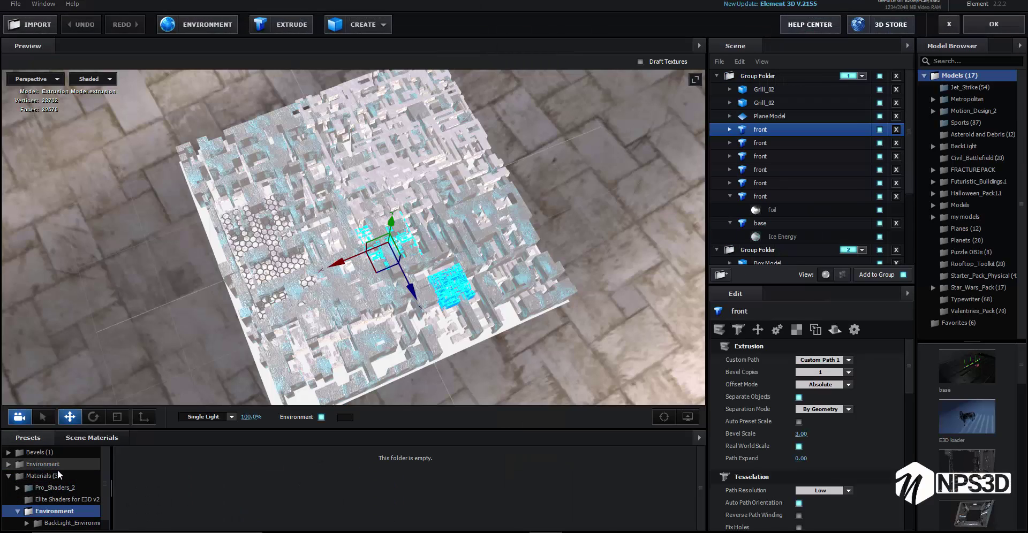
pyautogui.scroll(-1, 63, 515)
pyautogui.click(63, 515)
pyautogui.moveTo(490, 482); pyautogui.dragTo(365, 346)
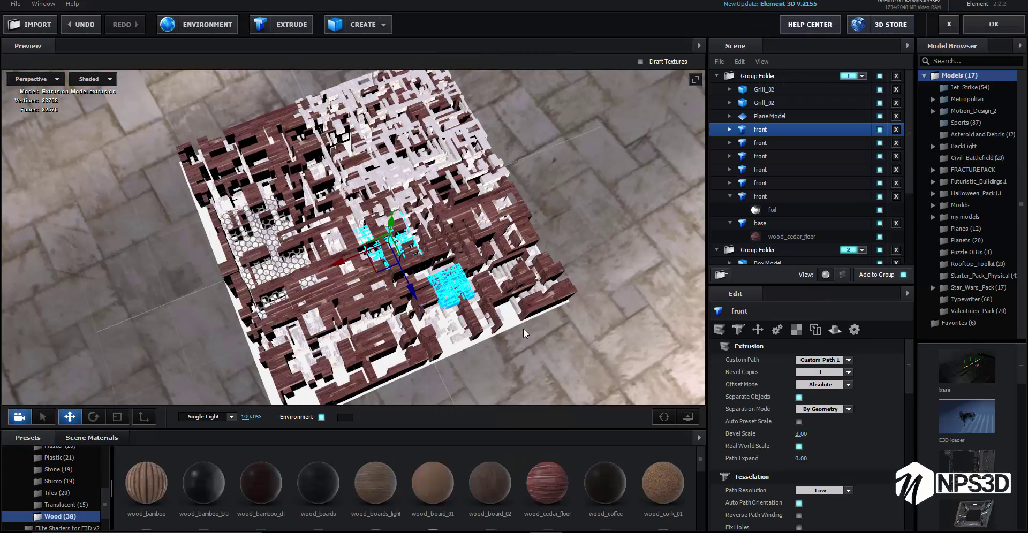
pyautogui.scroll(-1, 486, 518)
pyautogui.moveTo(486, 515); pyautogui.dragTo(390, 365)
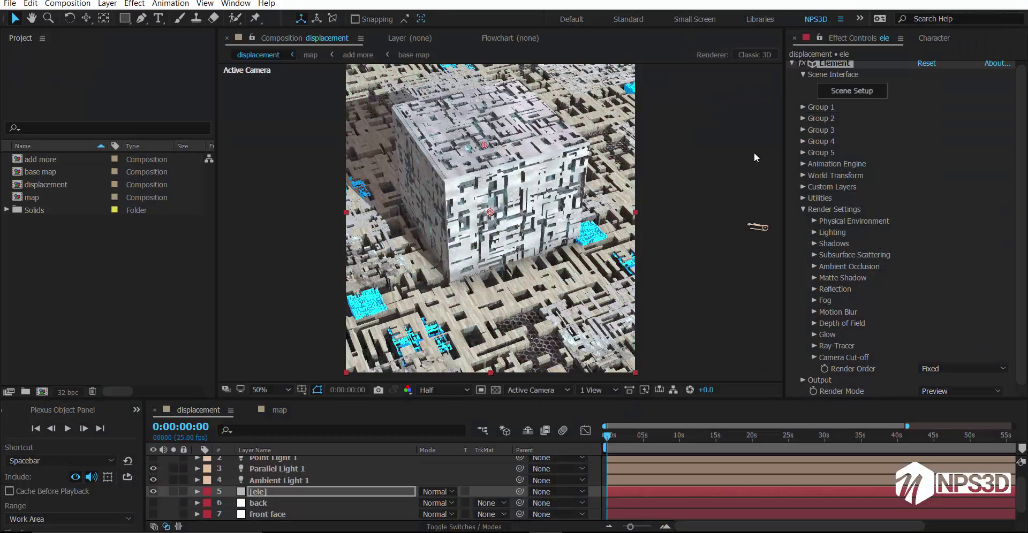
# Put oak floor on the base and wood_smooth_brown on the front blocks, then apply.
pyautogui.click(833, 92)
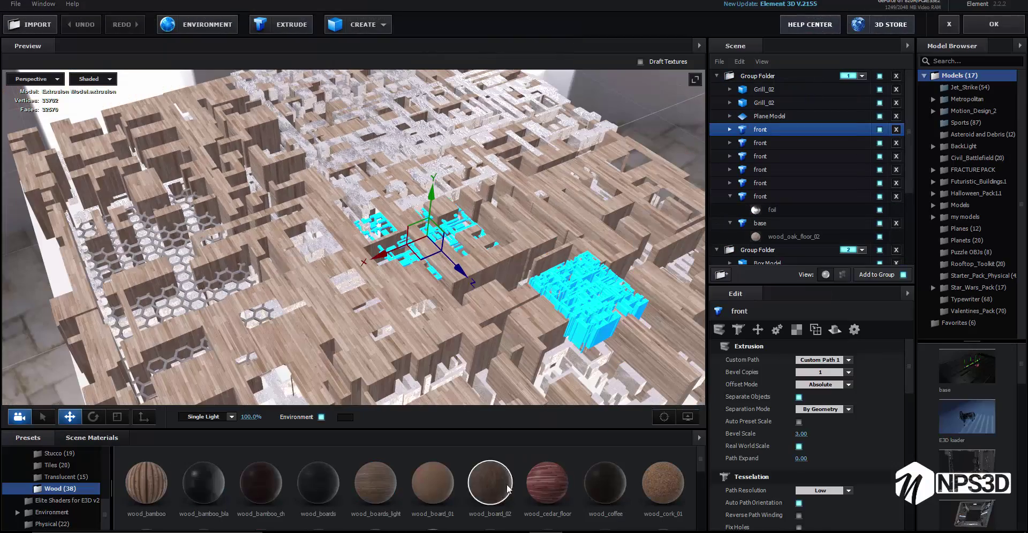
pyautogui.scroll(-2, 397, 487)
pyautogui.moveTo(353, 206); pyautogui.dragTo(354, 207)
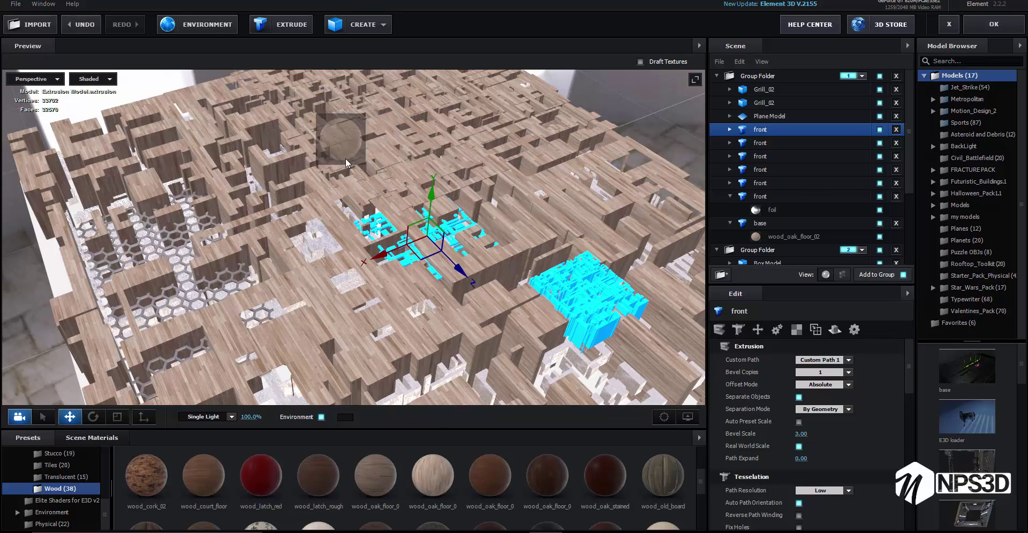
pyautogui.scroll(-2, 322, 465)
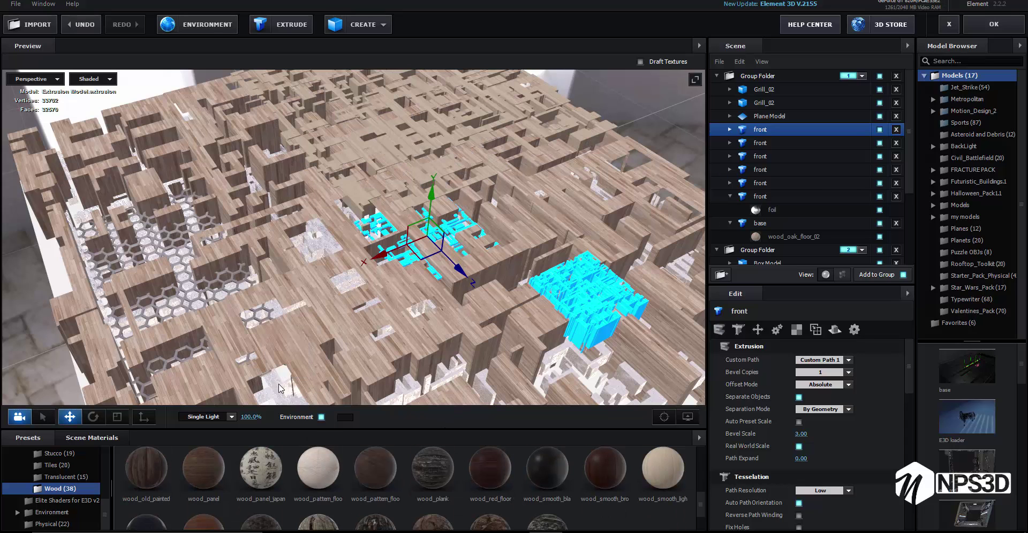
pyautogui.moveTo(605, 469); pyautogui.dragTo(562, 370)
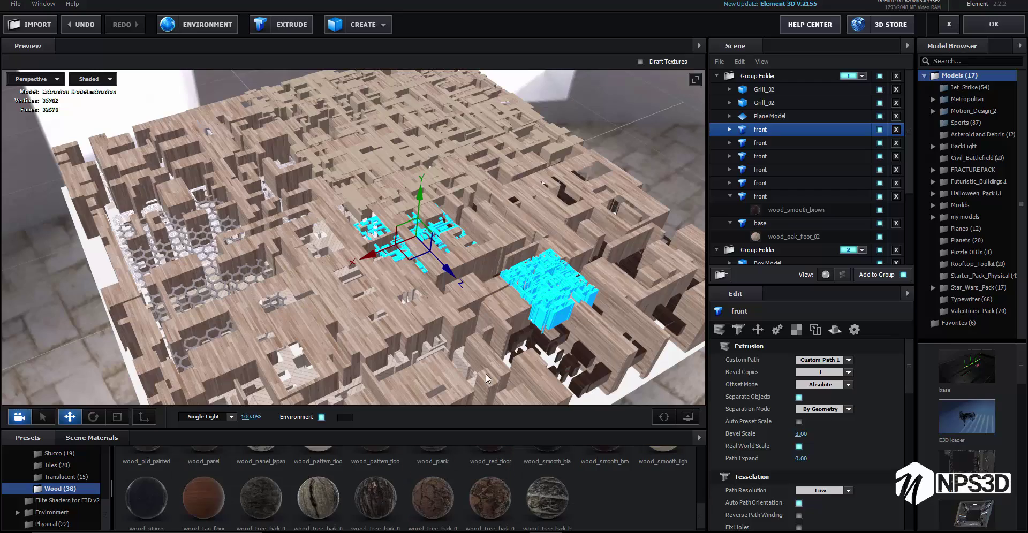
pyautogui.scroll(-3, 486, 374)
pyautogui.scroll(-2, 486, 373)
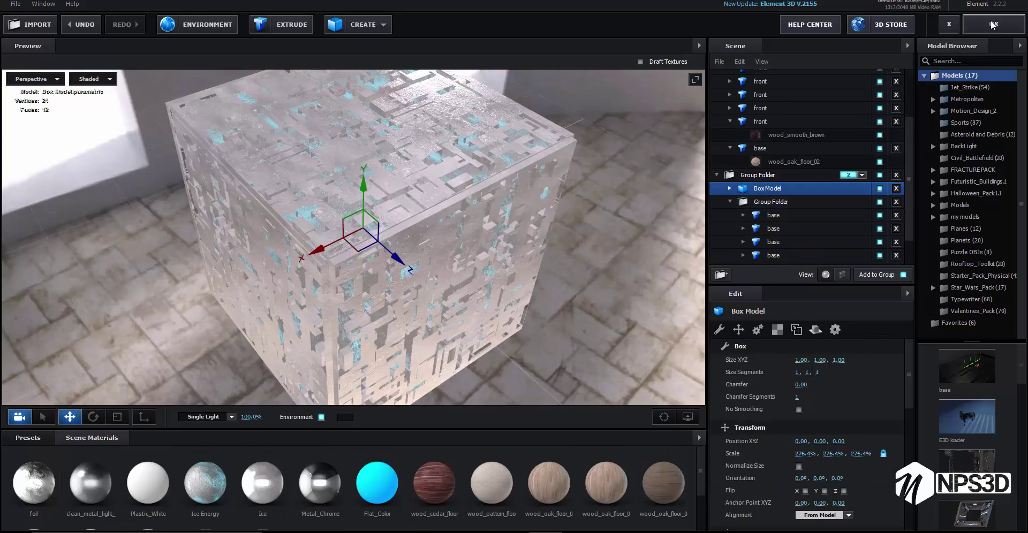
pyautogui.click(991, 22)
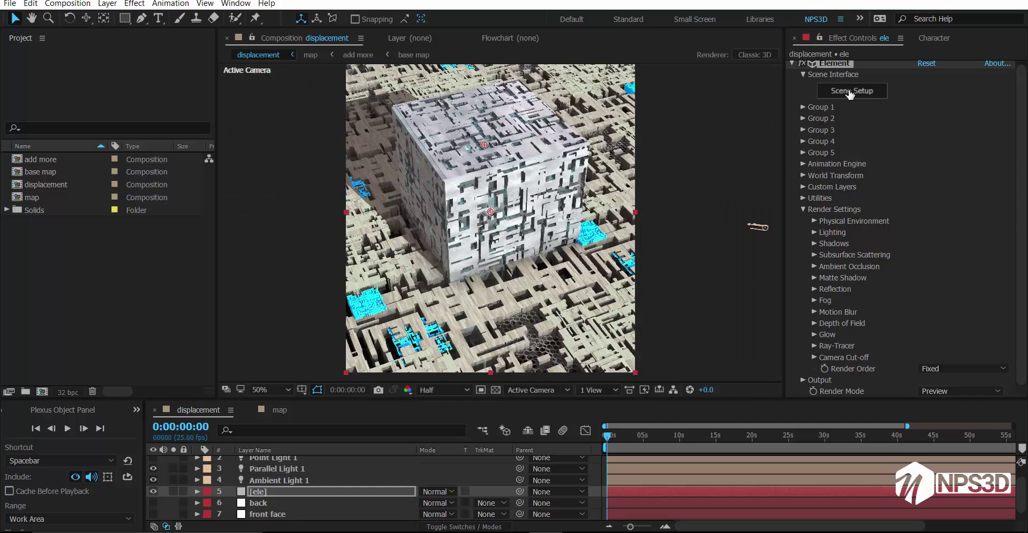
# Adjust the base material's Diffuse texture channel in Element 3D's Scene Setup and apply it.
pyautogui.click(850, 91)
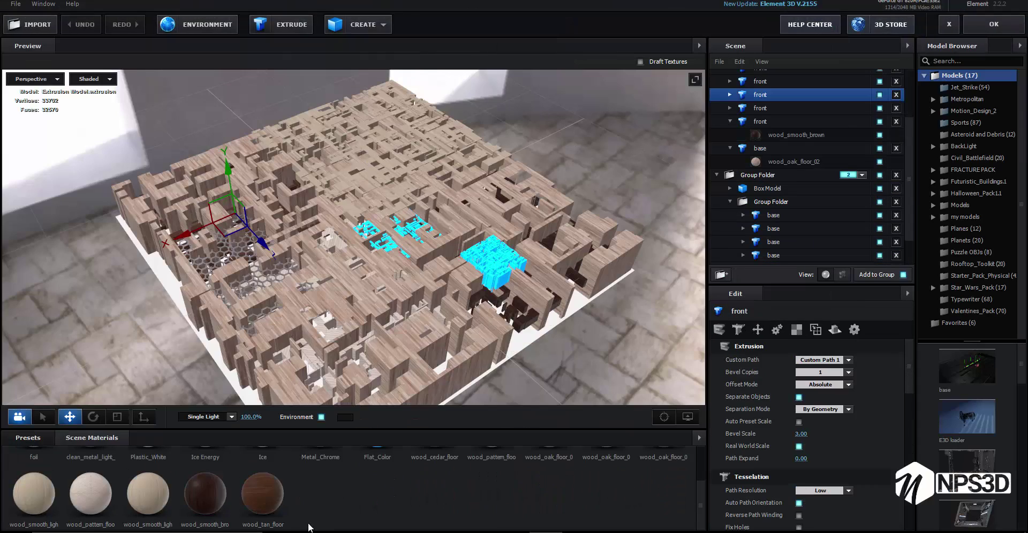
pyautogui.click(798, 392)
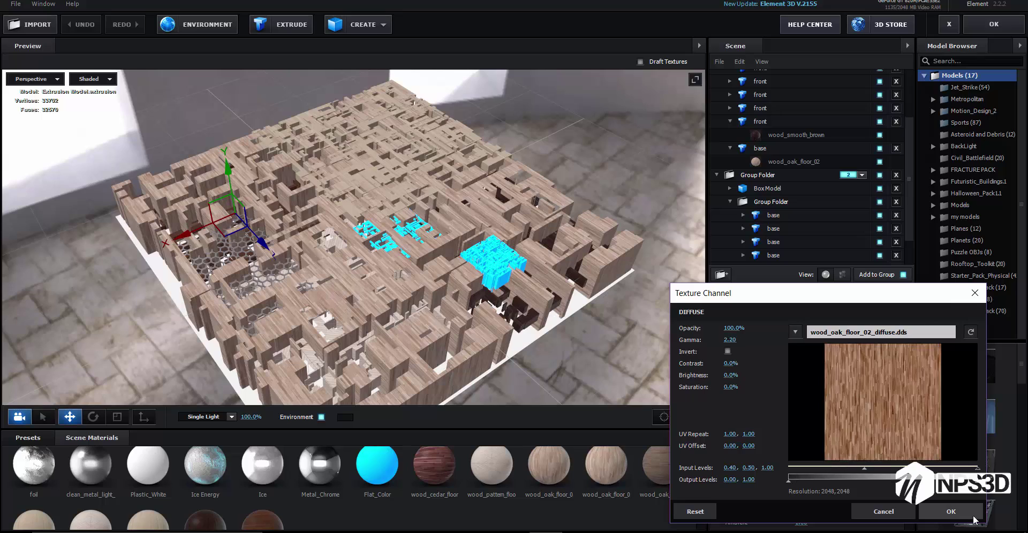
pyautogui.click(955, 510)
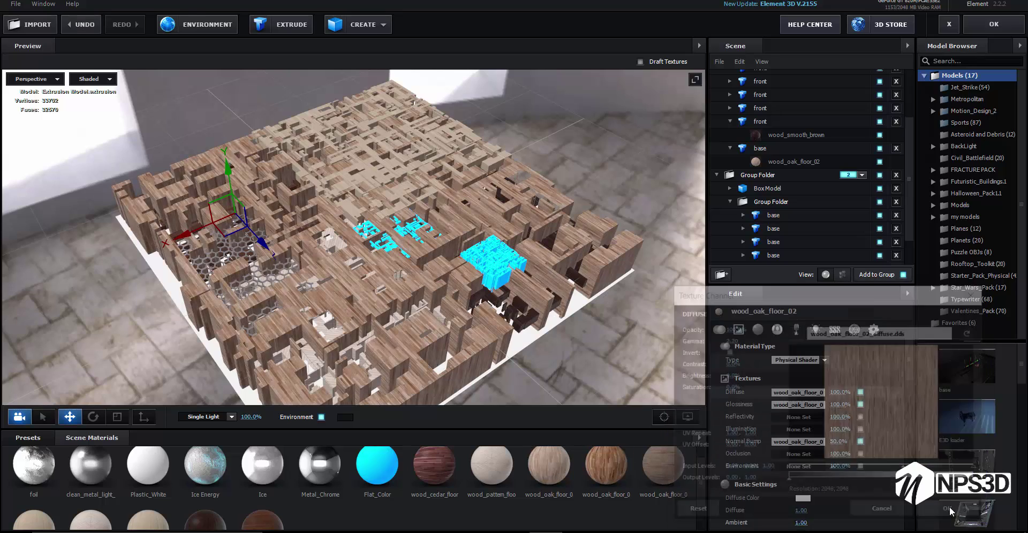
pyautogui.click(993, 24)
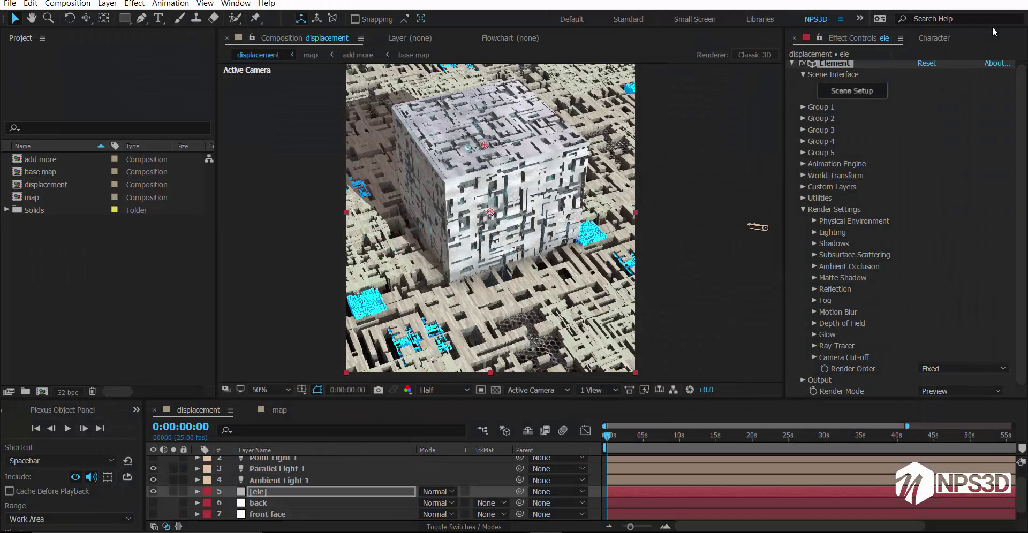
# Remove the last front extrusion model so the cyan block patch disappears from the maze.
pyautogui.click(857, 95)
pyautogui.click(882, 135)
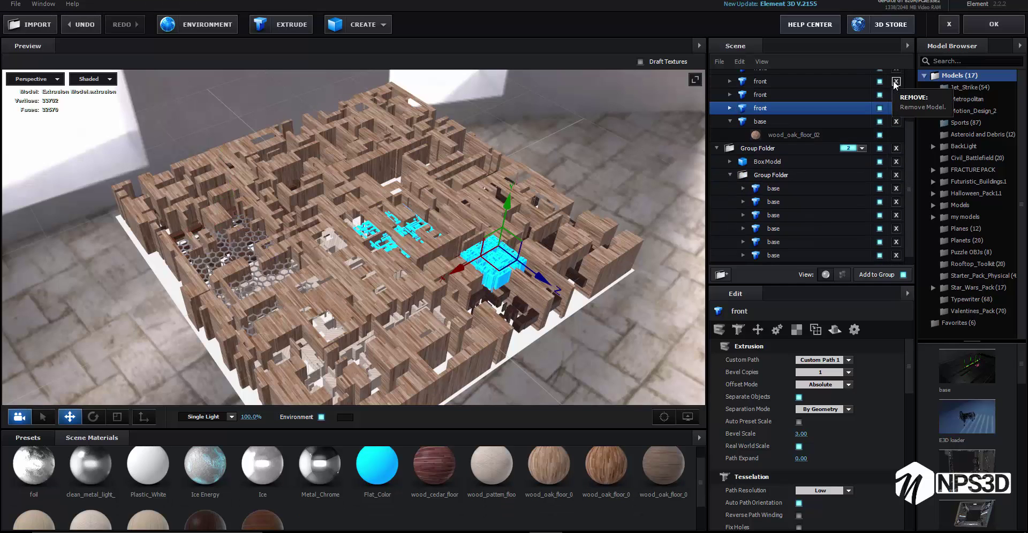
pyautogui.scroll(3, 892, 134)
pyautogui.click(895, 129)
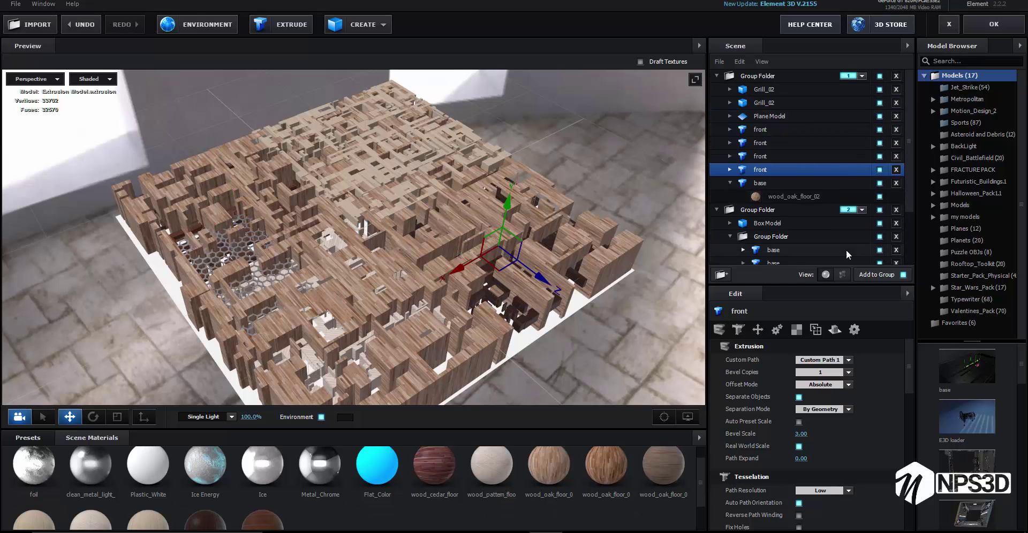
pyautogui.click(993, 24)
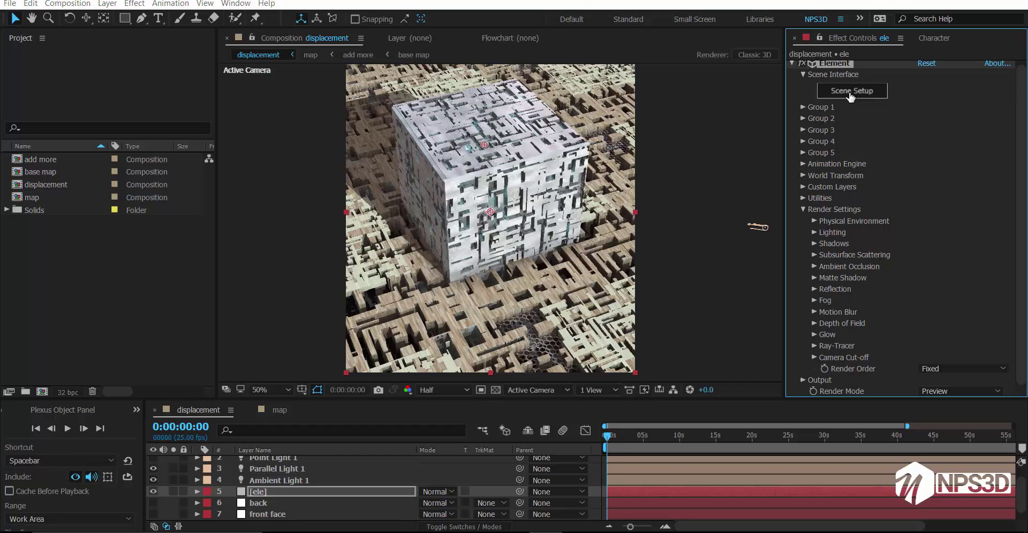
pyautogui.click(850, 91)
# Add the Beam_02 model from the Beams folder into the scene.
pyautogui.click(981, 129)
pyautogui.moveTo(967, 418)
pyautogui.mouseDown()
pyautogui.moveTo(331, 250)
pyautogui.moveTo(325, 224)
pyautogui.mouseUp()
pyautogui.scroll(-3, 804, 467)
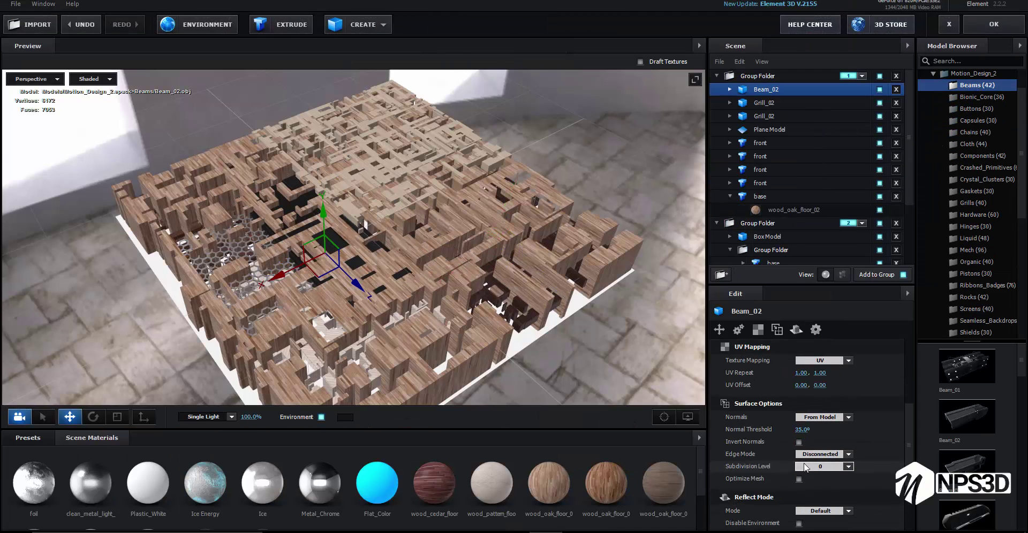
pyautogui.click(992, 32)
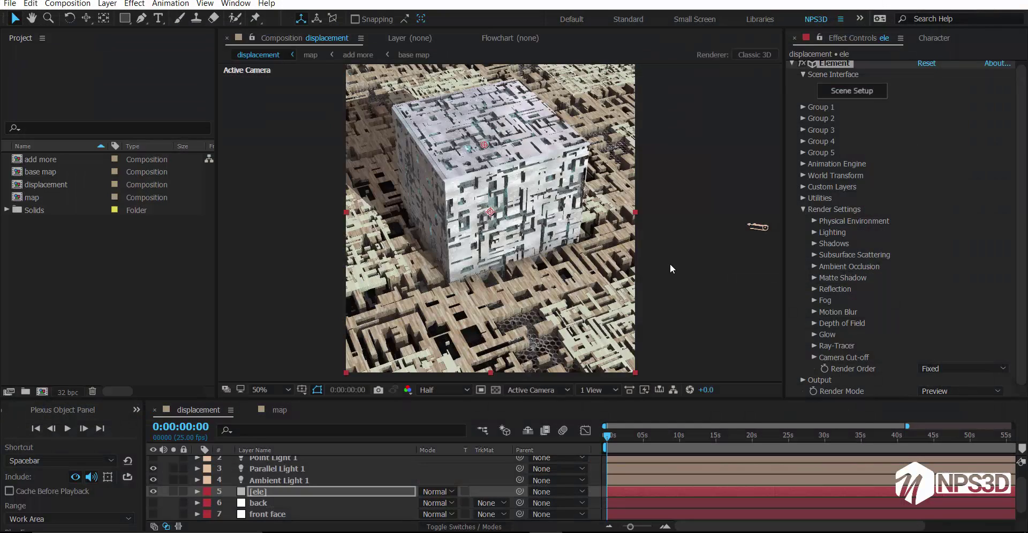
# Delete the added Beam_02 model from the scene.
pyautogui.click(859, 92)
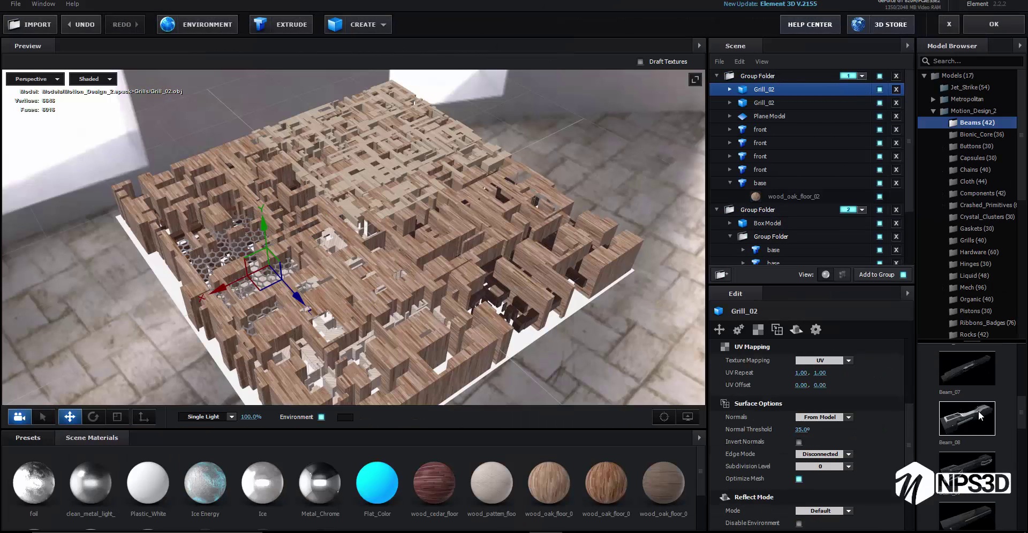
pyautogui.press('Delete')
pyautogui.scroll(-3, 967, 396)
pyautogui.scroll(-3, 977, 400)
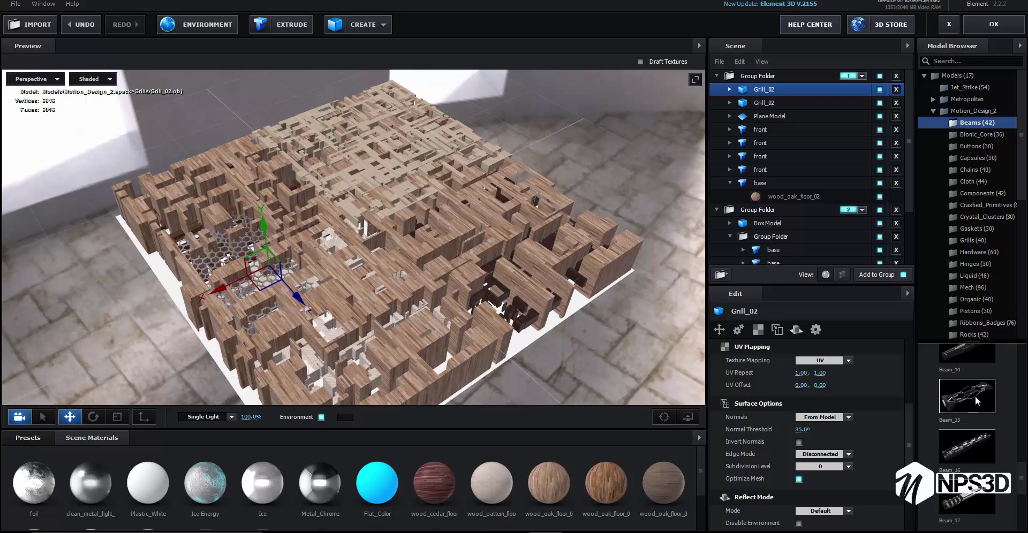
pyautogui.scroll(3, 428, 275)
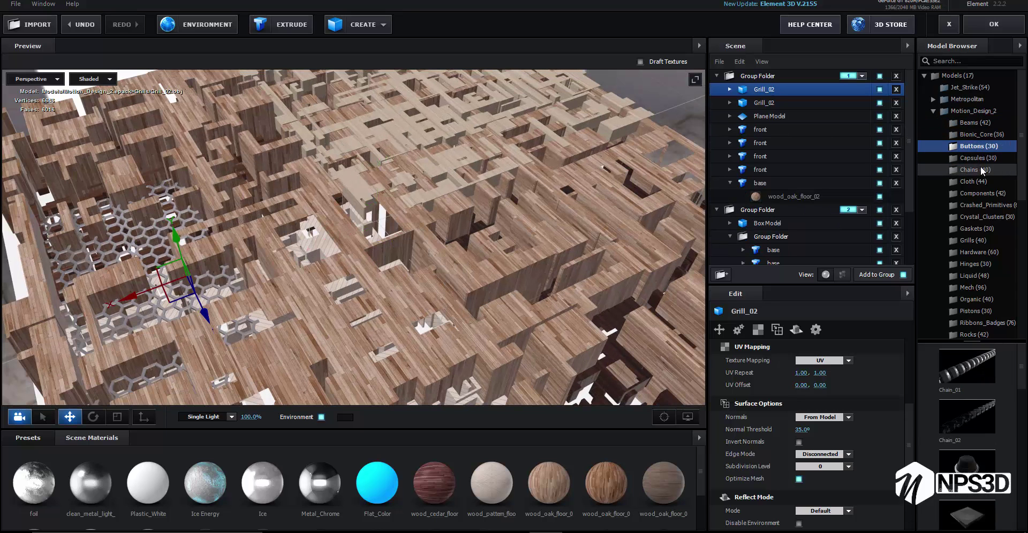
# Add Component_21 from the Components folder and lift it above the wooden floor.
pyautogui.click(988, 193)
pyautogui.scroll(-7, 967, 407)
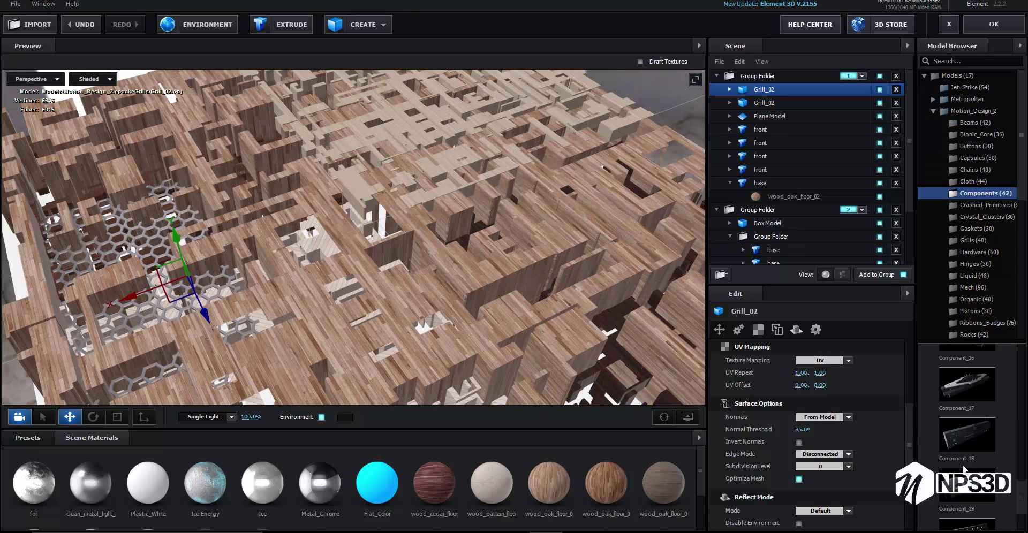
pyautogui.click(967, 384)
pyautogui.moveTo(383, 178); pyautogui.dragTo(366, 105)
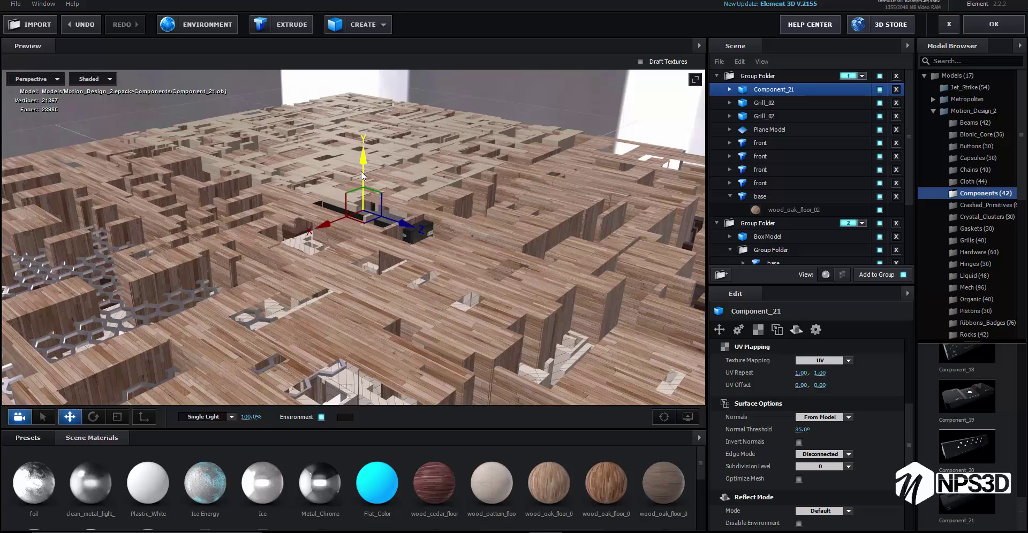
pyautogui.moveTo(362, 176); pyautogui.dragTo(359, 163)
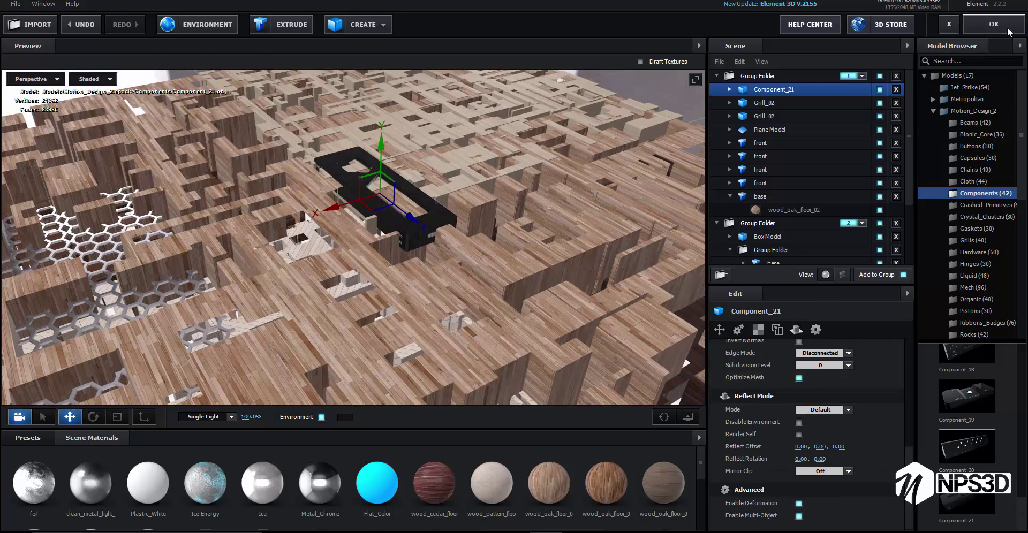
pyautogui.click(1007, 28)
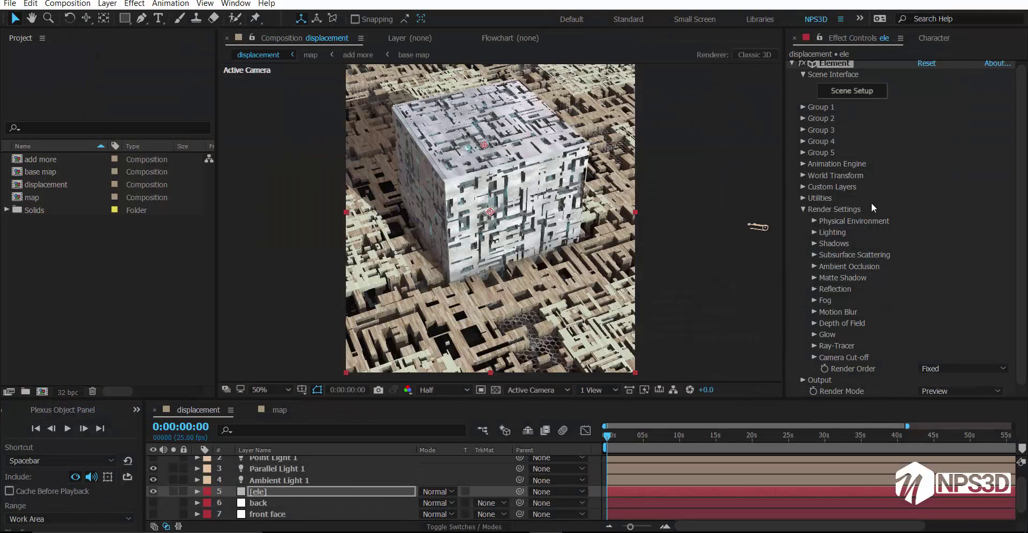
# Reposition Component_21 on the maze, then remove it from the scene.
pyautogui.click(858, 91)
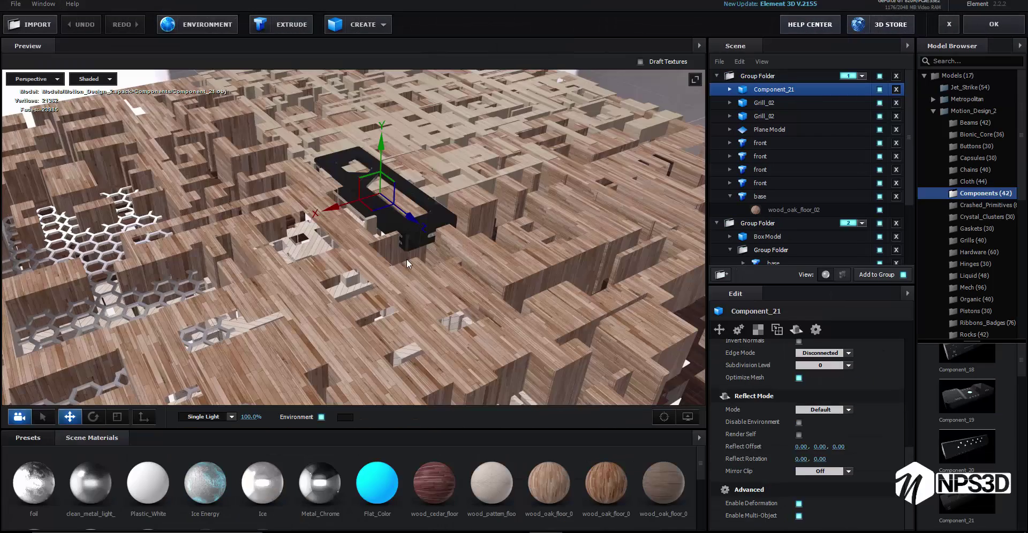
pyautogui.moveTo(382, 197); pyautogui.dragTo(375, 193)
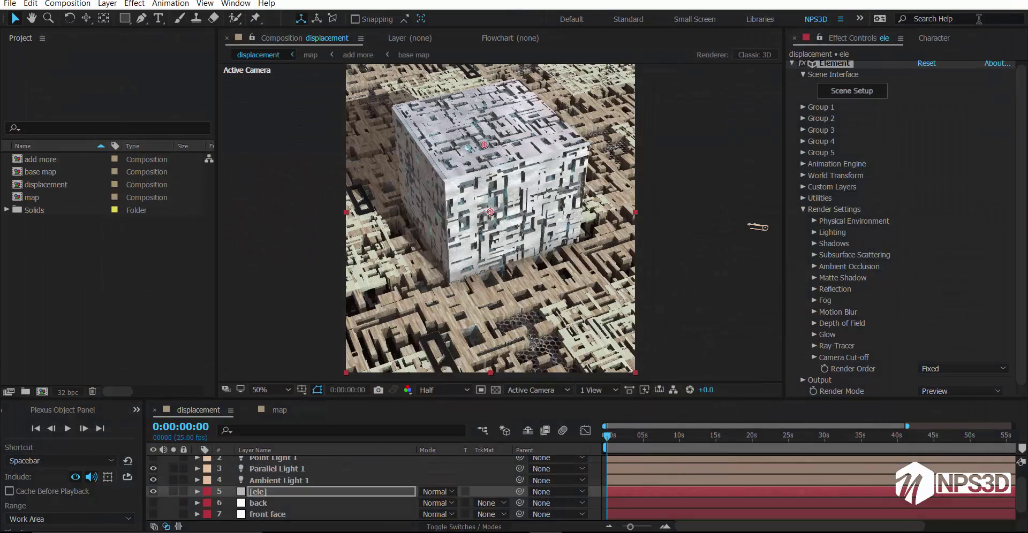
pyautogui.click(855, 92)
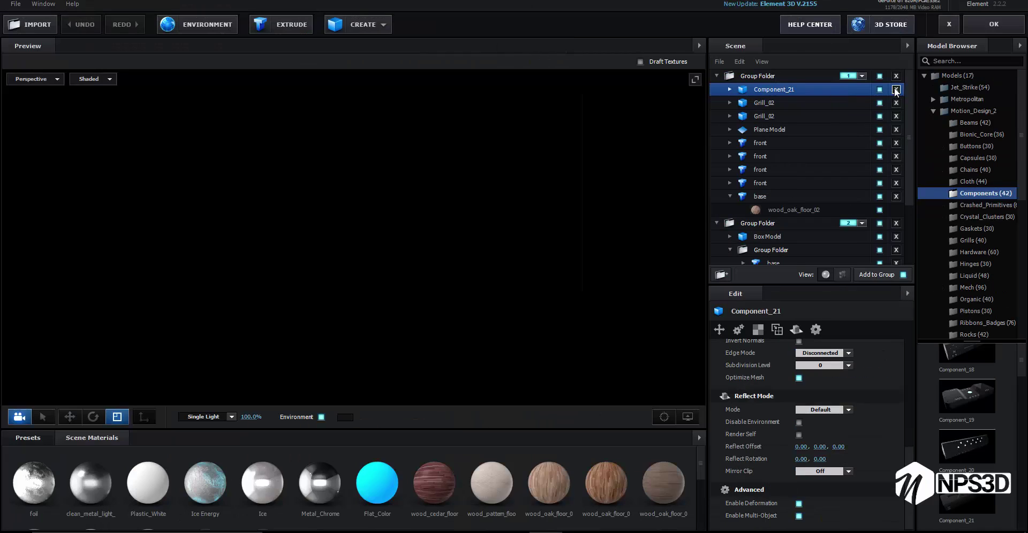
pyautogui.click(988, 205)
# Find the Grills folder and place another Grill_02 hexagon grill into the maze.
pyautogui.click(989, 253)
pyautogui.click(988, 264)
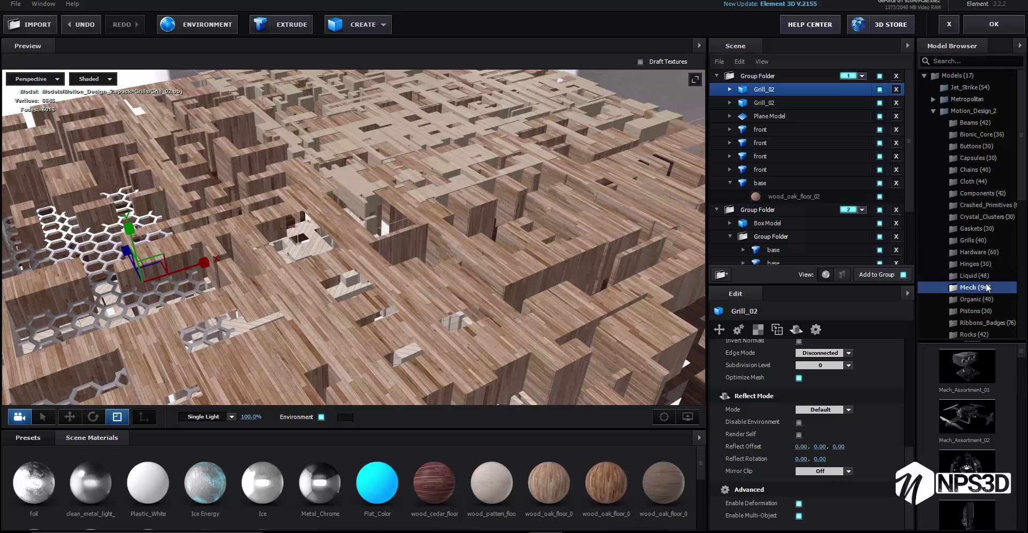
pyautogui.click(982, 299)
pyautogui.scroll(-3, 986, 241)
pyautogui.click(993, 256)
pyautogui.click(984, 281)
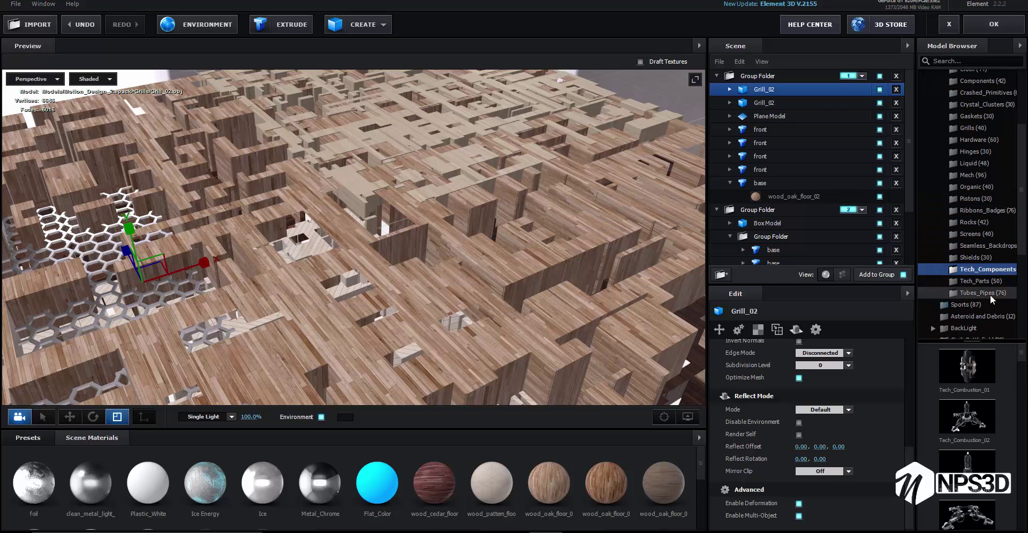
pyautogui.scroll(-5, 972, 416)
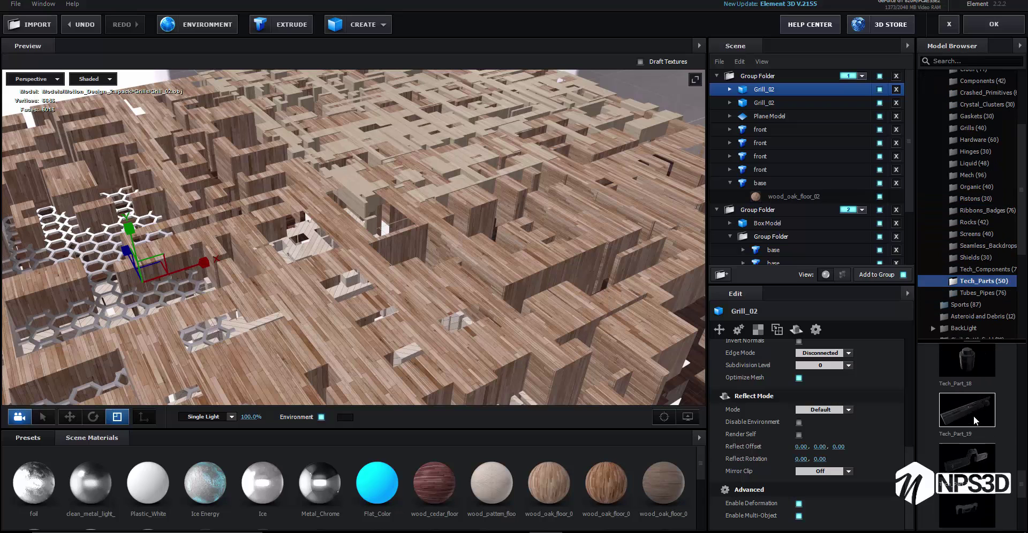
pyautogui.scroll(-5, 530, 304)
pyautogui.click(975, 128)
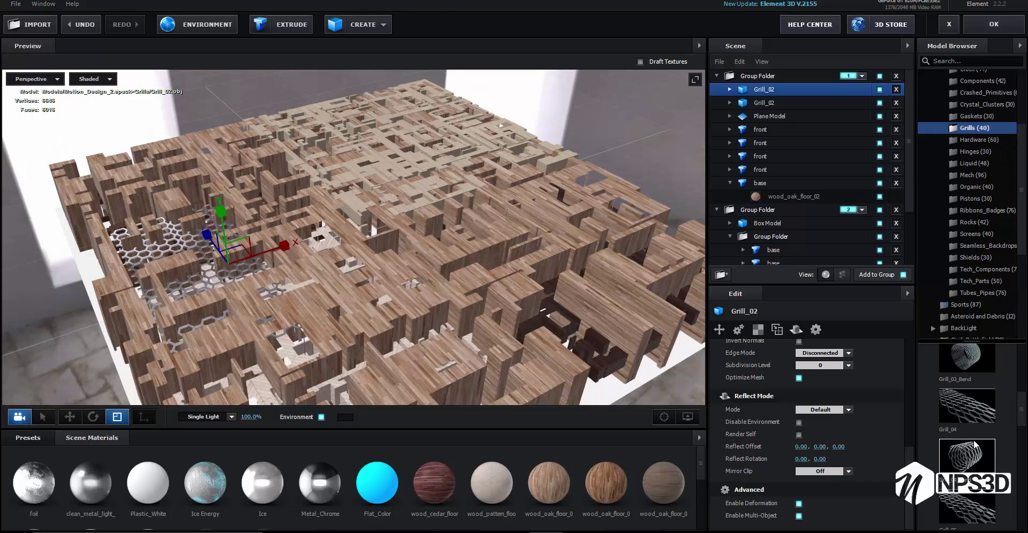
pyautogui.moveTo(967, 467); pyautogui.dragTo(372, 195)
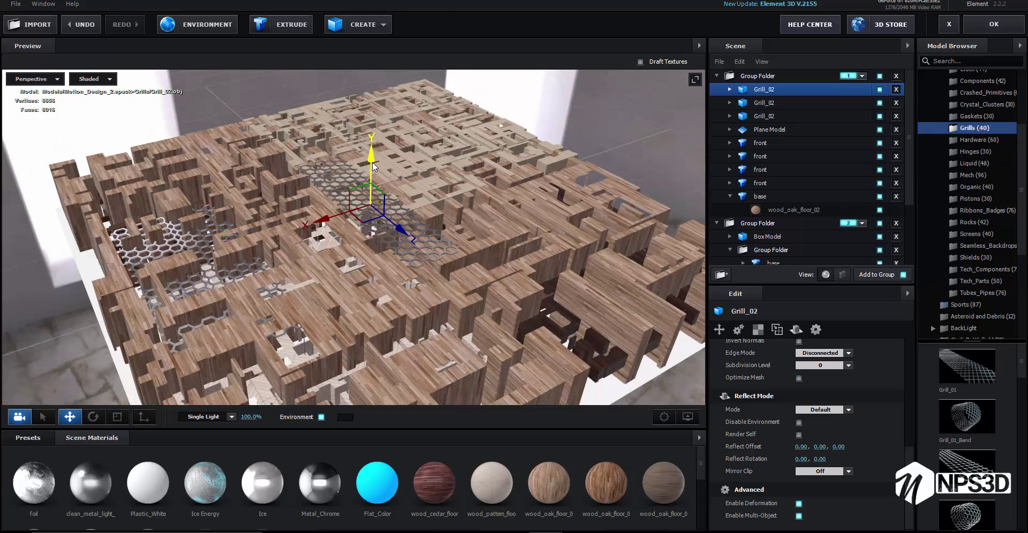
pyautogui.moveTo(371, 162)
pyautogui.mouseDown()
pyautogui.moveTo(432, 206)
pyautogui.moveTo(378, 216)
pyautogui.mouseUp()
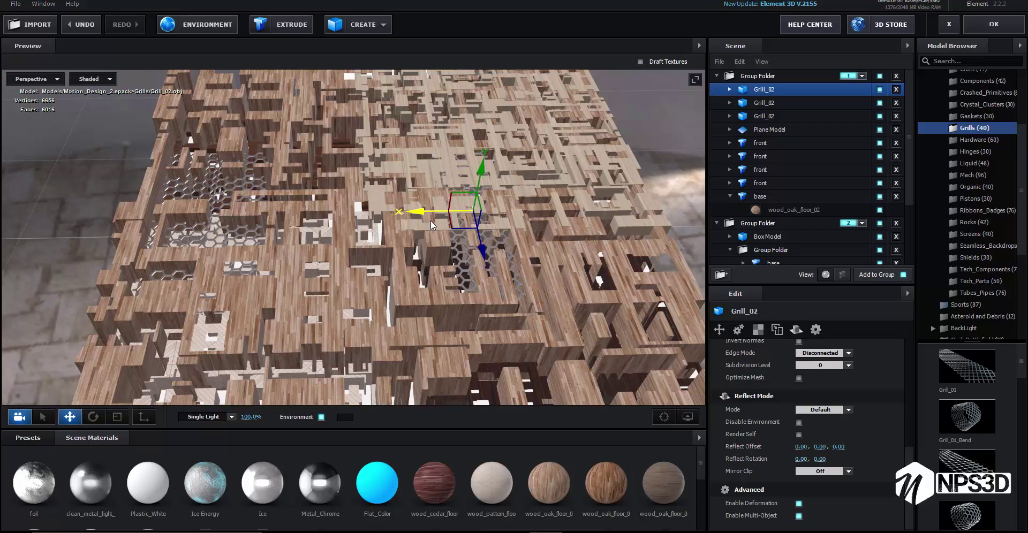
pyautogui.click(999, 23)
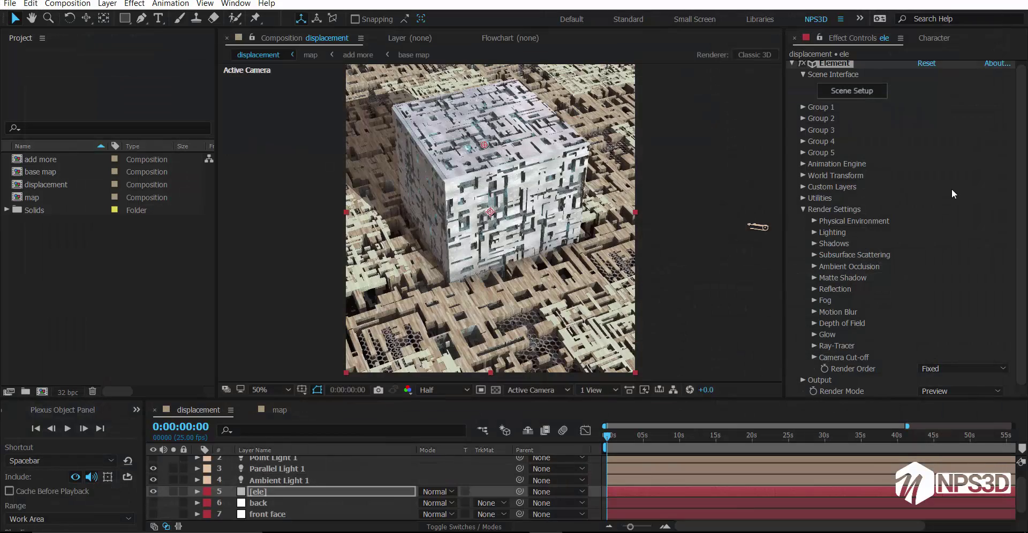
# Select the first Grill_02 grill in the scene and apply the changes.
pyautogui.click(851, 92)
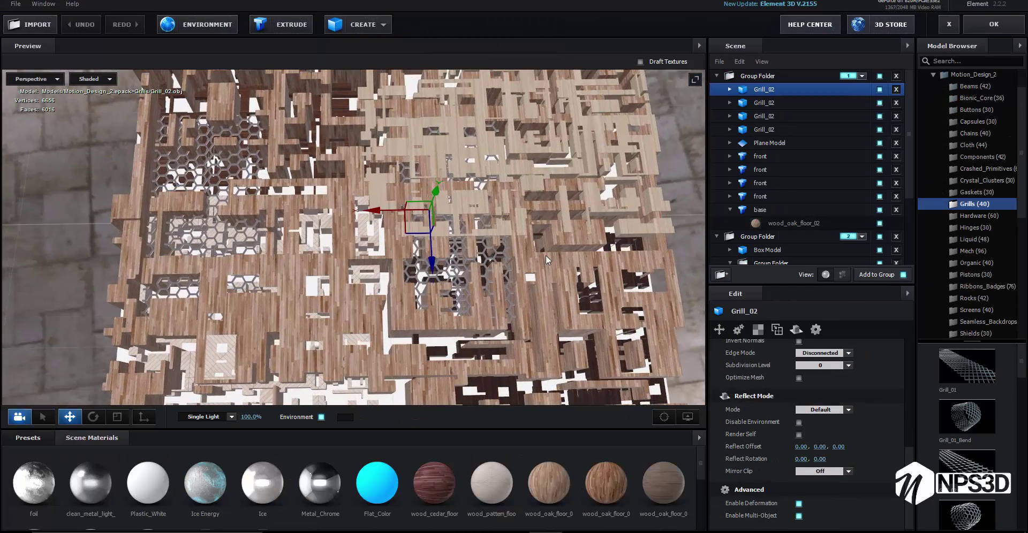
pyautogui.click(769, 92)
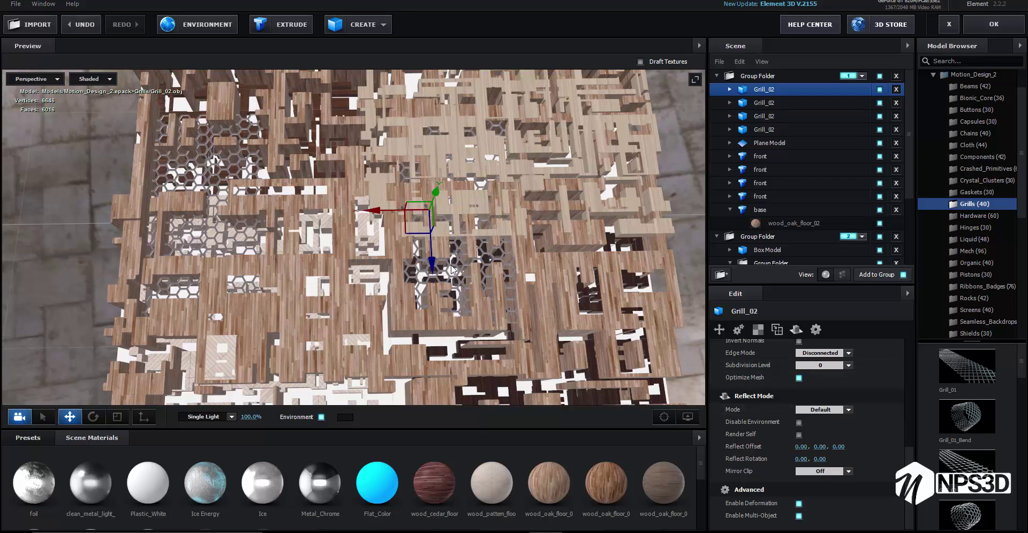
pyautogui.click(996, 27)
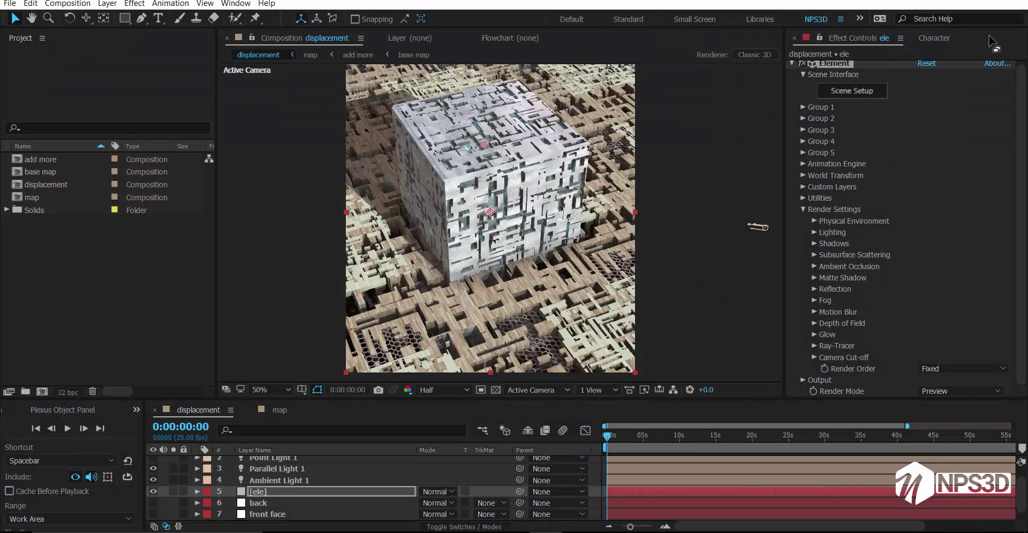
pyautogui.scroll(1, 310, 490)
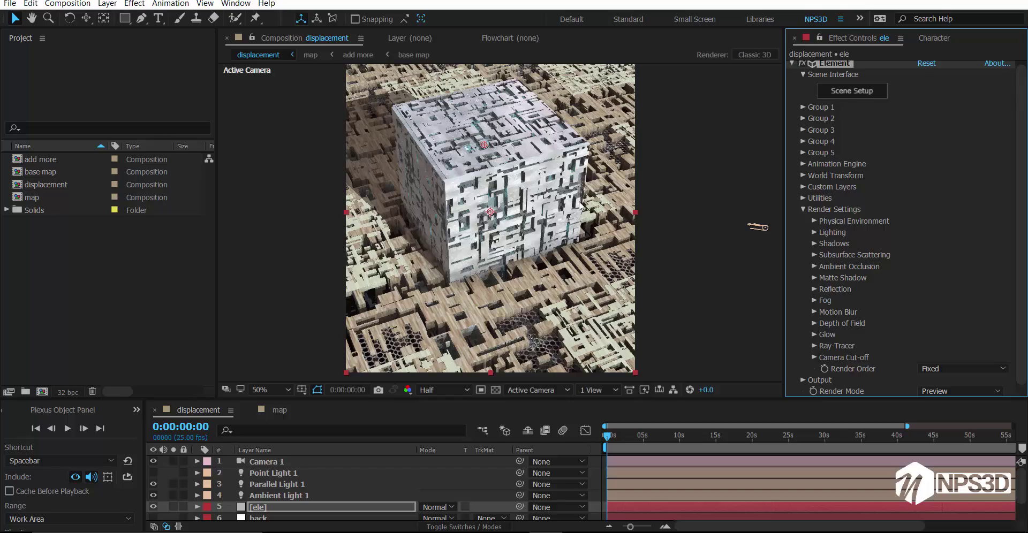
# Select the cube's Box Model and apply a wood material to it.
pyautogui.click(867, 91)
pyautogui.click(769, 236)
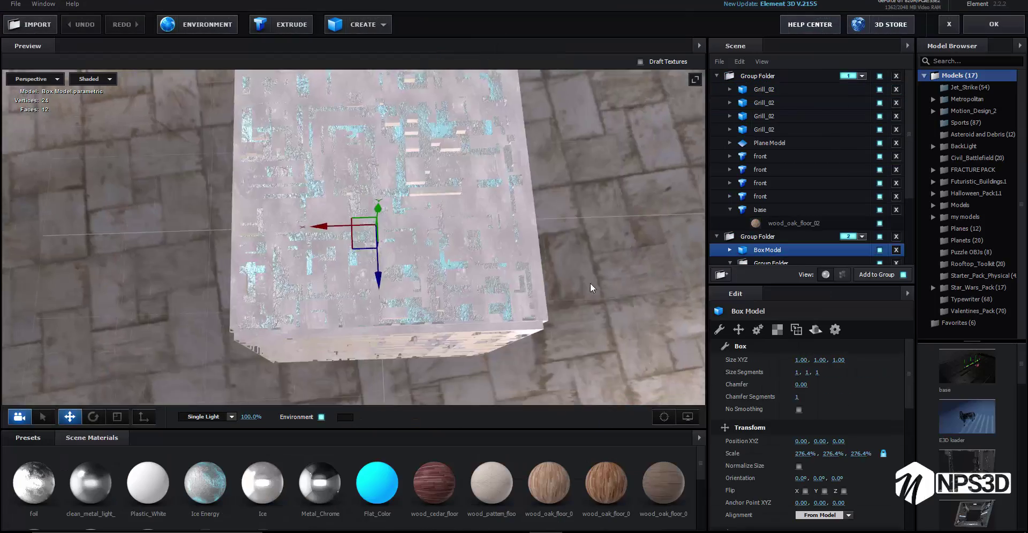
pyautogui.moveTo(769, 236); pyautogui.dragTo(768, 251)
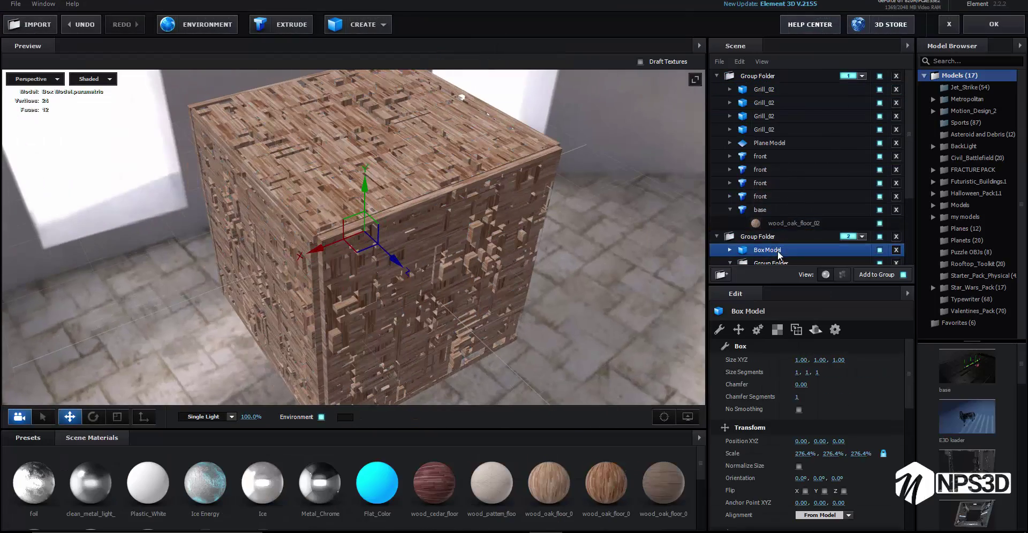
pyautogui.click(991, 25)
# Try a marble tile material from Pro_Shaders_2 > Tiles on the cube.
pyautogui.click(845, 91)
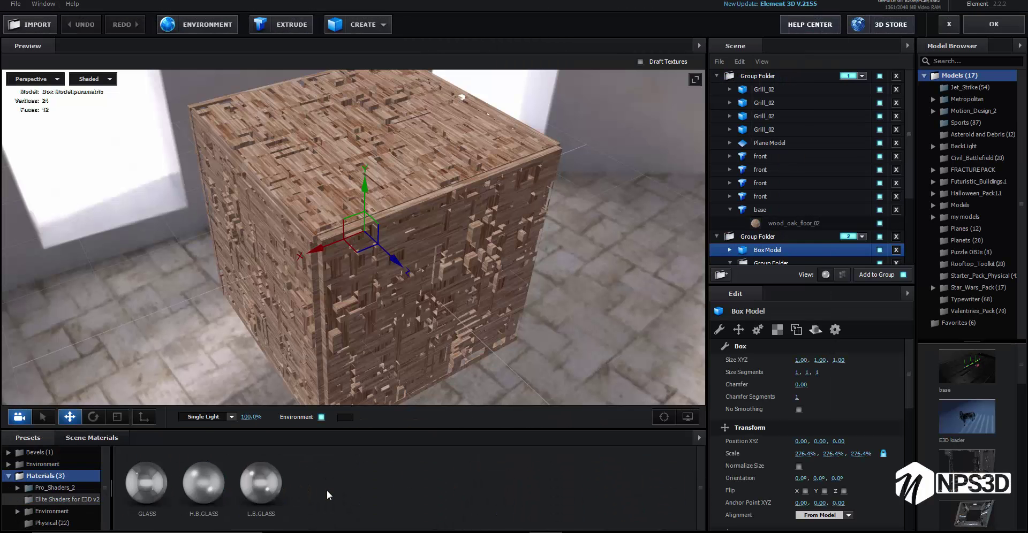
pyautogui.click(20, 496)
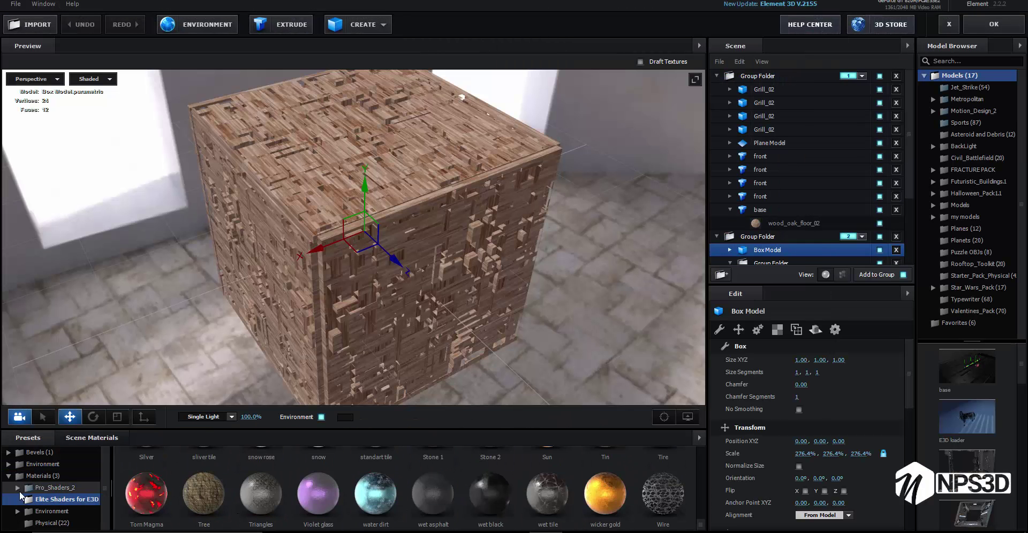
pyautogui.doubleClick(60, 481)
pyautogui.click(82, 467)
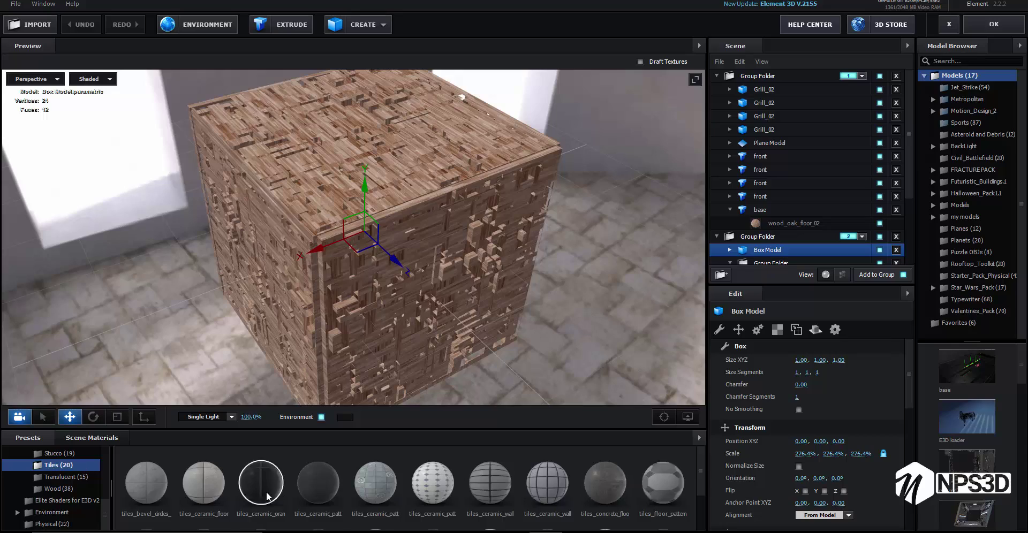
pyautogui.moveTo(483, 494); pyautogui.dragTo(534, 304)
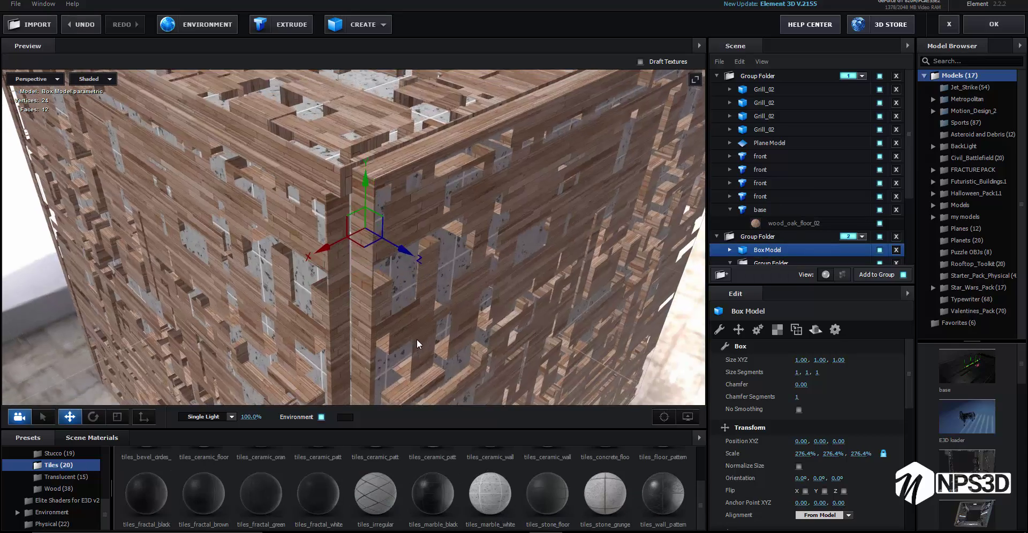
# Apply the wood_panel_japan material from Pro_Shaders_2 > Wood to the cube.
pyautogui.click(74, 477)
pyautogui.click(59, 489)
pyautogui.scroll(-2, 546, 482)
pyautogui.click(562, 512)
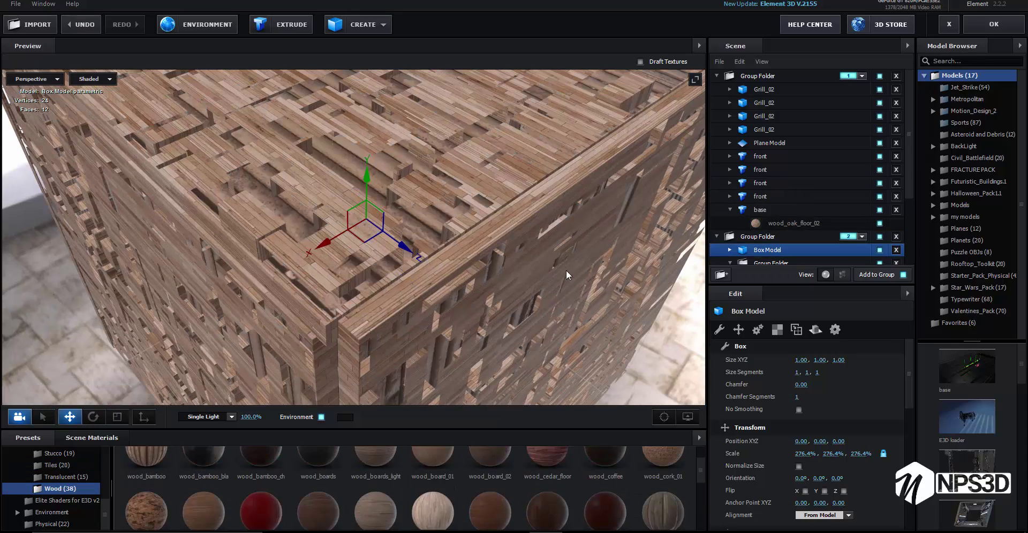
pyautogui.scroll(-3, 407, 482)
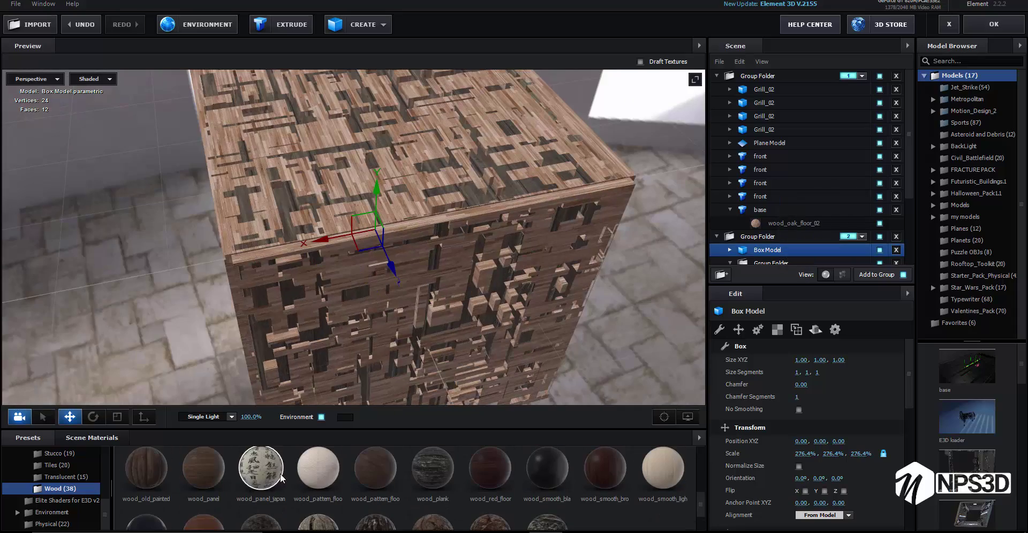
pyautogui.moveTo(261, 469); pyautogui.dragTo(554, 285)
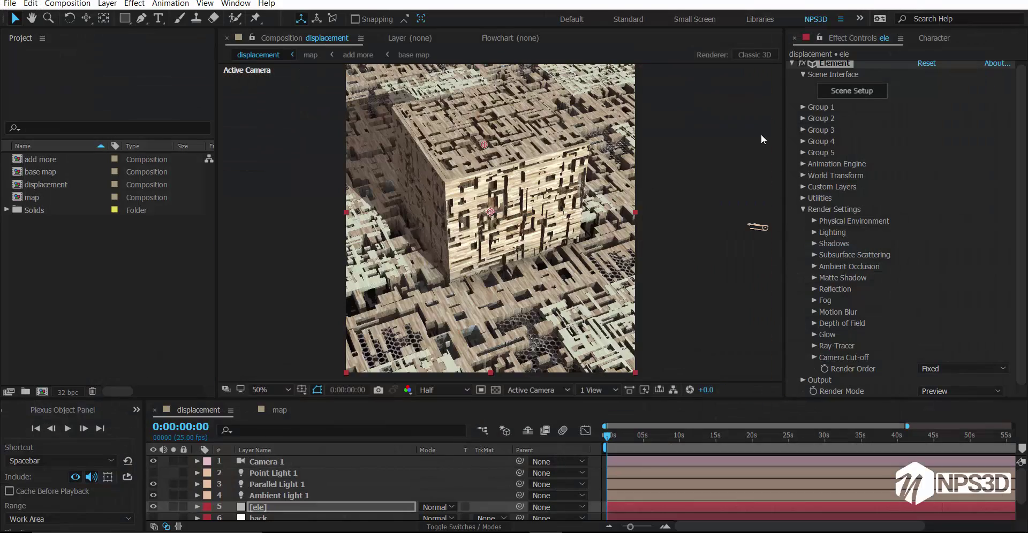
pyautogui.click(851, 91)
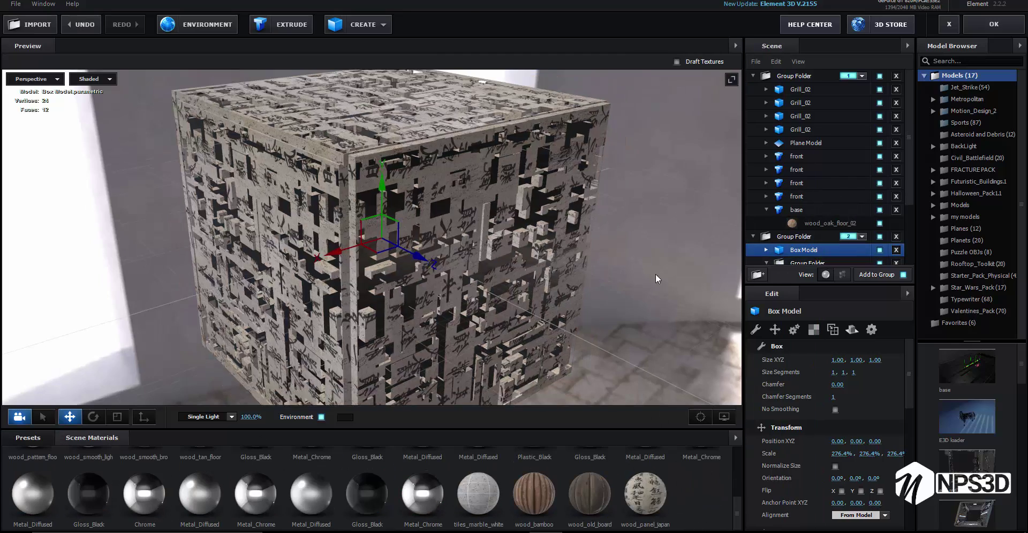
pyautogui.scroll(-3, 825, 218)
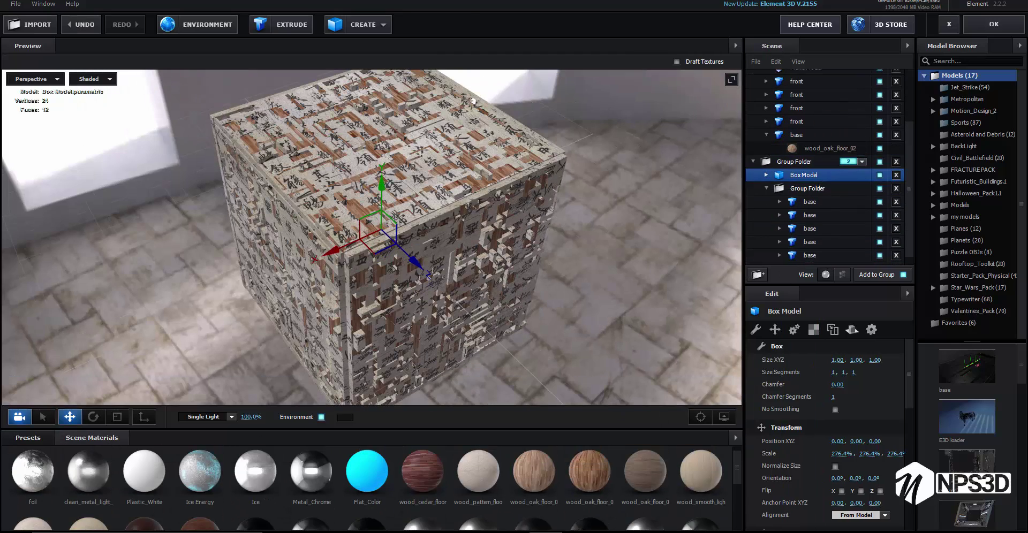
pyautogui.click(997, 22)
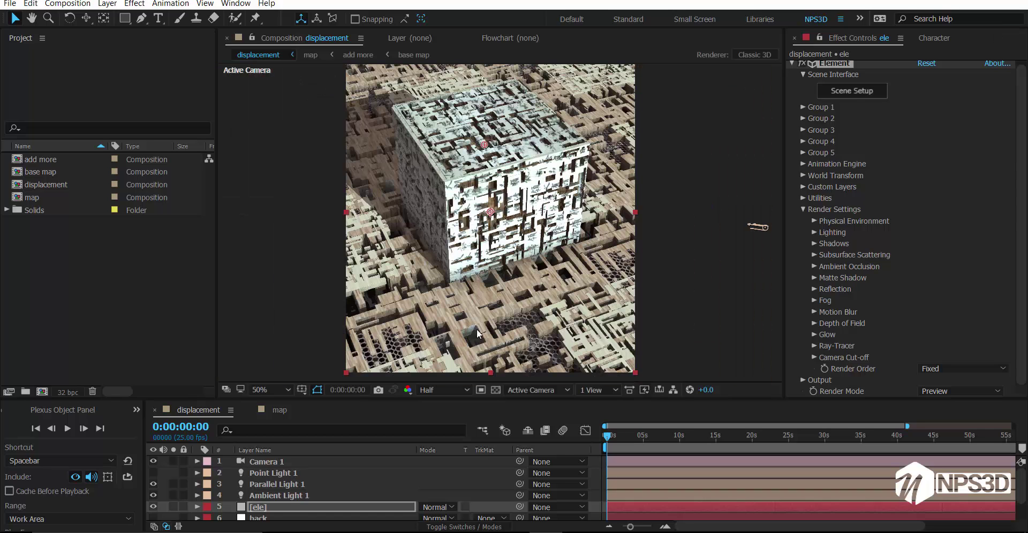
# Change Parallel Light 1's colour to a warm orange.
pyautogui.doubleClick(757, 227)
pyautogui.click(872, 141)
pyautogui.click(199, 292)
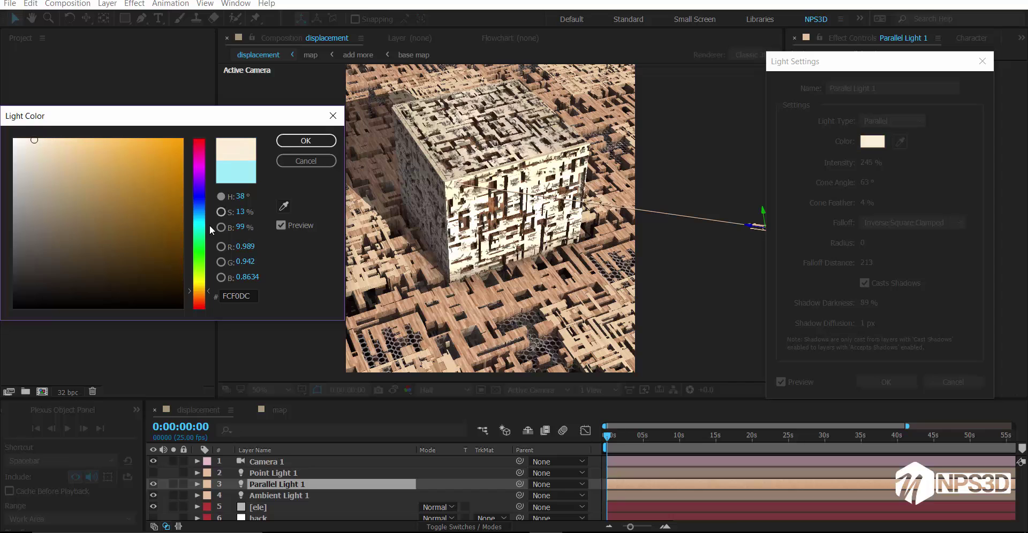
pyautogui.click(306, 142)
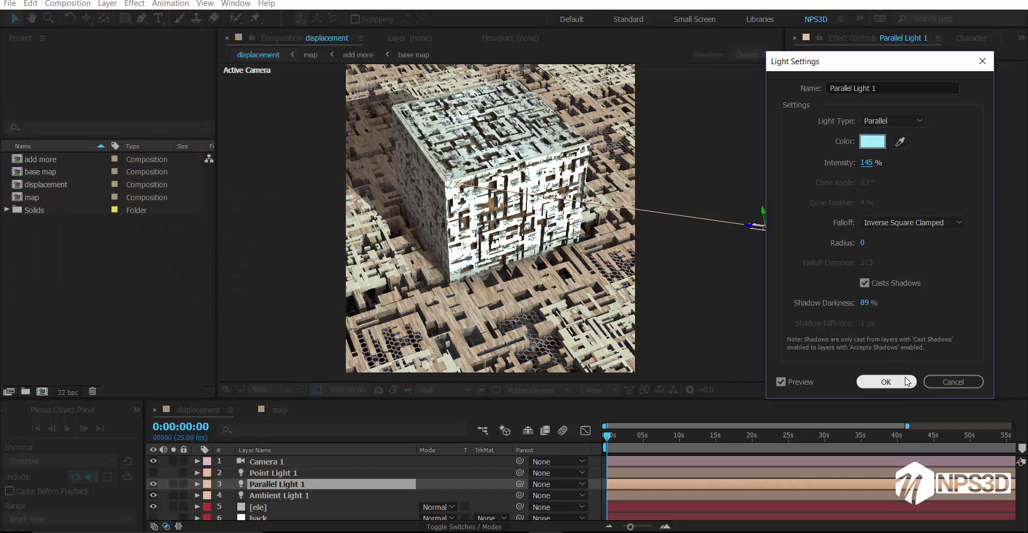
pyautogui.click(886, 382)
pyautogui.hotkey('ctrl', 'Down')
# Give Point Light 1 a new light colour.
pyautogui.doubleClick(294, 476)
pyautogui.click(873, 141)
pyautogui.click(306, 140)
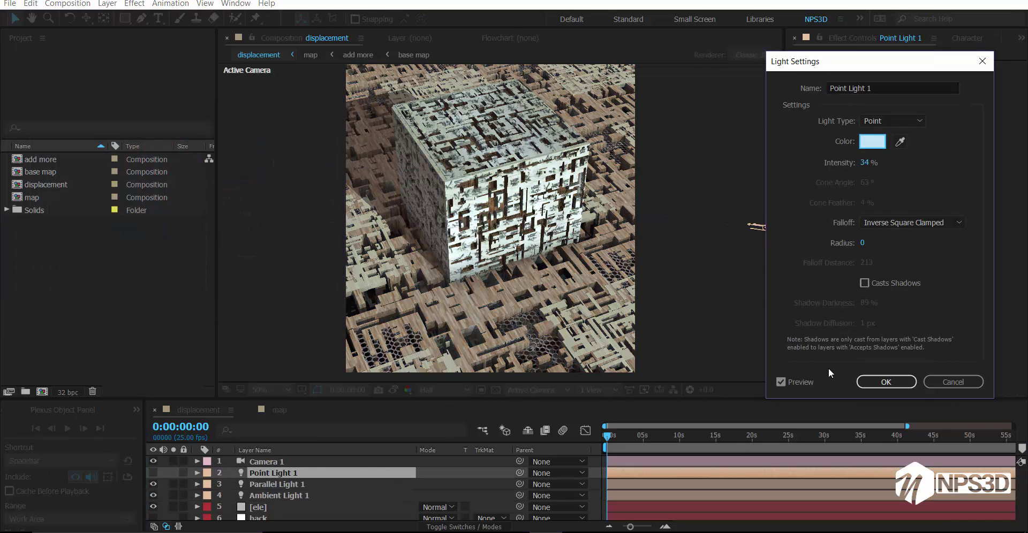
pyautogui.click(887, 381)
# Switch the ele layer's Element Add Lighting from Single Light to Basic.
pyautogui.click(262, 507)
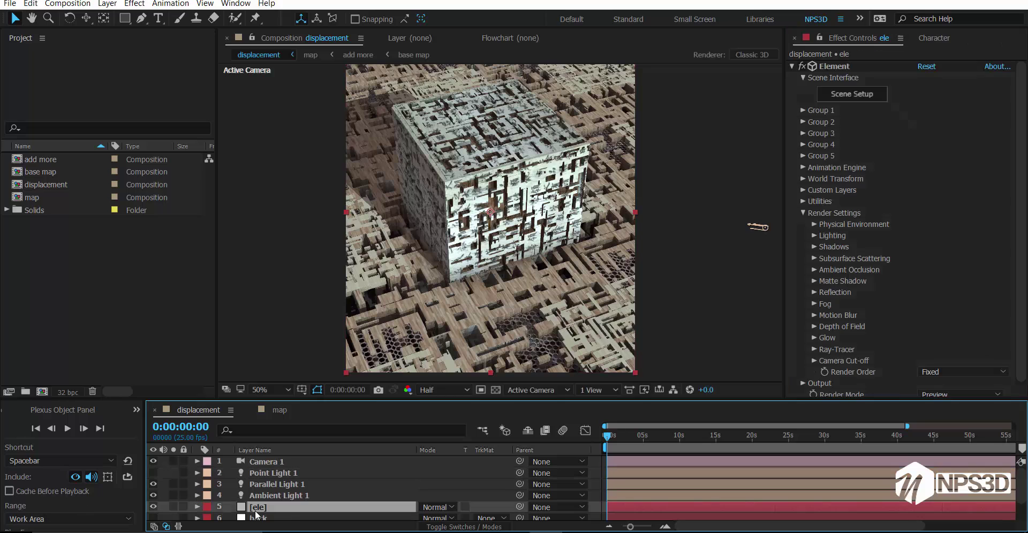
pyautogui.click(803, 213)
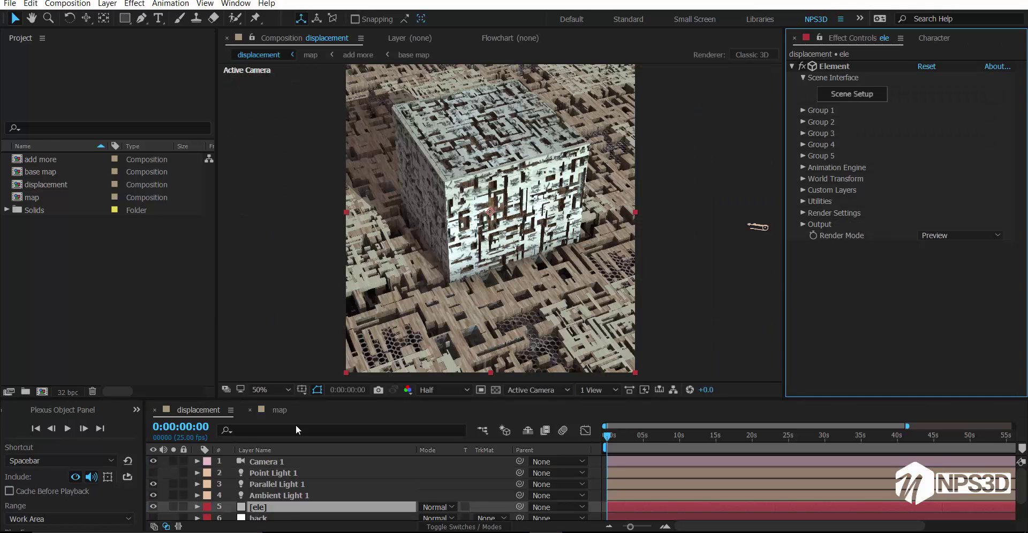
pyautogui.press('`')
pyautogui.press('`')
pyautogui.click(804, 212)
pyautogui.click(975, 270)
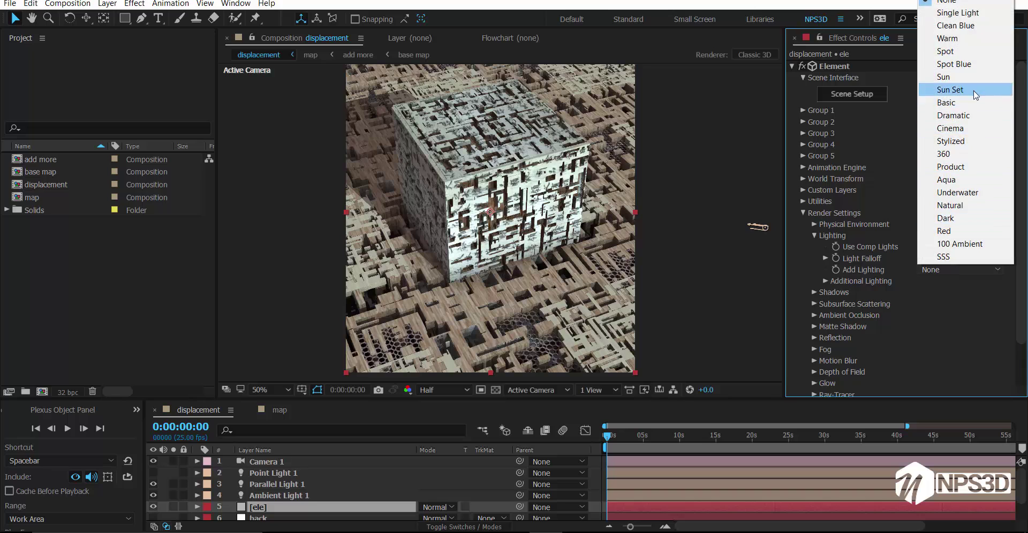
pyautogui.click(976, 274)
pyautogui.click(946, 39)
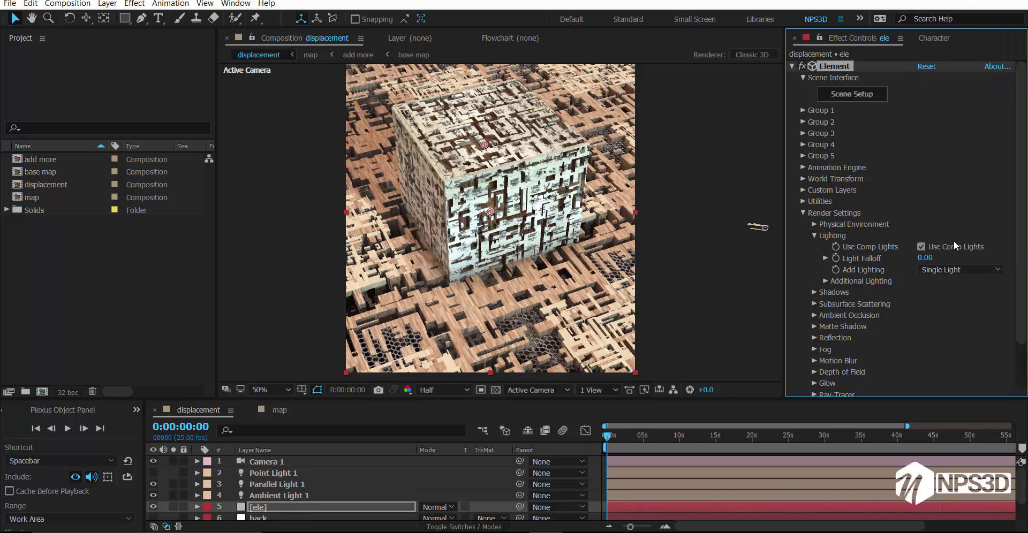
pyautogui.click(965, 269)
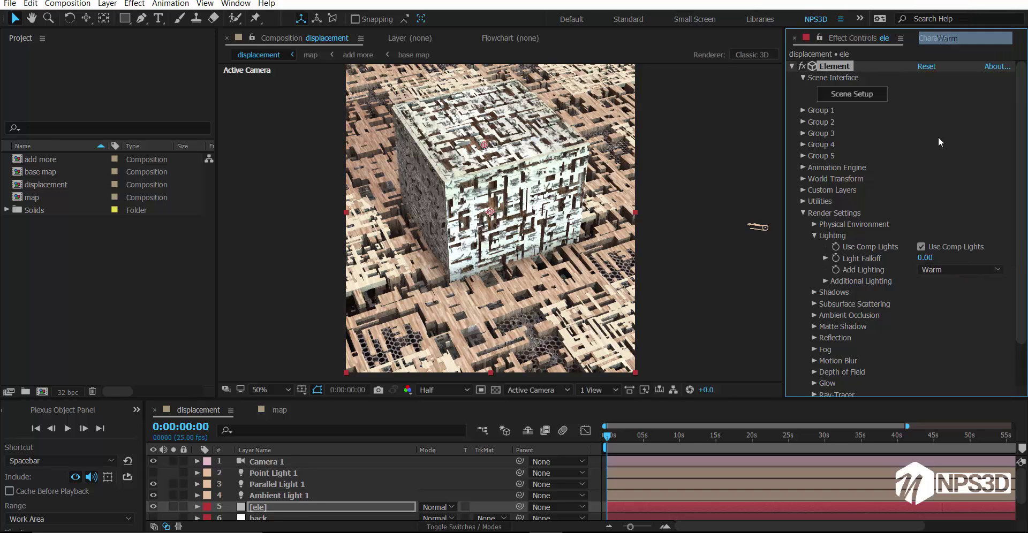
pyautogui.click(975, 271)
pyautogui.click(958, 270)
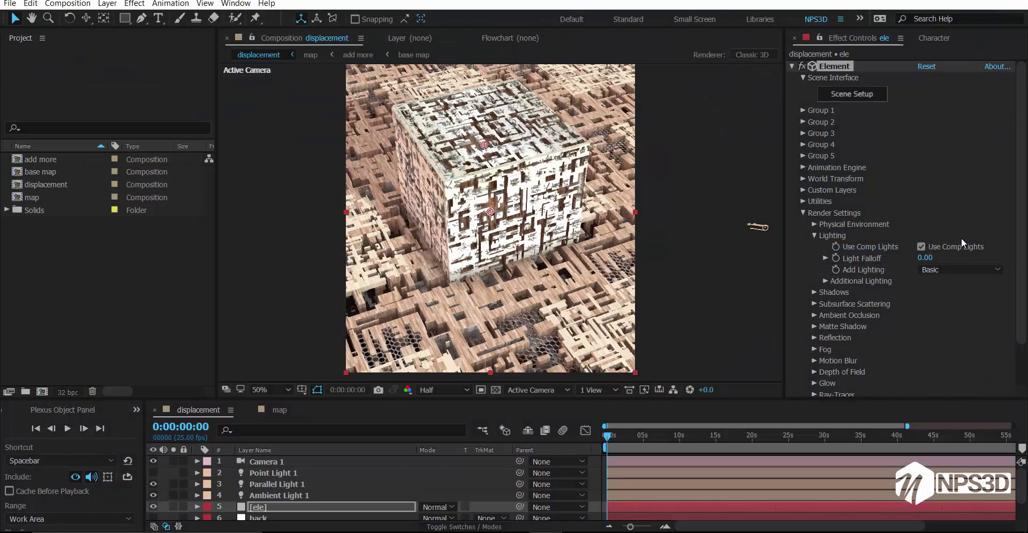
pyautogui.click(967, 271)
pyautogui.click(318, 503)
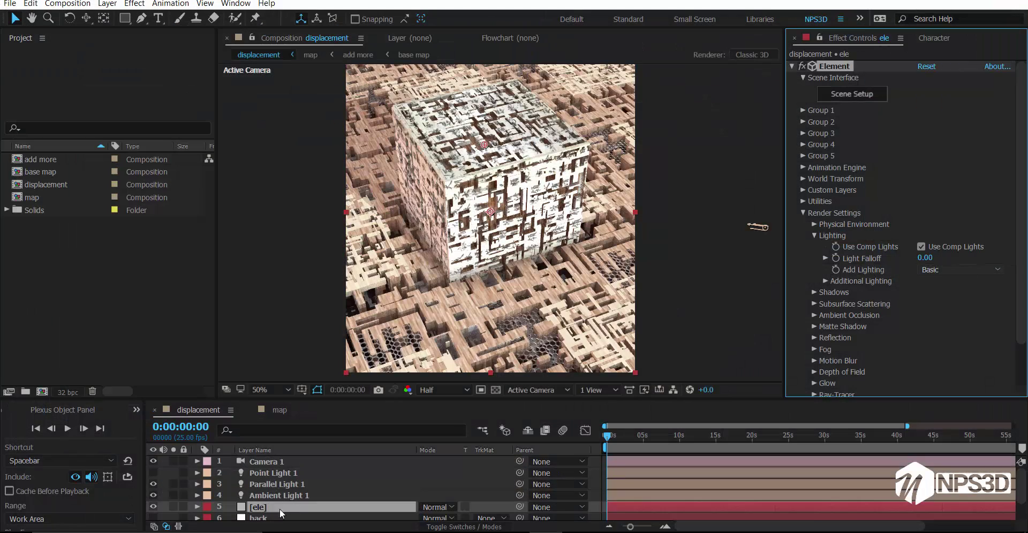
# Make Parallel Light 1 cast shadows with 89% shadow darkness.
pyautogui.doubleClick(286, 482)
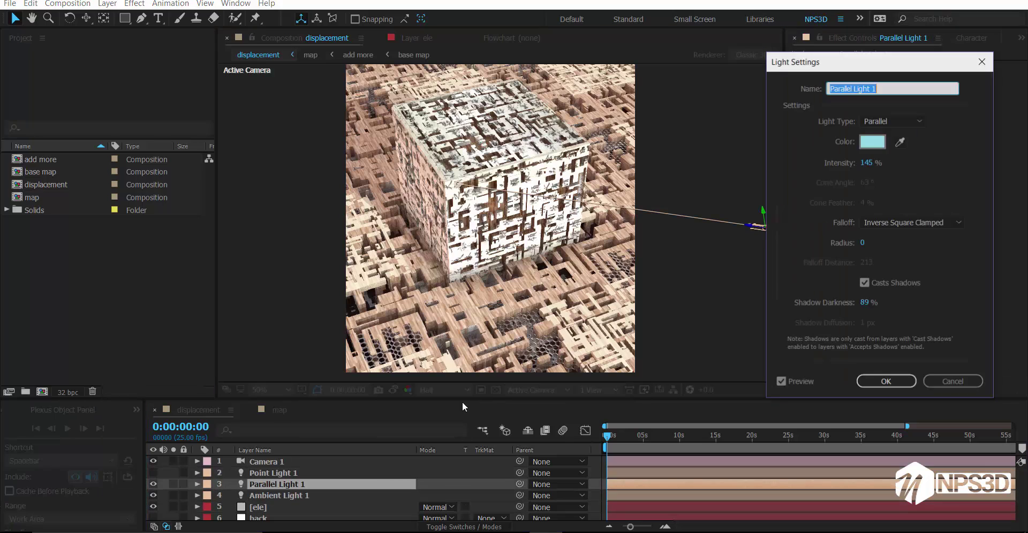
pyautogui.click(866, 303)
pyautogui.click(885, 380)
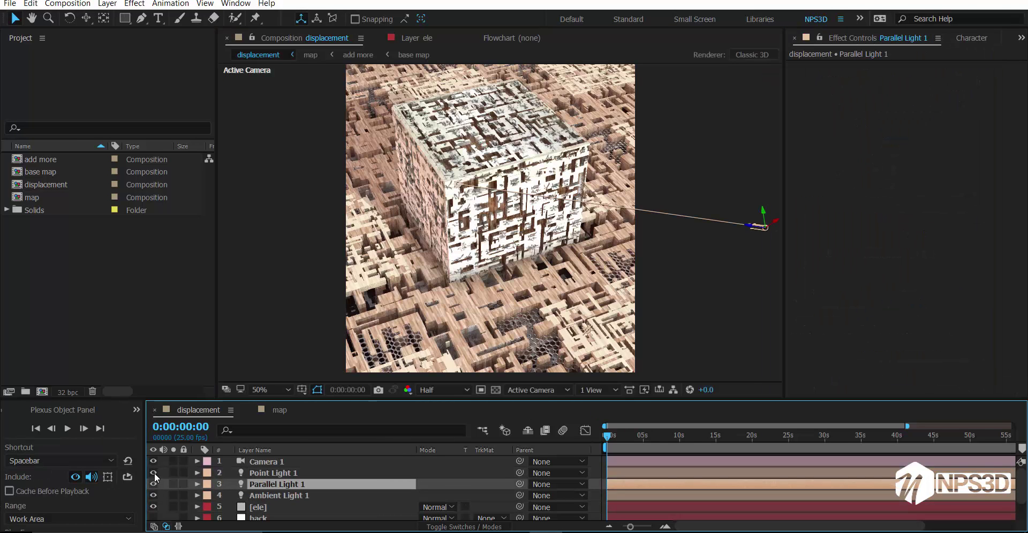
pyautogui.click(258, 507)
pyautogui.click(814, 232)
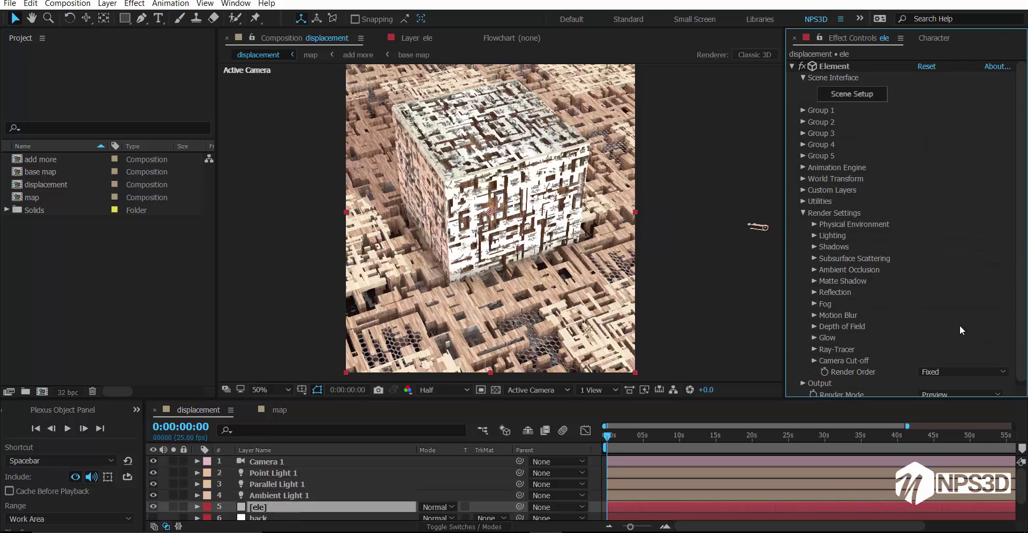
# Enable ambient occlusion in Element's Render Settings.
pyautogui.click(814, 266)
pyautogui.scroll(-5, 935, 301)
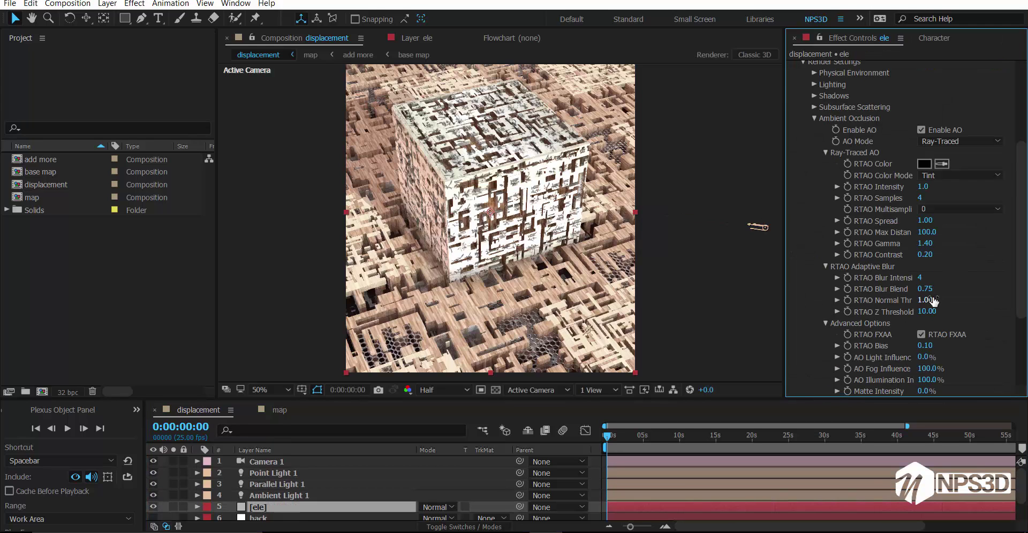
pyautogui.click(920, 129)
pyautogui.scroll(-4, 814, 209)
pyautogui.scroll(-6, 985, 306)
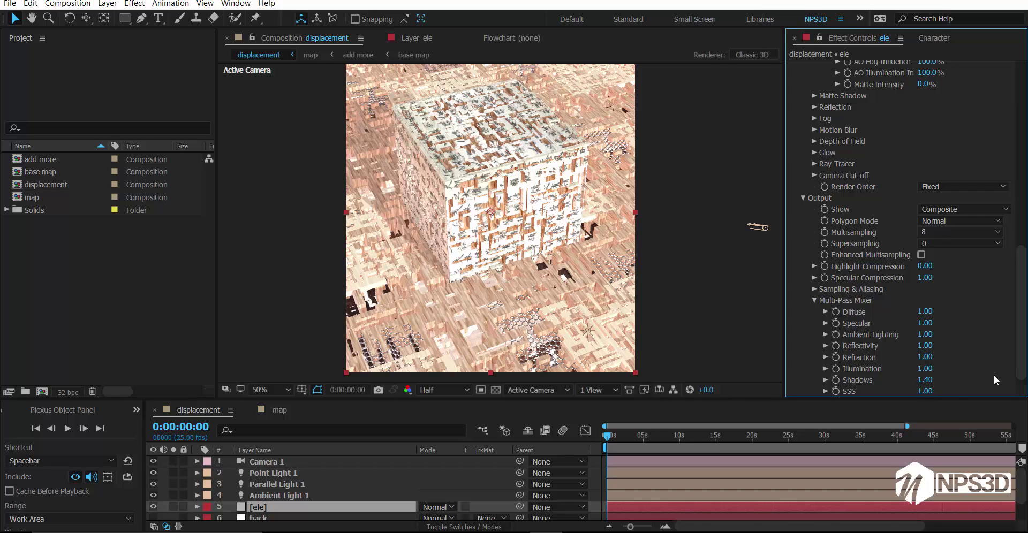
# Experiment with Multi-Pass Mixer Shadows values such as 2, 42 and 3.
pyautogui.click(925, 380)
pyautogui.write('2')
pyautogui.press('Return')
pyautogui.click(934, 379)
pyautogui.write('.')
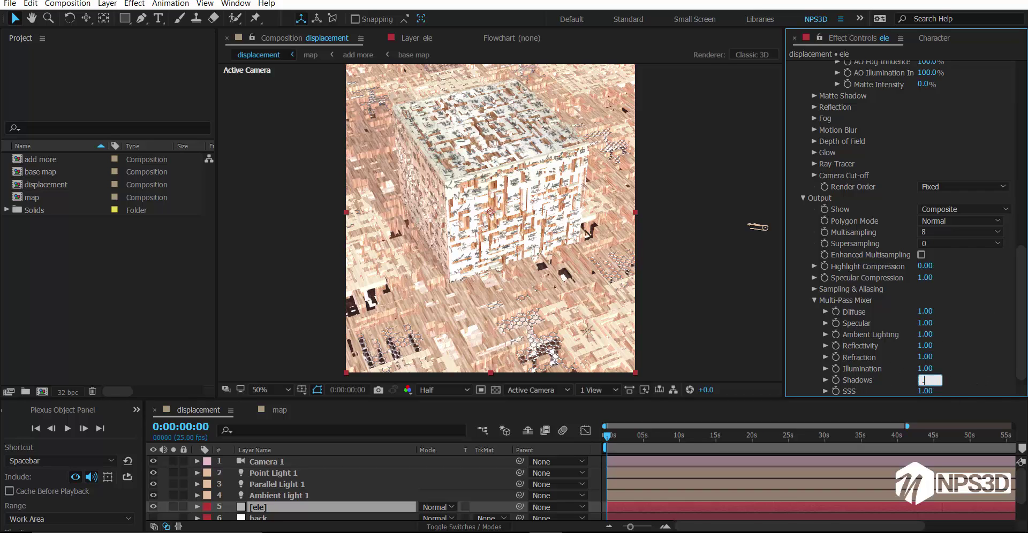
pyautogui.click(925, 379)
pyautogui.write('42')
pyautogui.press('Return')
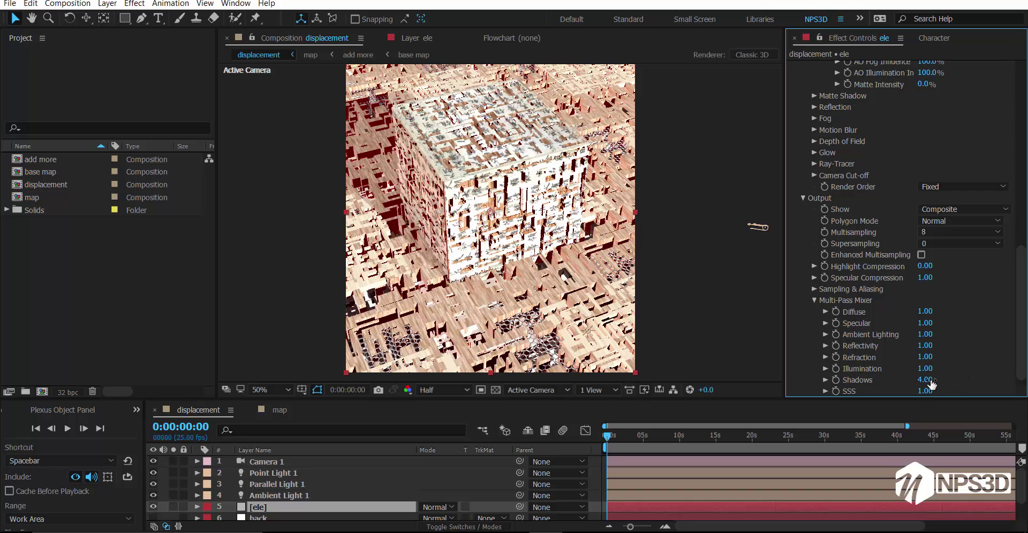
pyautogui.click(930, 380)
pyautogui.write('3')
pyautogui.press('Return')
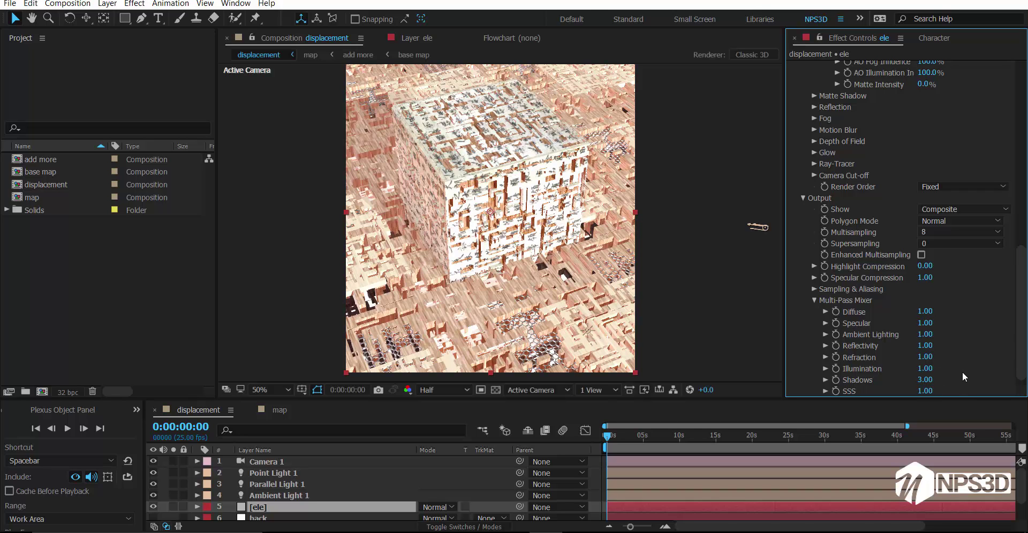
# Set the Multi-Pass Mixer Shadows strength to 2.80.
pyautogui.click(926, 379)
pyautogui.write('2')
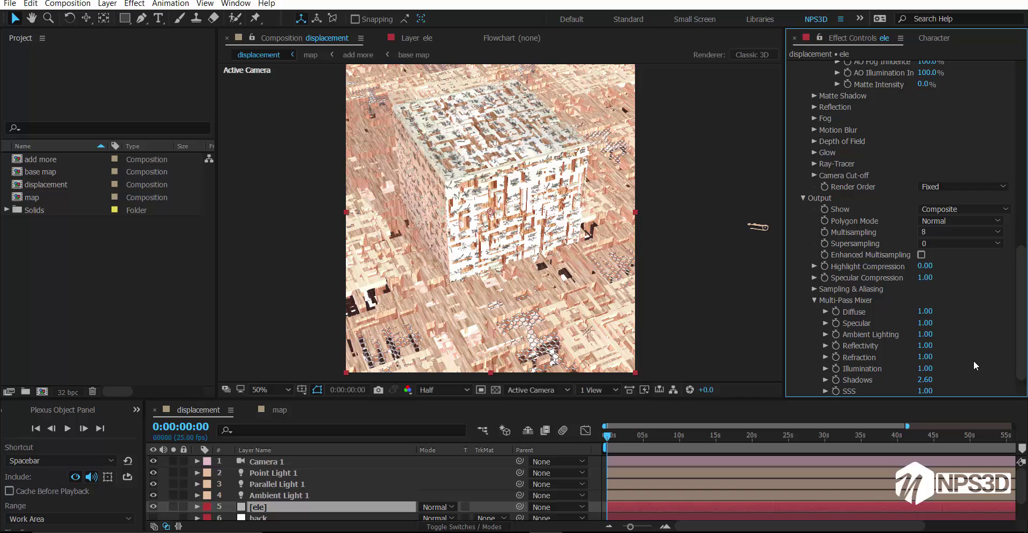
pyautogui.click(925, 379)
pyautogui.write('2.8')
pyautogui.press('Return')
pyautogui.click(954, 207)
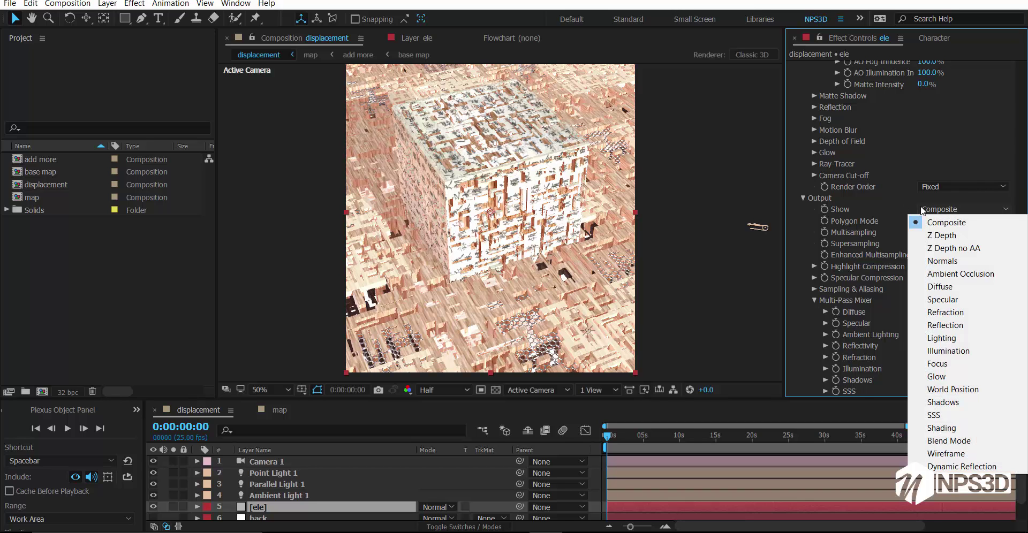
pyautogui.scroll(10, 907, 209)
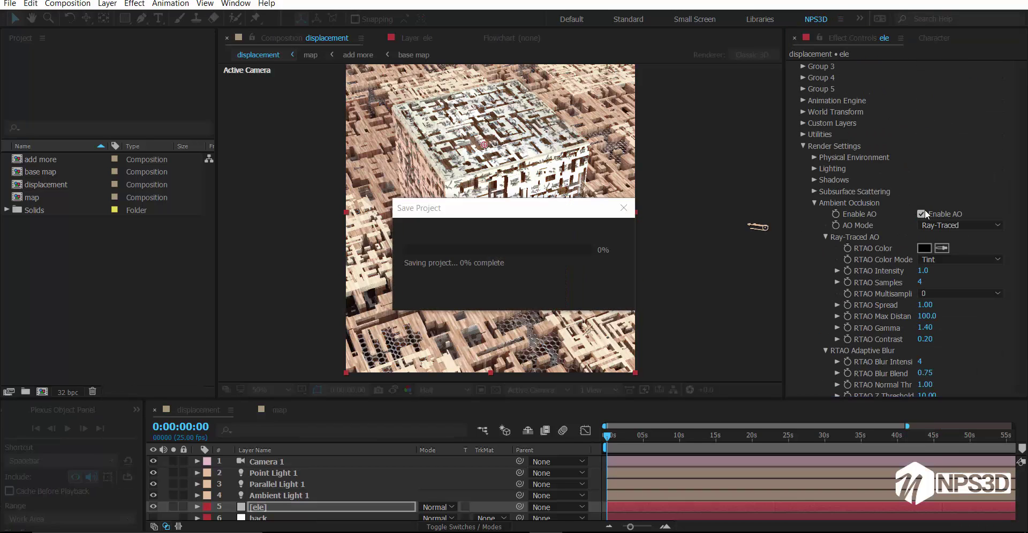
pyautogui.scroll(10, 843, 96)
pyautogui.click(849, 95)
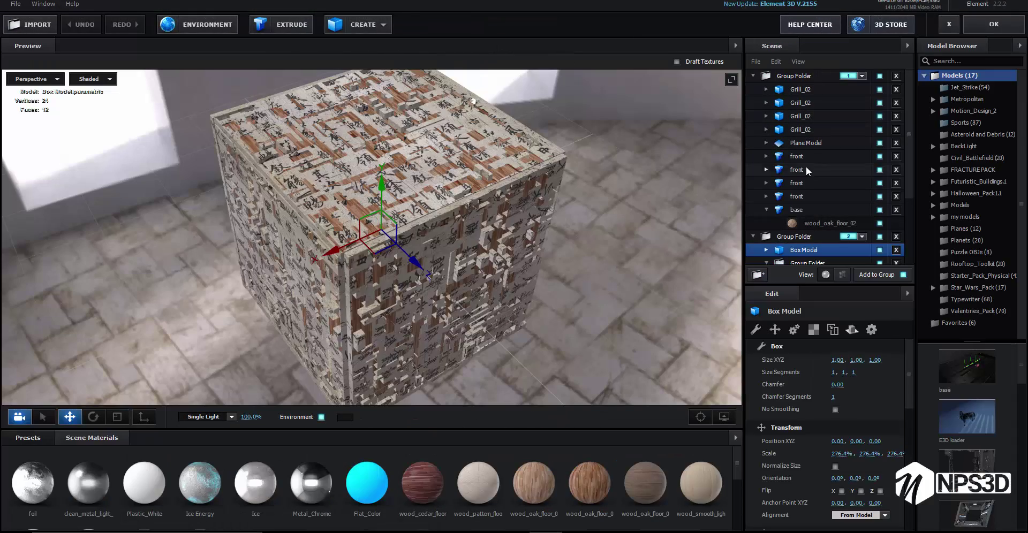
pyautogui.click(808, 170)
pyautogui.scroll(5, 509, 378)
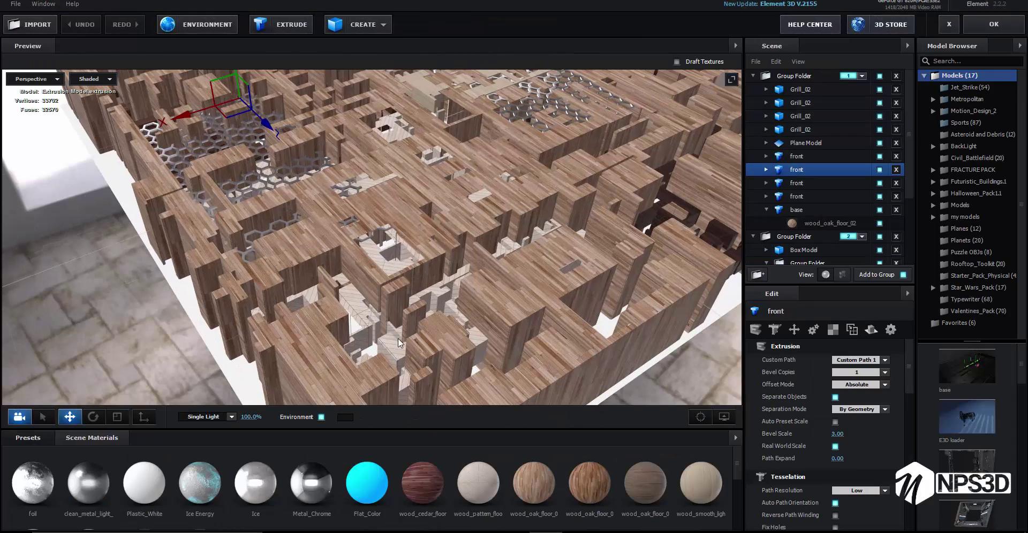
pyautogui.moveTo(389, 310)
pyautogui.mouseDown()
pyautogui.moveTo(521, 248)
pyautogui.moveTo(438, 166)
pyautogui.mouseUp()
pyautogui.click(985, 24)
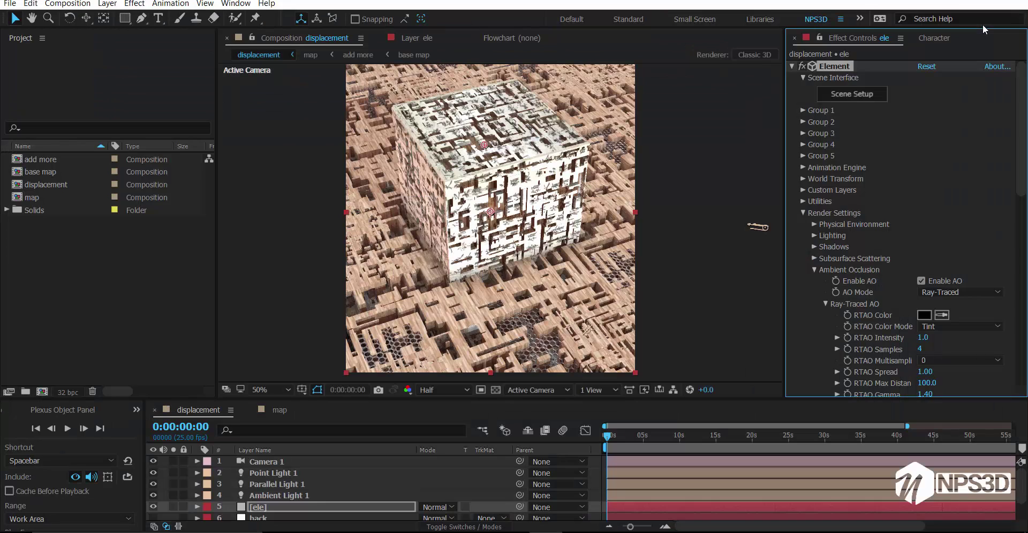
# Tint the ambient occlusion colour dark brown, 4B2614.
pyautogui.click(921, 281)
pyautogui.click(924, 315)
pyautogui.write('4B2614')
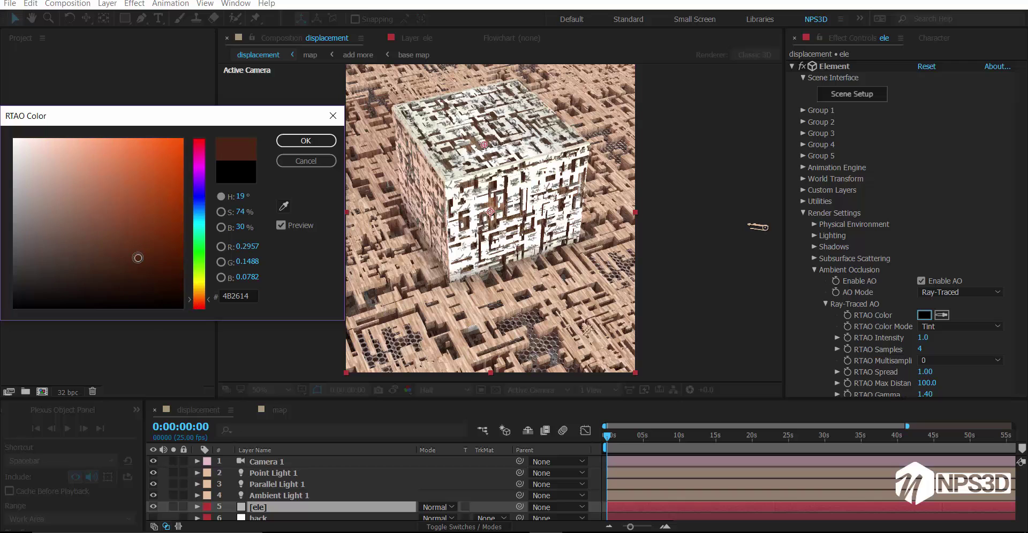
pyautogui.press('Return')
# Enable ray-traced shadows under Render Settings > Shadows.
pyautogui.scroll(-5, 975, 305)
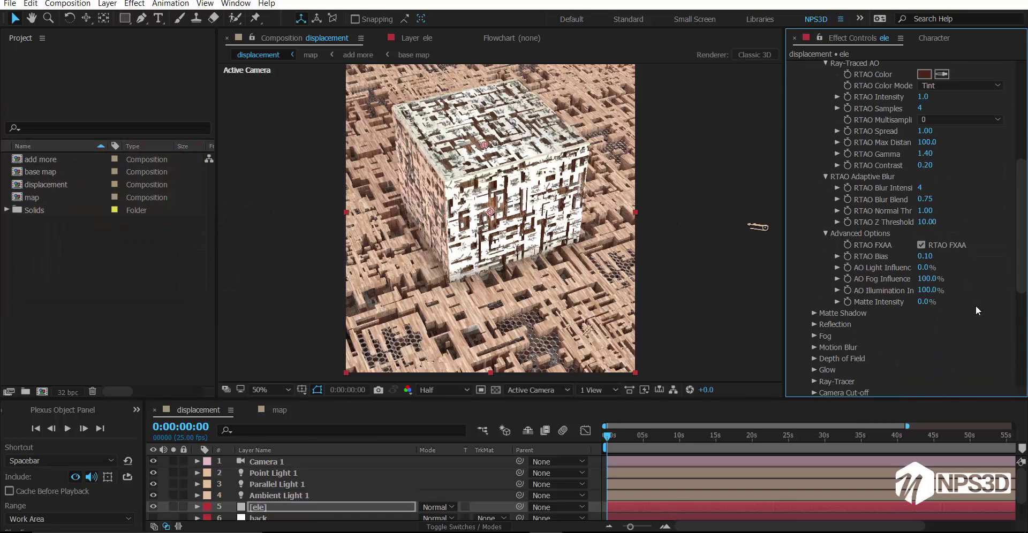
pyautogui.scroll(-5, 890, 350)
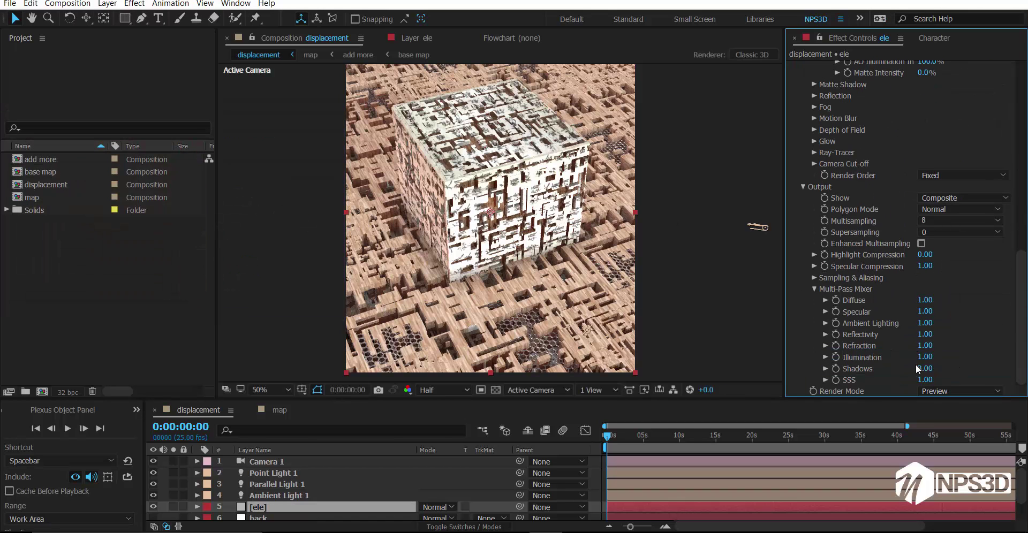
pyautogui.scroll(10, 885, 309)
pyautogui.click(815, 209)
pyautogui.click(815, 247)
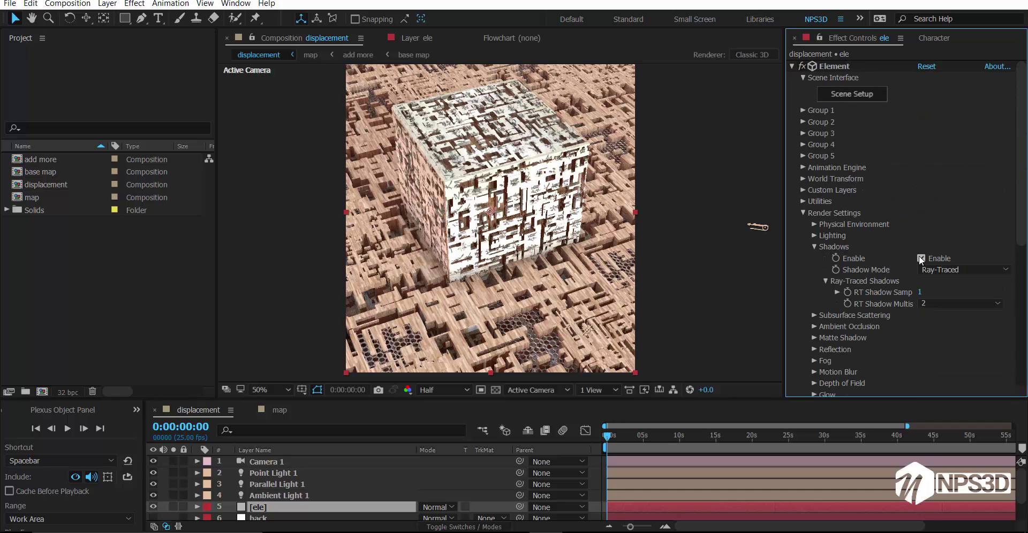
pyautogui.click(927, 259)
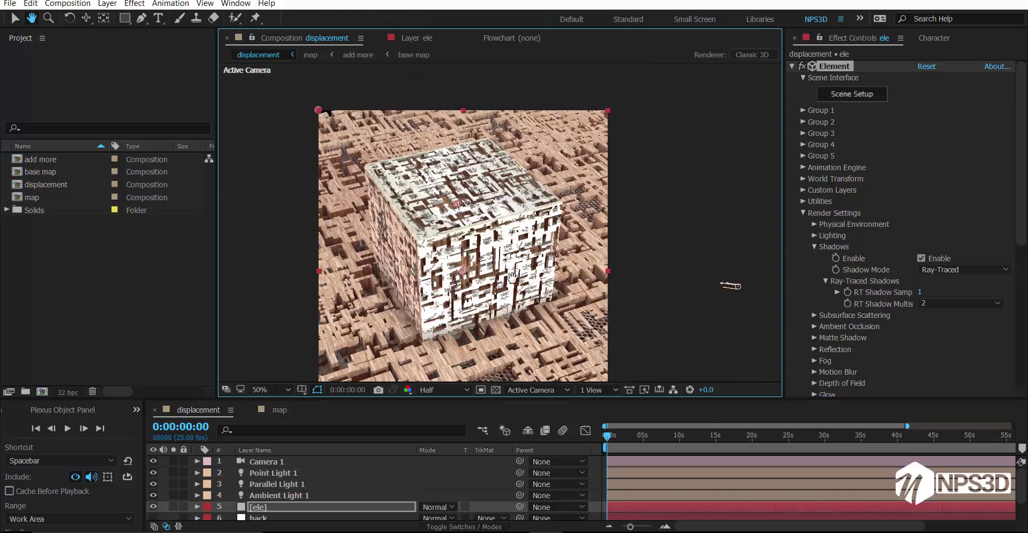
# Add a new adjustment layer and move it to the top of the layer stack.
pyautogui.press('`')
pyautogui.rightClick(213, 344)
pyautogui.click(386, 430)
pyautogui.moveTo(145, 135); pyautogui.dragTo(209, 89)
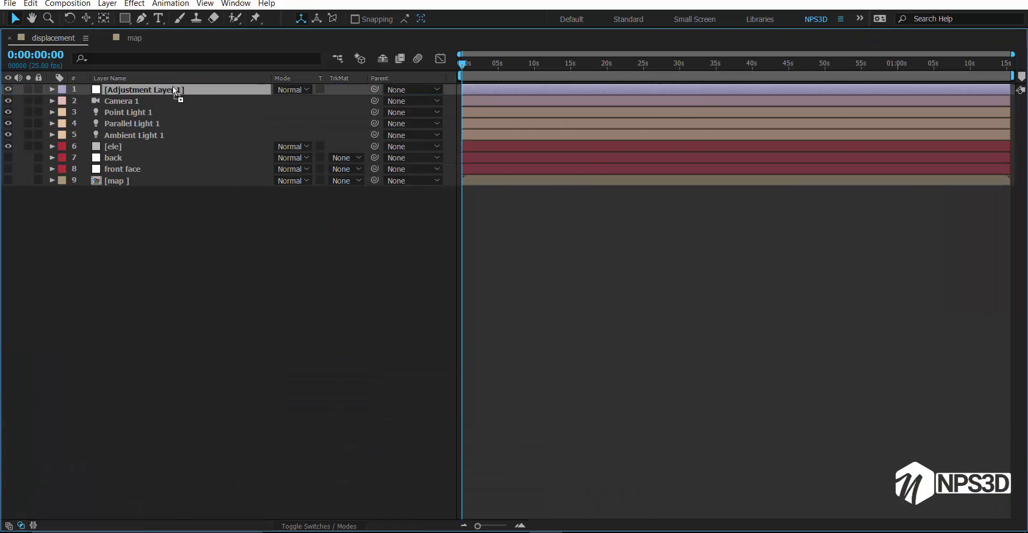
pyautogui.press('`')
# Apply Tint to the adjustment layer with Map White To set to bright blue.
pyautogui.hotkey('ctrl', 'space')
pyautogui.write('ti')
pyautogui.click(891, 230)
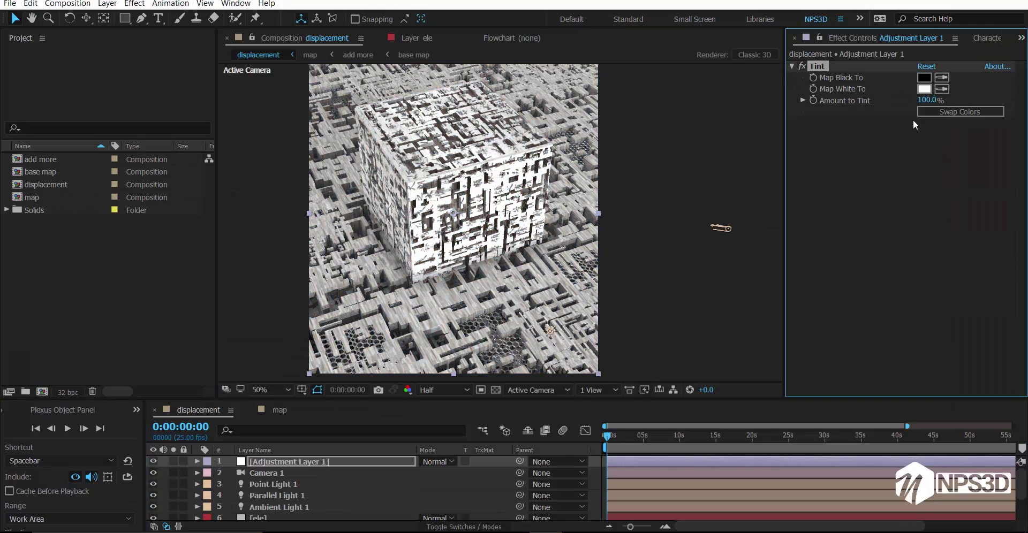
pyautogui.click(924, 89)
pyautogui.moveTo(133, 246)
pyautogui.mouseDown()
pyautogui.moveTo(182, 139)
pyautogui.moveTo(197, 229)
pyautogui.moveTo(196, 208)
pyautogui.mouseUp()
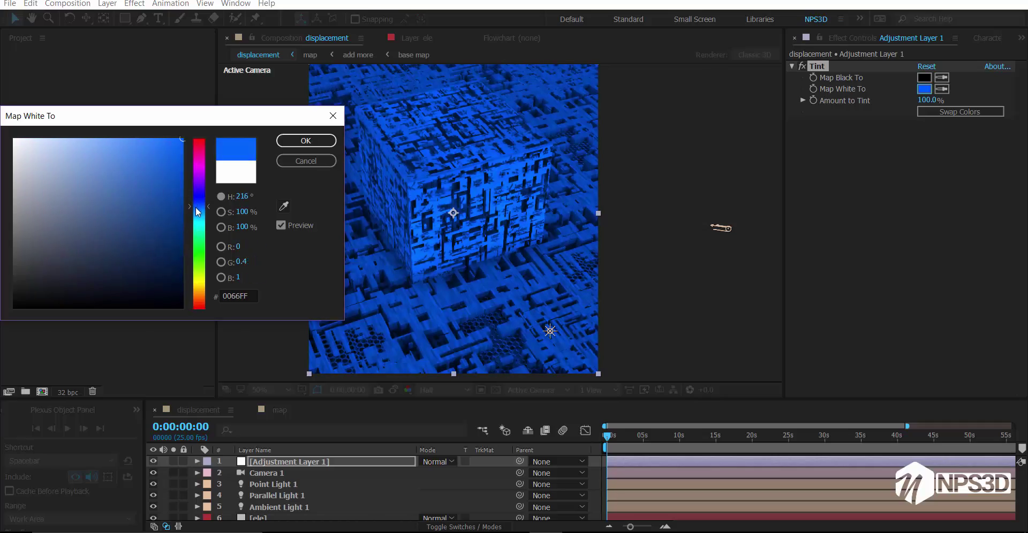
pyautogui.click(306, 141)
# Set Tint's Map Black To a reddish-brown and Amount to Tint to 55%.
pyautogui.click(924, 78)
pyautogui.click(177, 289)
pyautogui.moveTo(199, 252)
pyautogui.mouseDown()
pyautogui.moveTo(202, 302)
pyautogui.moveTo(199, 161)
pyautogui.moveTo(195, 304)
pyautogui.mouseUp()
pyautogui.click(158, 230)
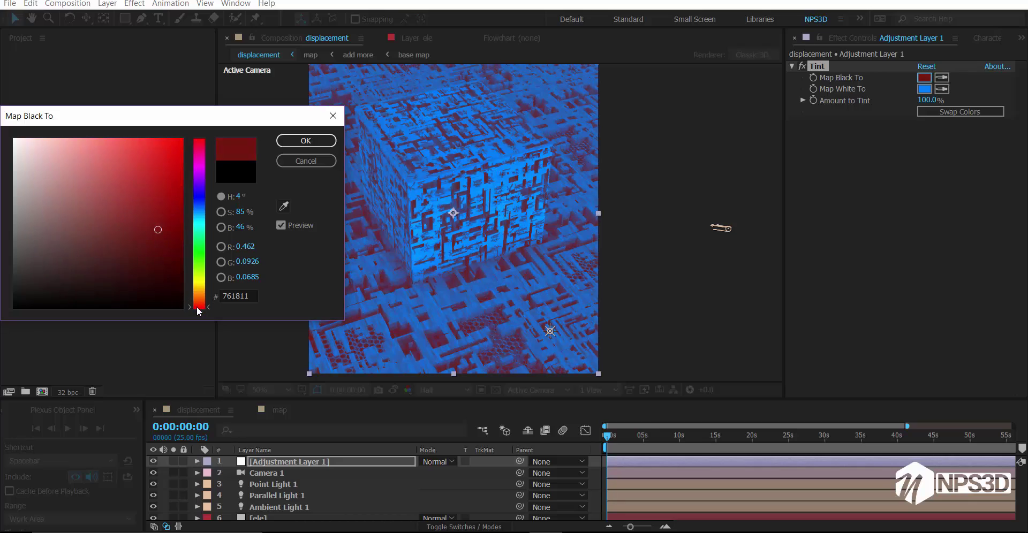
pyautogui.click(305, 140)
pyautogui.click(930, 100)
pyautogui.write('55')
pyautogui.press('Return')
# Set the adjustment layer to Screen mode and try a deep blue white mapping.
pyautogui.click(437, 461)
pyautogui.click(636, 207)
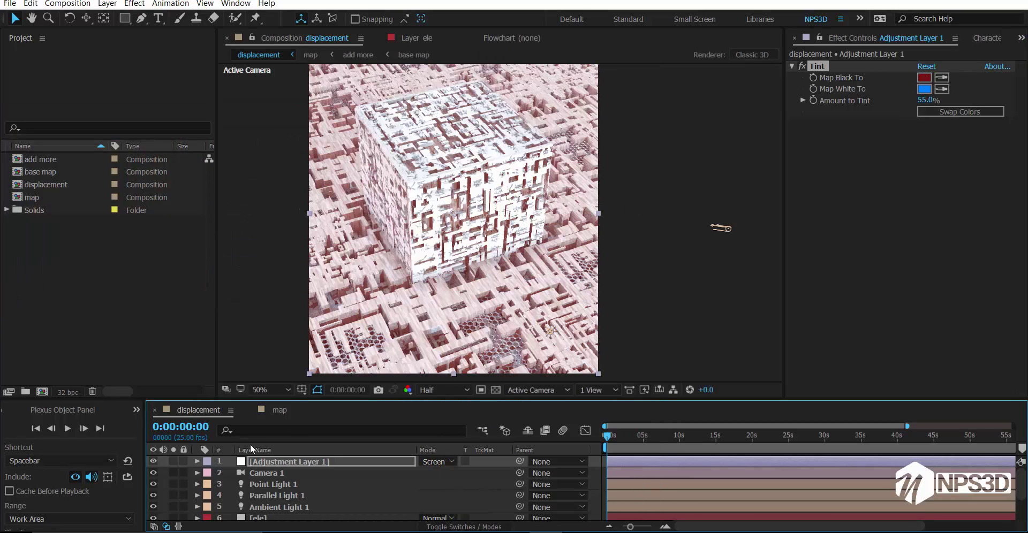
pyautogui.click(925, 88)
pyautogui.moveTo(198, 225)
pyautogui.mouseDown()
pyautogui.moveTo(198, 199)
pyautogui.moveTo(188, 303)
pyautogui.mouseUp()
pyautogui.press('Return')
pyautogui.click(925, 89)
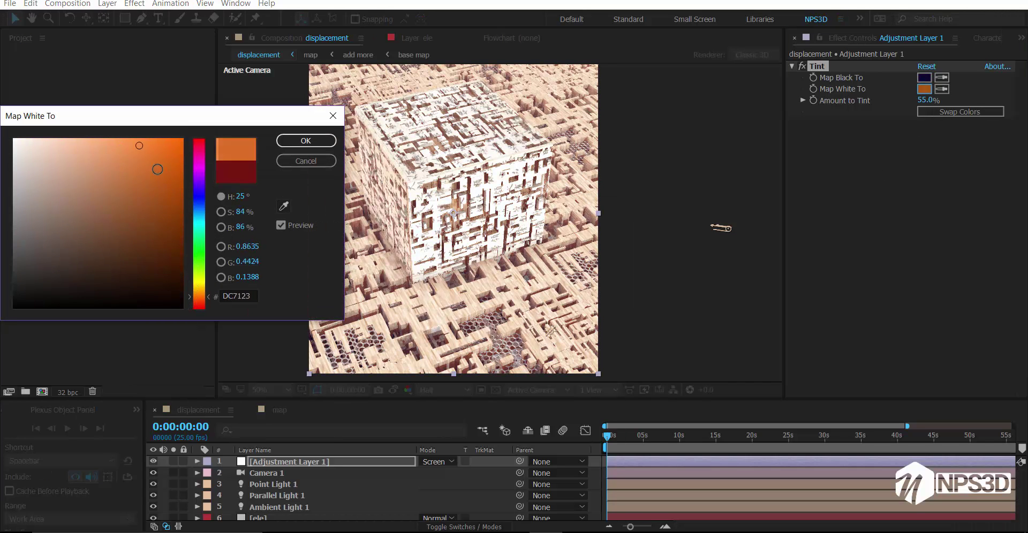
pyautogui.press('Escape')
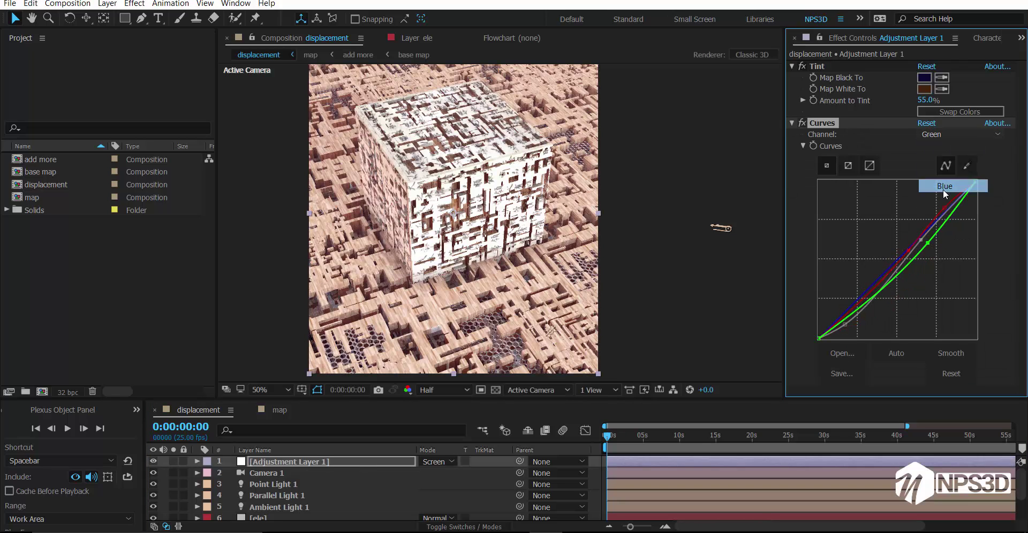
# Bend the Curves blue channel, then collapse the Curves and Tint effects.
pyautogui.click(938, 222)
pyautogui.click(791, 123)
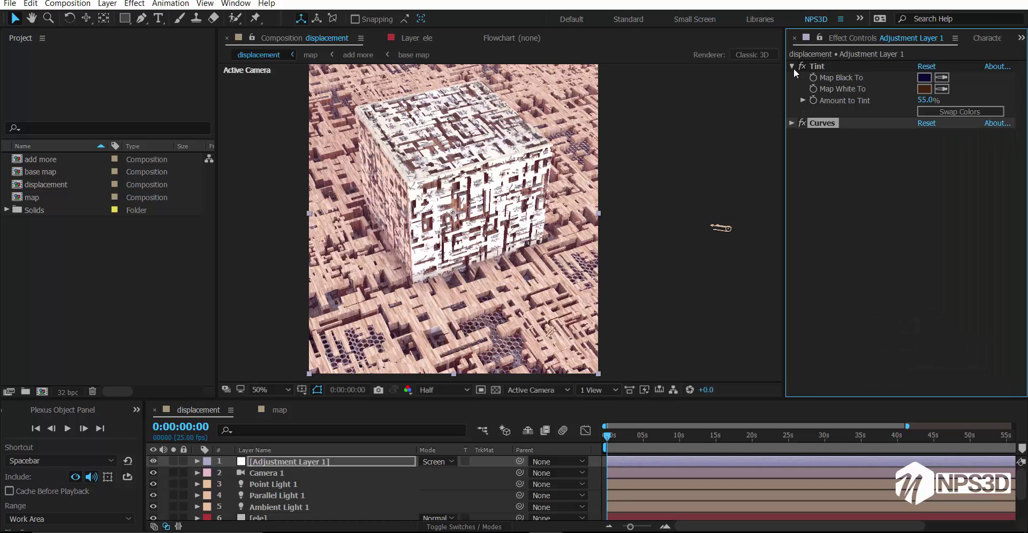
pyautogui.click(791, 65)
# Duplicate the adjustment layer, set the copy to Normal, Tint 8%, and remove its Curves.
pyautogui.hotkey('ctrl', 'd')
pyautogui.click(436, 462)
pyautogui.click(449, 47)
pyautogui.moveTo(925, 101); pyautogui.dragTo(868, 79)
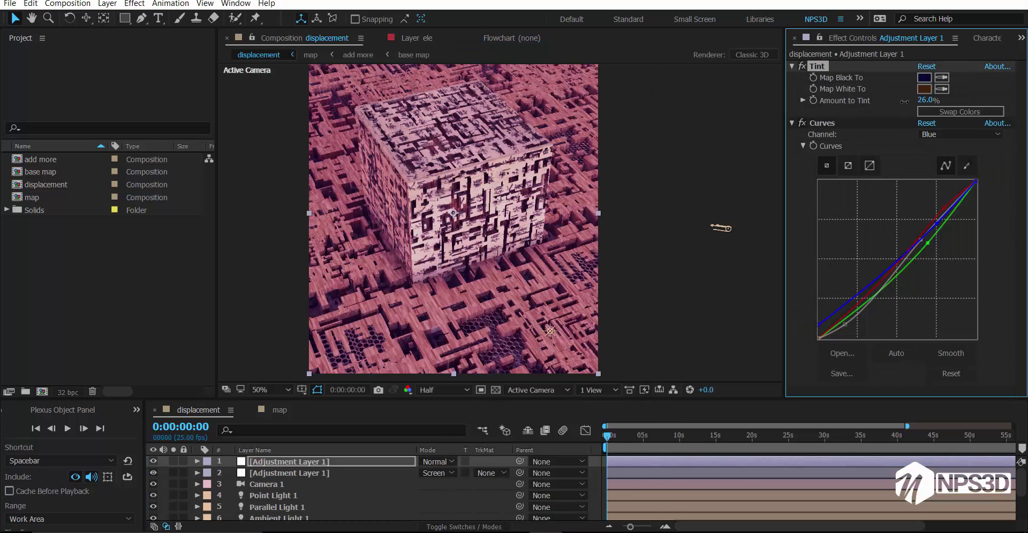
pyautogui.click(825, 123)
pyautogui.press('Delete')
# Add inverted Find Edges, set the layer to Multiply, and blend with original about 62%.
pyautogui.hotkey('ctrl', 'space')
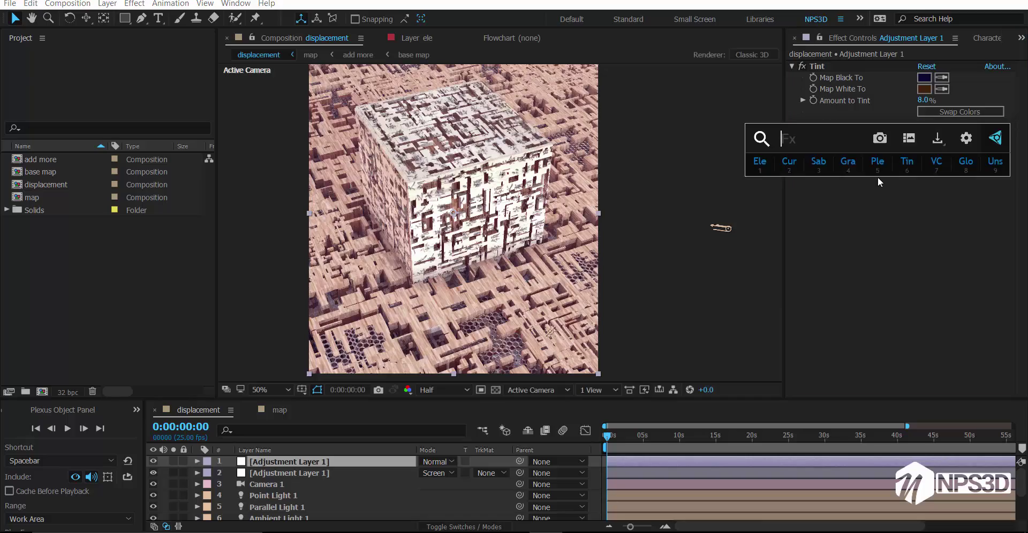
pyautogui.write('find edges')
pyautogui.press('Return')
pyautogui.moveTo(955, 139); pyautogui.dragTo(948, 140)
pyautogui.click(921, 134)
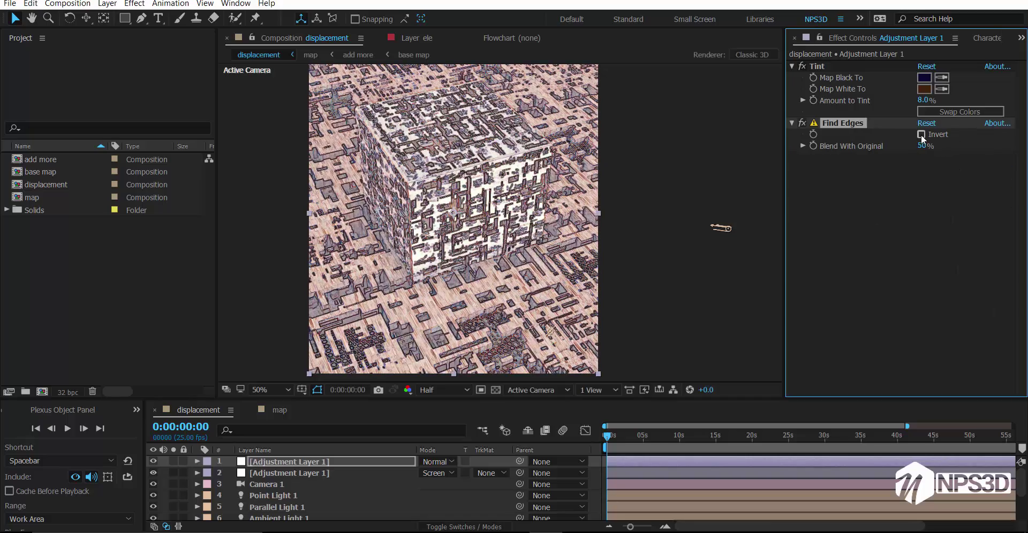
pyautogui.click(443, 463)
pyautogui.click(499, 106)
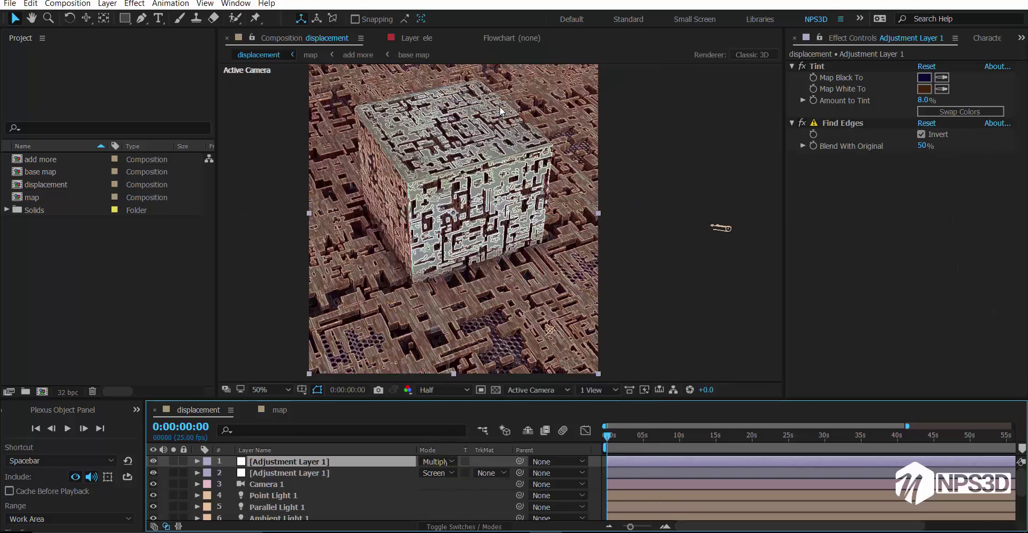
pyautogui.click(842, 123)
pyautogui.moveTo(922, 146); pyautogui.dragTo(910, 145)
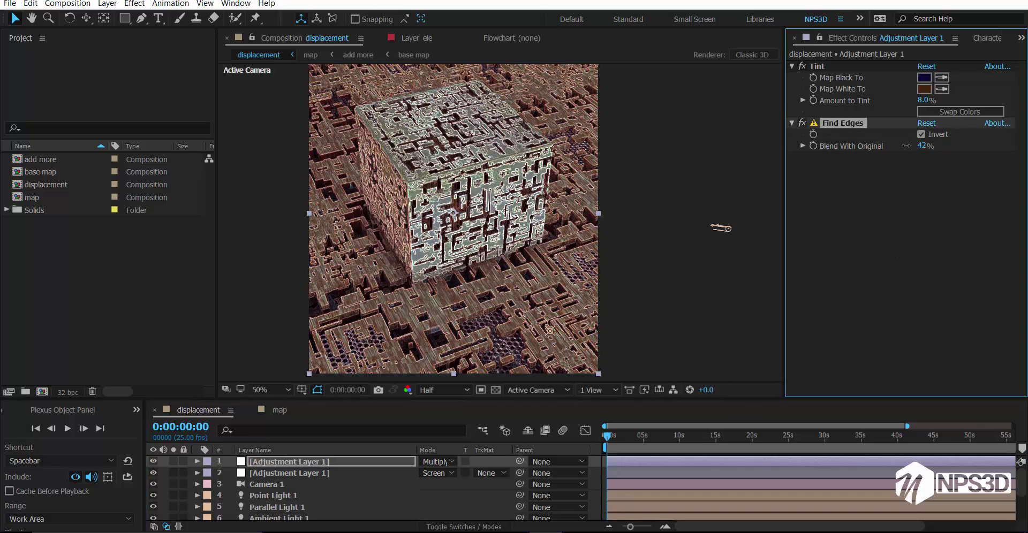
# Add a soft Glow with lower intensity and wider radius, and set edge blend to 63%.
pyautogui.hotkey('ctrl', 'alt', 'shift', 'e')
pyautogui.moveTo(923, 202)
pyautogui.mouseDown()
pyautogui.moveTo(911, 202)
pyautogui.moveTo(953, 190)
pyautogui.moveTo(943, 180)
pyautogui.mouseUp()
pyautogui.click(792, 157)
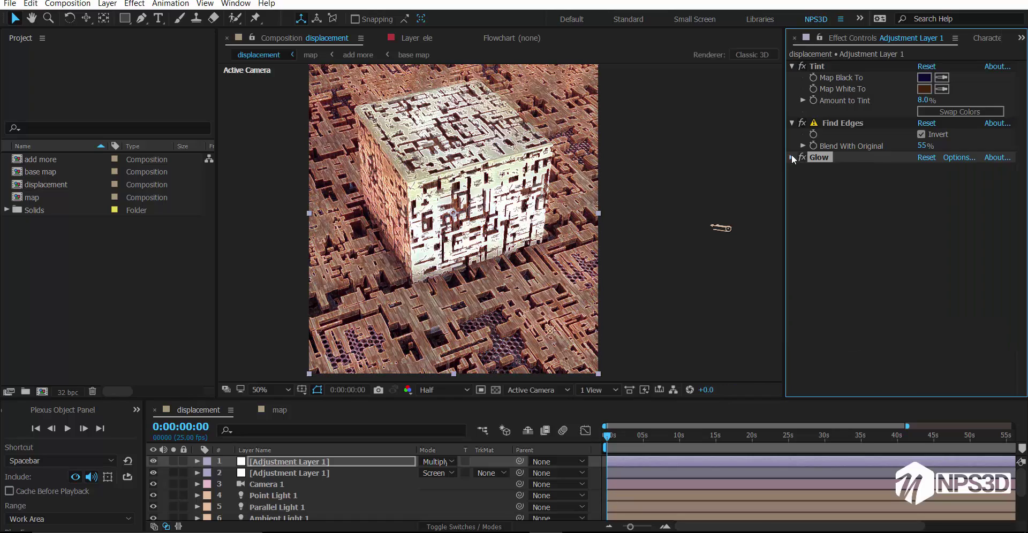
pyautogui.moveTo(924, 145); pyautogui.dragTo(934, 146)
pyautogui.click(801, 123)
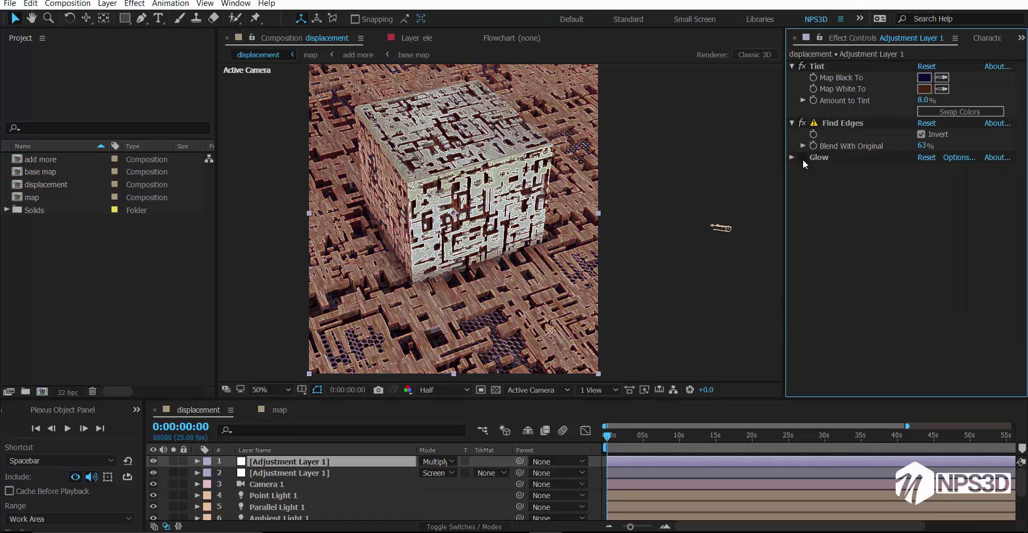
pyautogui.click(802, 123)
# Duplicate the adjustment layer, clear its effects, and apply Colorista IV.
pyautogui.hotkey('ctrl', 'd')
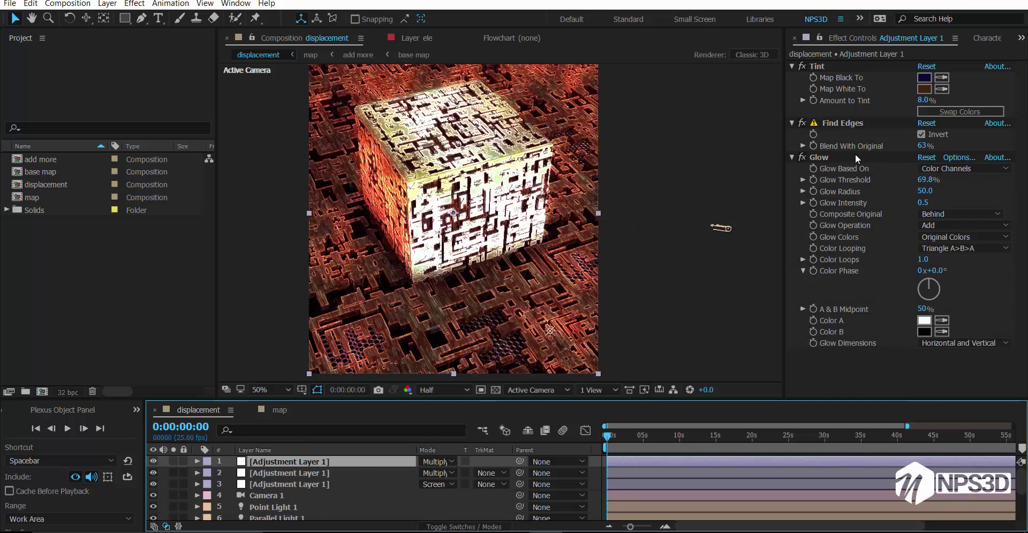
pyautogui.hotkey('ctrl', 'shift', 'e')
pyautogui.hotkey('ctrl', 'space')
pyautogui.write('colo')
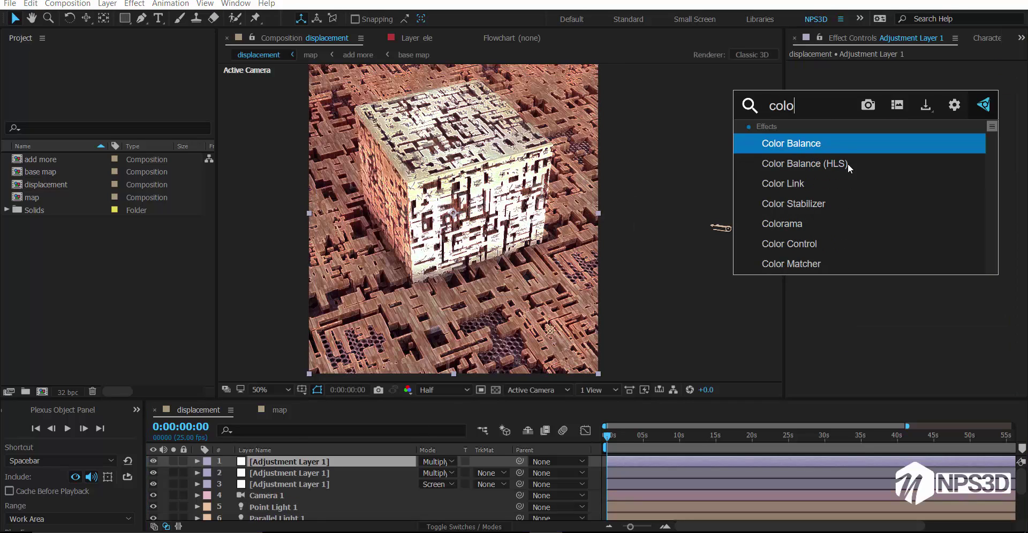
pyautogui.write('r')
pyautogui.click(793, 224)
# Compare blend modes on the second adjustment layer, then set it back to Multiply.
pyautogui.click(153, 461)
pyautogui.click(436, 473)
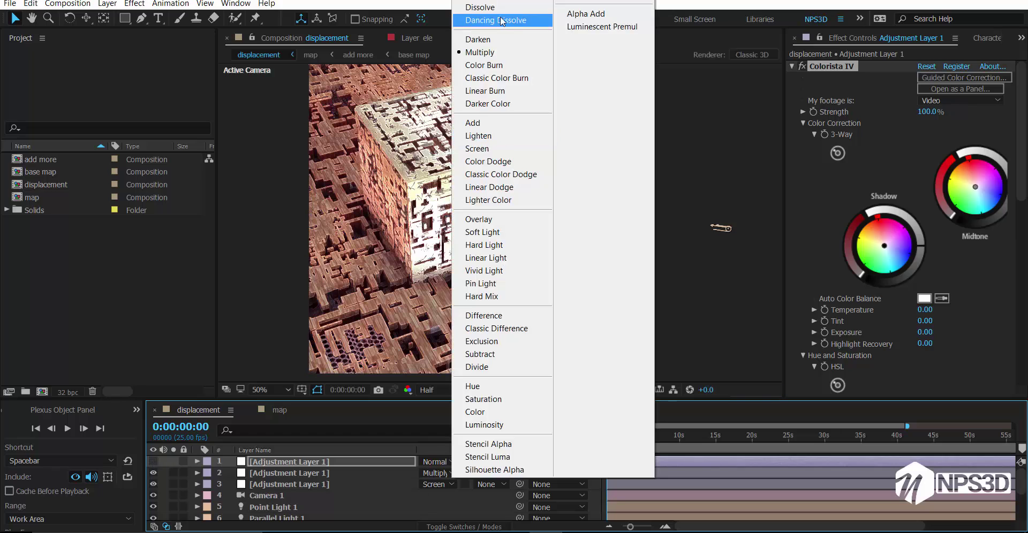
pyautogui.click(494, 2)
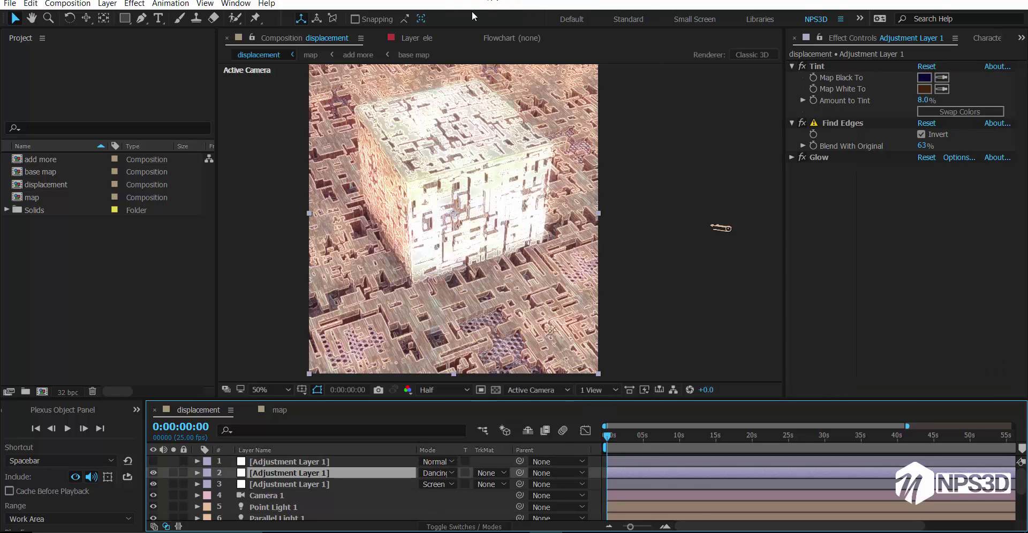
pyautogui.hotkey('shift', '=')
pyautogui.hotkey('shift', '=')
pyautogui.hotkey('shift', '=')
pyautogui.hotkey('shift', '=')
pyautogui.hotkey('shift', '=')
pyautogui.hotkey('shift', '=')
pyautogui.hotkey('shift', '=')
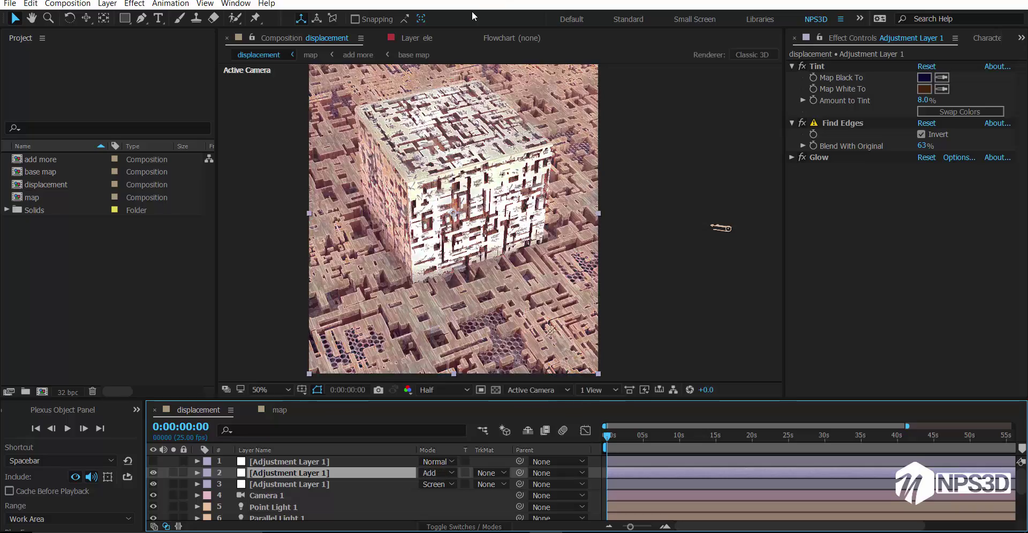
pyautogui.hotkey('shift', '=')
pyautogui.hotkey('shift', '=')
pyautogui.hotkey('shift', '=')
pyautogui.hotkey('shift', '=')
pyautogui.hotkey('shift', '=')
pyautogui.hotkey('shift', '=')
pyautogui.hotkey('shift', '=')
pyautogui.hotkey('shift', '=')
pyautogui.hotkey('shift', '=')
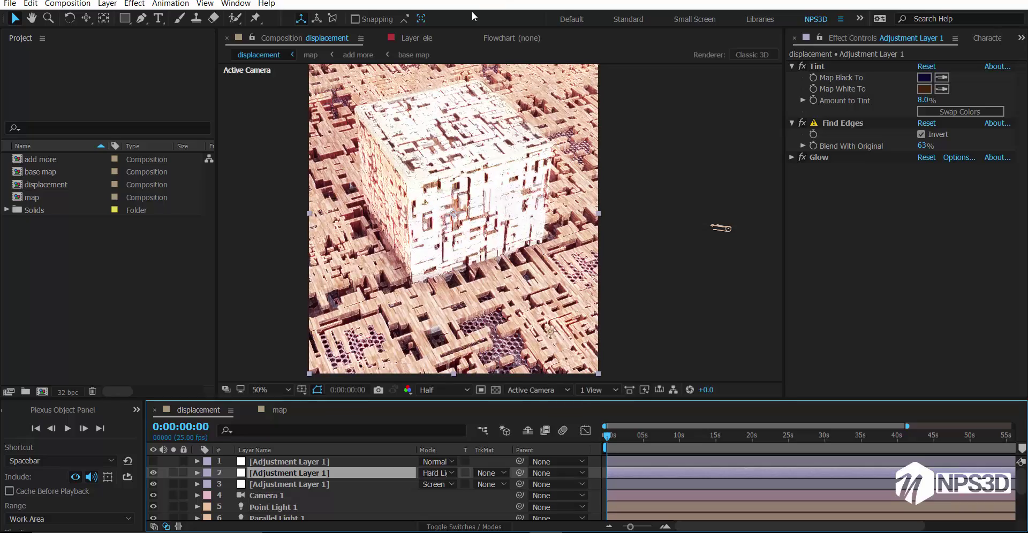
pyautogui.hotkey('shift', '=')
pyautogui.hotkey('shift', '=')
pyautogui.hotkey('shift', '=')
pyautogui.hotkey('shift', '=')
pyautogui.hotkey('shift', '=')
pyautogui.hotkey('shift', '=')
pyautogui.hotkey('shift', '=')
pyautogui.hotkey('shift', '=')
pyautogui.hotkey('shift', '=')
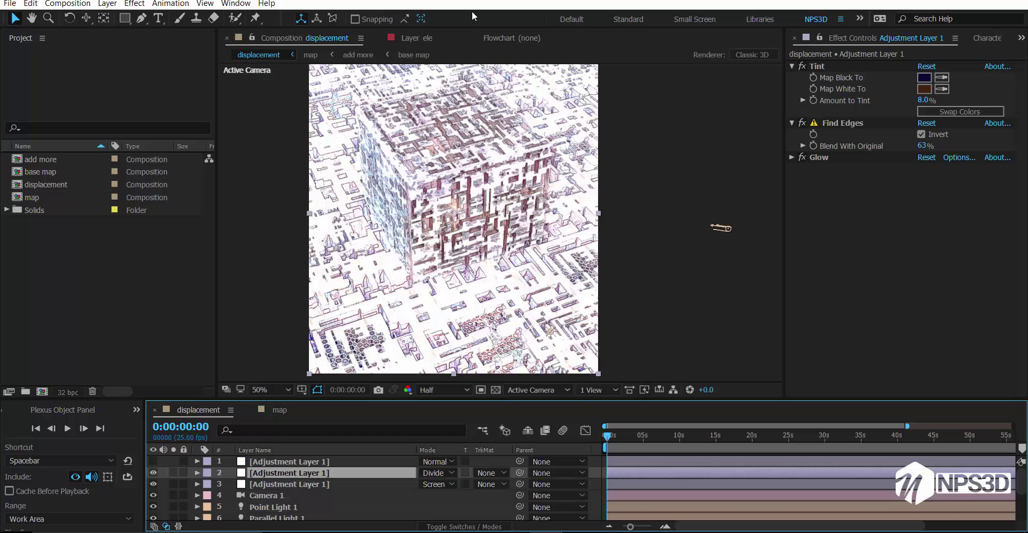
pyautogui.hotkey('shift', '=')
pyautogui.hotkey('shift', '=')
pyautogui.click(436, 472)
pyautogui.click(503, 81)
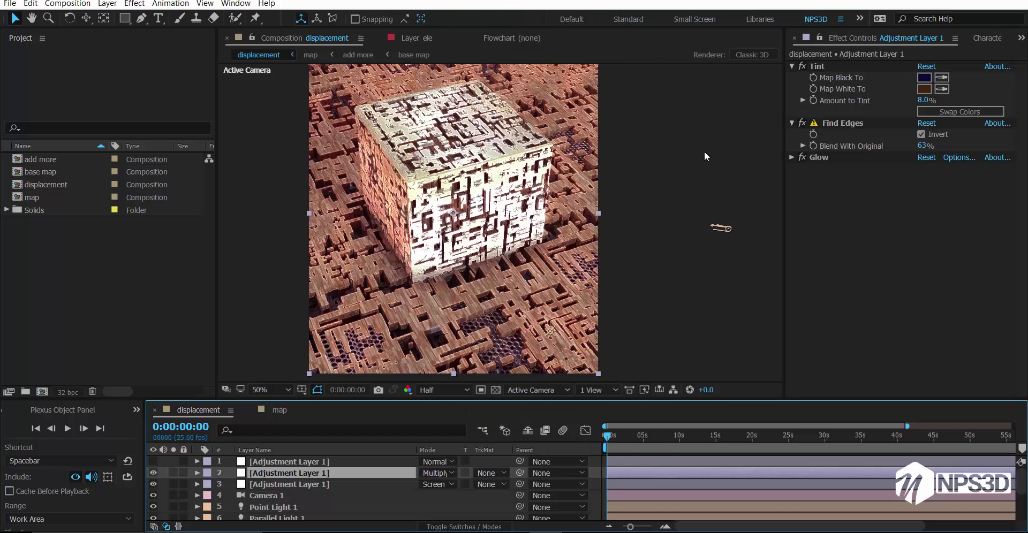
# Adjust Colorista IV Temperature and set Saturation to -12.
pyautogui.hotkey('ctrl', 'Up')
pyautogui.click(927, 310)
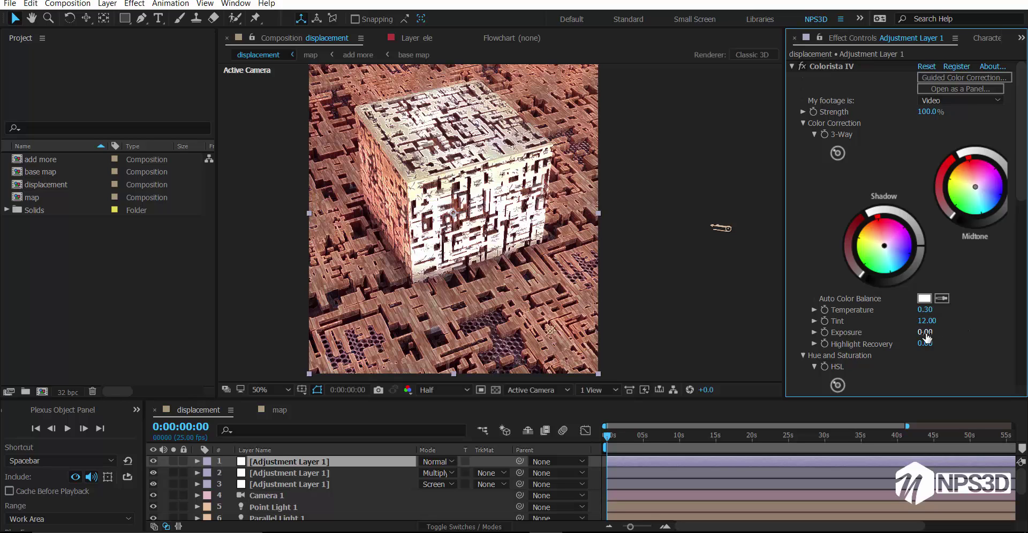
pyautogui.write('0.3')
pyautogui.scroll(-5, 935, 338)
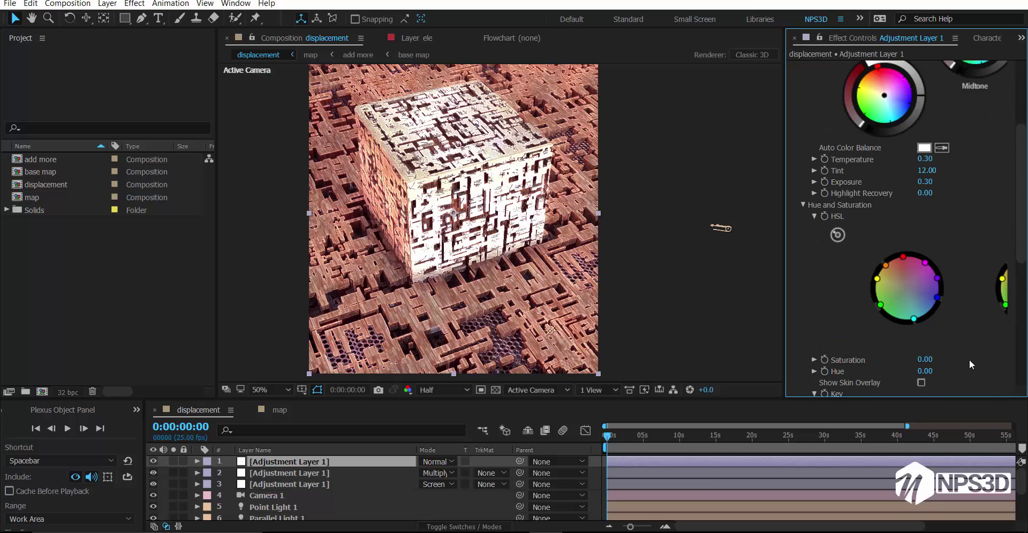
pyautogui.click(924, 331)
pyautogui.write('-12')
pyautogui.press('Return')
# Set Colorista IV Pop to 24 and Vignette to 43.
pyautogui.scroll(-4, 958, 337)
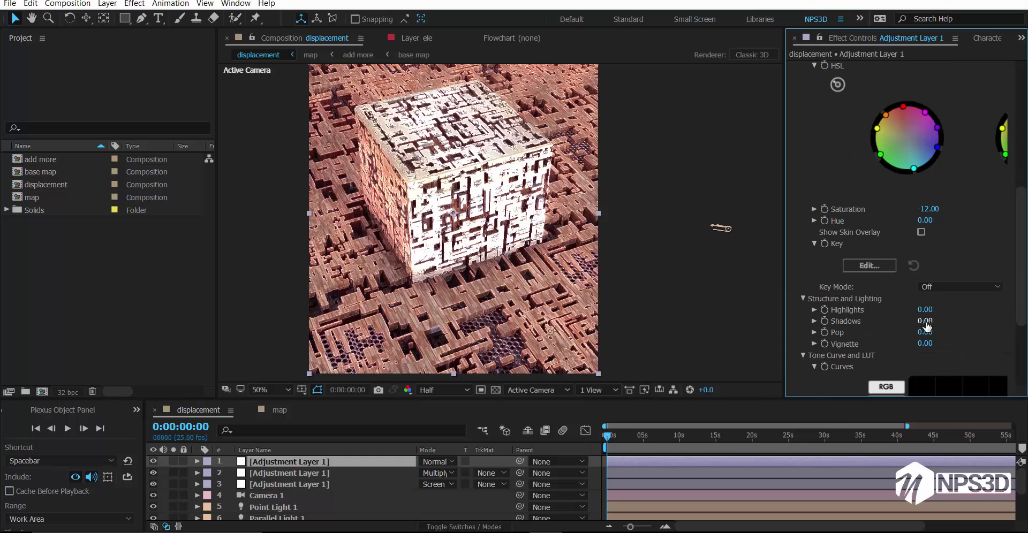
pyautogui.click(925, 332)
pyautogui.write('24')
pyautogui.press('Tab')
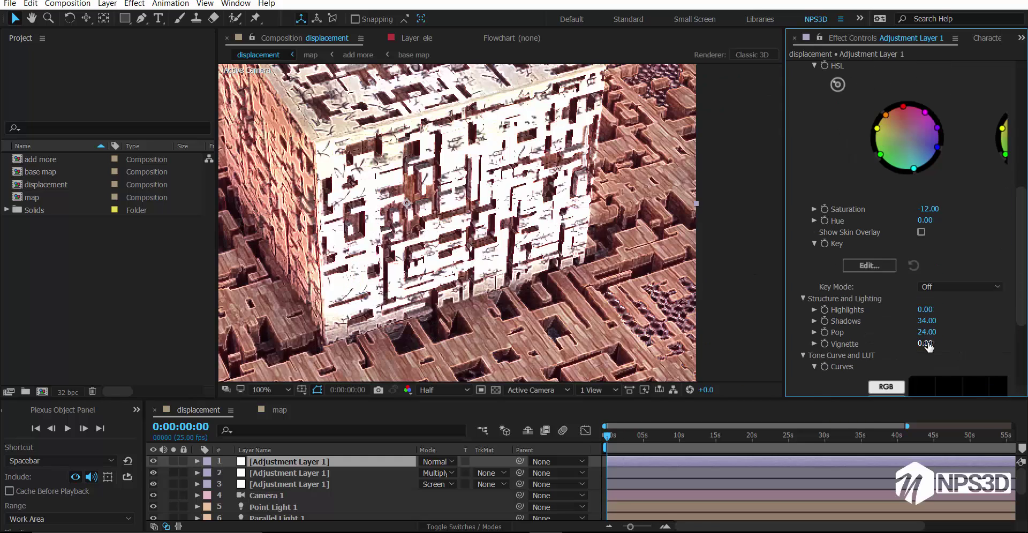
pyautogui.write('43')
pyautogui.scroll(-2, 649, 258)
pyautogui.press('Return')
pyautogui.scroll(2, 741, 287)
pyautogui.scroll(10, 805, 114)
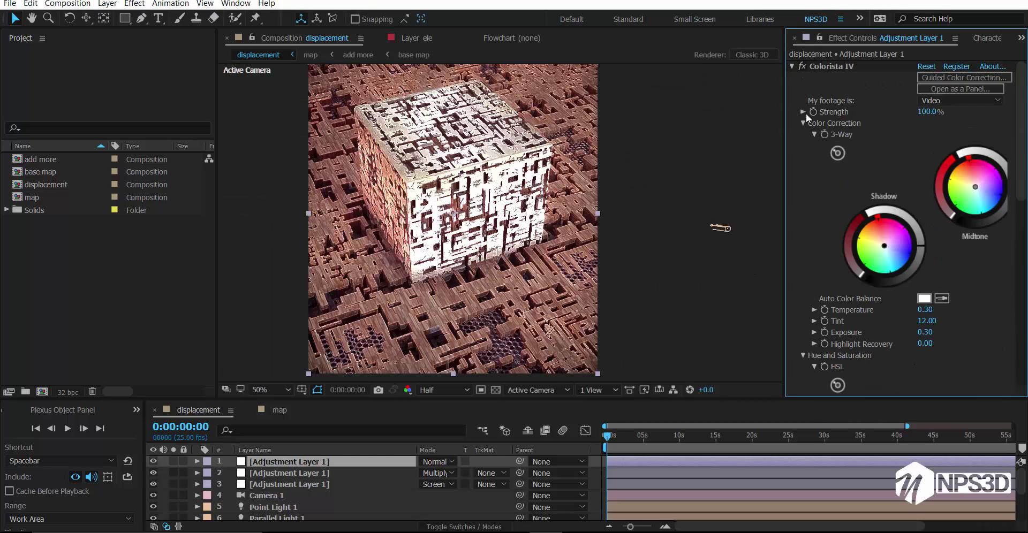
pyautogui.click(791, 66)
pyautogui.click(303, 464)
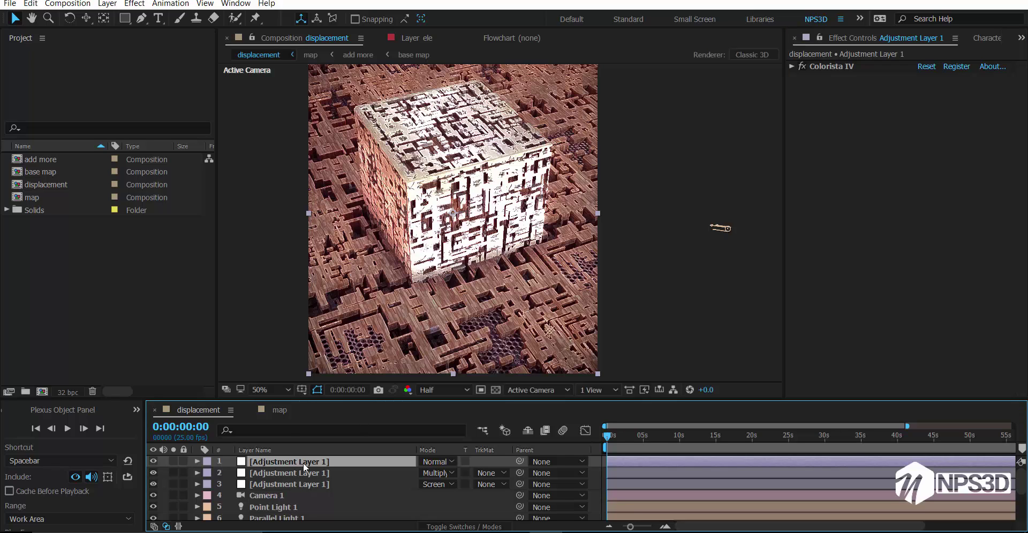
# On the ele layer at Full resolution, set Supersampling to 2 and enable Enhanced Multisampling.
pyautogui.scroll(-3, 259, 470)
pyautogui.click(361, 481)
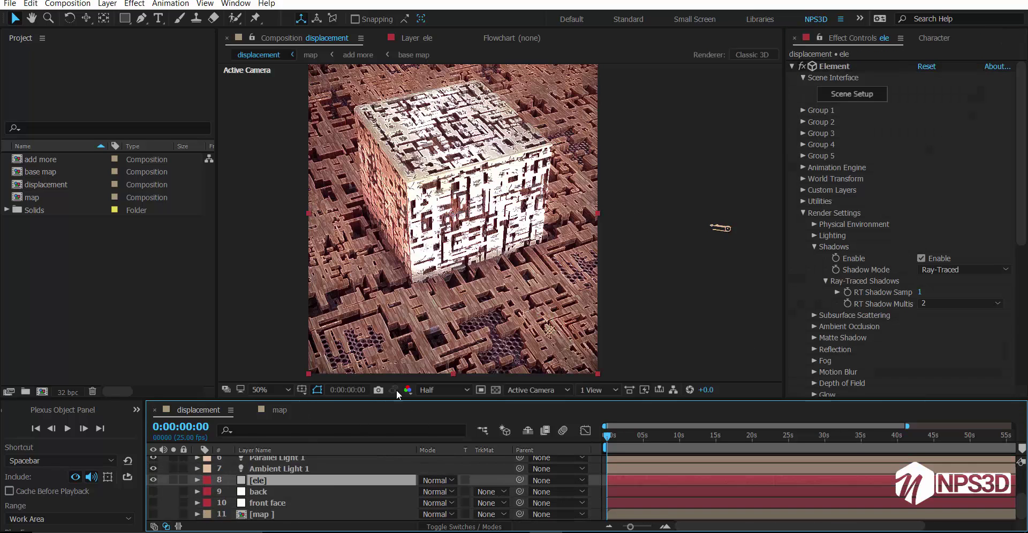
pyautogui.hotkey('ctrl', 'j')
pyautogui.click(803, 213)
pyautogui.click(802, 185)
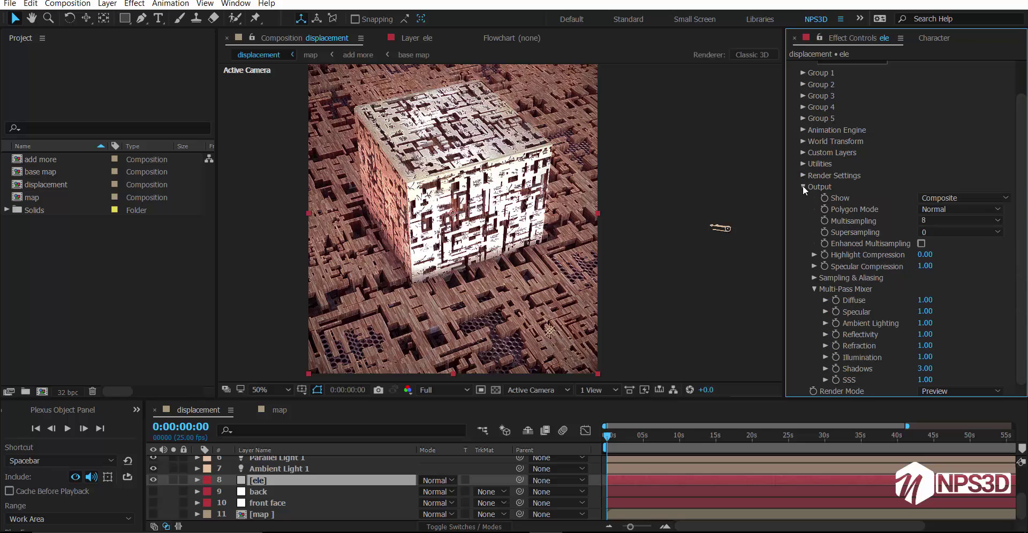
pyautogui.click(922, 244)
pyautogui.click(958, 231)
pyautogui.click(942, 261)
# Commit the FXAA smoothing value under Sampling & Aliasing and review modified properties.
pyautogui.click(815, 278)
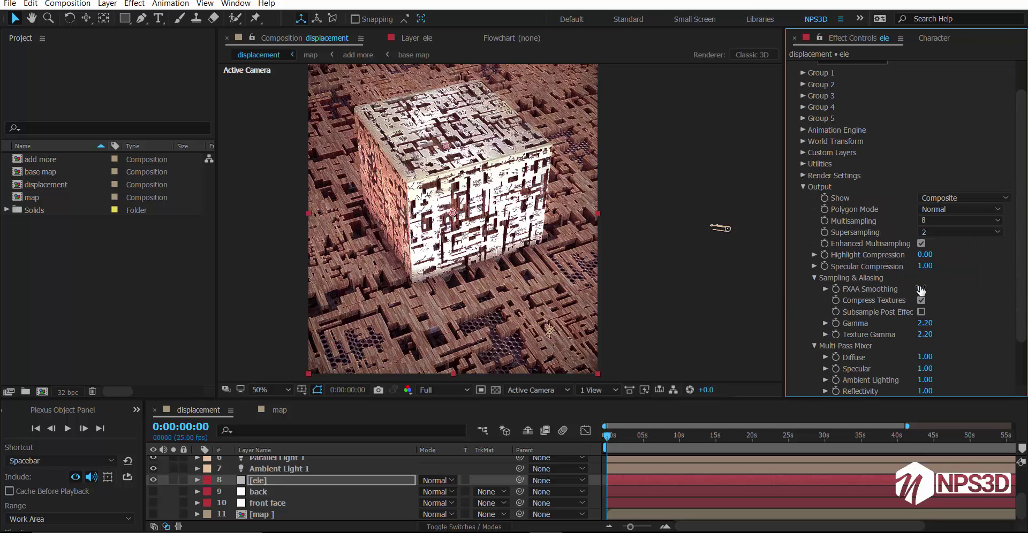
pyautogui.write('2')
pyautogui.press('Return')
pyautogui.press('u')
pyautogui.press('u')
pyautogui.click(802, 186)
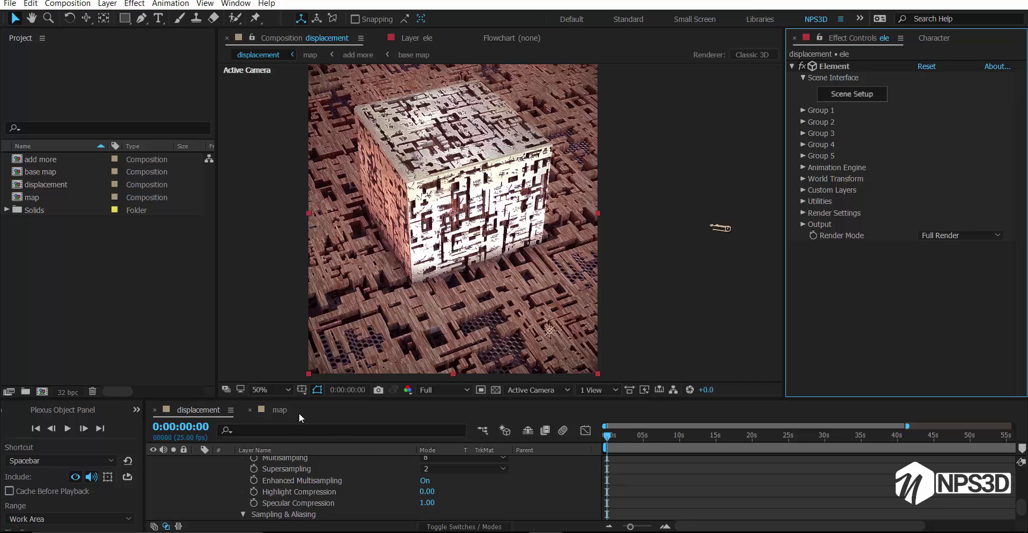
pyautogui.scroll(5, 201, 477)
pyautogui.press('u')
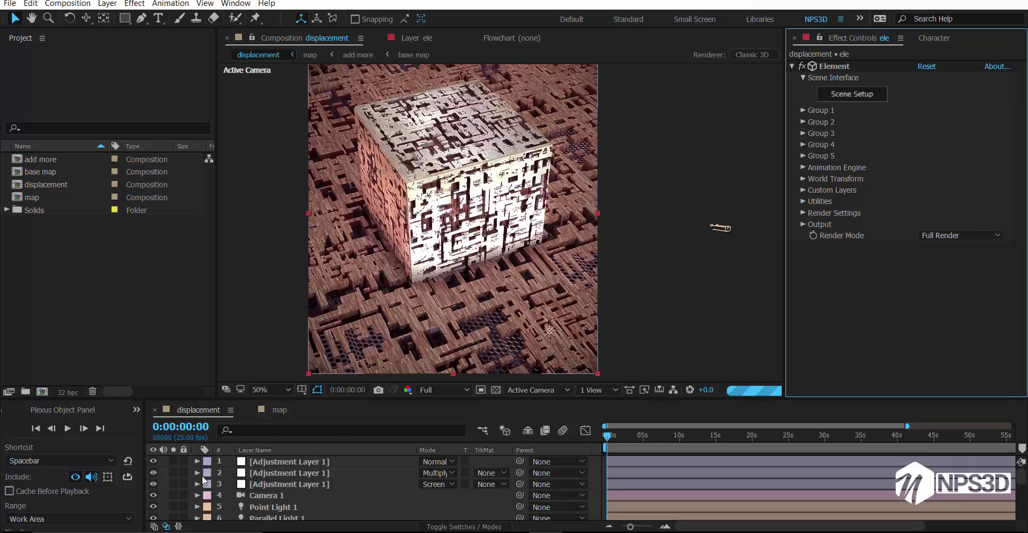
# Switch the Element render mode to Draft and lower preview resolution to Third.
pyautogui.click(955, 235)
pyautogui.click(956, 248)
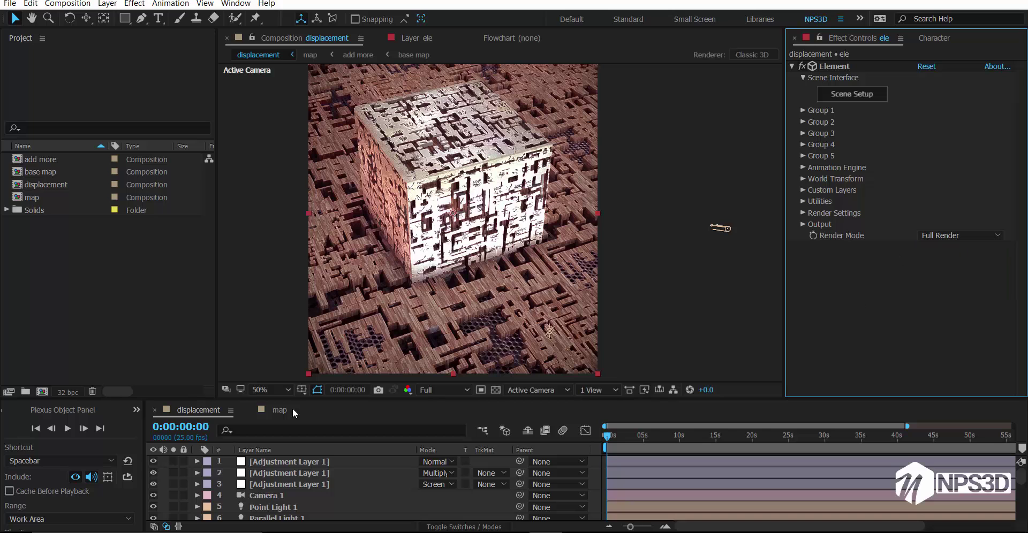
pyautogui.click(956, 235)
pyautogui.click(943, 272)
pyautogui.click(443, 390)
pyautogui.click(443, 414)
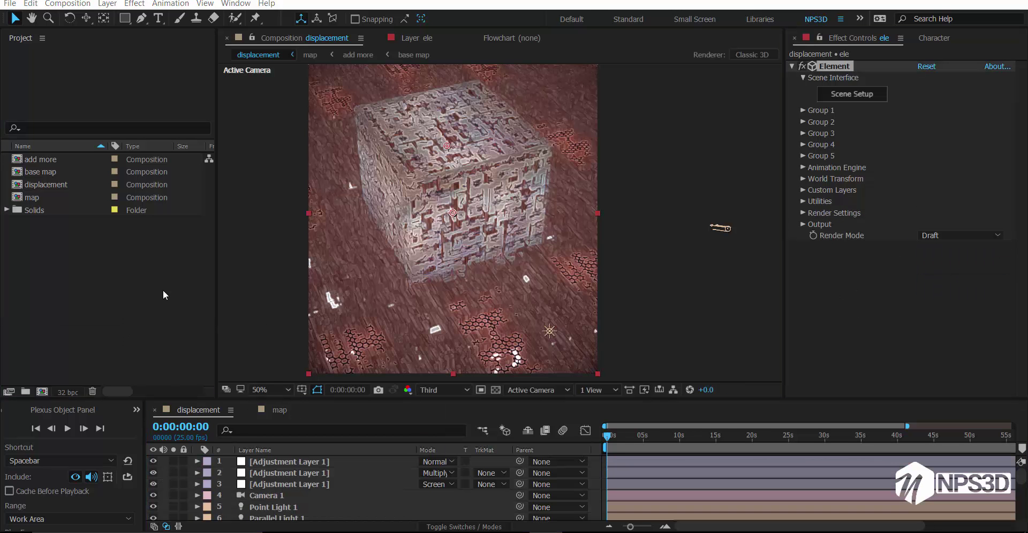
# Save a full-render PNG snapshot and make a Full-resolution composition from it.
pyautogui.hotkey('ctrl', 'alt', 's')
pyautogui.click(821, 90)
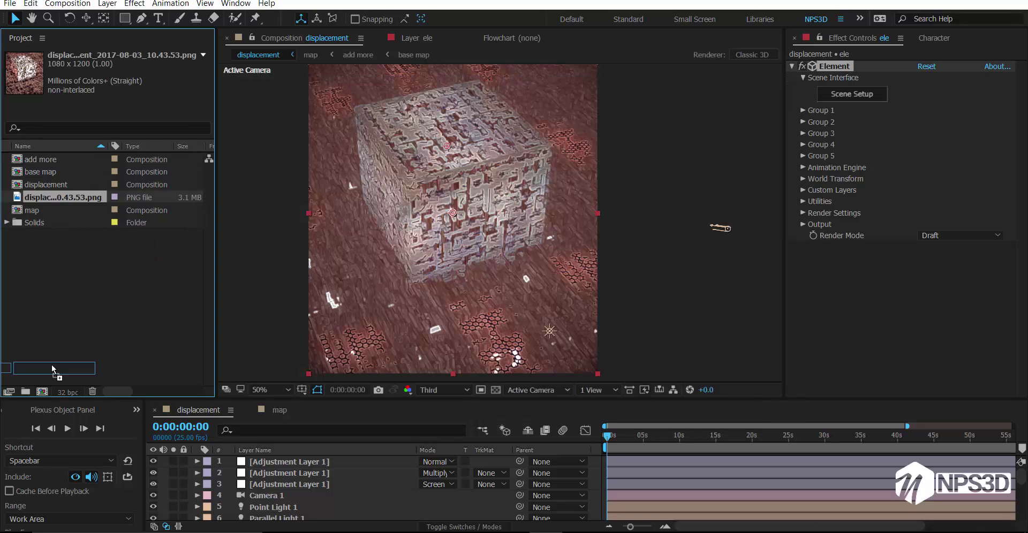
pyautogui.moveTo(63, 197); pyautogui.dragTo(42, 392)
pyautogui.click(443, 390)
pyautogui.click(443, 432)
# Add an adjustment layer with Add Grain shown in final output.
pyautogui.rightClick(388, 363)
pyautogui.moveTo(453, 370)
pyautogui.click(587, 463)
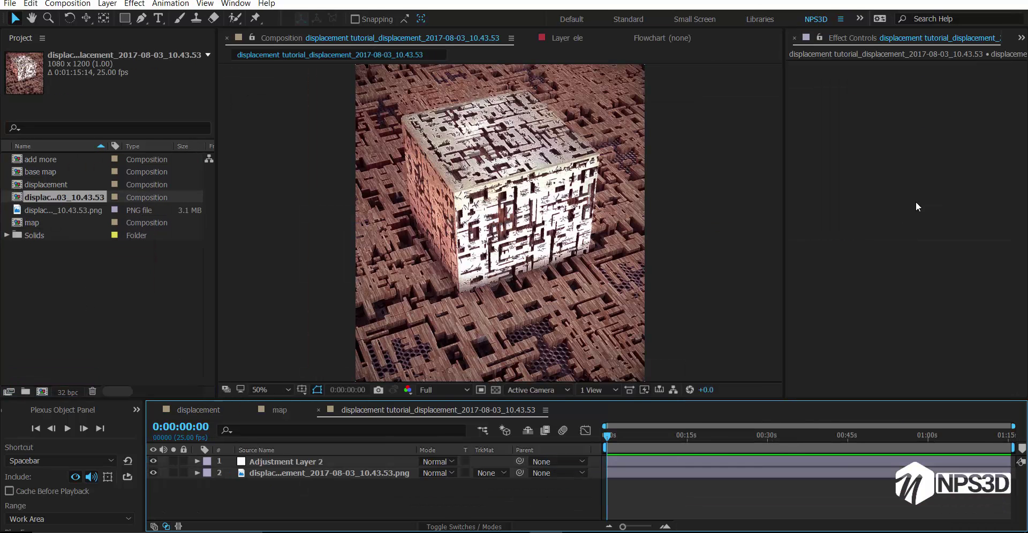
pyautogui.hotkey('ctrl', 'space')
pyautogui.press('4')
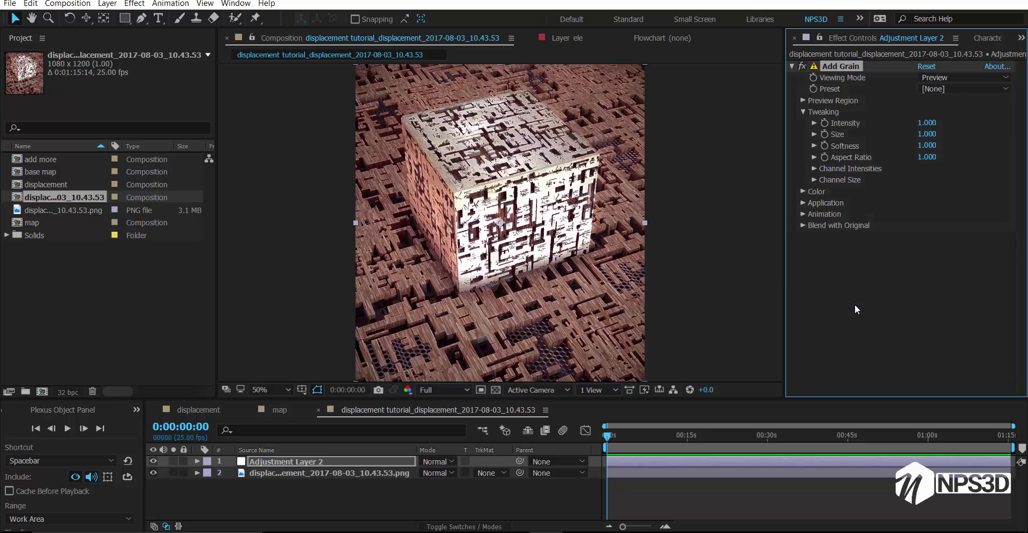
pyautogui.click(963, 78)
pyautogui.click(943, 102)
# Zoom in on the cube and toggle the grain and grading layer off and on.
pyautogui.press('.')
pyautogui.press('.')
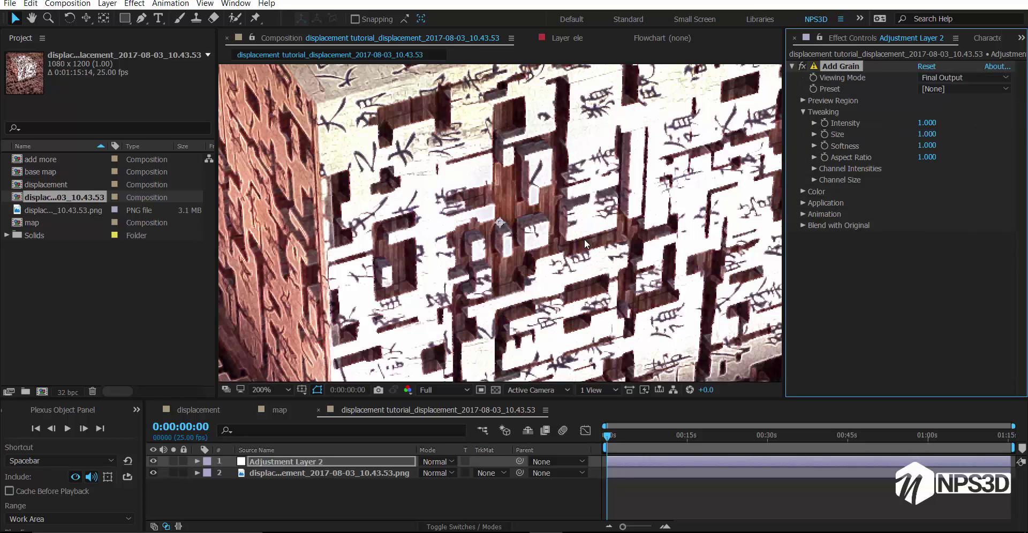
pyautogui.click(802, 66)
pyautogui.click(153, 461)
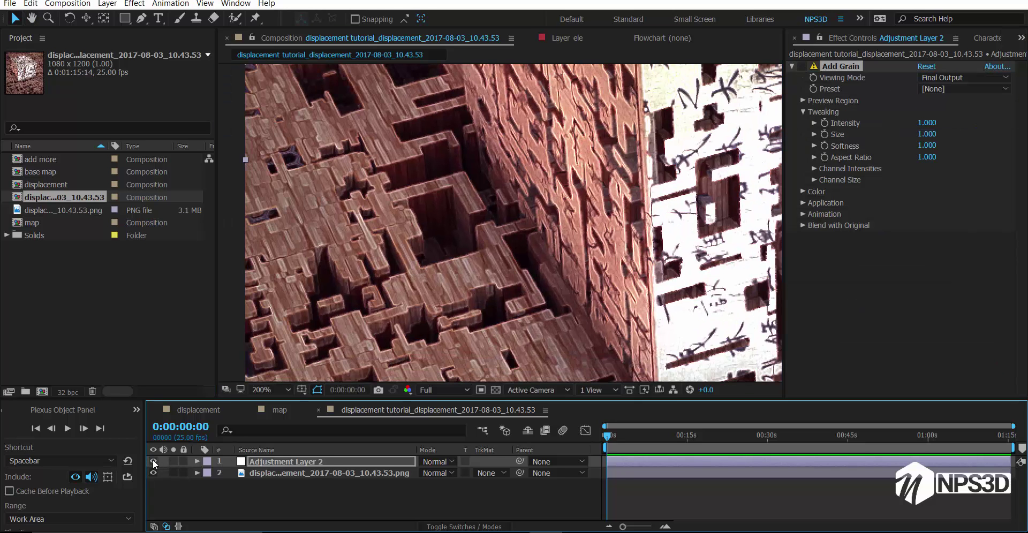
pyautogui.click(802, 66)
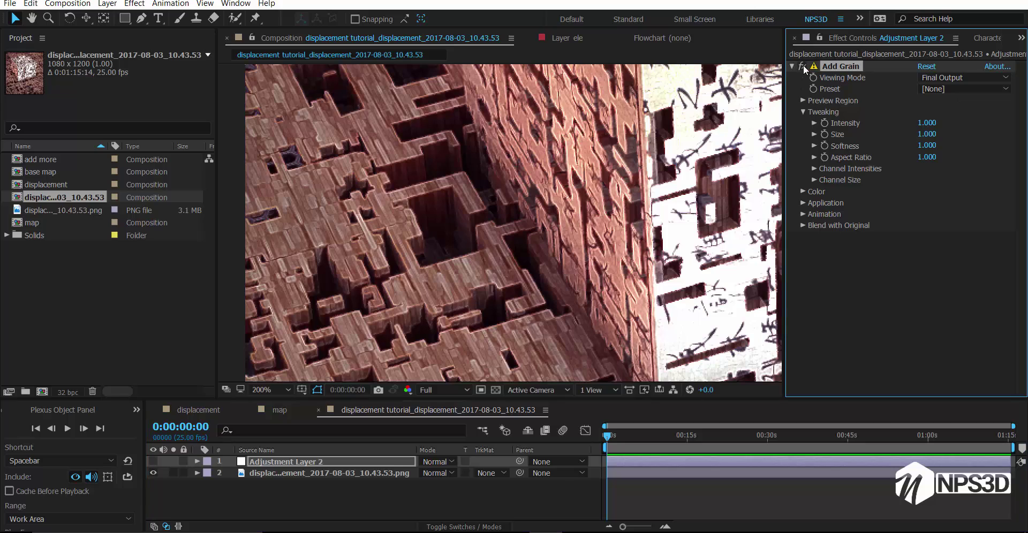
pyautogui.click(153, 461)
# Bring up the Import File window at the Desktop folder.
pyautogui.scroll(-1, 374, 333)
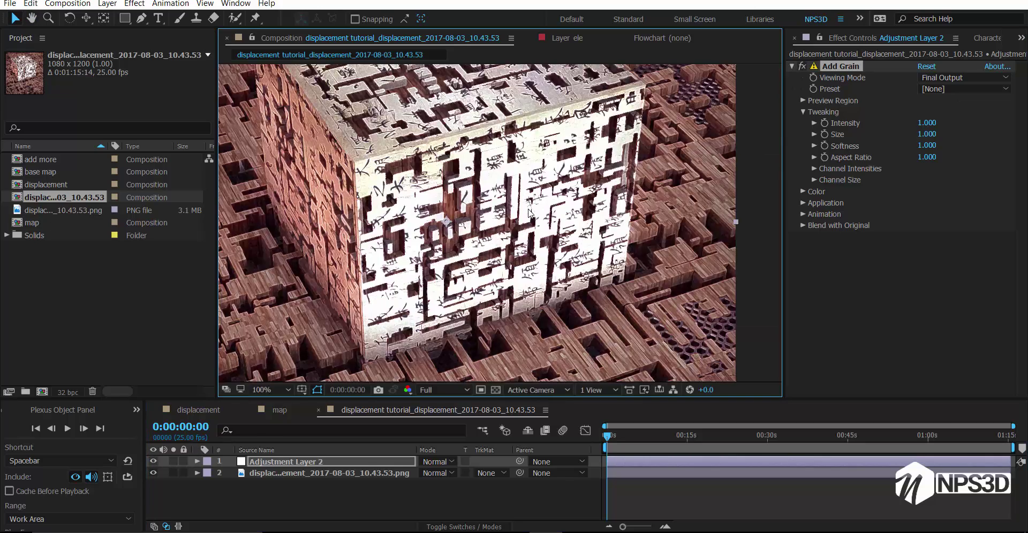
pyautogui.doubleClick(103, 297)
pyautogui.click(53, 168)
# Import 'logo with name', add it to the comp at 23% scale in the lower-right.
pyautogui.click(212, 206)
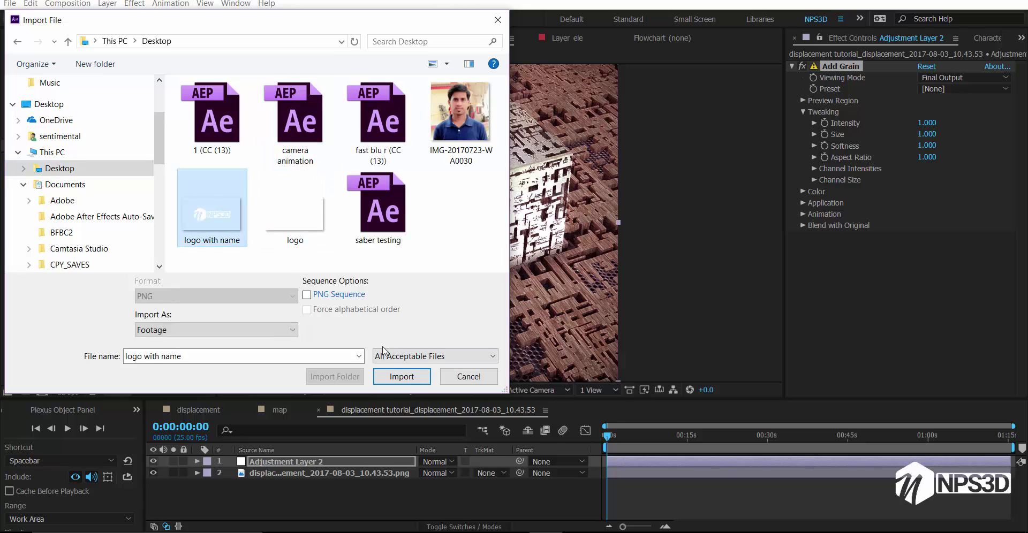
pyautogui.click(402, 376)
pyautogui.moveTo(368, 455); pyautogui.dragTo(374, 458)
pyautogui.press('s')
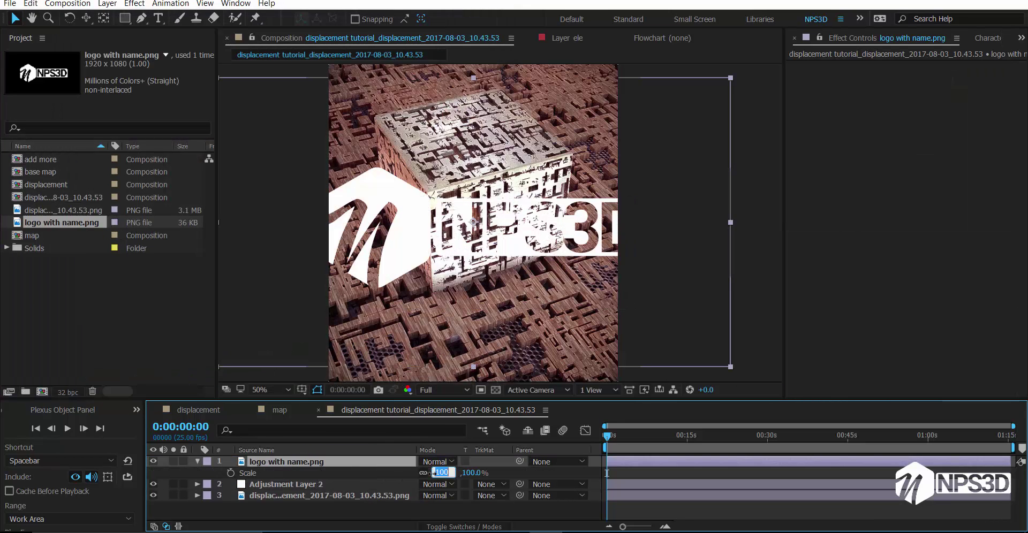
pyautogui.moveTo(439, 472); pyautogui.dragTo(407, 473)
pyautogui.moveTo(496, 293); pyautogui.dragTo(562, 358)
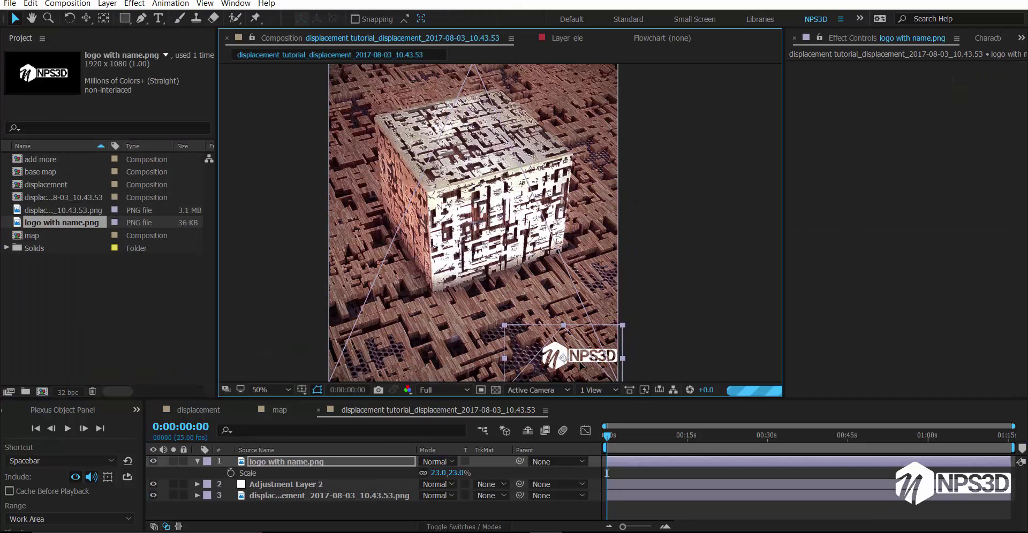
# Give the logo a Drop Shadow (distance 12, opacity 67%) and place it below the adjustment layer.
pyautogui.hotkey('ctrl', 'alt', 'shift', 'e')
pyautogui.moveTo(923, 138); pyautogui.dragTo(952, 141)
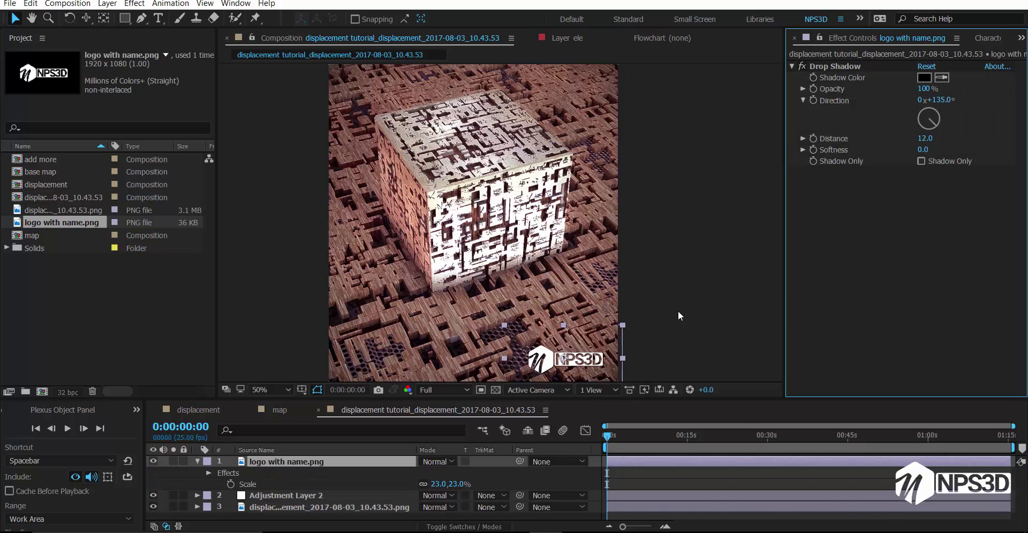
pyautogui.moveTo(296, 464); pyautogui.dragTo(296, 502)
pyautogui.moveTo(925, 89); pyautogui.dragTo(910, 89)
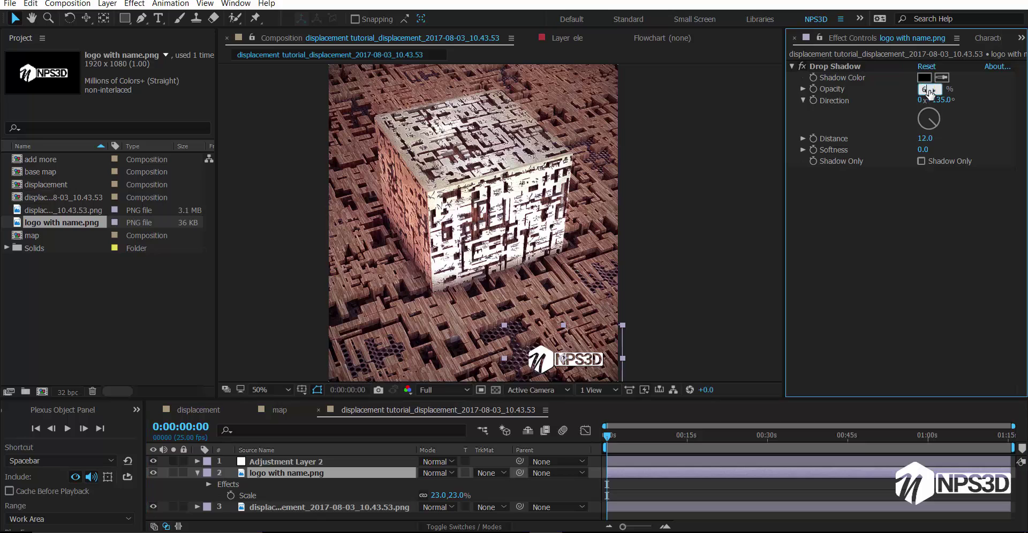
pyautogui.rightClick(226, 508)
pyautogui.click(408, 409)
pyautogui.write('ofg')
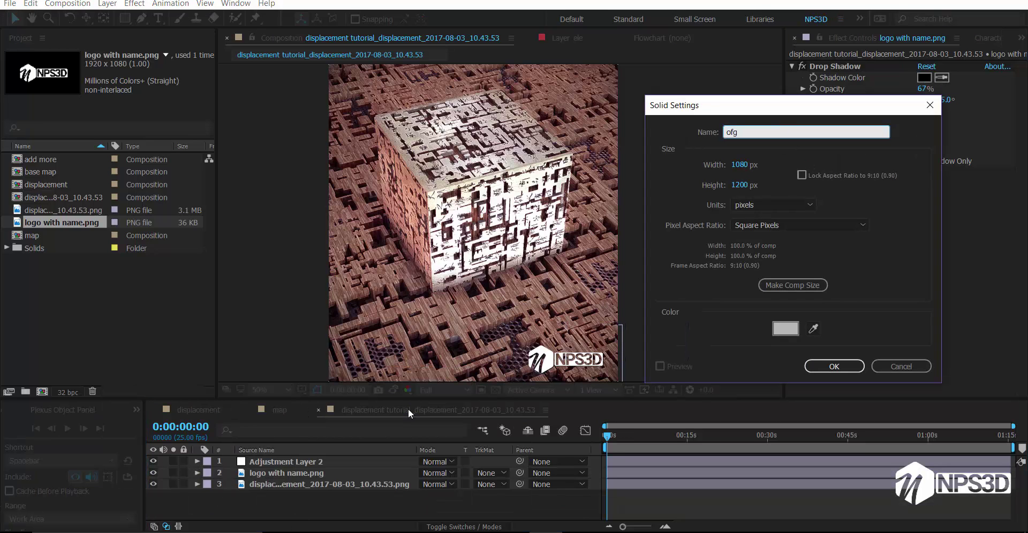
# Apply Optical Flares to the new 'of' solid, cleared and rebuilt with just a Glow and a Streak.
pyautogui.press('Return')
pyautogui.hotkey('ctrl', 'alt', 'shift', 'e')
pyautogui.click(959, 66)
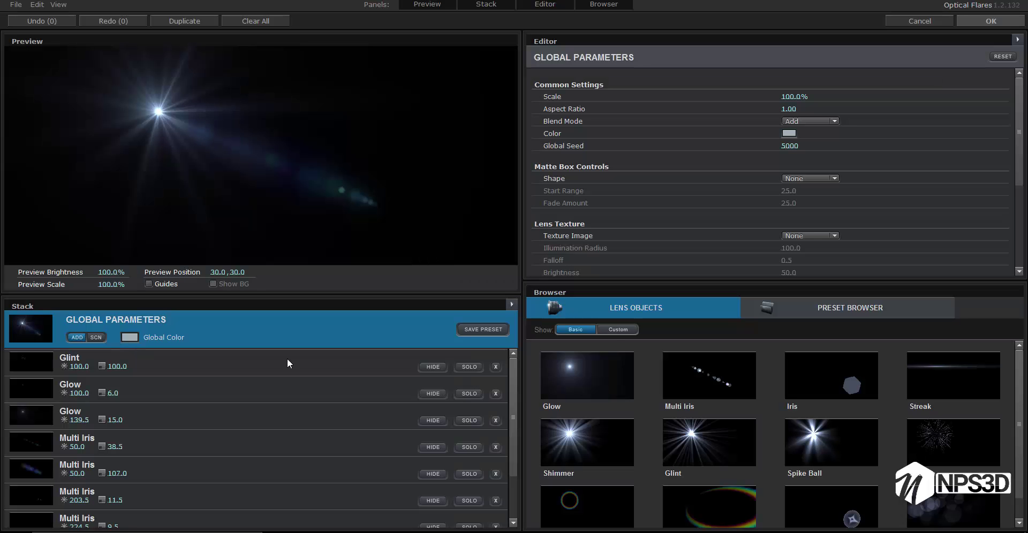
pyautogui.click(512, 304)
pyautogui.click(536, 280)
pyautogui.click(612, 380)
pyautogui.click(953, 374)
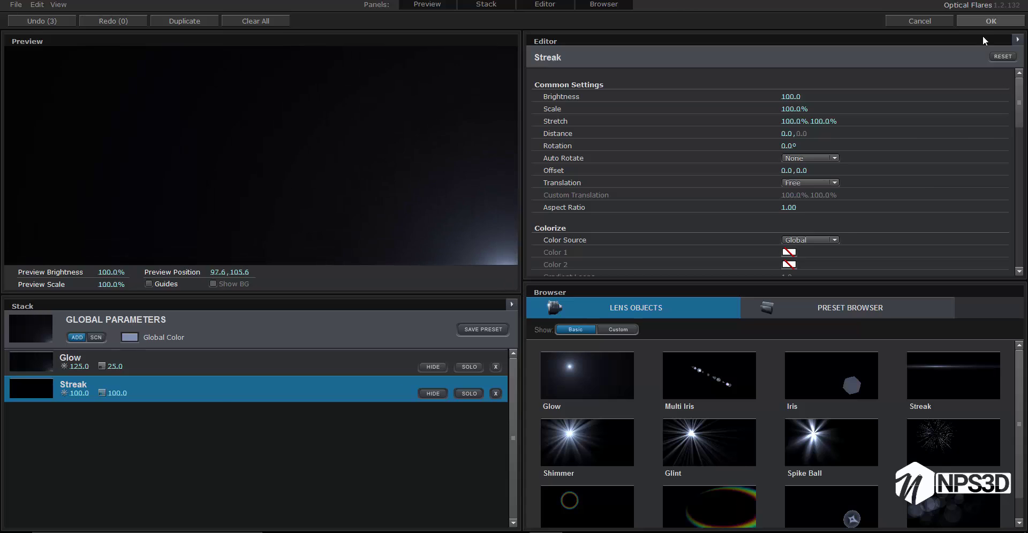
pyautogui.click(987, 21)
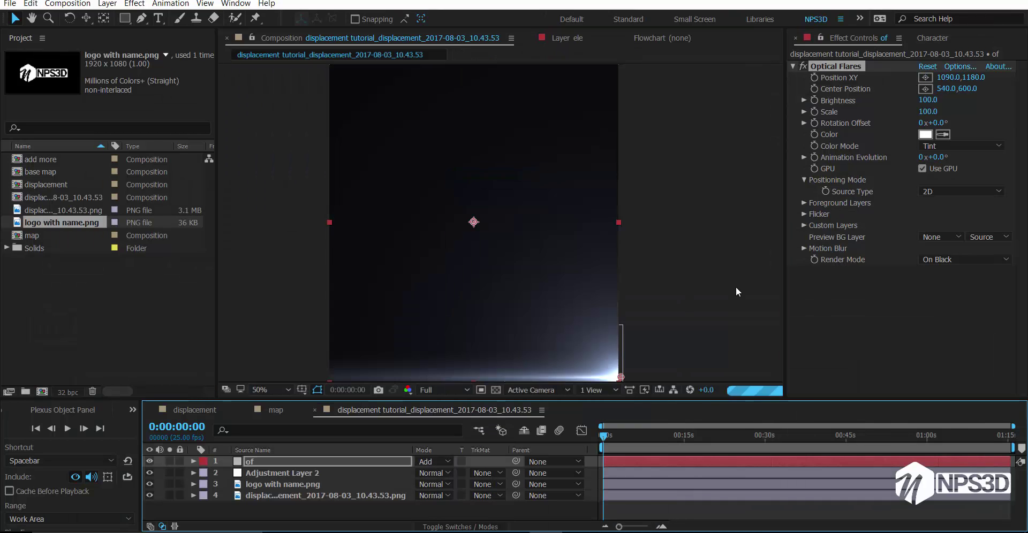
# Move the flare into the scene, duplicate it, and raise the copy higher.
pyautogui.moveTo(620, 377)
pyautogui.mouseDown()
pyautogui.moveTo(623, 310)
pyautogui.moveTo(624, 379)
pyautogui.mouseUp()
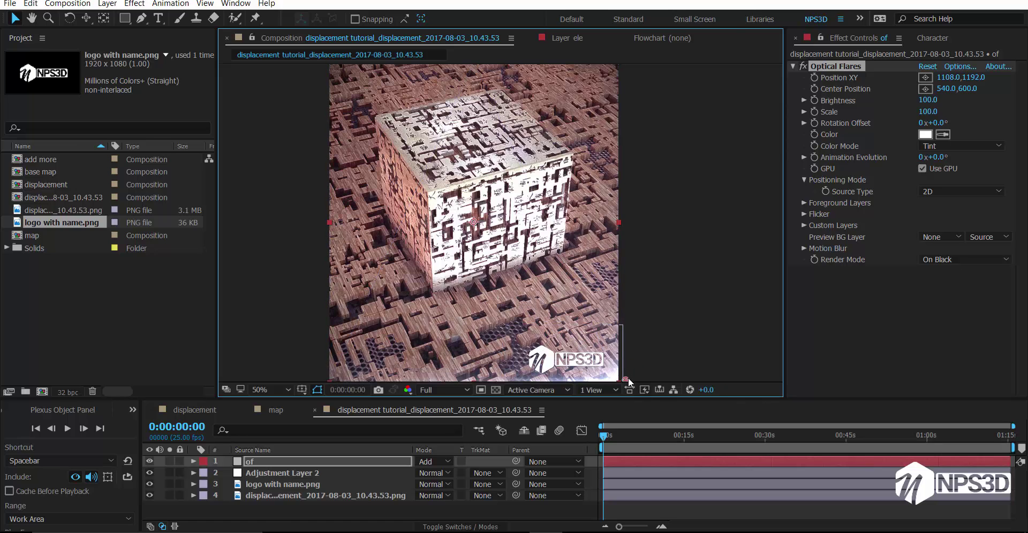
pyautogui.hotkey('ctrl', 'd')
pyautogui.moveTo(625, 379); pyautogui.dragTo(623, 277)
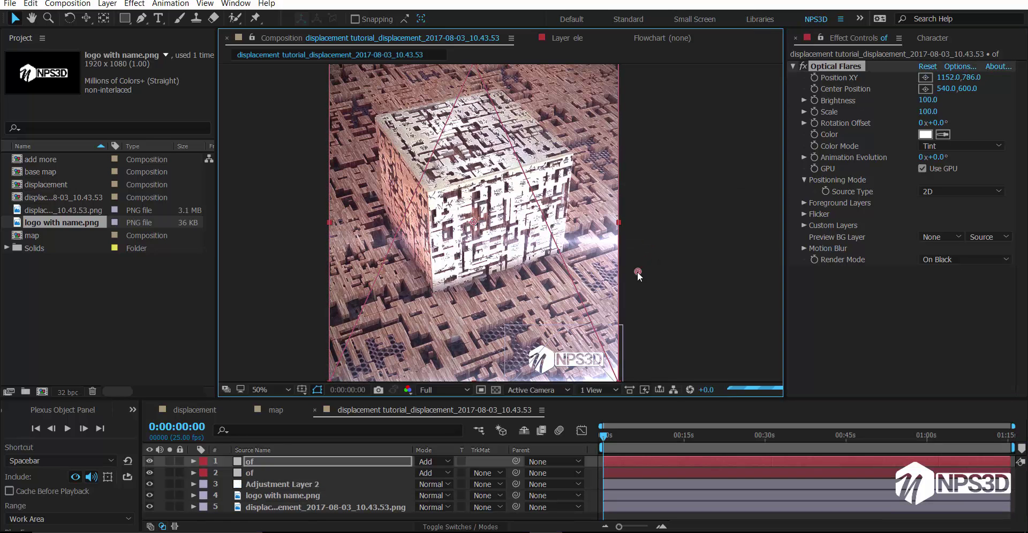
# Tint both flare layers light blue.
pyautogui.click(961, 67)
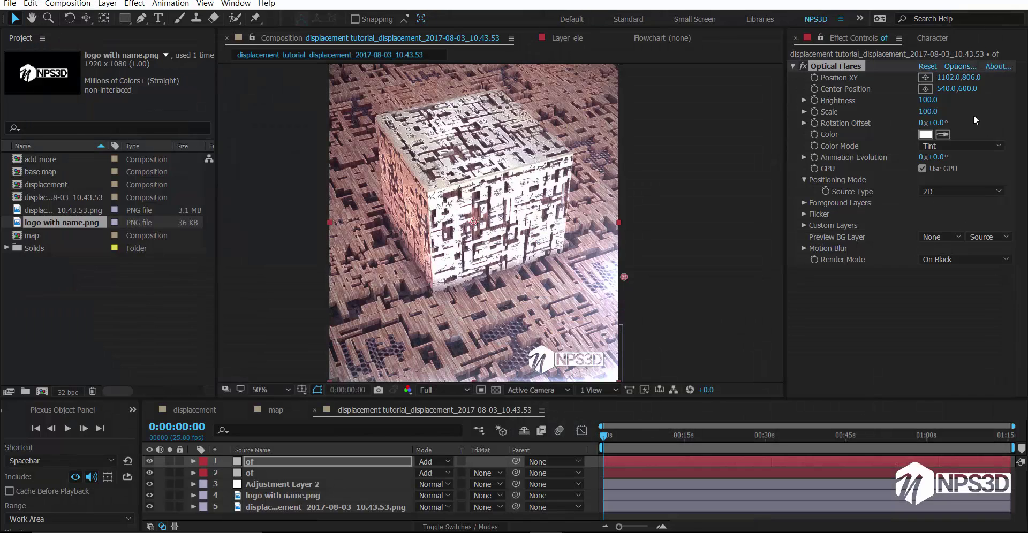
pyautogui.click(925, 134)
pyautogui.click(199, 231)
pyautogui.click(110, 138)
pyautogui.click(306, 141)
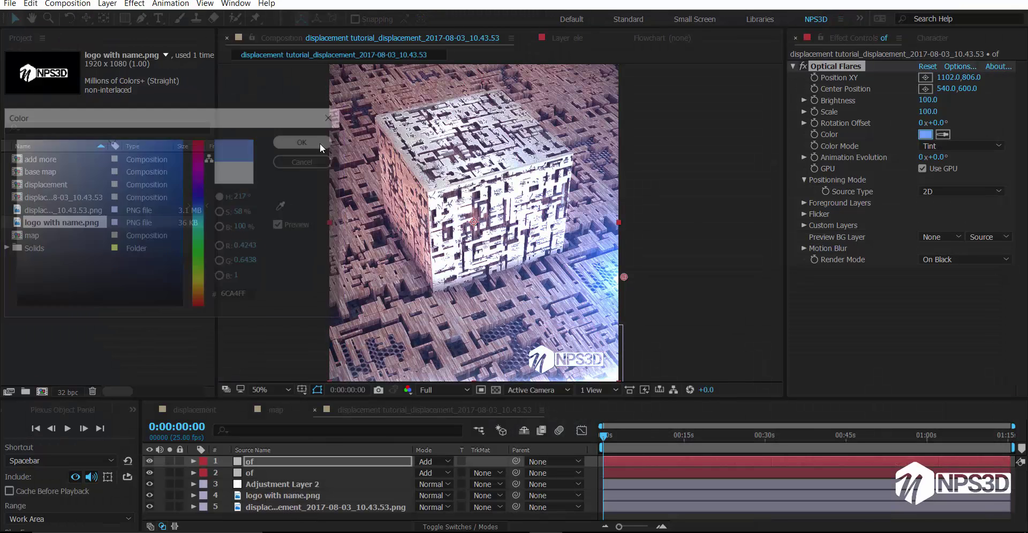
pyautogui.click(321, 472)
pyautogui.click(925, 135)
pyautogui.click(108, 138)
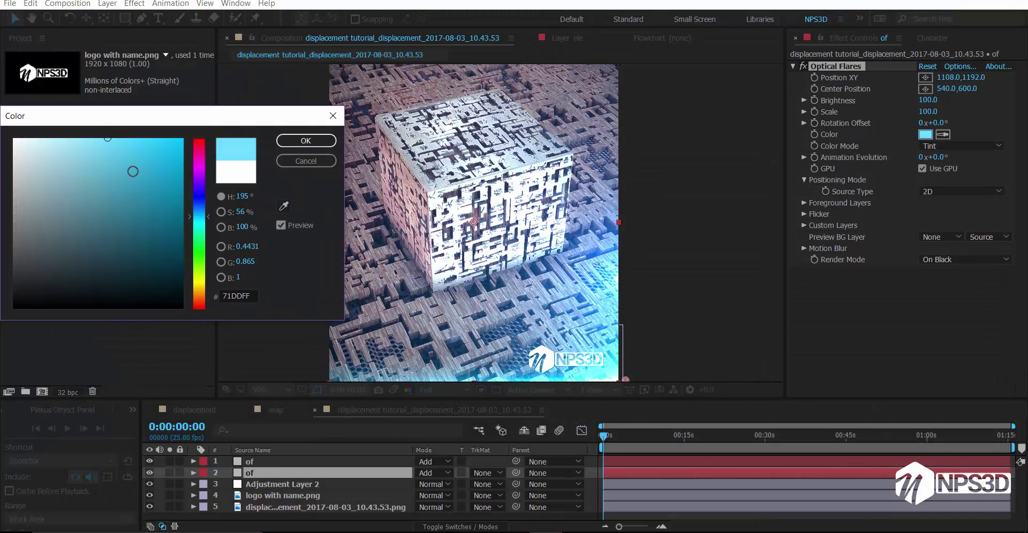
pyautogui.click(305, 140)
# Recolour the first flare, trying orange before settling on blue.
pyautogui.click(321, 462)
pyautogui.click(925, 134)
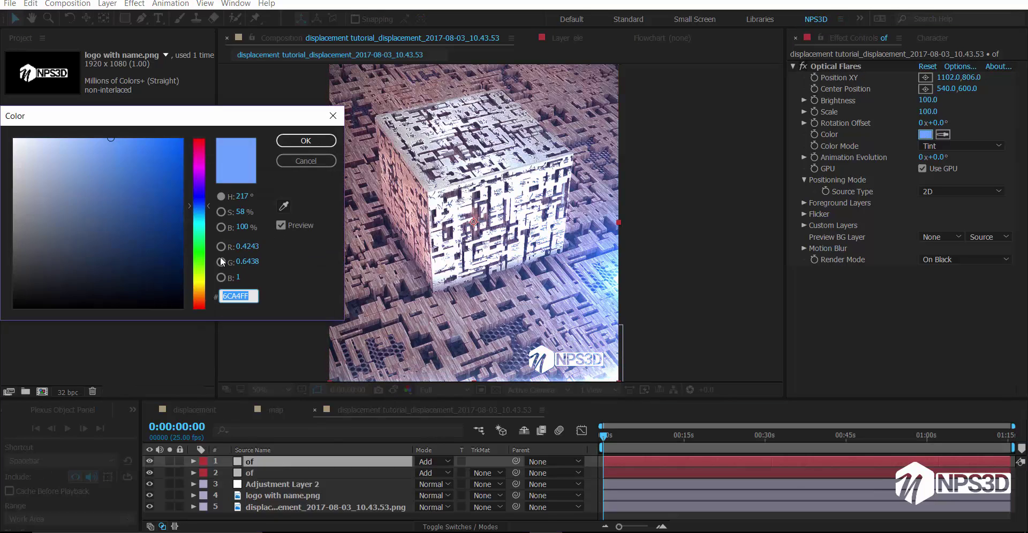
pyautogui.click(196, 295)
pyautogui.moveTo(196, 295); pyautogui.dragTo(202, 300)
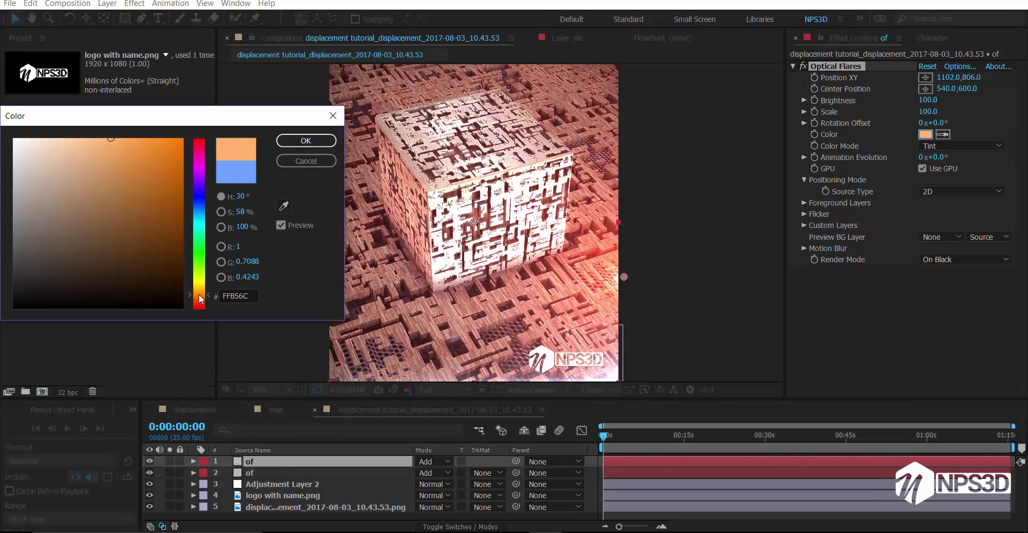
pyautogui.click(202, 205)
pyautogui.click(305, 141)
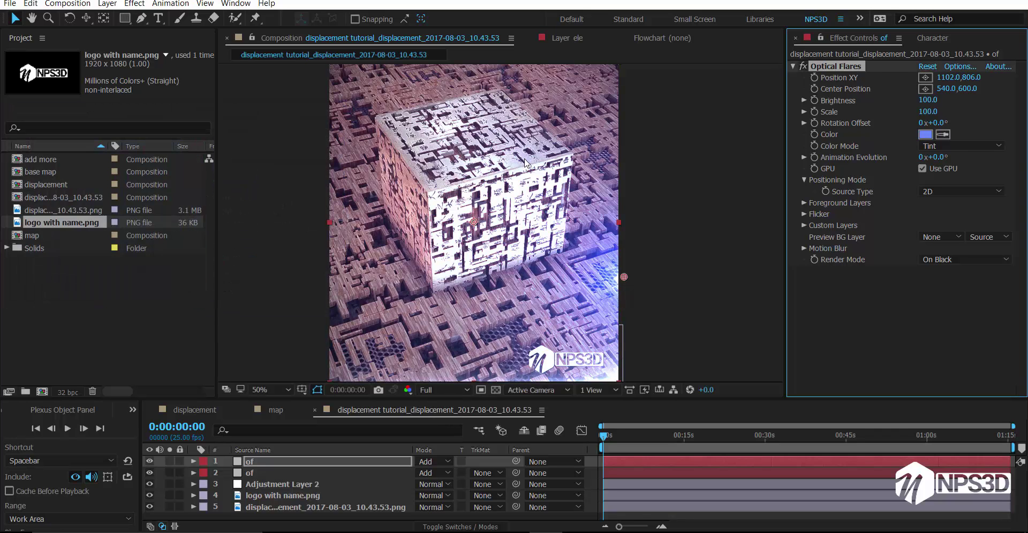
# Hide the top flare, set flare scale to 45, and nudge the second flare, tinted blue-violet.
pyautogui.click(150, 462)
pyautogui.moveTo(930, 114); pyautogui.dragTo(935, 110)
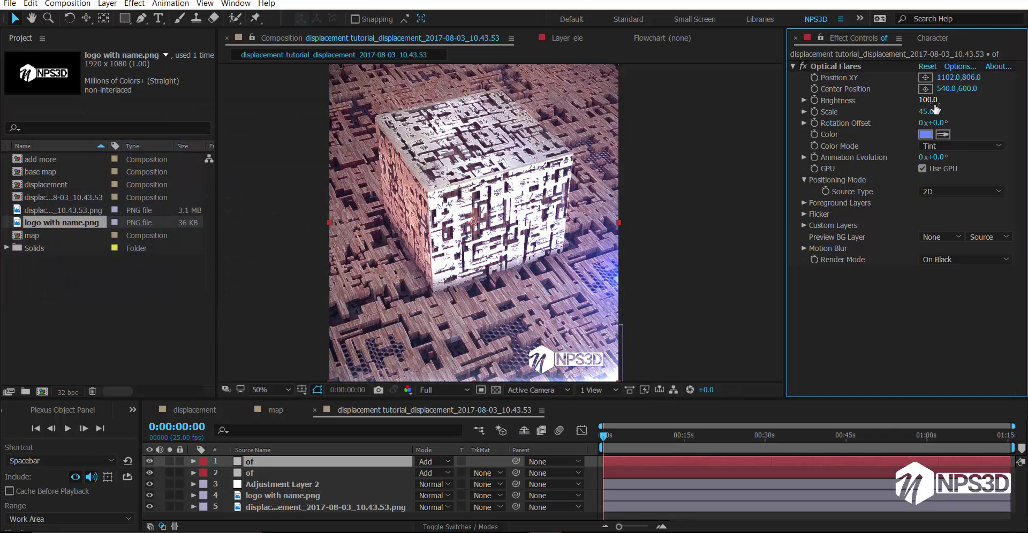
pyautogui.click(278, 473)
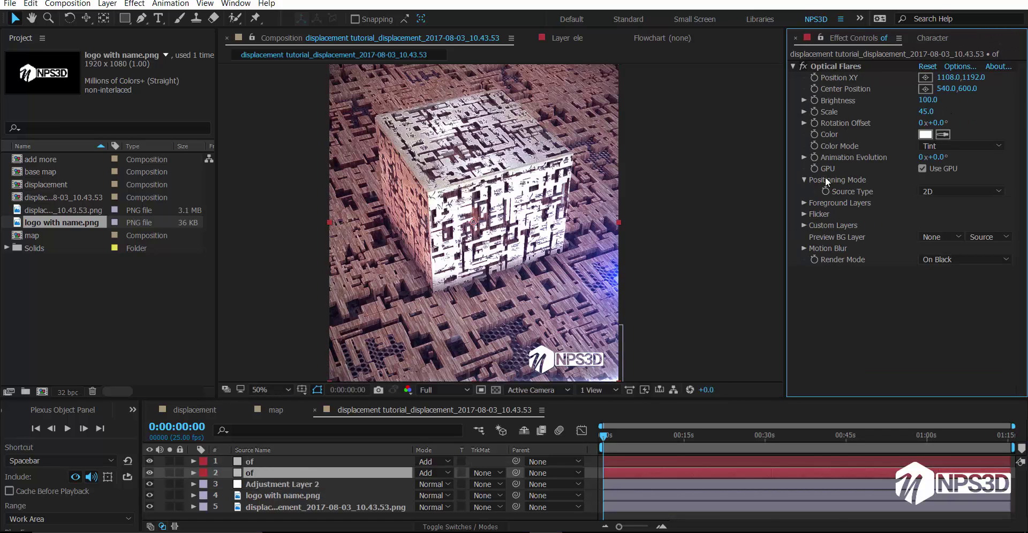
pyautogui.moveTo(703, 218); pyautogui.dragTo(709, 195)
pyautogui.moveTo(630, 354); pyautogui.dragTo(630, 343)
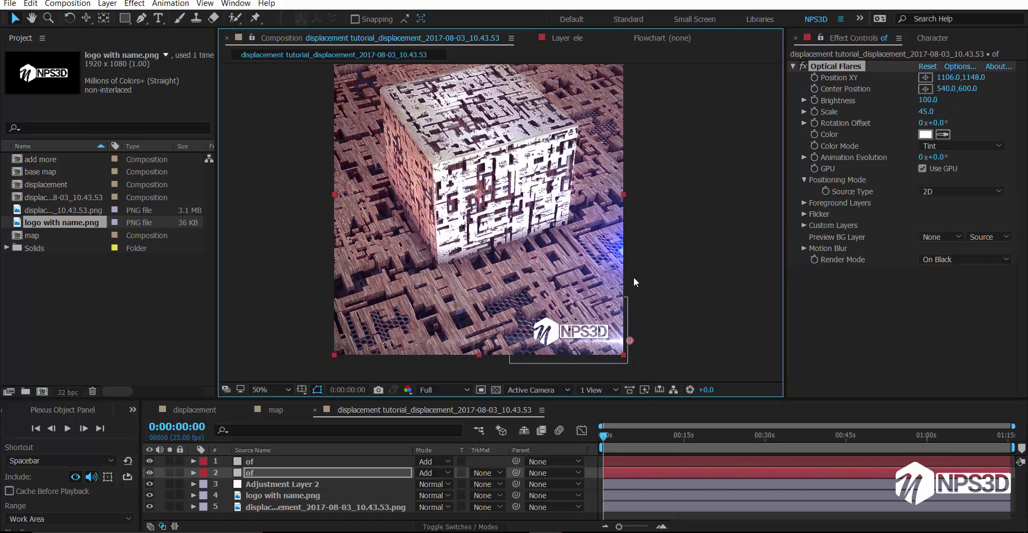
pyautogui.click(620, 243)
# Make the first flare yellow and the second flare orange.
pyautogui.click(277, 462)
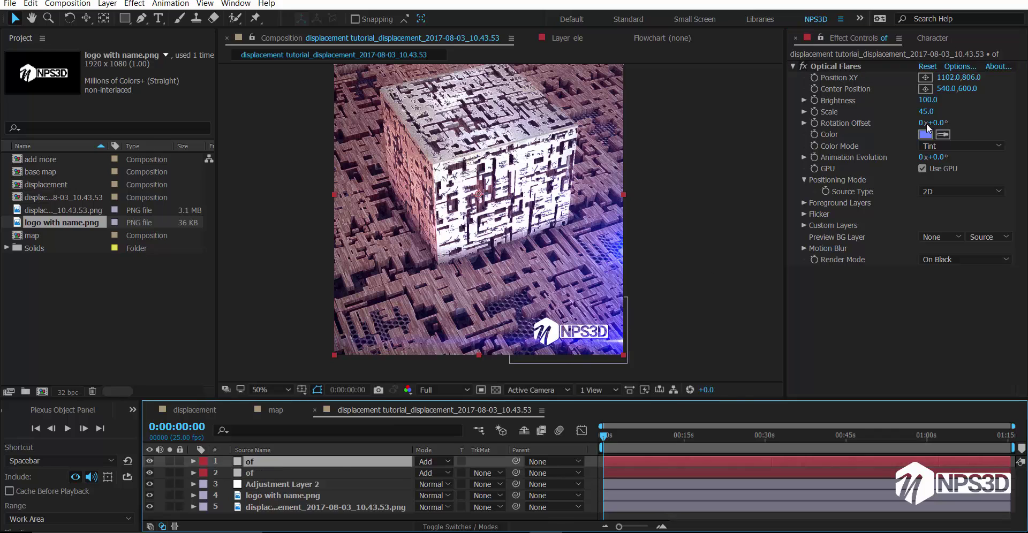
pyautogui.click(925, 134)
pyautogui.click(300, 138)
pyautogui.click(249, 473)
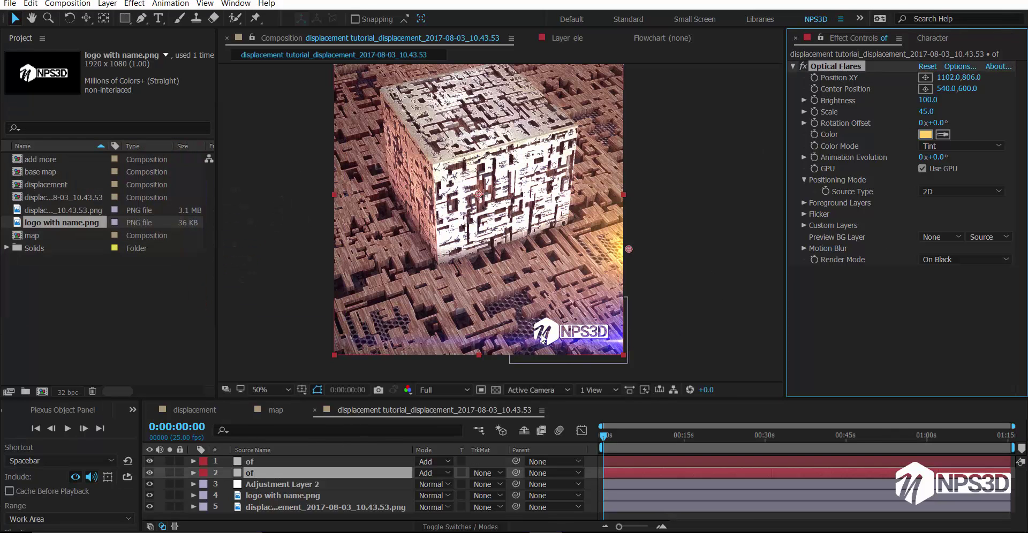
pyautogui.click(925, 133)
pyautogui.write('65B3FE')
pyautogui.click(200, 291)
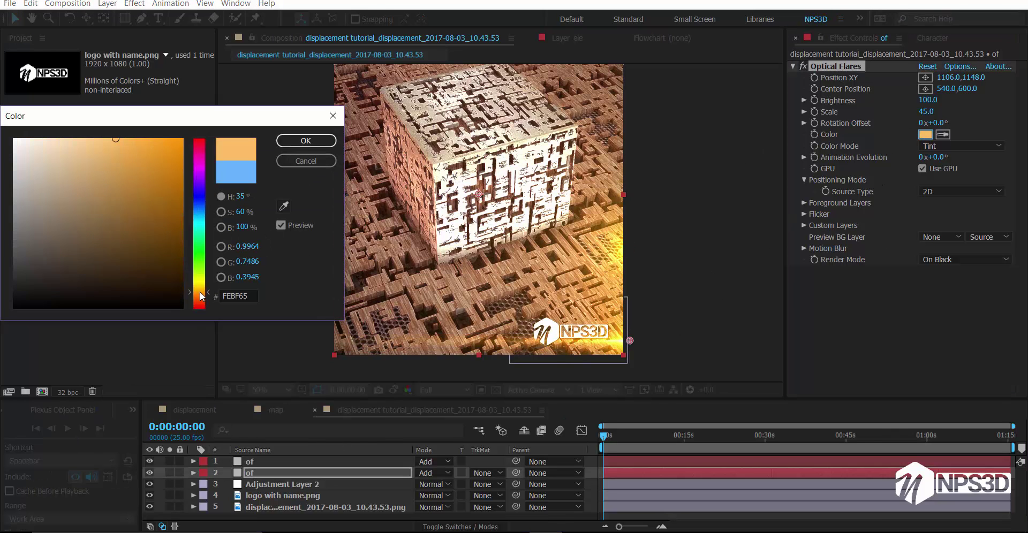
pyautogui.click(294, 140)
# Move the adjustment layer to the top and add Unsharp Mask to it.
pyautogui.click(277, 484)
pyautogui.moveTo(277, 485); pyautogui.dragTo(277, 460)
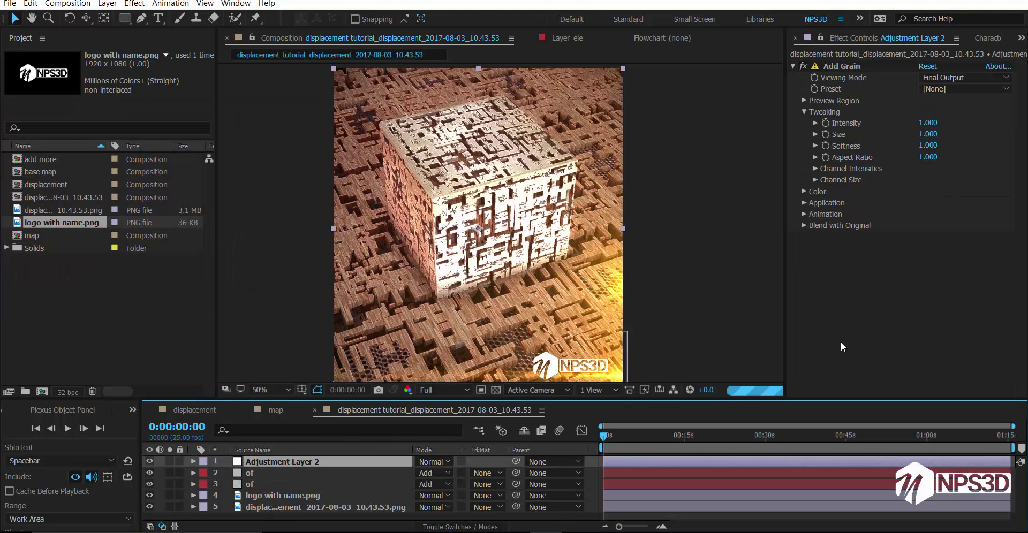
pyautogui.hotkey('ctrl', 'space')
pyautogui.write('unsharp')
pyautogui.press('Return')
# Save the project and browse the saved snapshots to compare renders.
pyautogui.hotkey('ctrl', 'space')
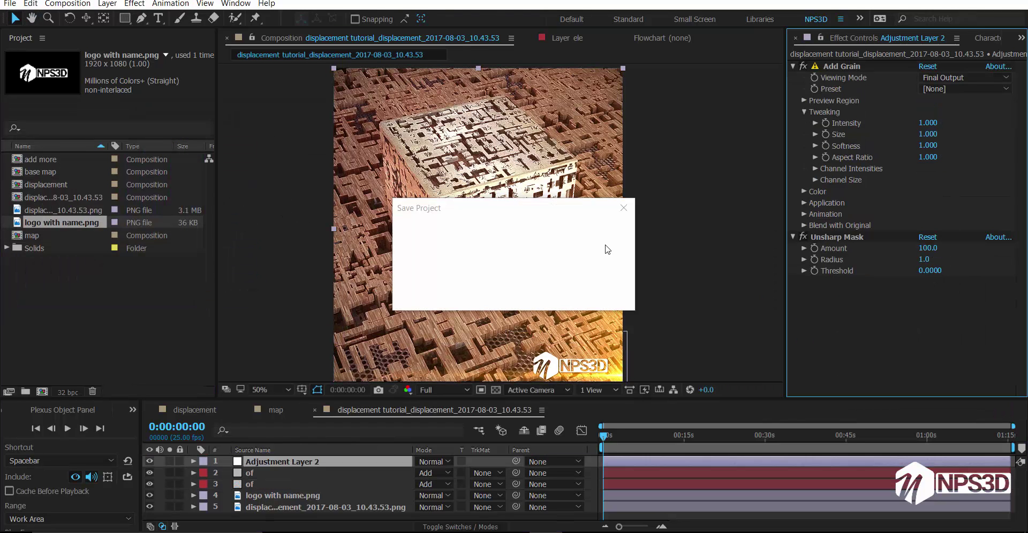
pyautogui.click(534, 138)
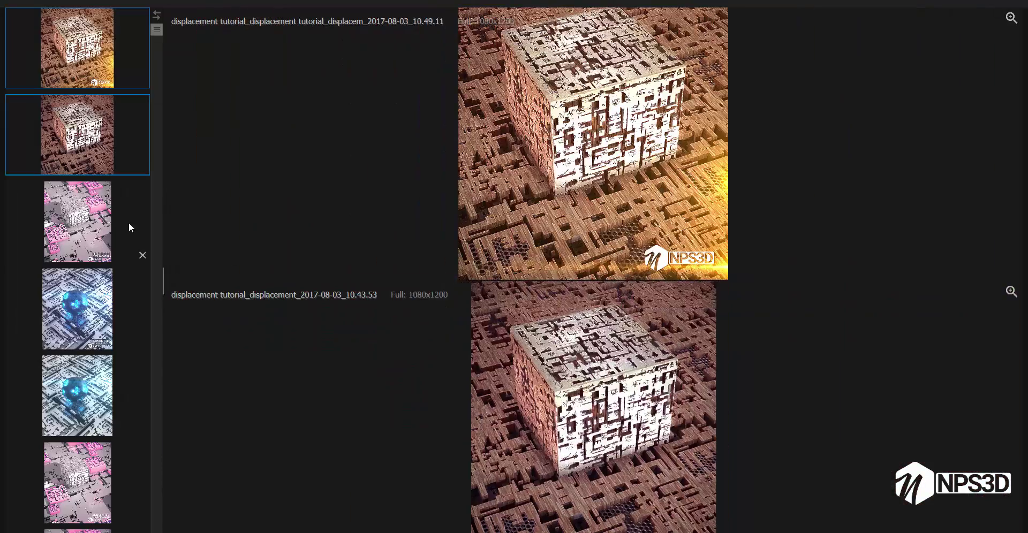
pyautogui.click(128, 223)
pyautogui.click(68, 303)
pyautogui.click(72, 471)
pyautogui.scroll(-3, 75, 405)
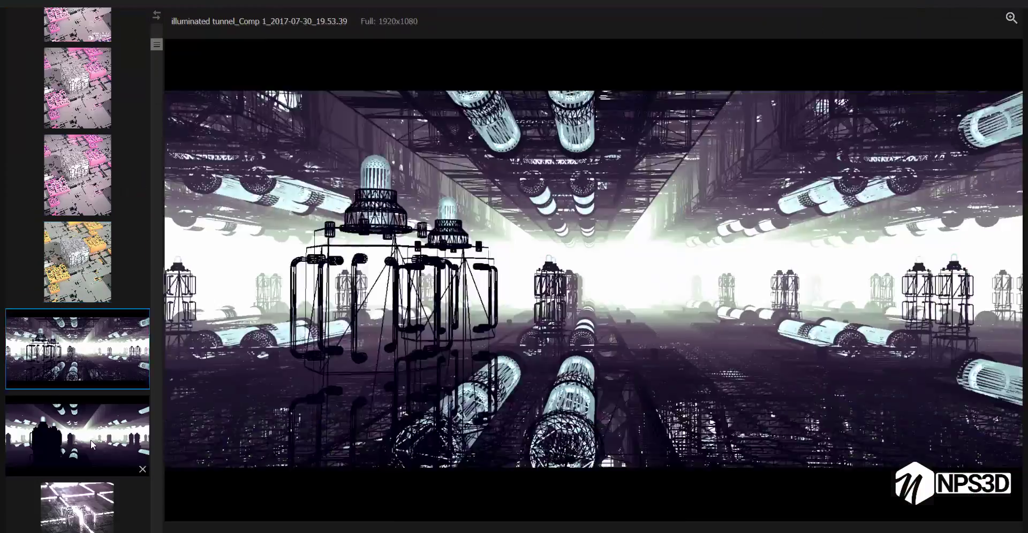